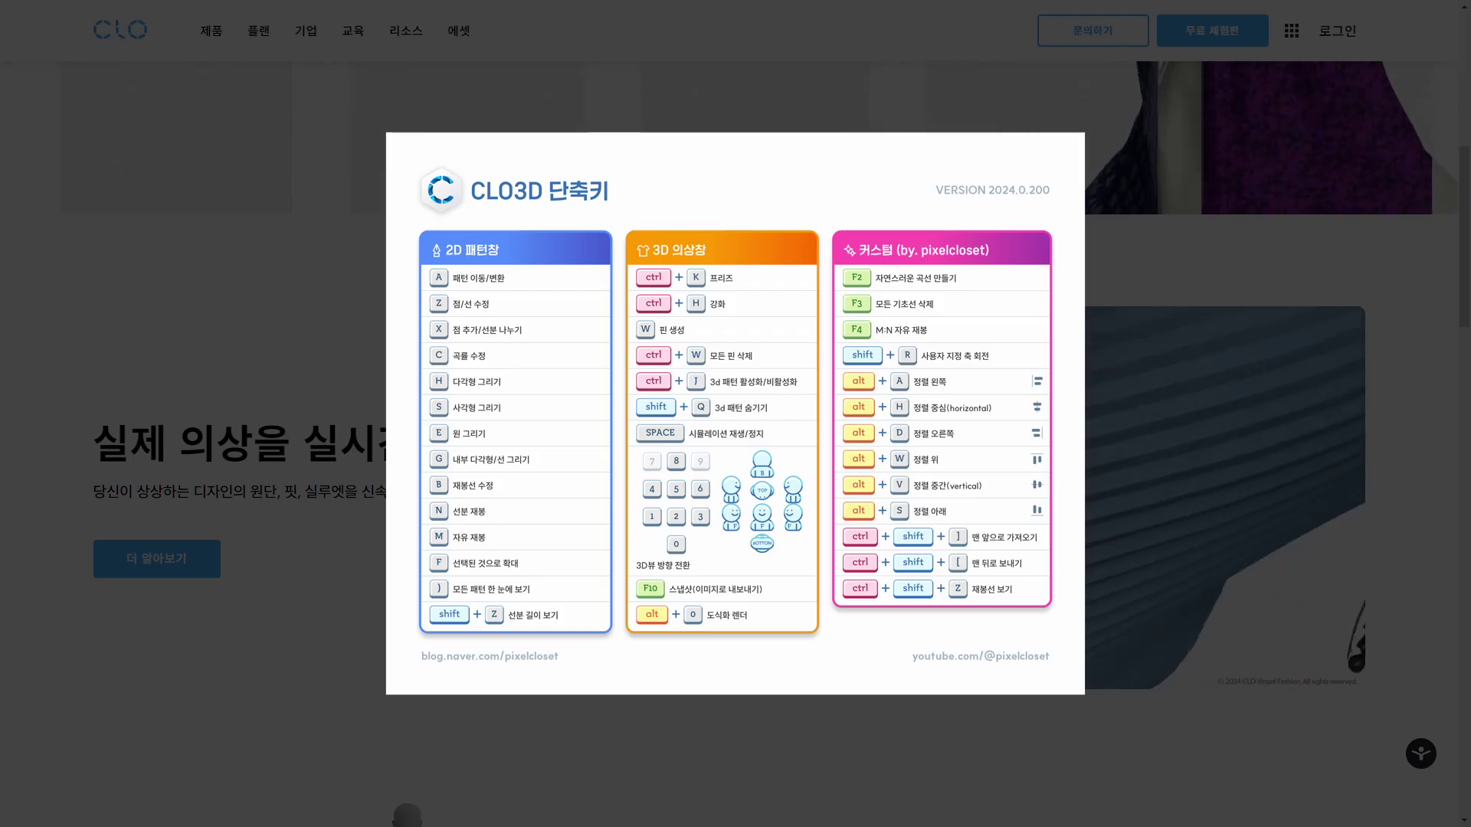
Look through the CLO home page's sections on real-time garment creation, workflow efficiency, sustainability and customer stories
scroll(768, 381, down, 2)
scroll(716, 388, down, 2)
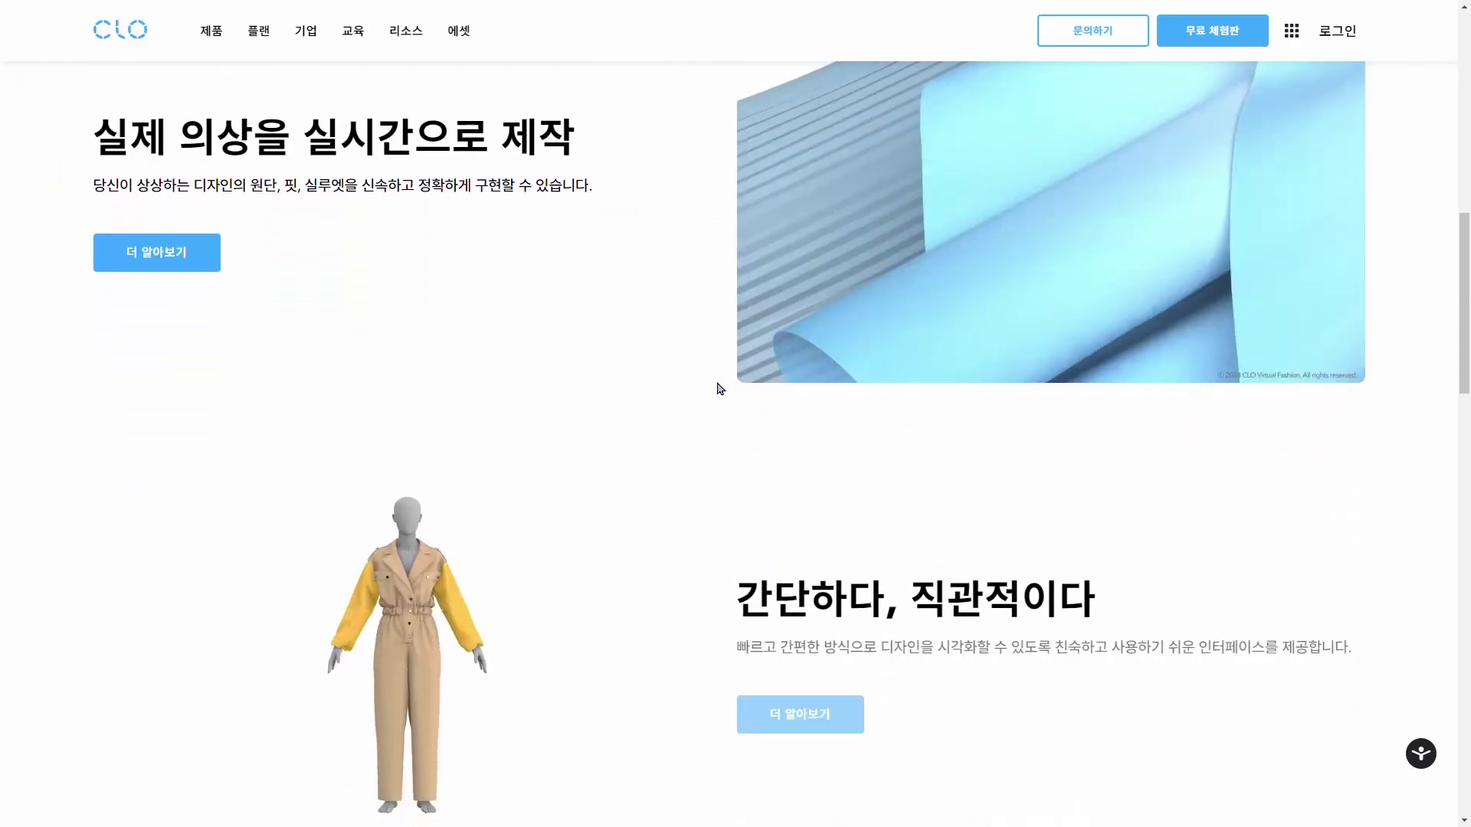
scroll(720, 389, down, 3)
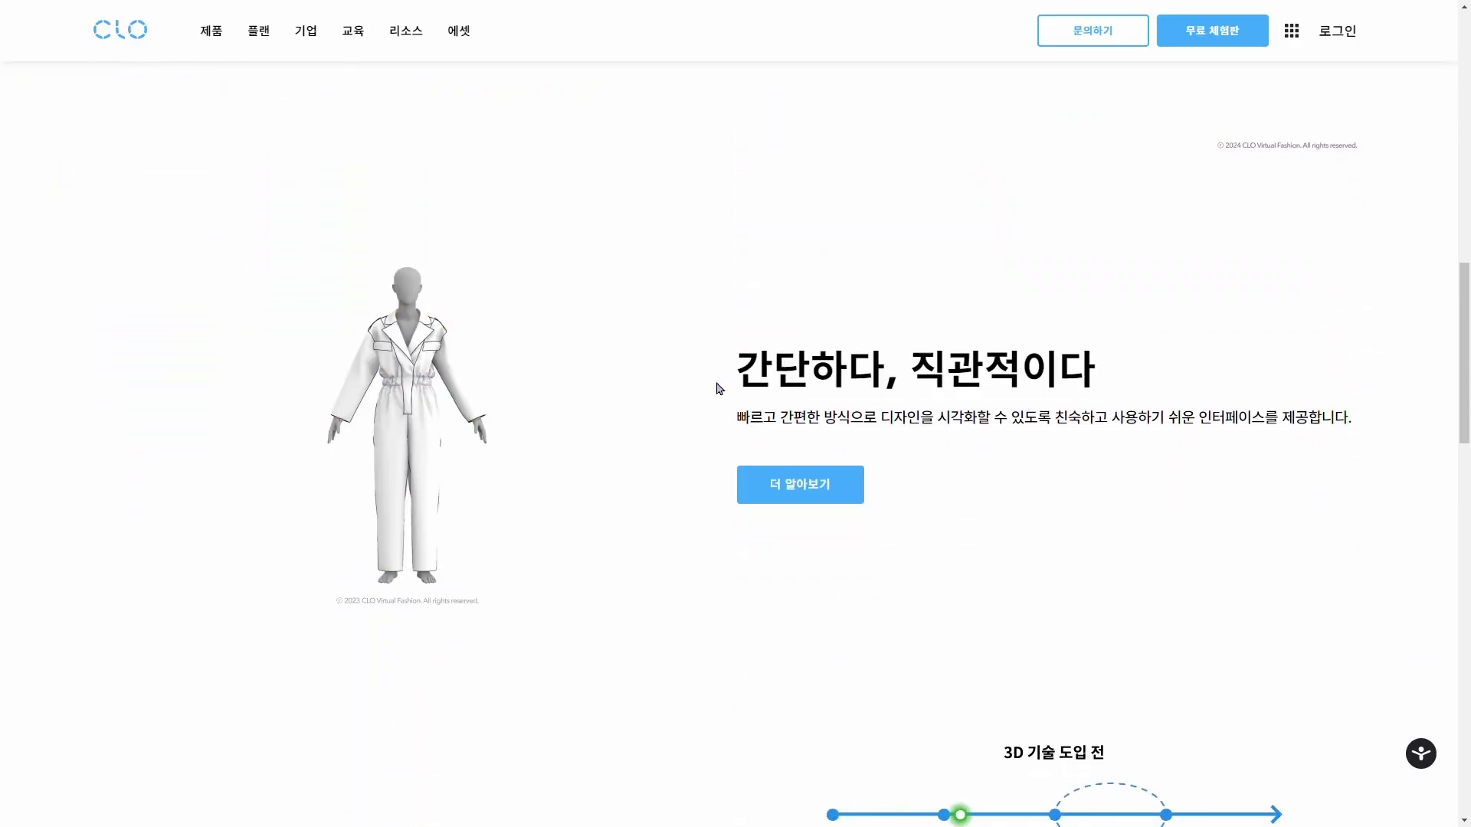
scroll(720, 389, down, 1)
scroll(720, 388, down, 5)
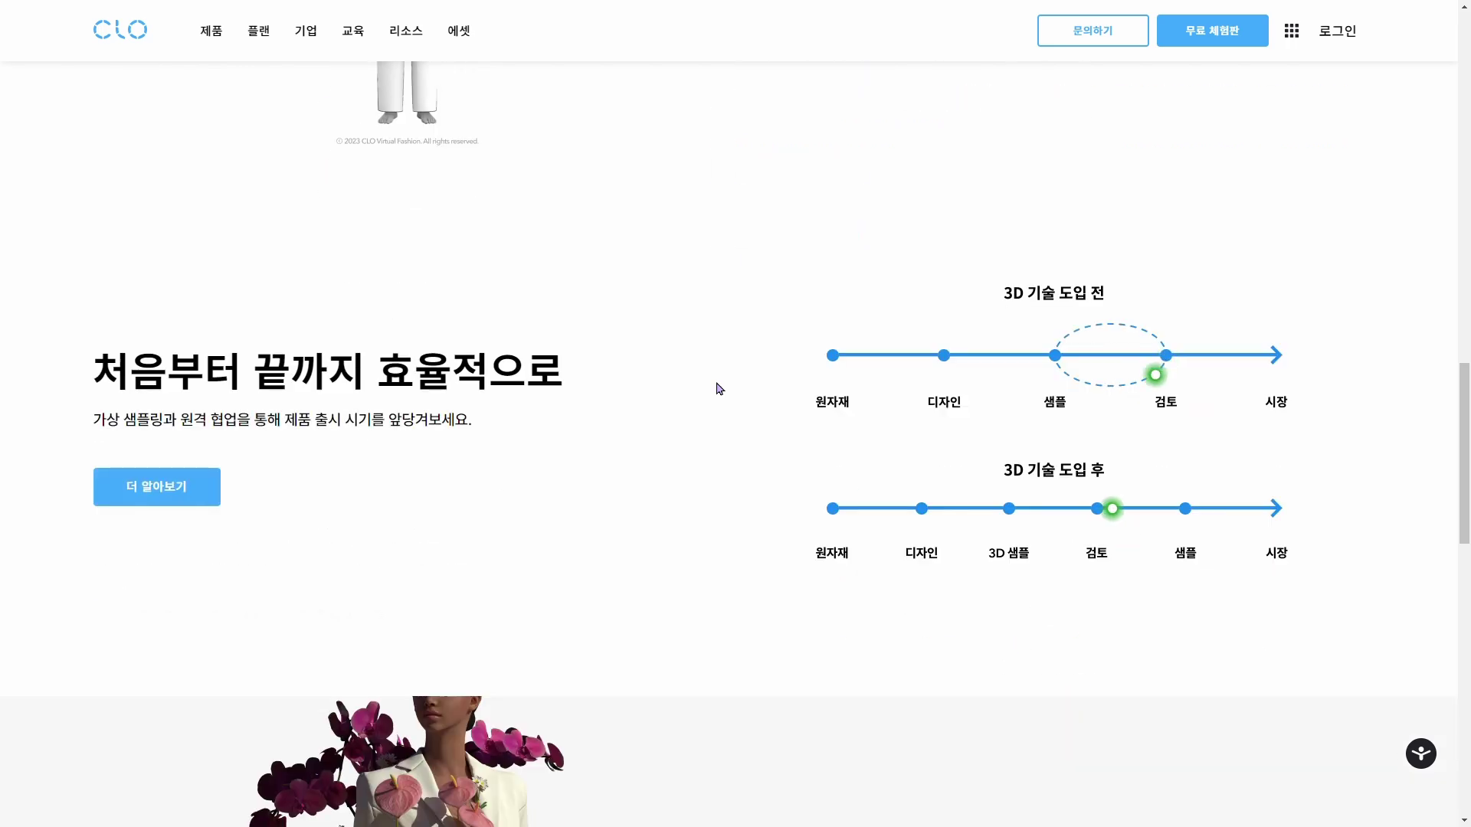
scroll(720, 389, down, 3)
scroll(720, 388, down, 8)
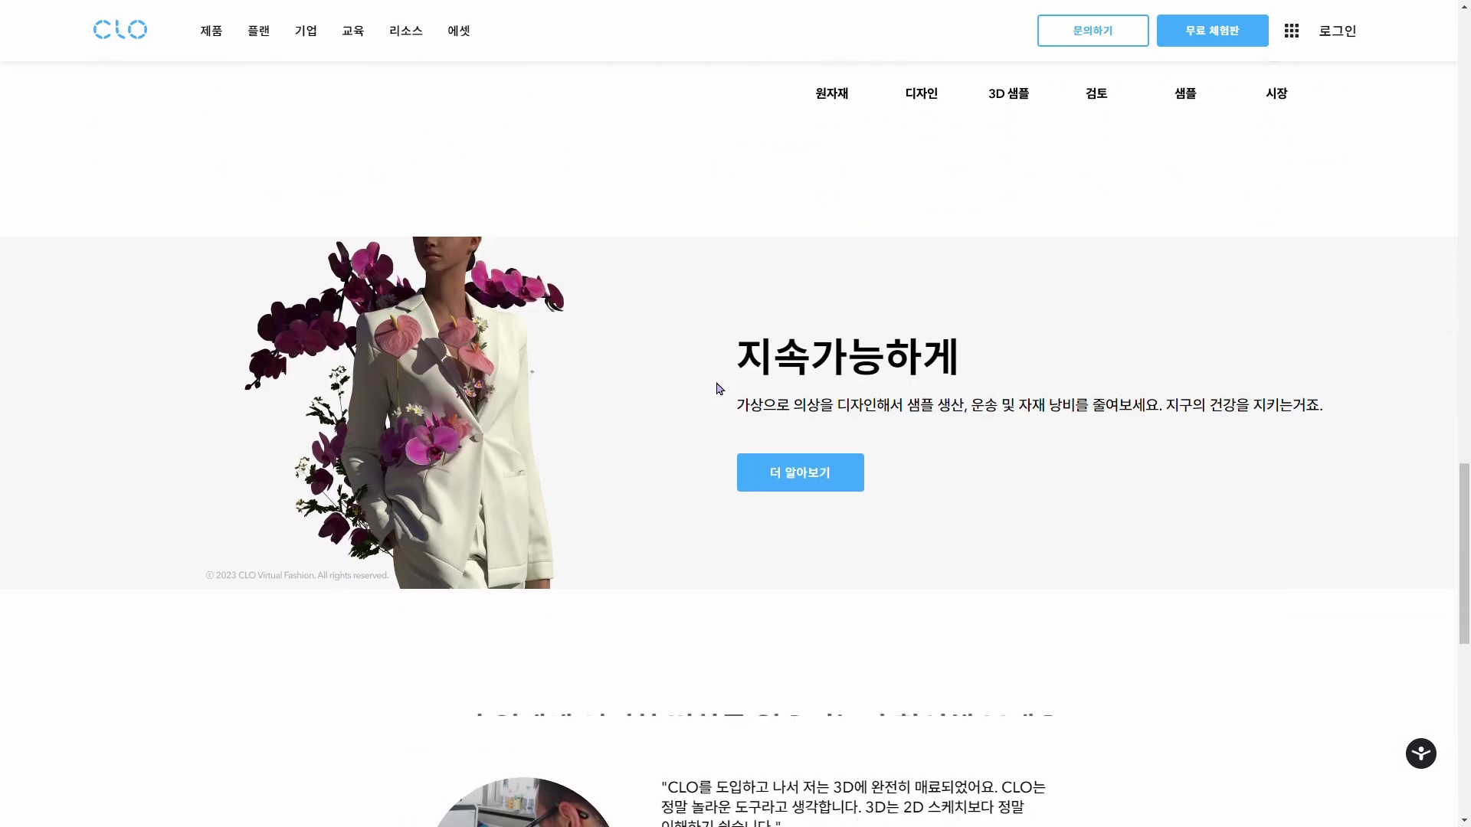
scroll(720, 389, down, 4)
scroll(919, 373, up, 8)
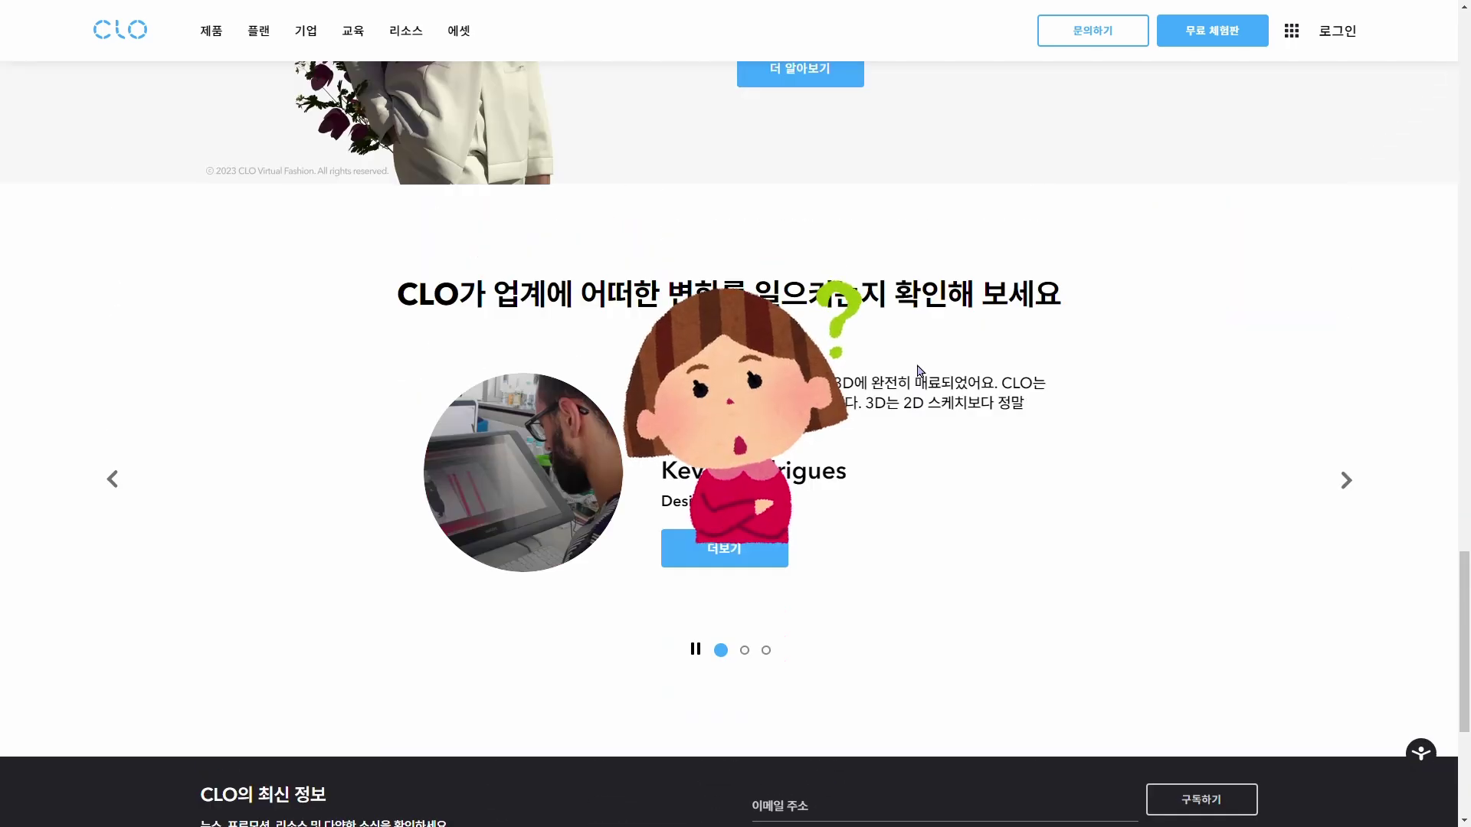
drag(1465, 550, 1443, 96)
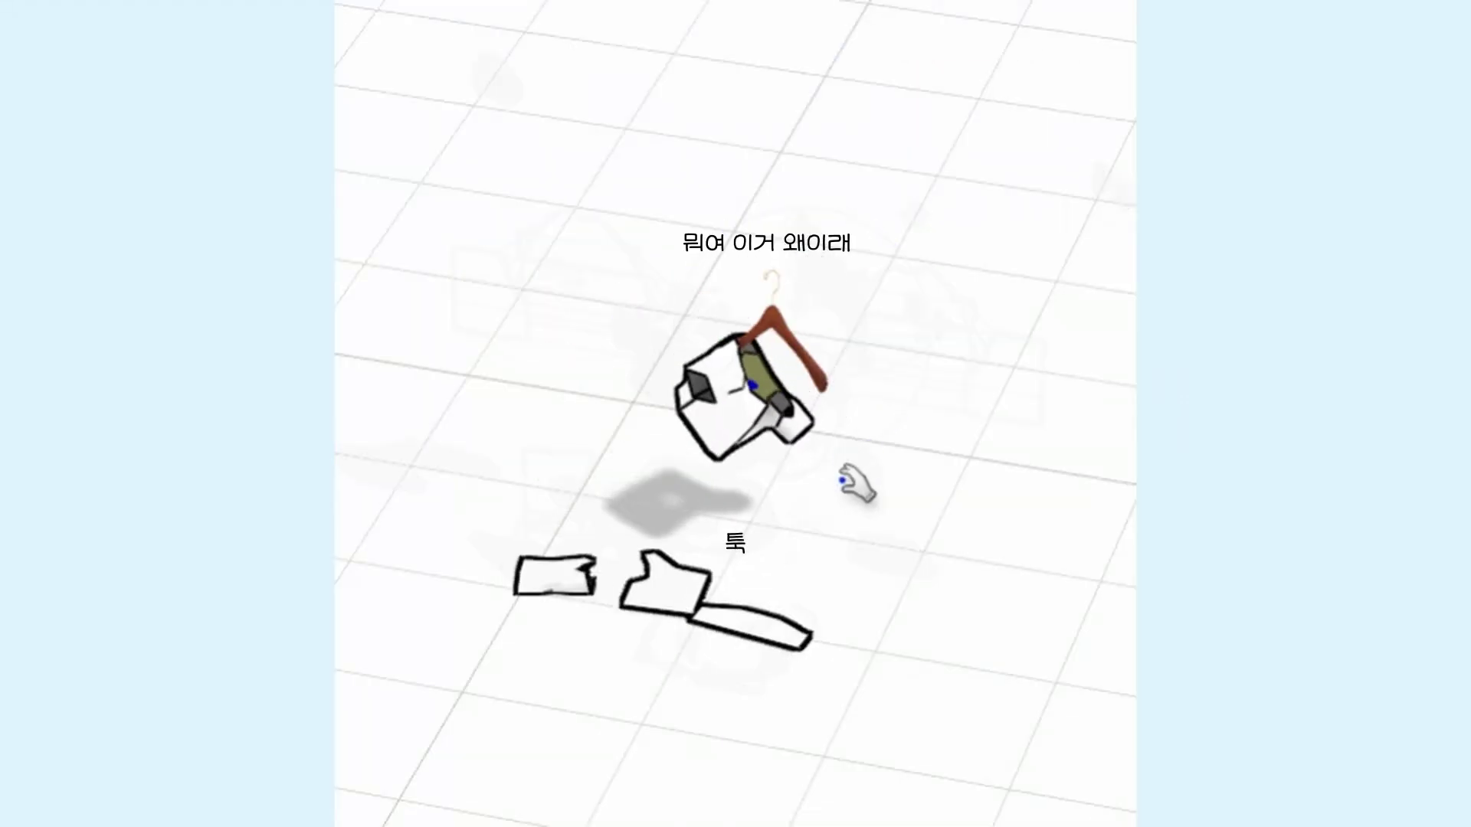
Pull the loose doll garment pieces around in the 3D garment window and inspect them from several angles
drag(860, 344, 828, 402)
right_drag(829, 406, 758, 544)
drag(775, 418, 835, 510)
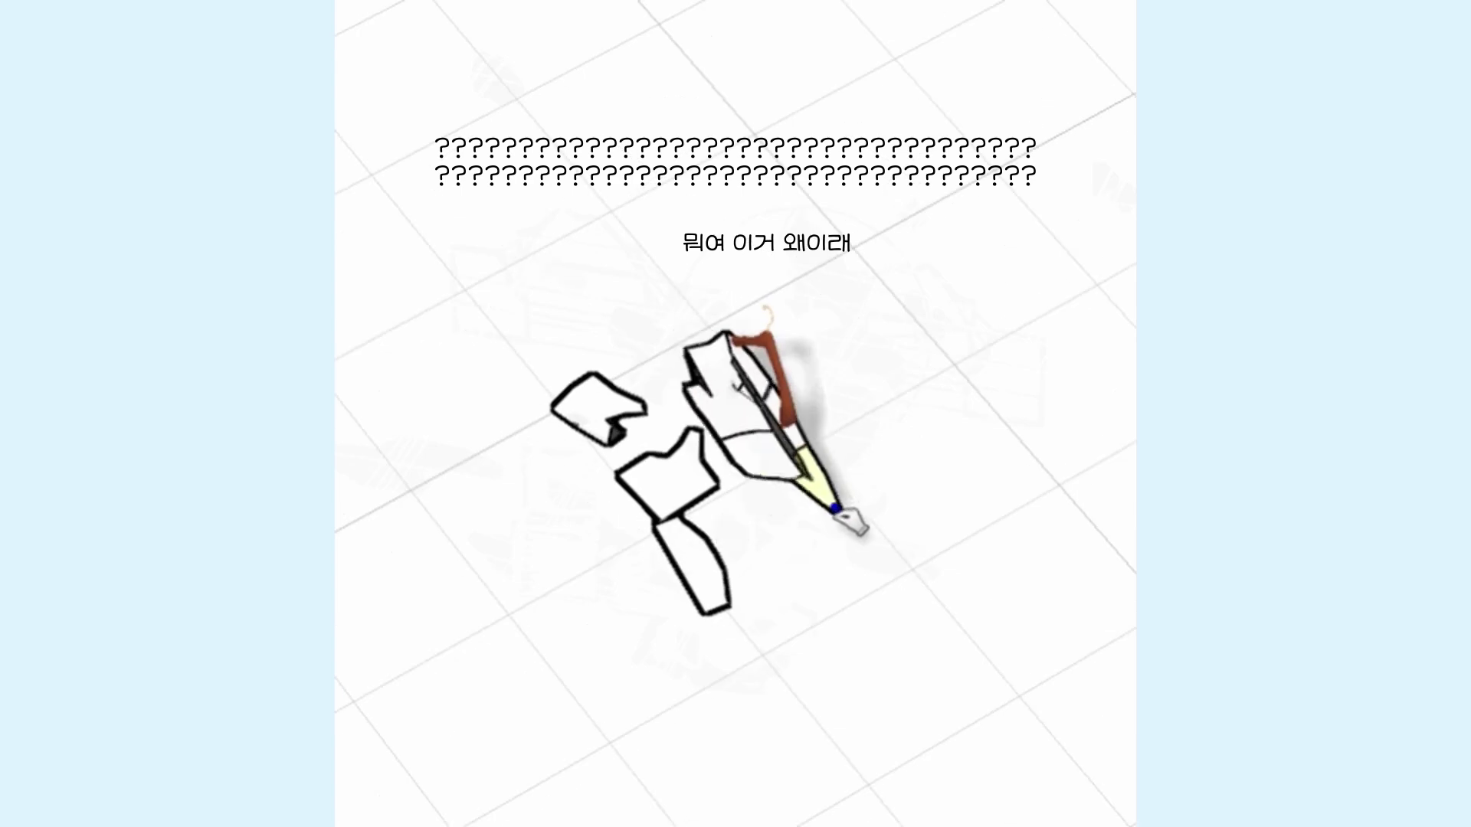
right_drag(932, 575, 900, 612)
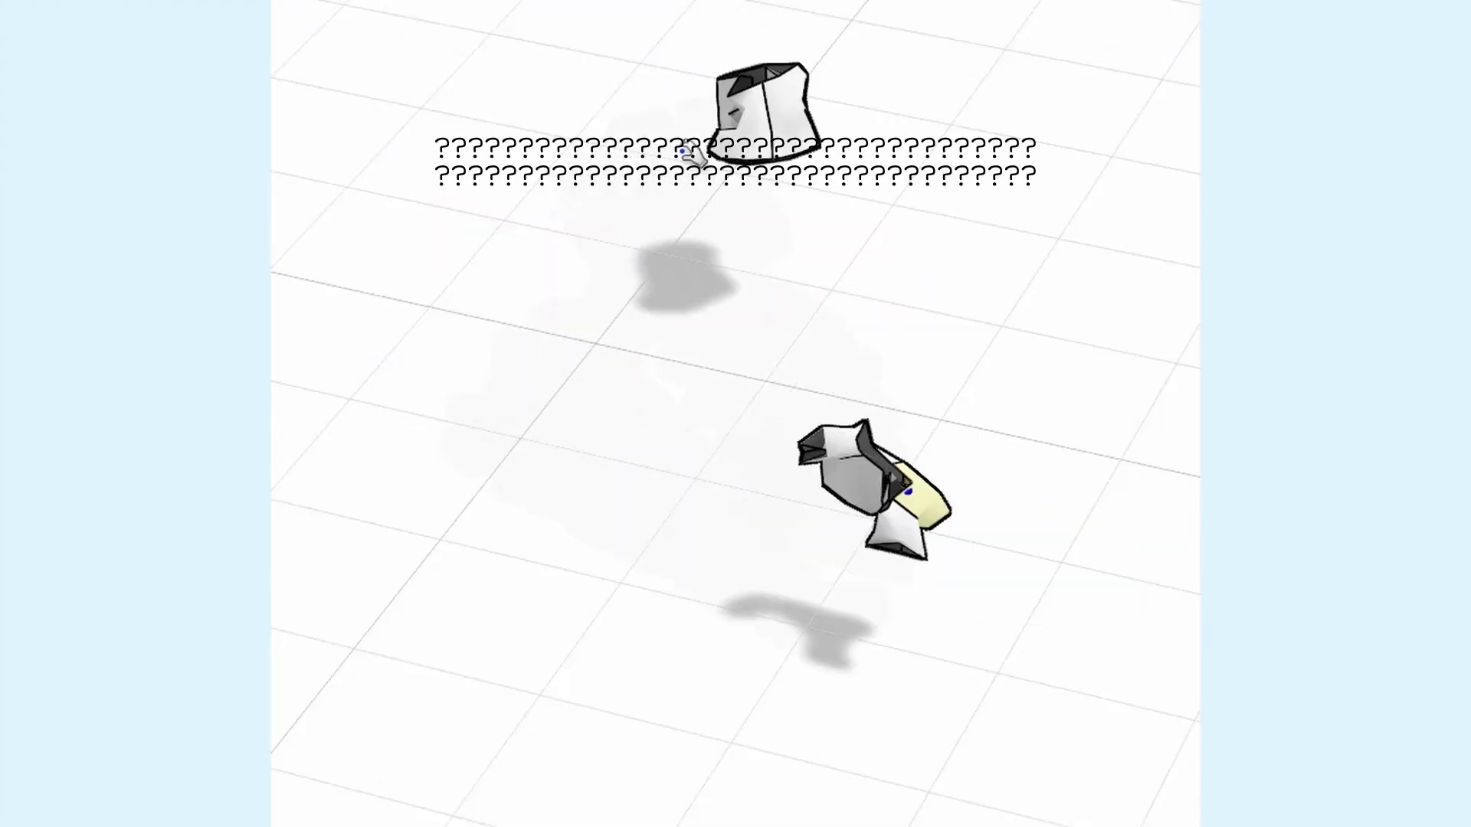
right_drag(774, 490, 741, 531)
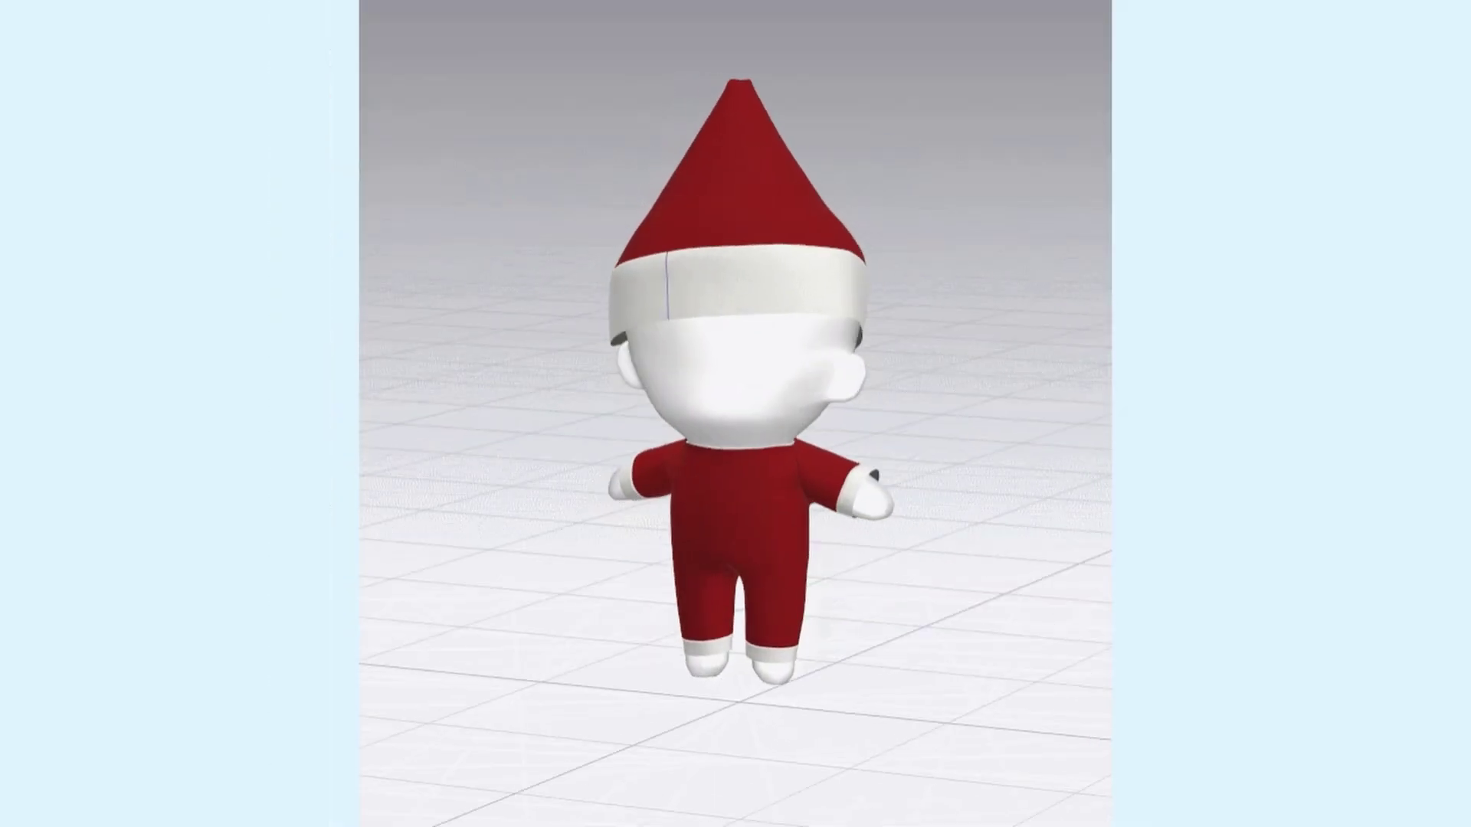
click(847, 298)
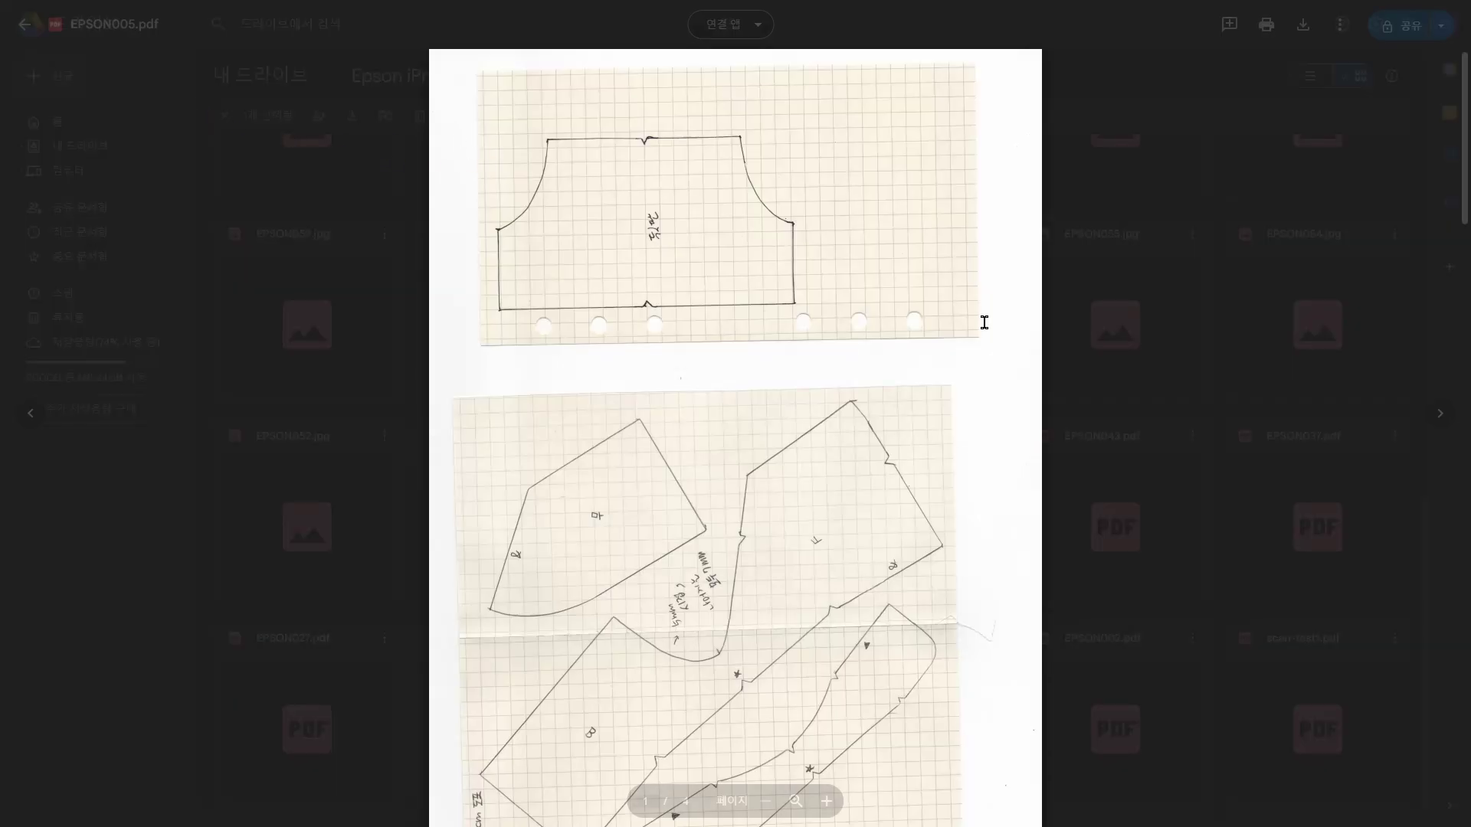
Look through the hand-drawn doll clothing patterns on all four pages of EPSON005.pdf
scroll(1023, 370, down, 7)
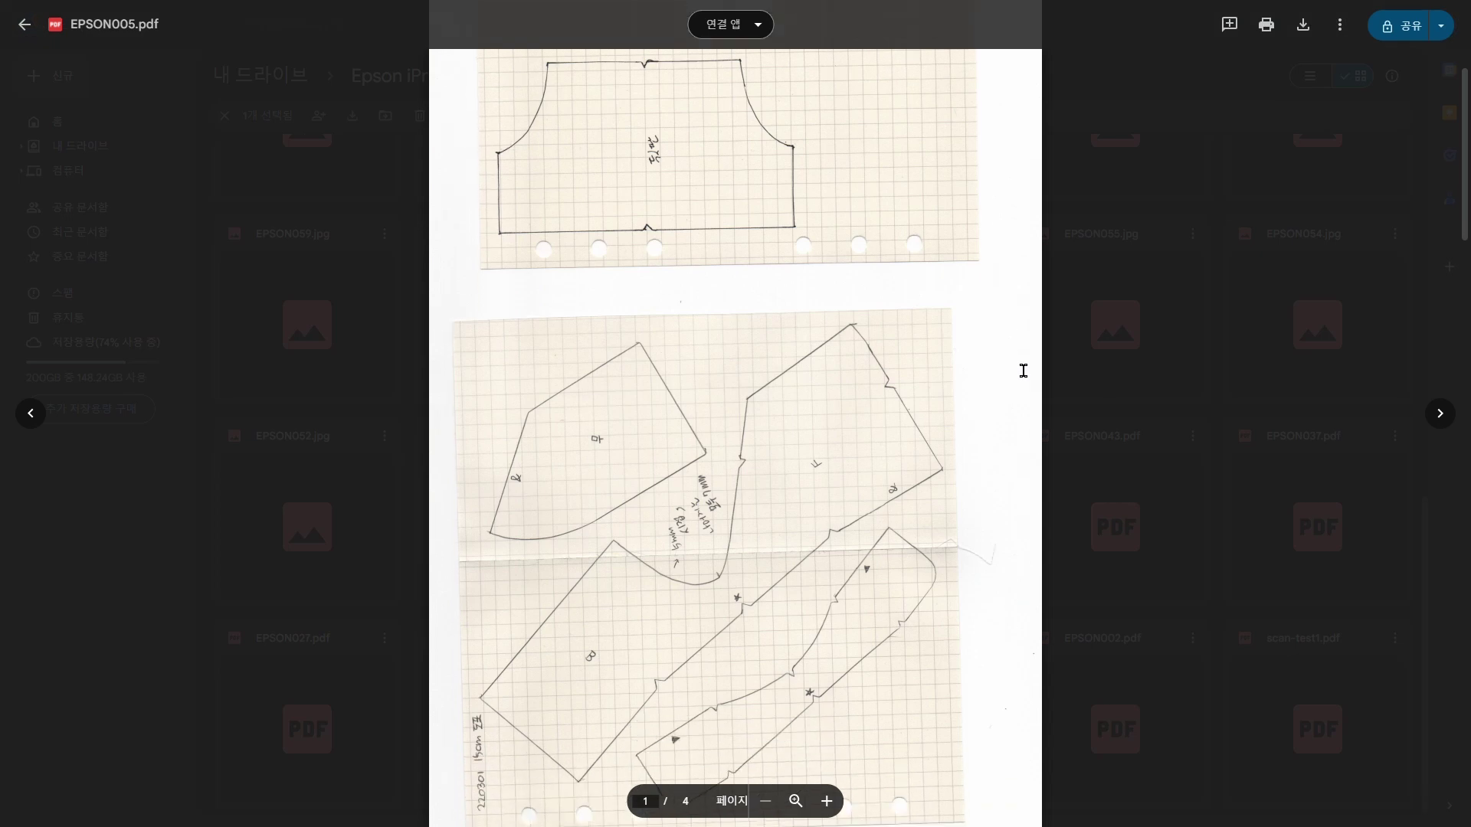
scroll(952, 437, down, 8)
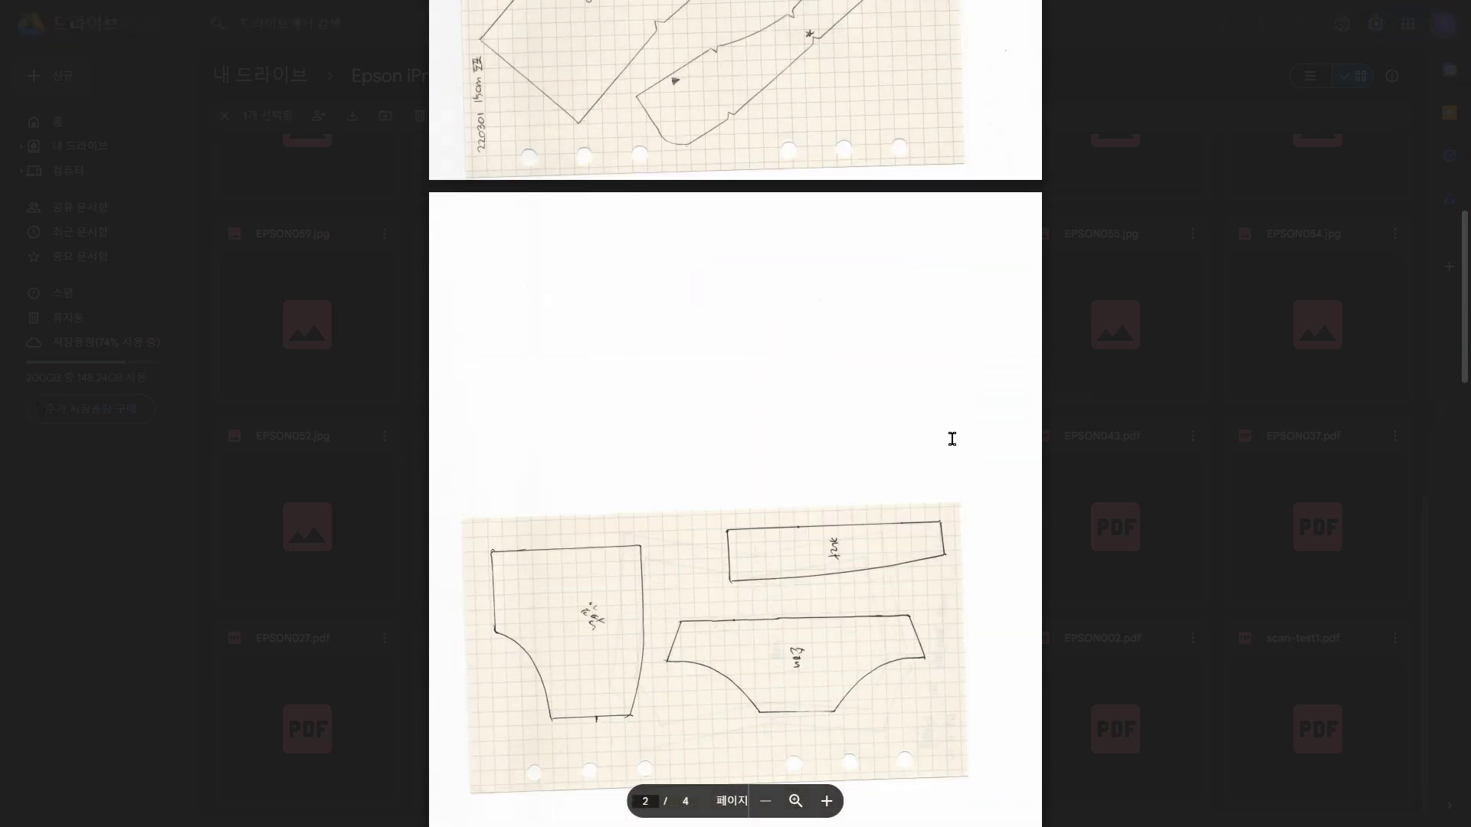
scroll(746, 579, down, 7)
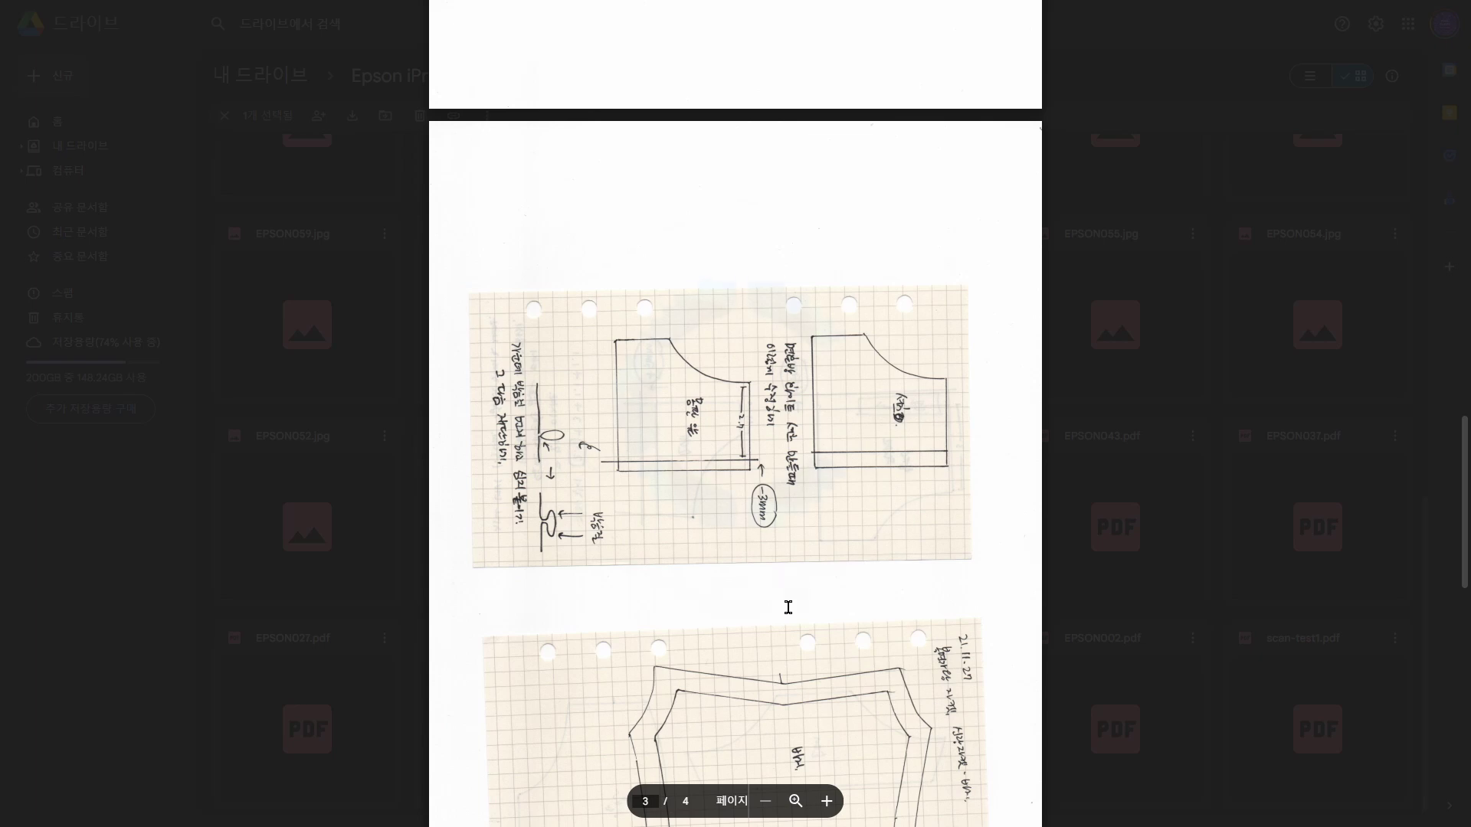
scroll(788, 607, down, 7)
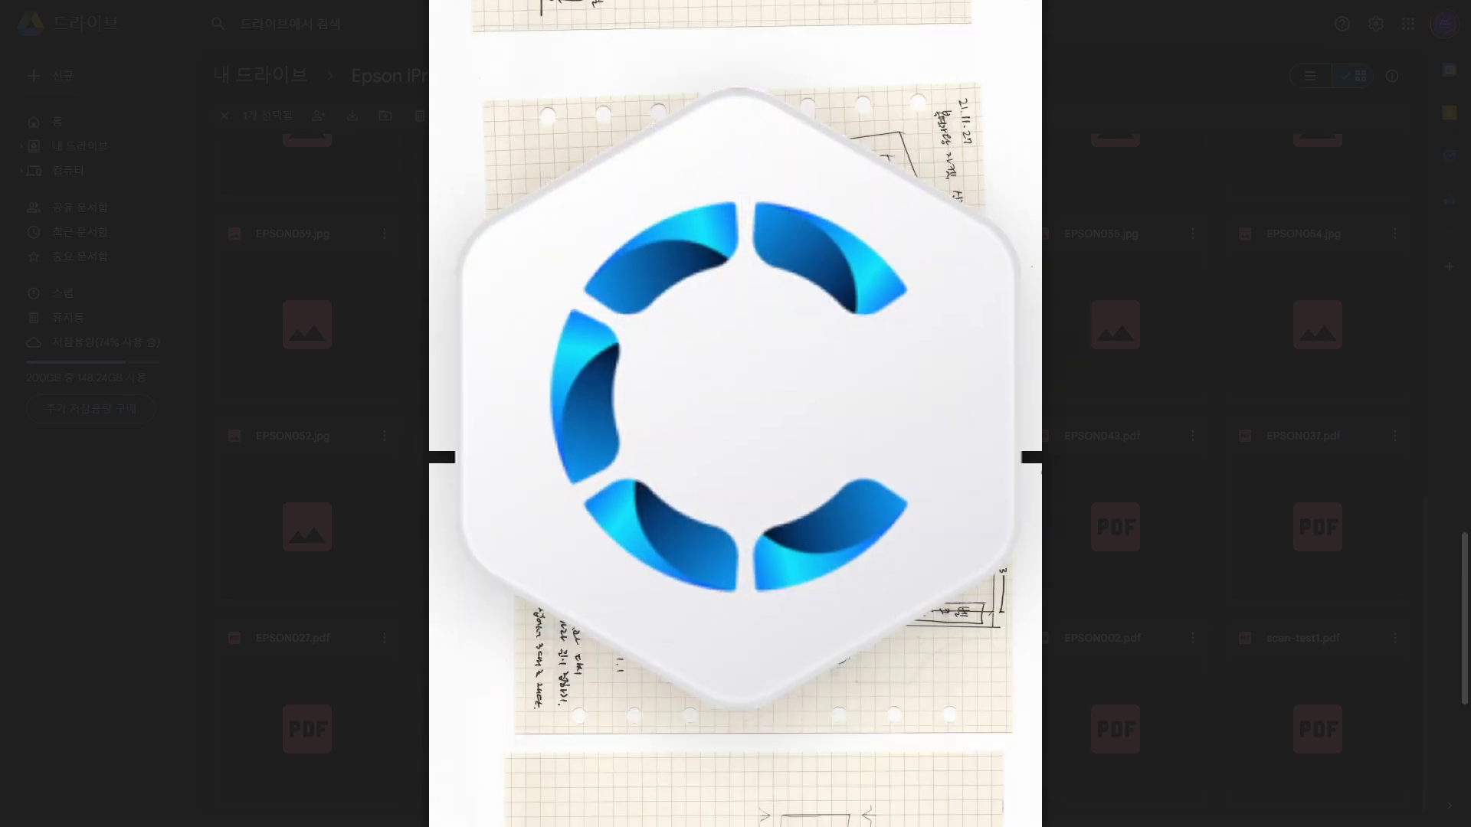
scroll(780, 667, down, 10)
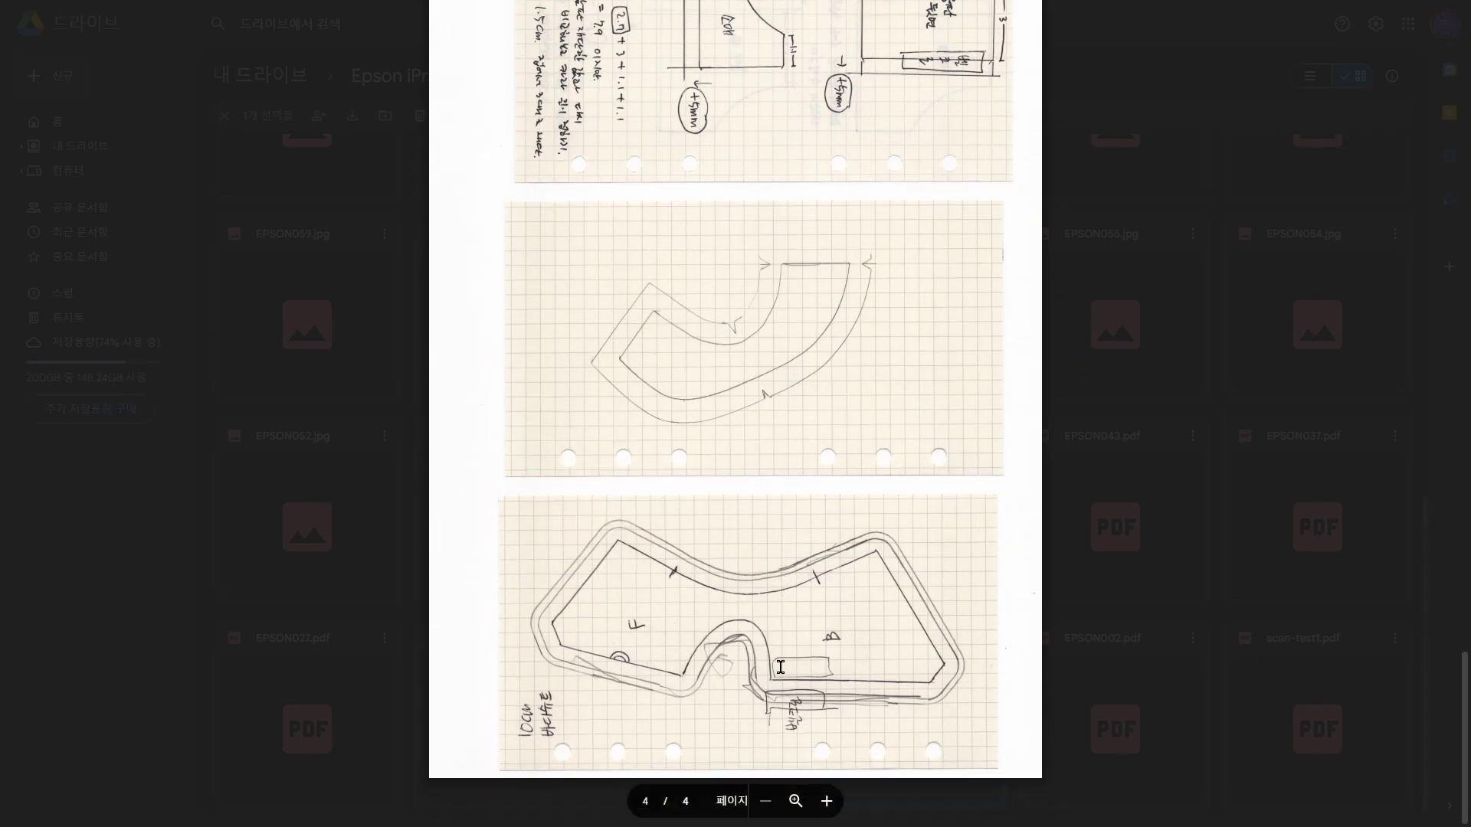
scroll(959, 565, up, 8)
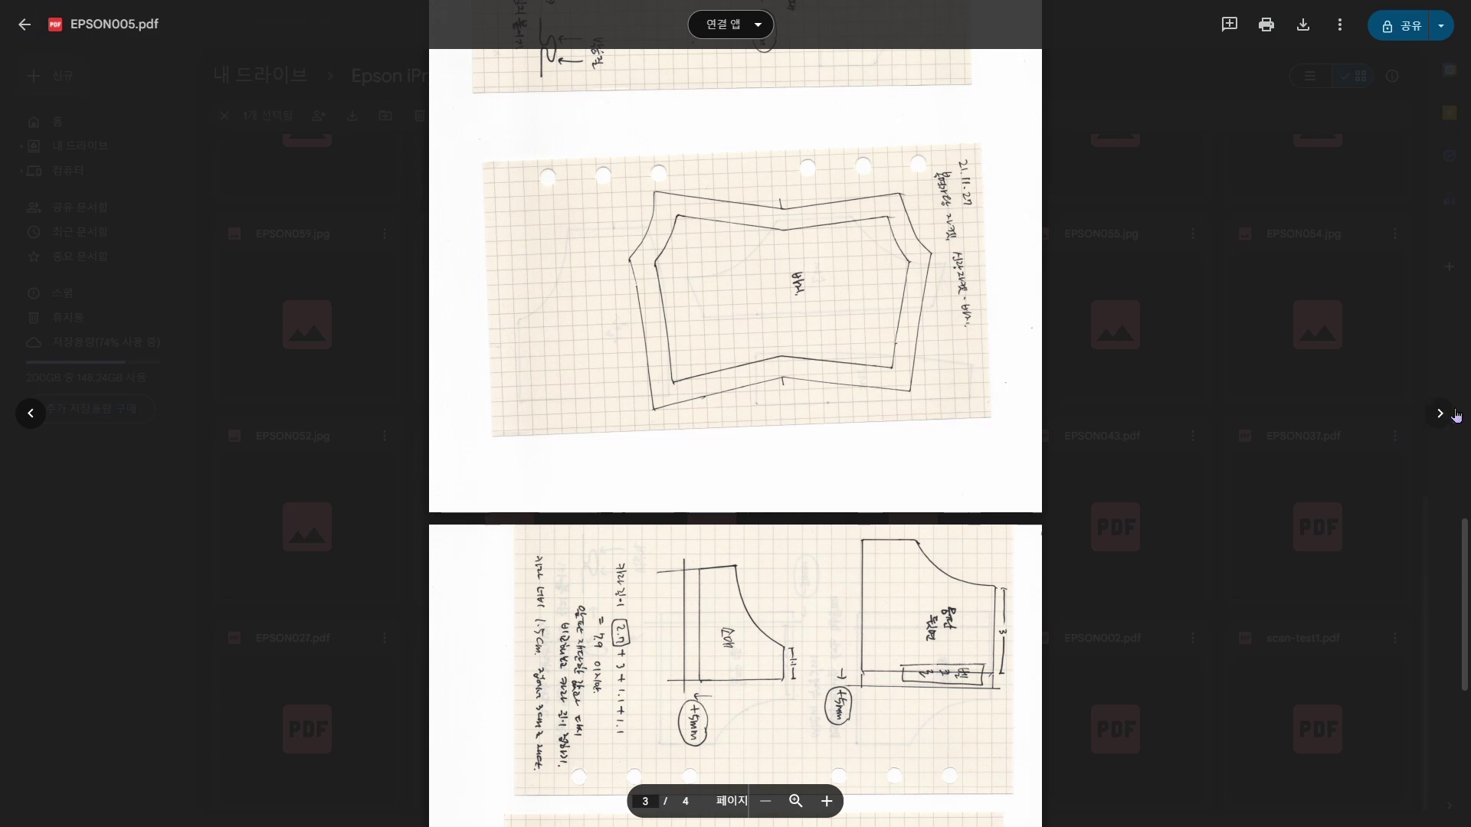
Open the scan EPSON002.pdf and look through its three pages of doll clothing patterns
click(1455, 414)
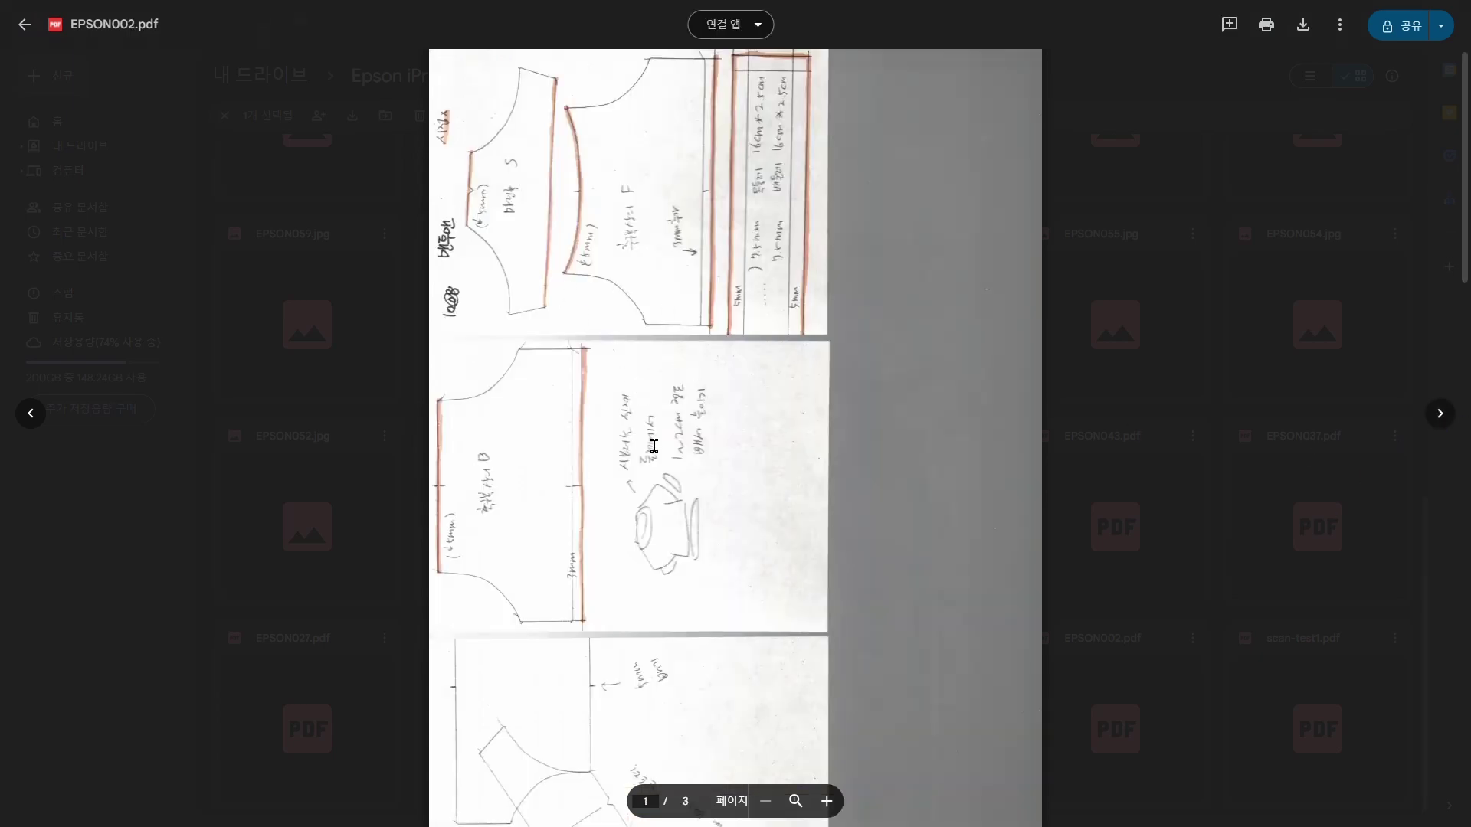
scroll(808, 397, down, 7)
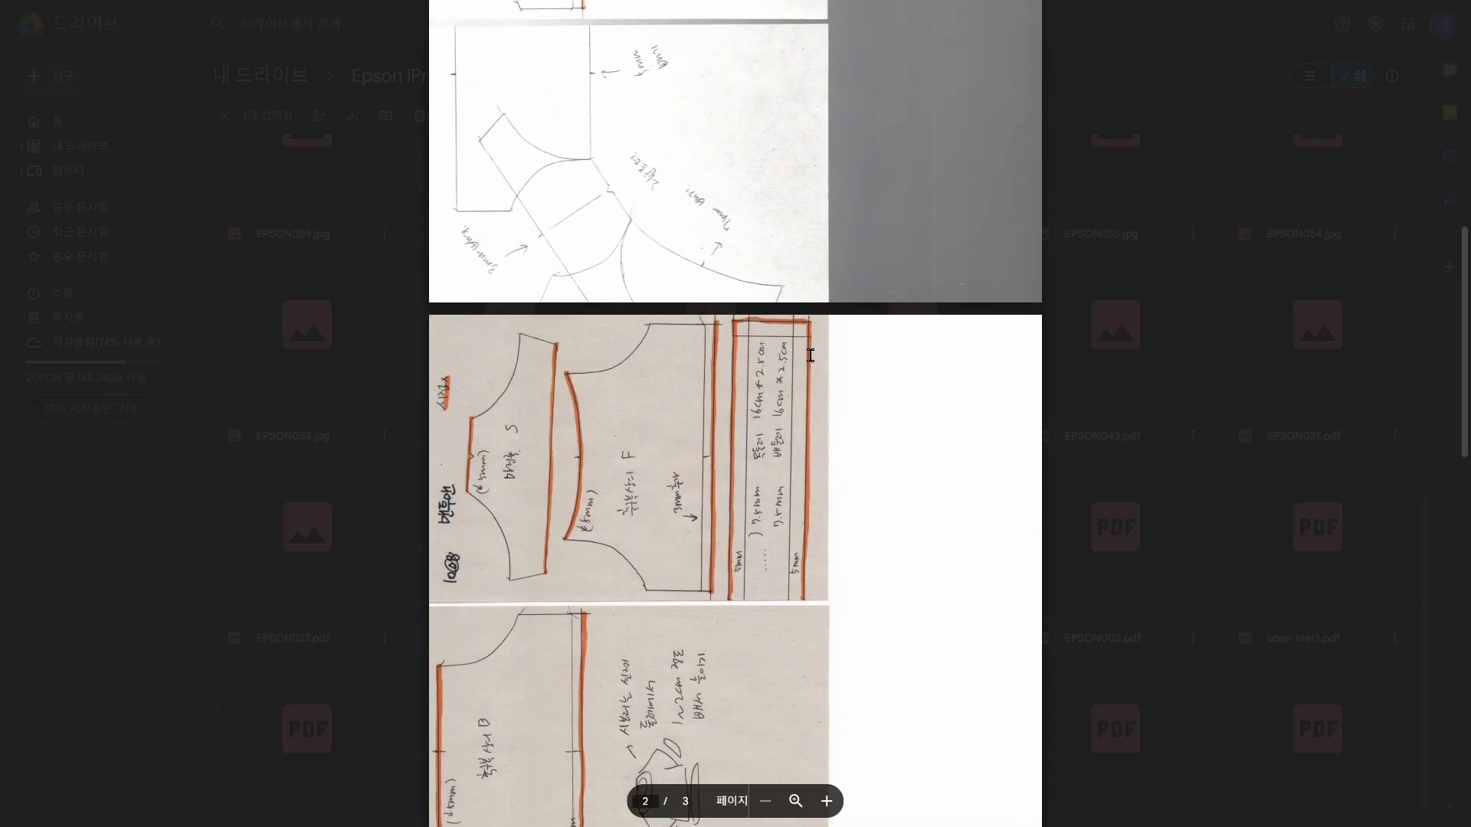
scroll(788, 430, down, 5)
scroll(786, 436, down, 6)
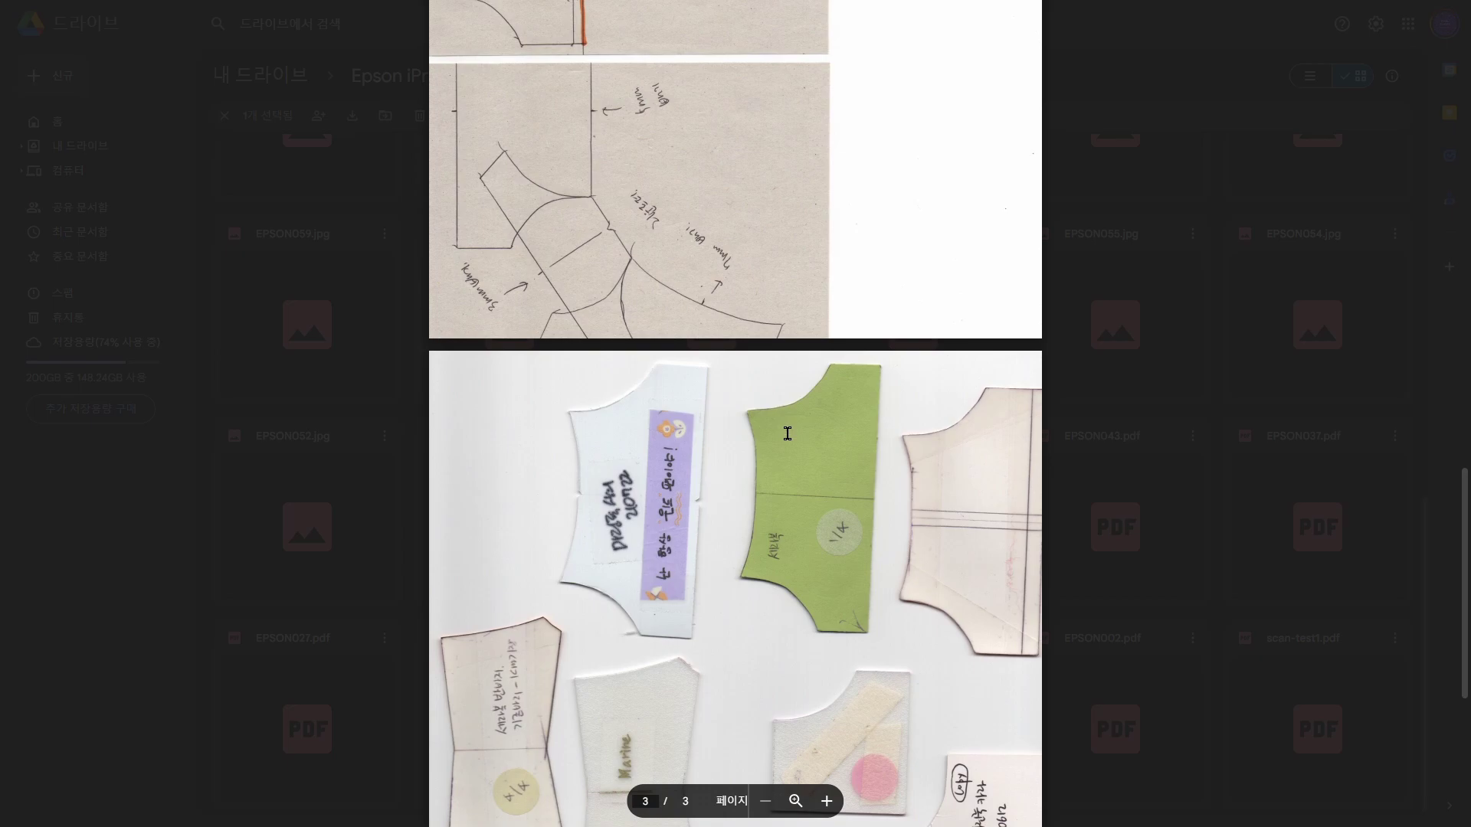
scroll(787, 434, down, 6)
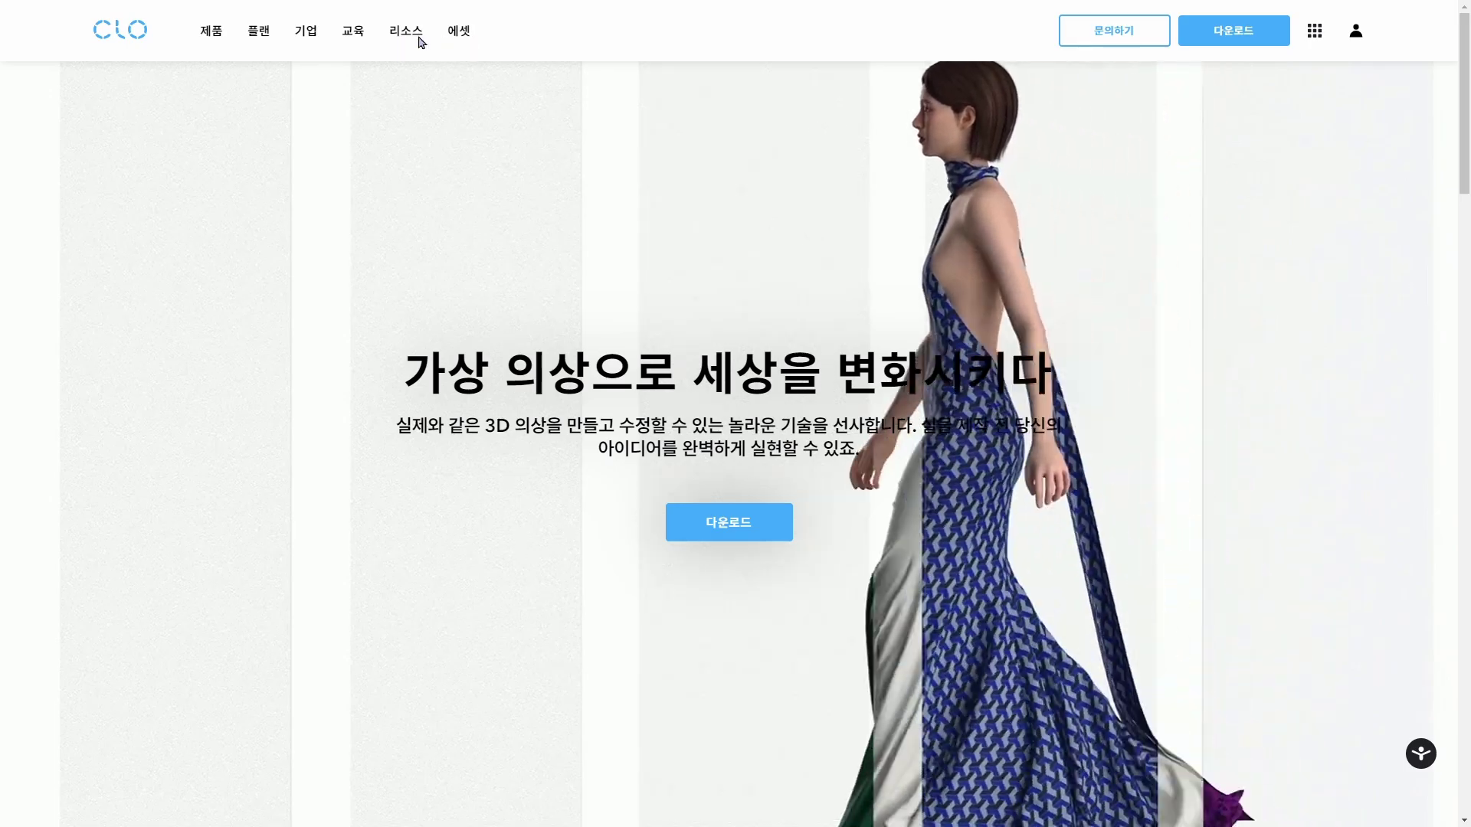
Open the beginner guide playlist from the individual section of CLO's education page and look through its lessons
click(363, 40)
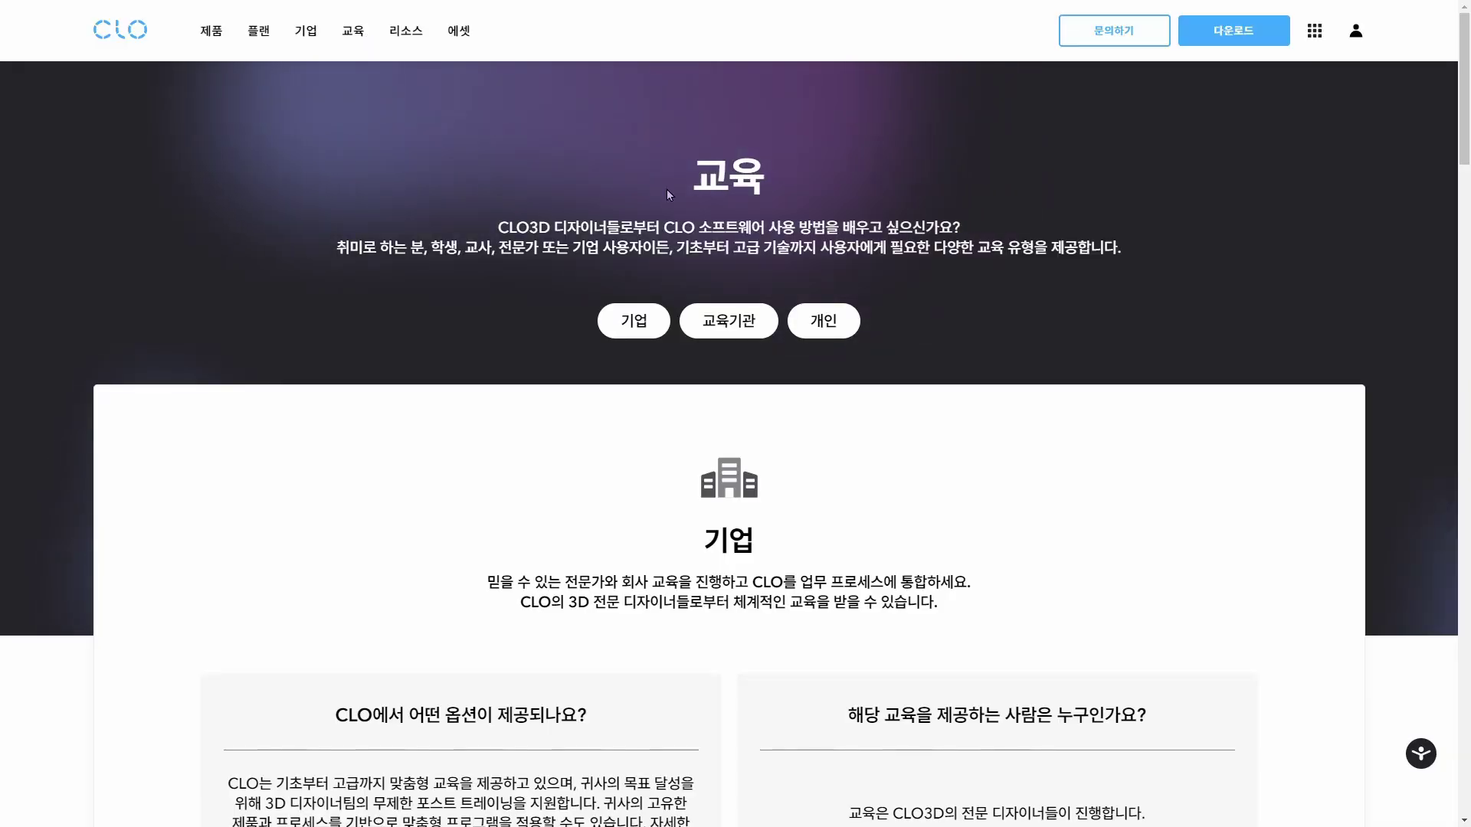
click(843, 320)
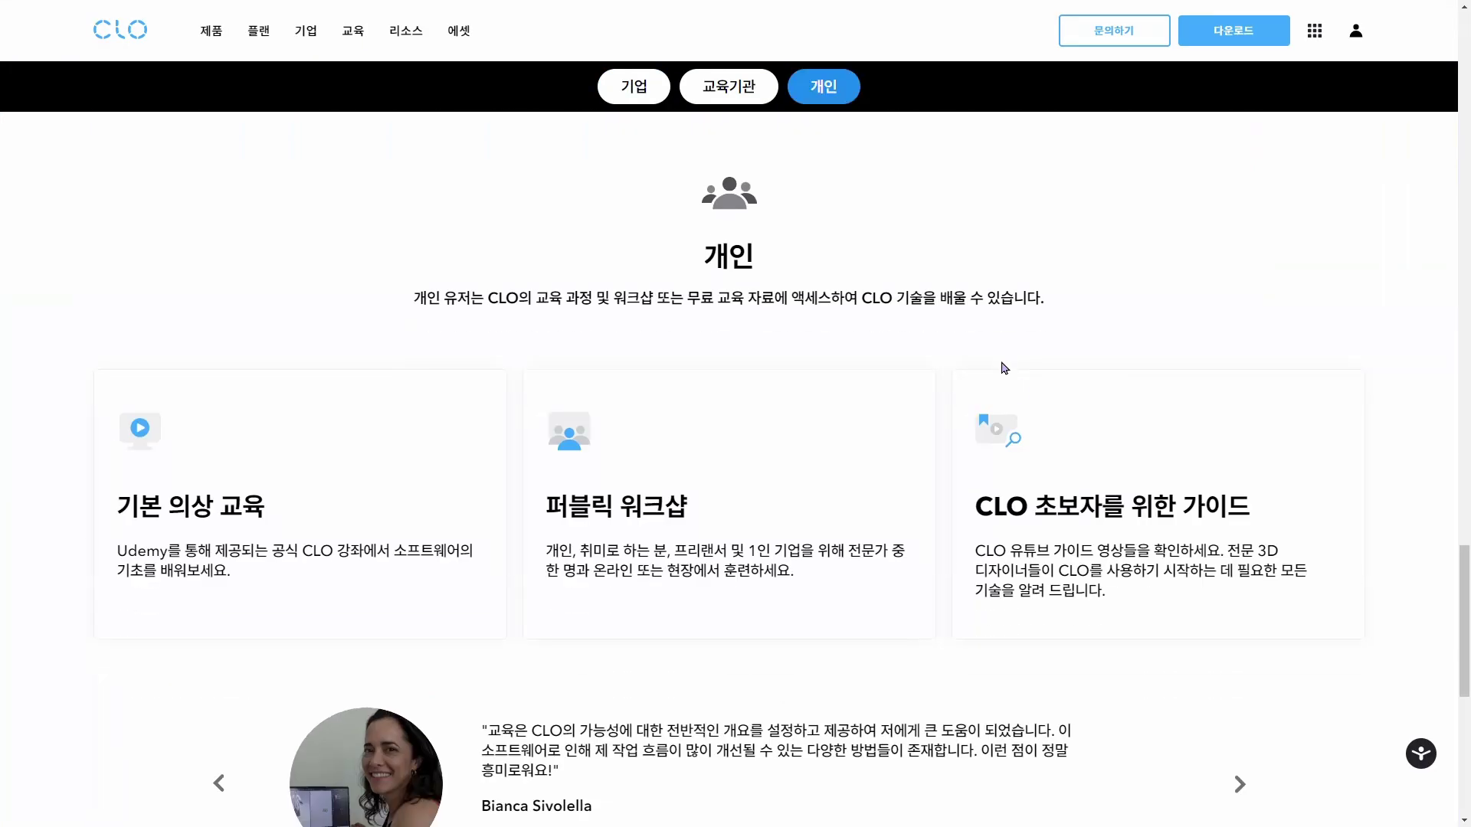
click(1174, 558)
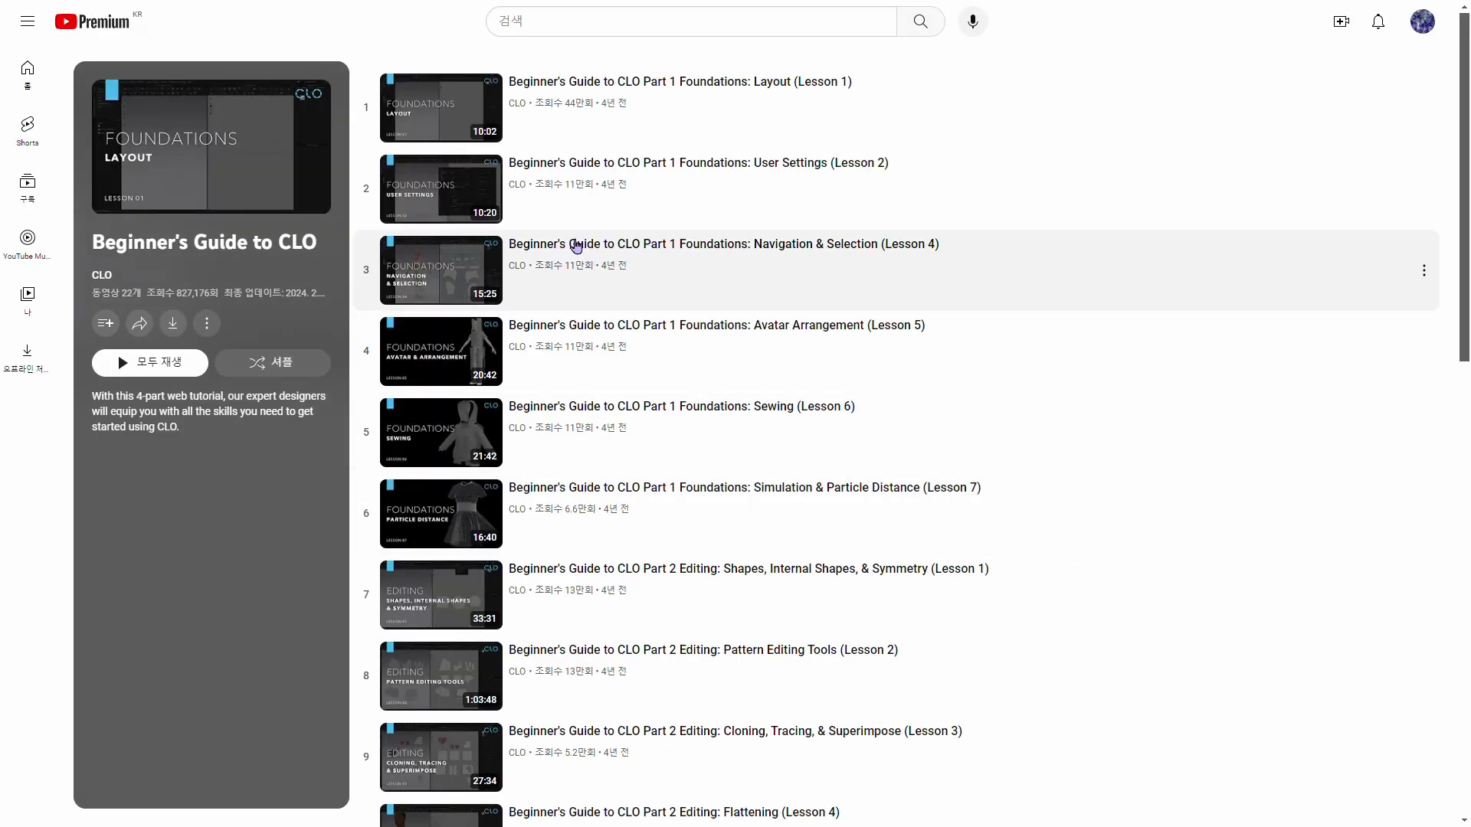
scroll(598, 237, down, 4)
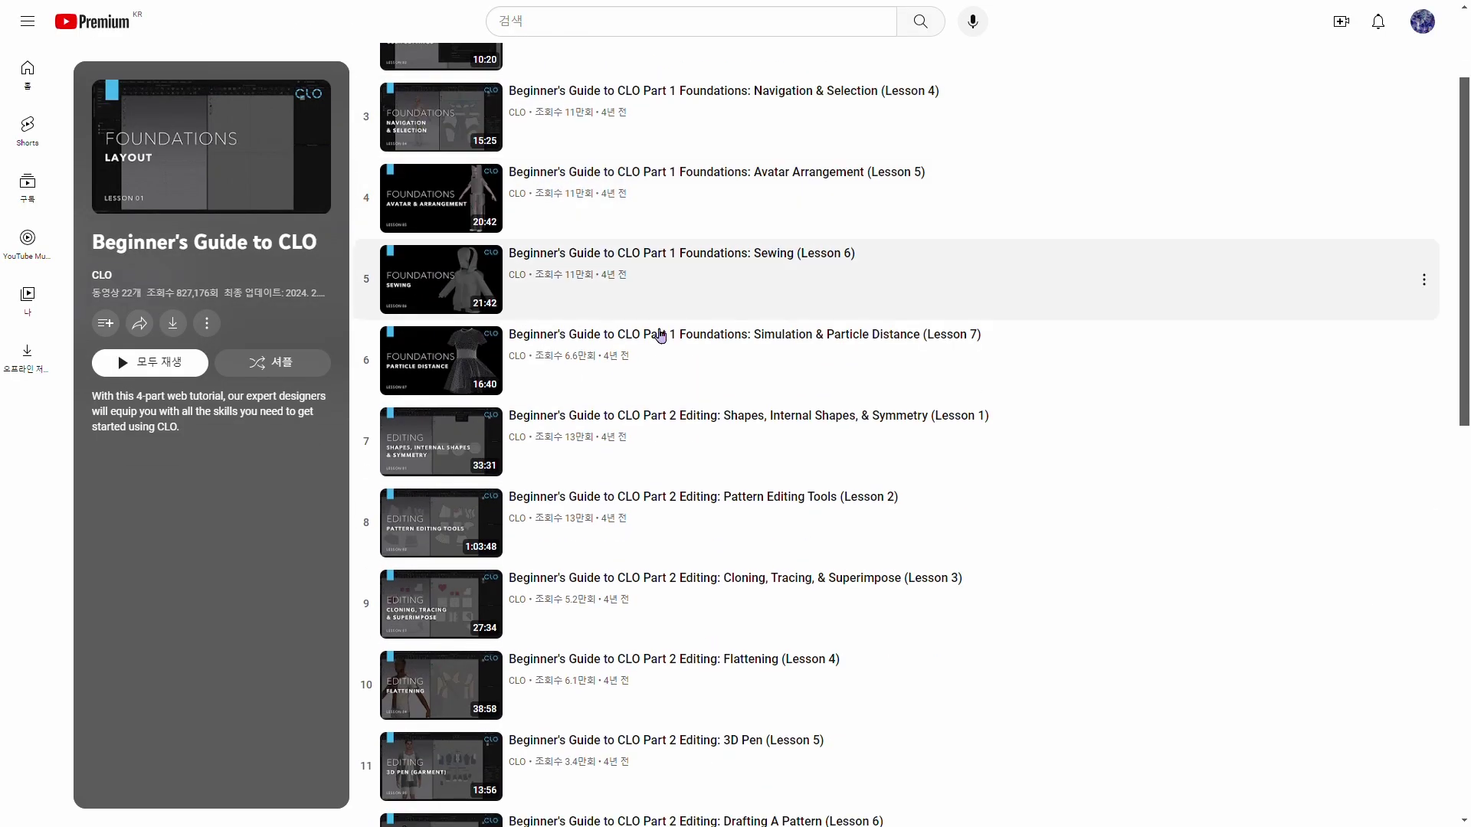
scroll(666, 372, down, 10)
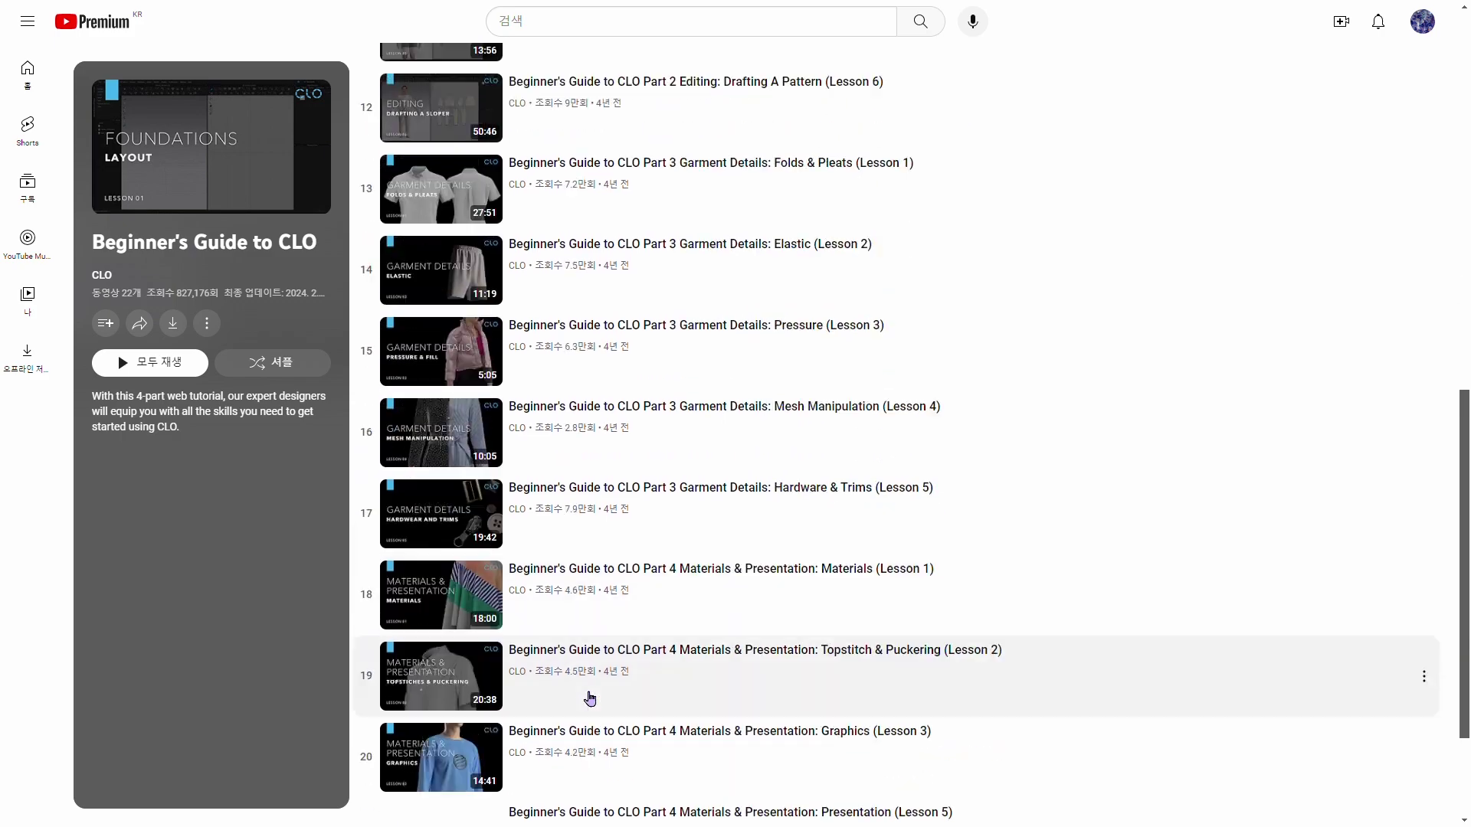
scroll(585, 729, up, 13)
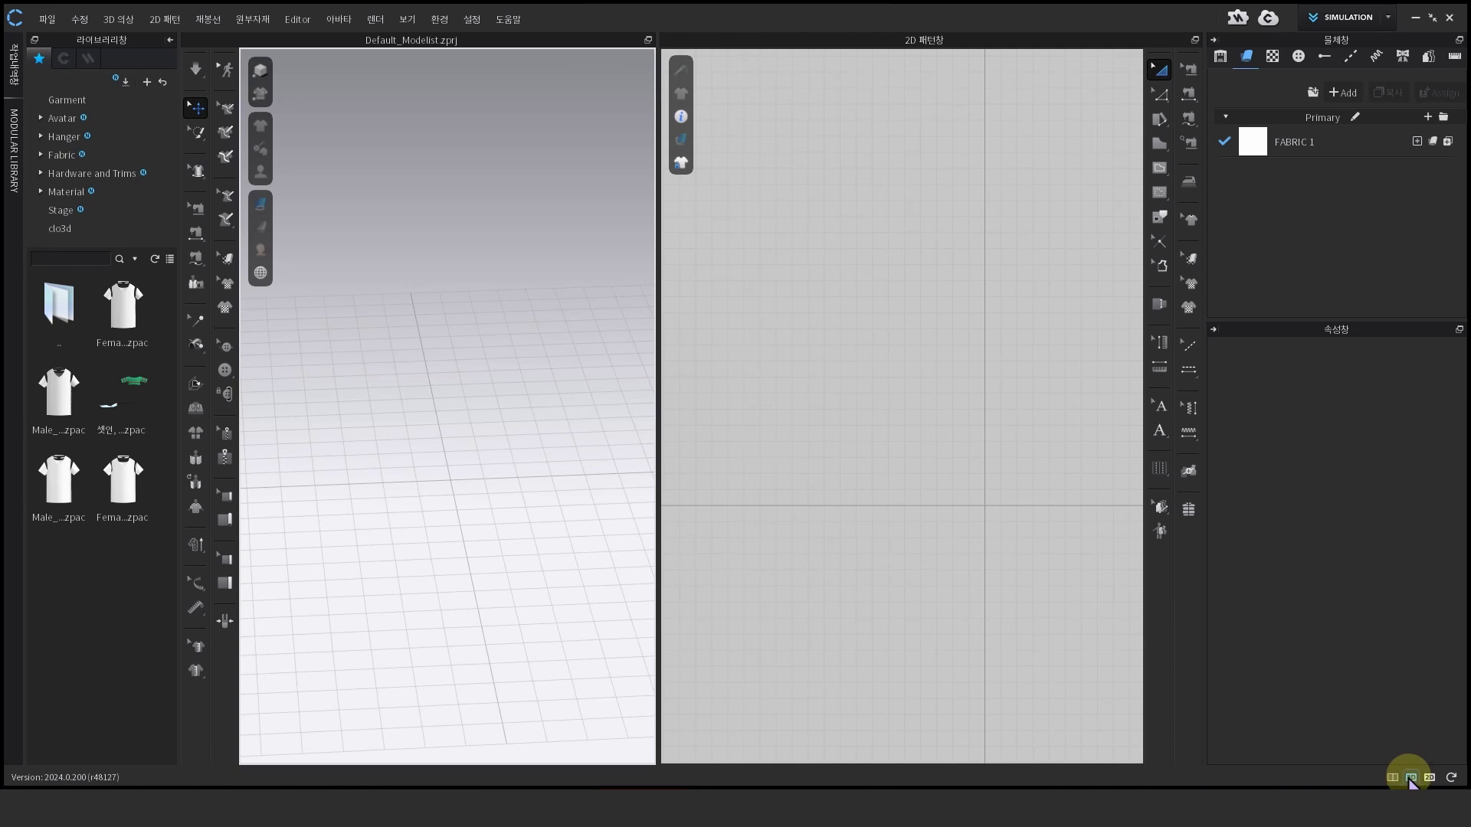
Switch to CLO, cycle through the 3D-only and 2D-only workspace layouts, and return to the split 3D and 2D layout
click(1390, 779)
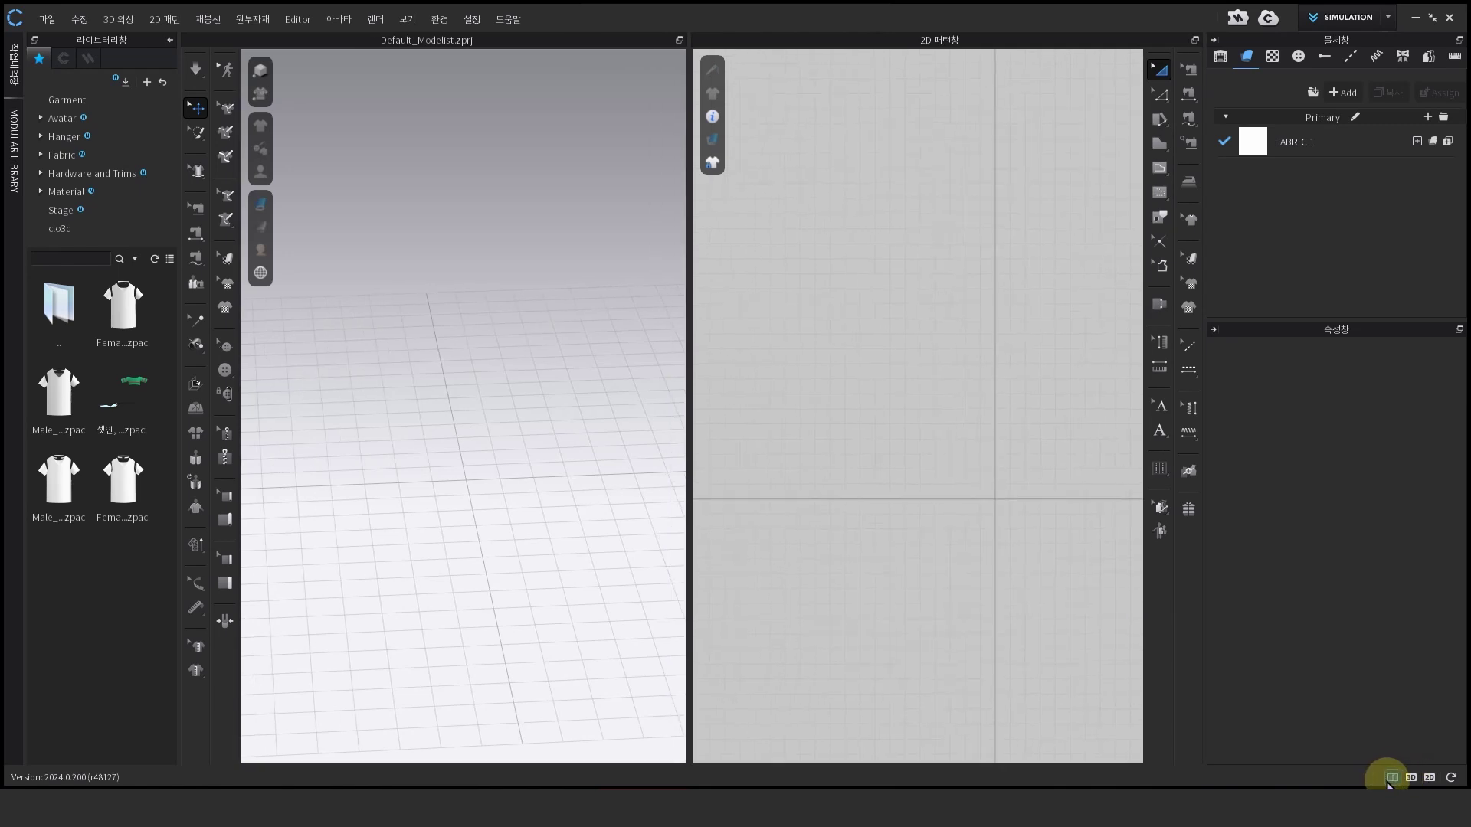
click(1412, 780)
click(1428, 778)
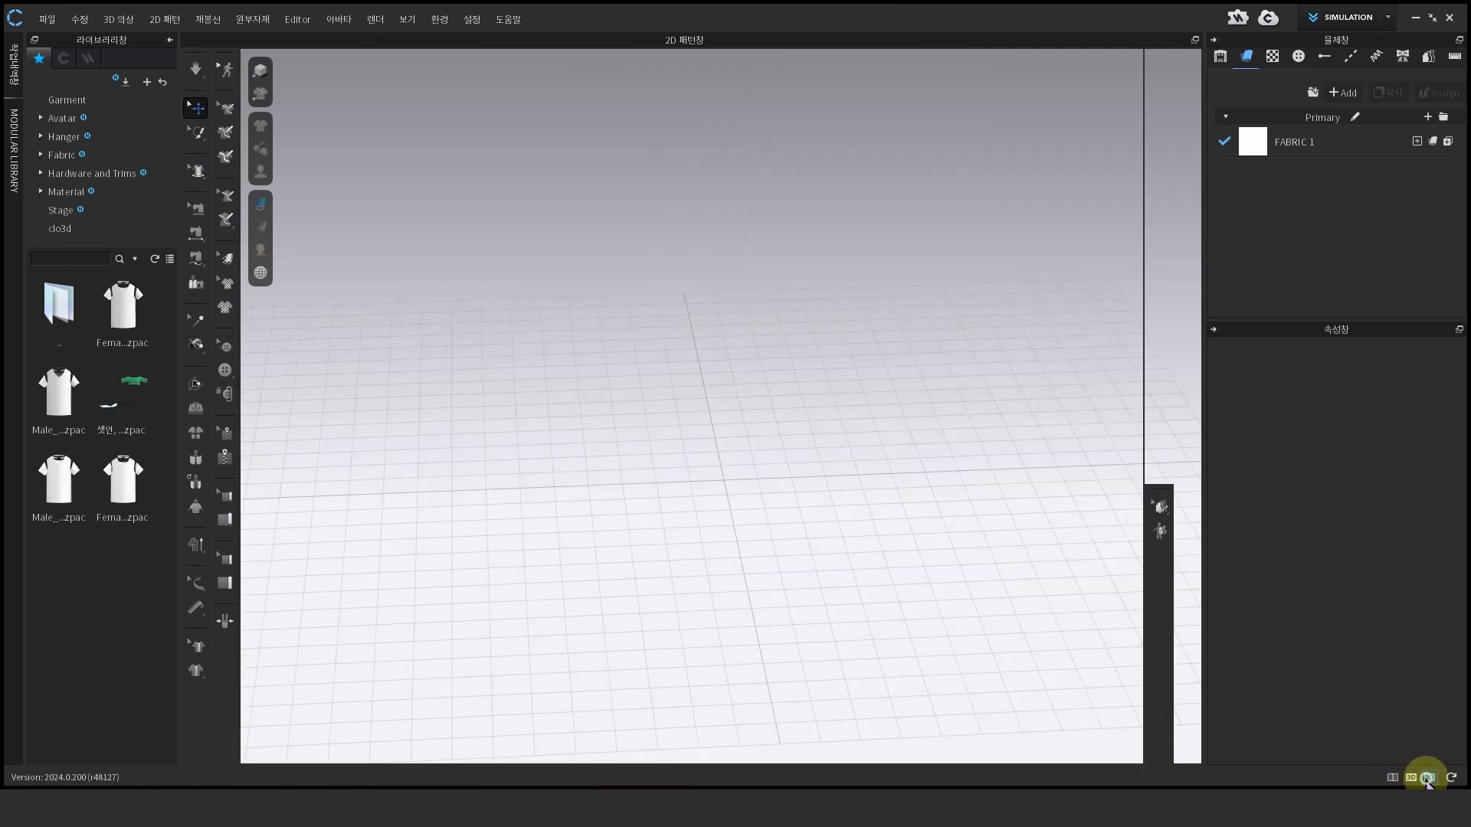
click(1445, 779)
click(1394, 777)
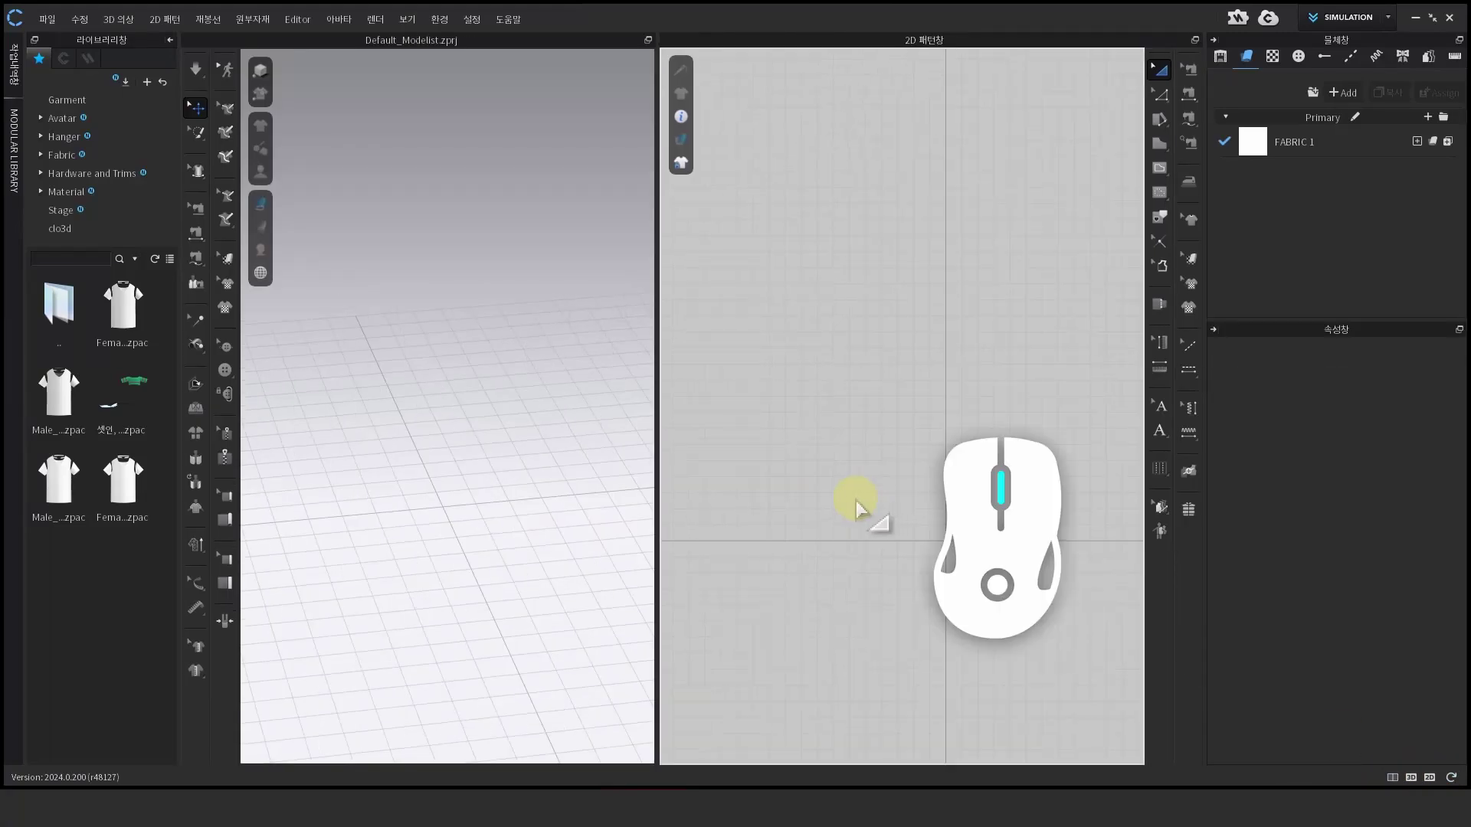
Pan the empty 2D pattern window, and pan and rotate the 3D garment window
middle_drag(828, 489, 869, 481)
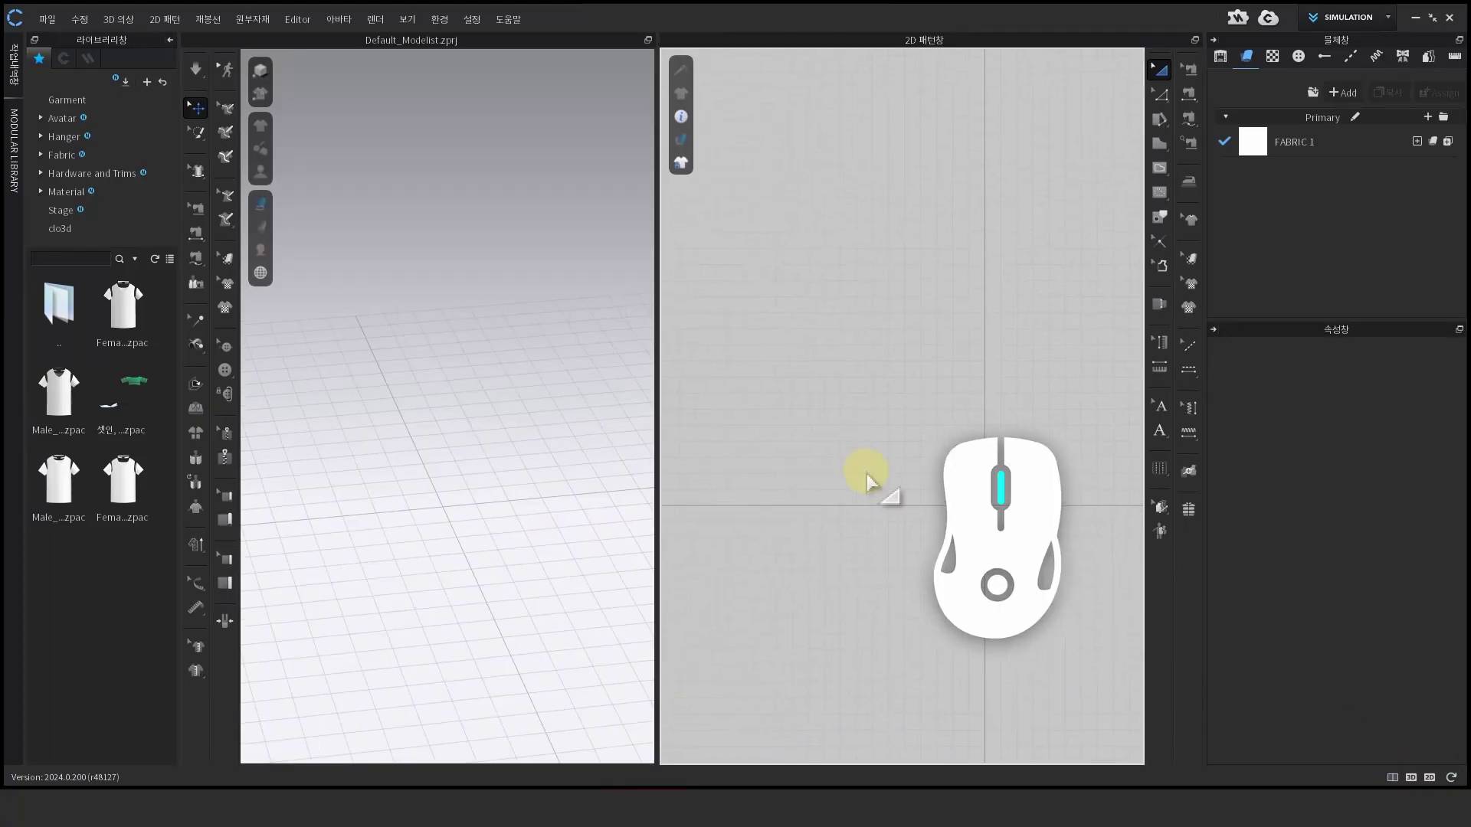
middle_drag(519, 507, 506, 476)
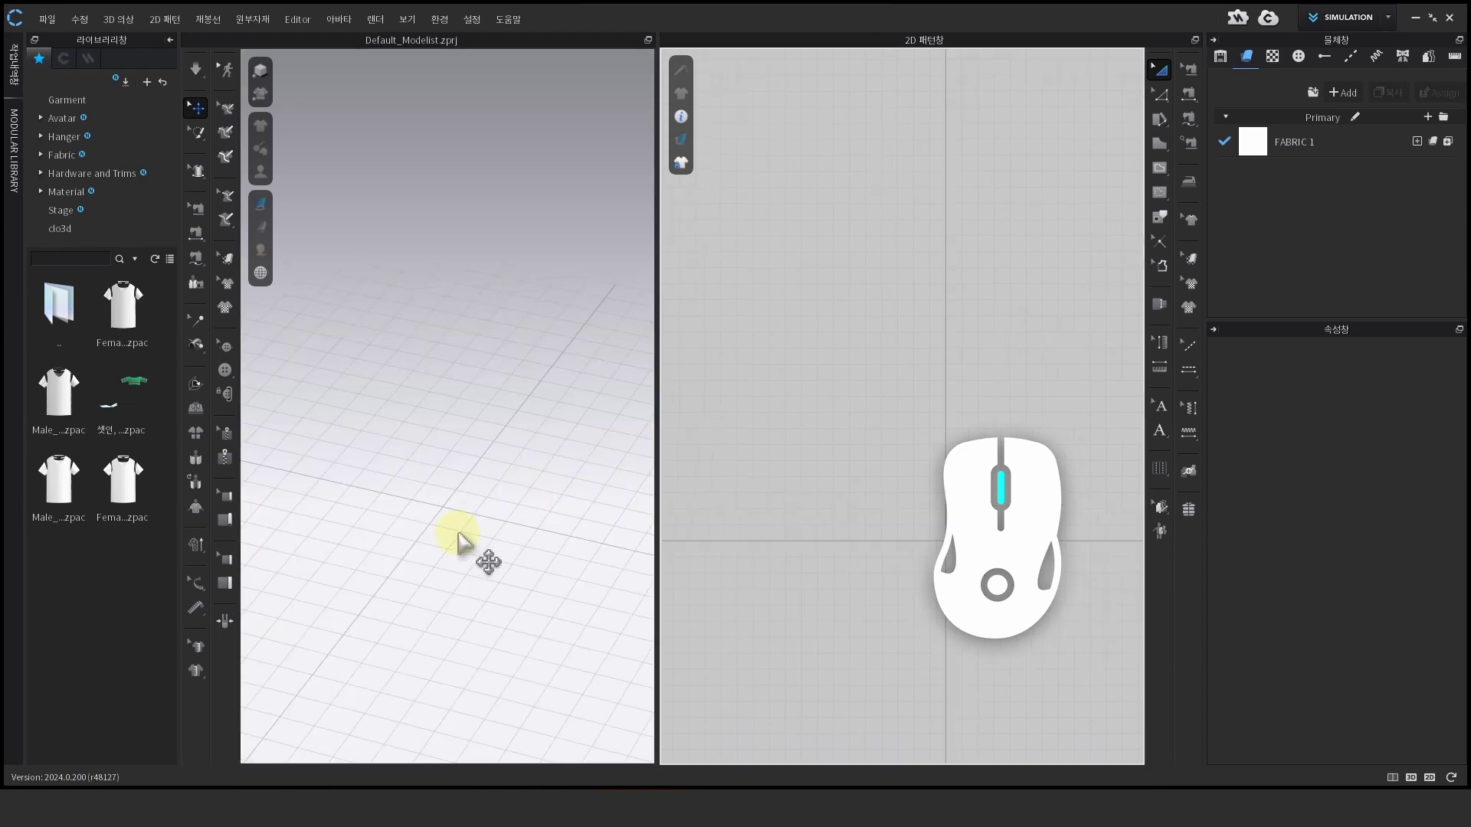
right_drag(459, 535, 511, 548)
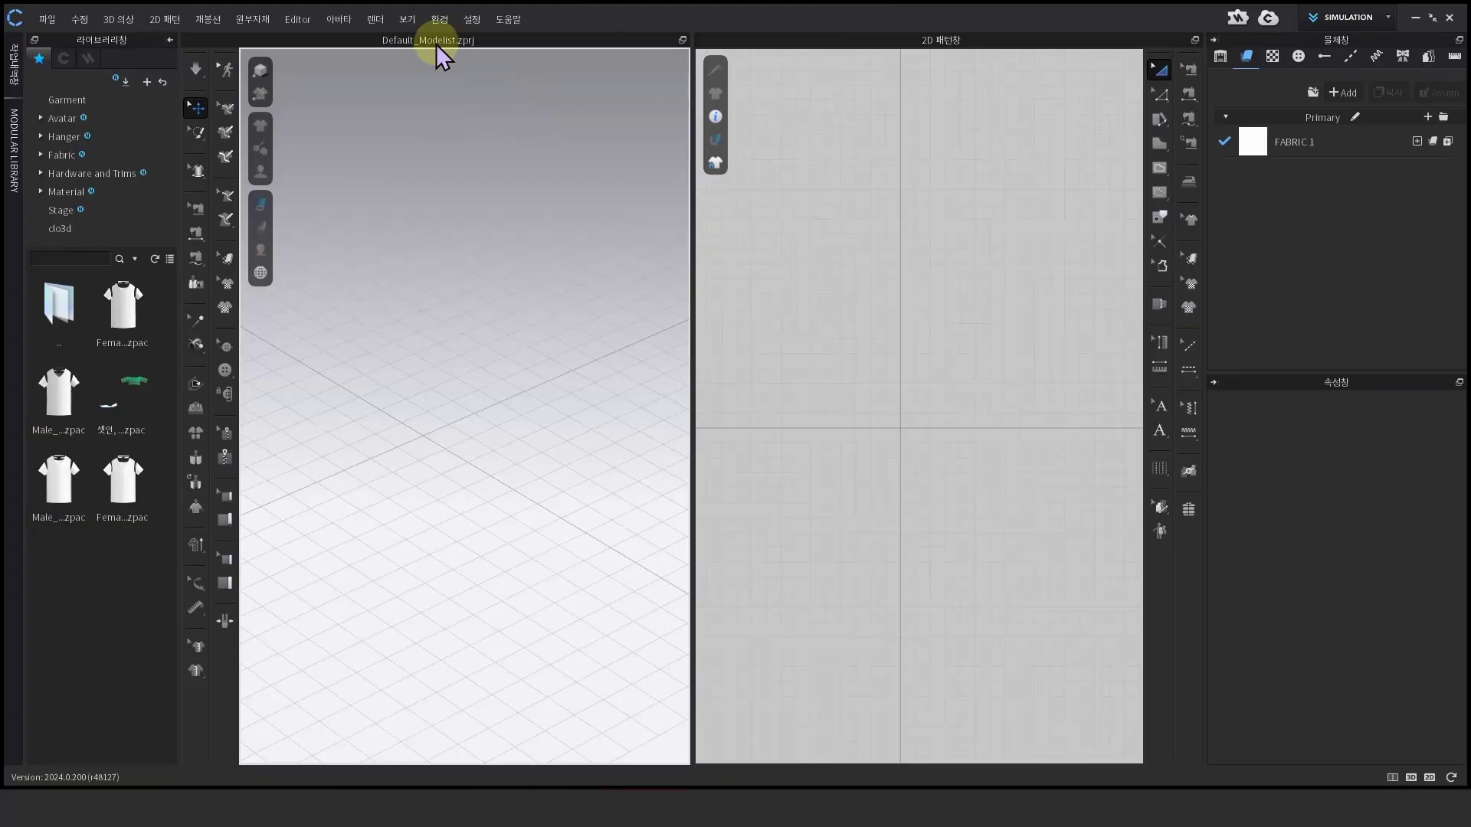
Open the view control page of the user settings and review the mouse navigation, rotation axis and 3D view options
click(471, 22)
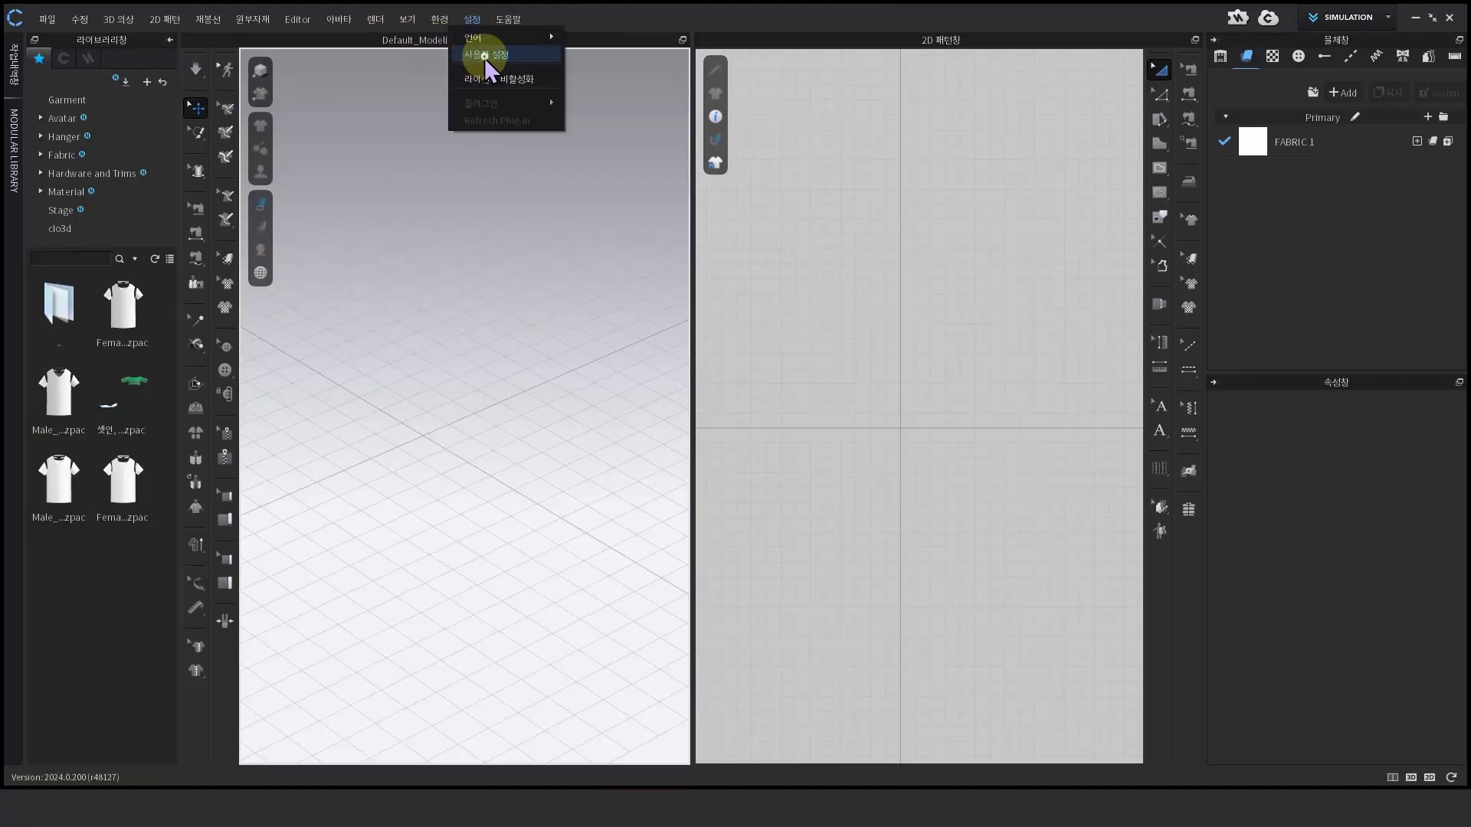
click(484, 58)
click(420, 144)
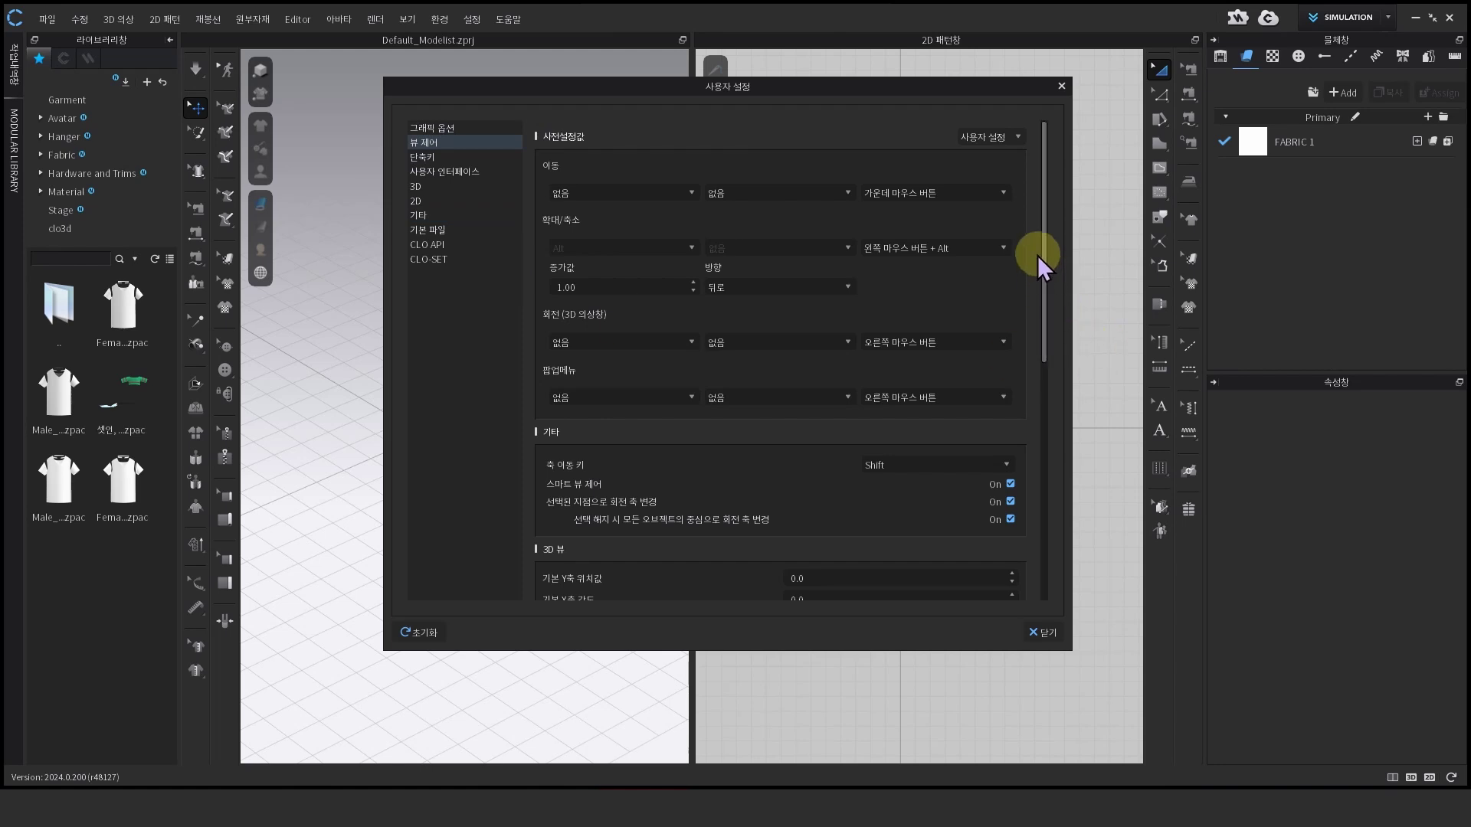
scroll(1042, 307, down, 2)
mouse_move(1045, 325)
mouse_down()
mouse_move(1037, 273)
mouse_move(1037, 302)
mouse_up()
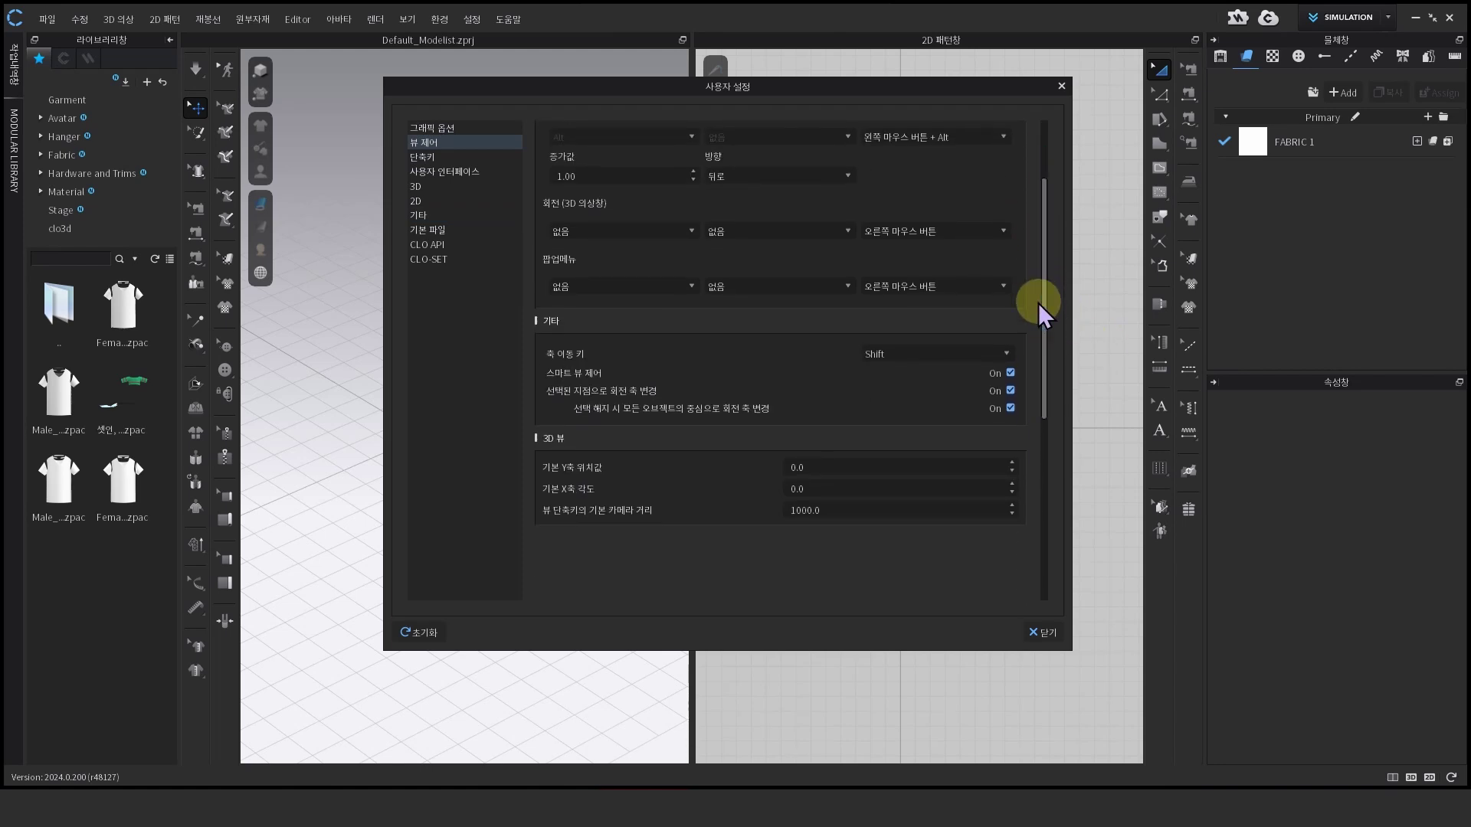
Open the shortcut page of the user settings and expand the Edit group's context menu down to the 2D pattern commands
double_click(828, 511)
click(481, 144)
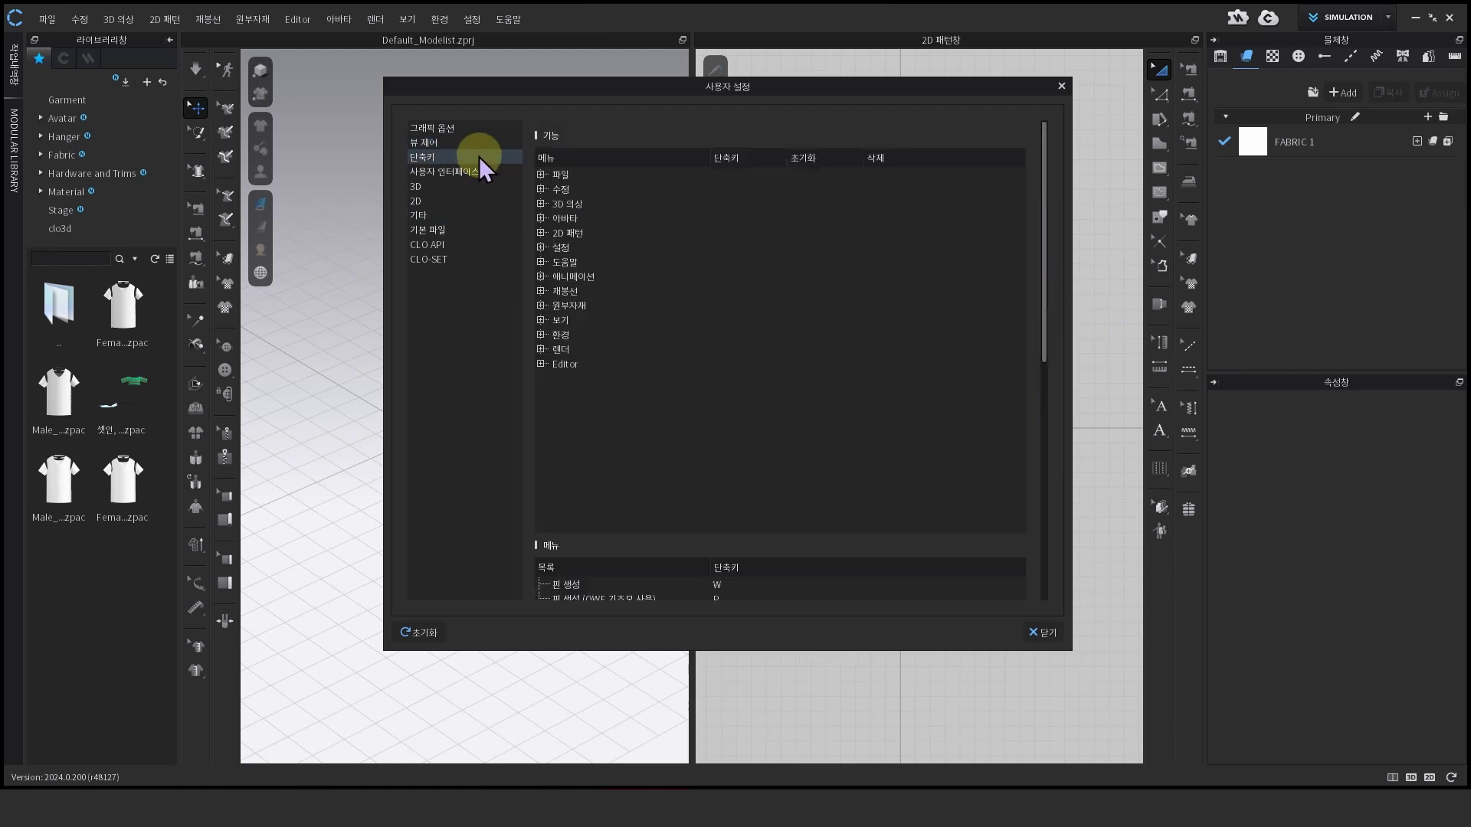
click(488, 155)
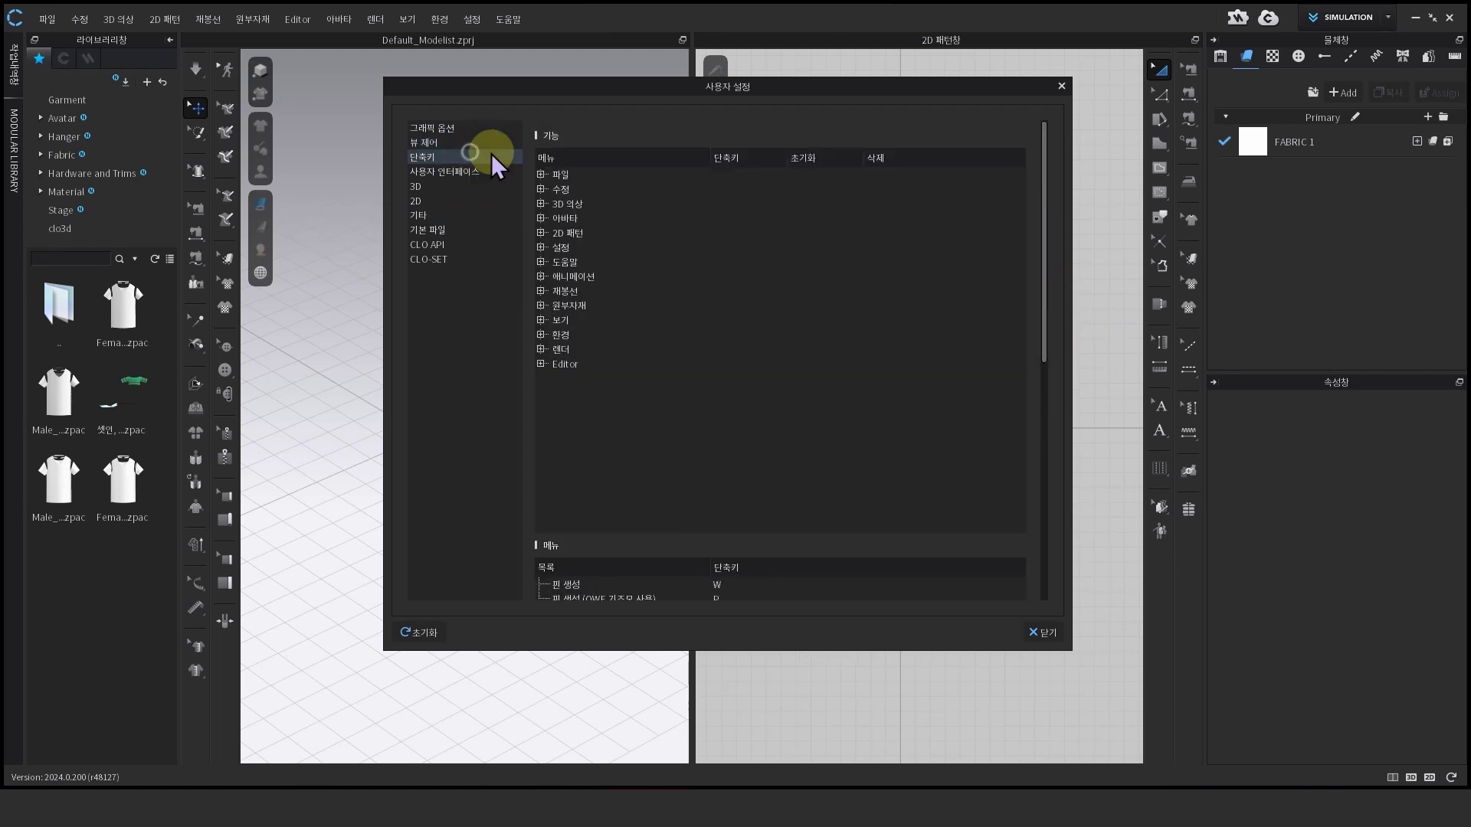
click(542, 189)
click(557, 335)
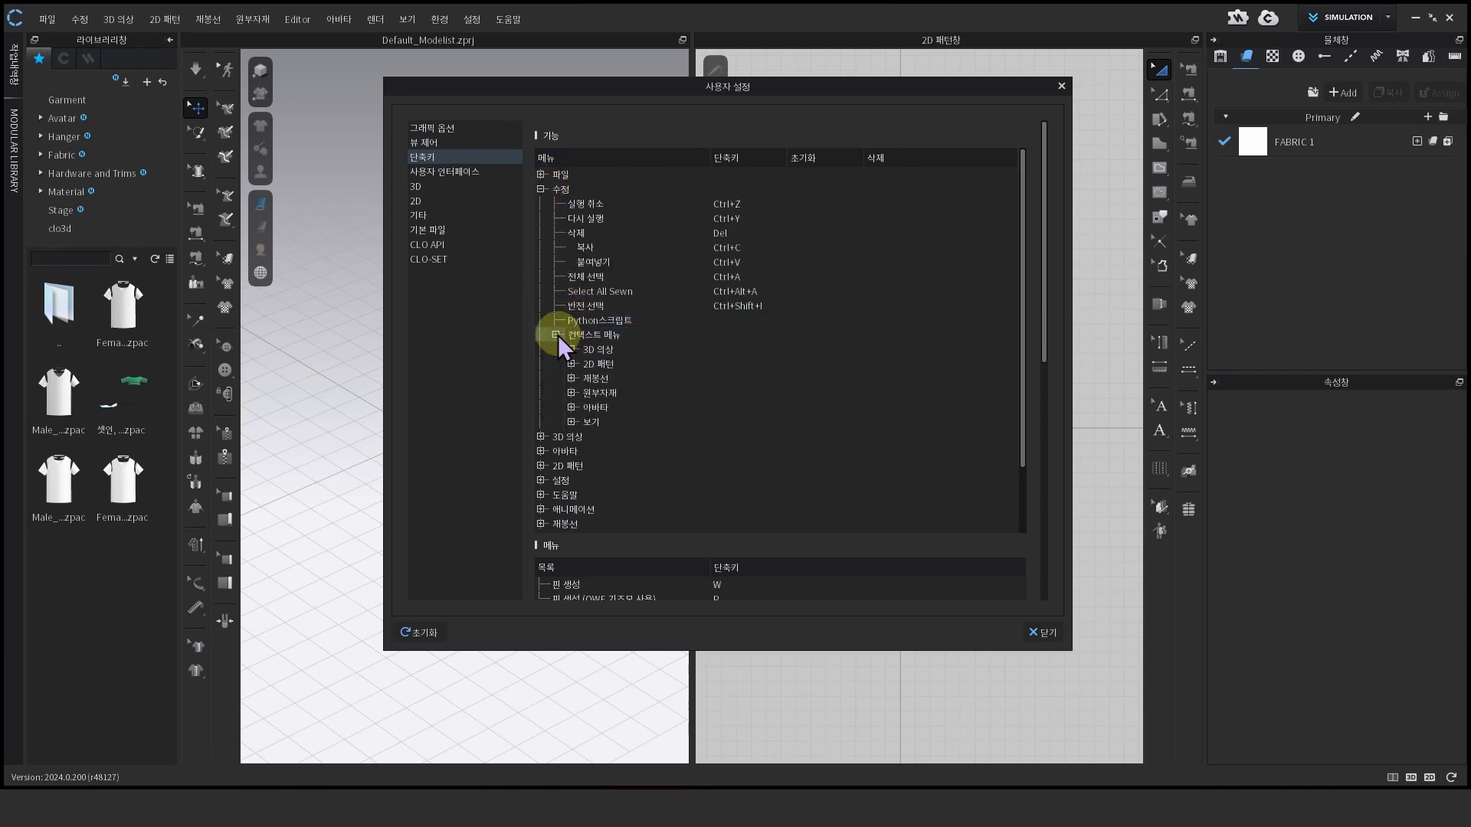
click(571, 363)
scroll(873, 345, down, 5)
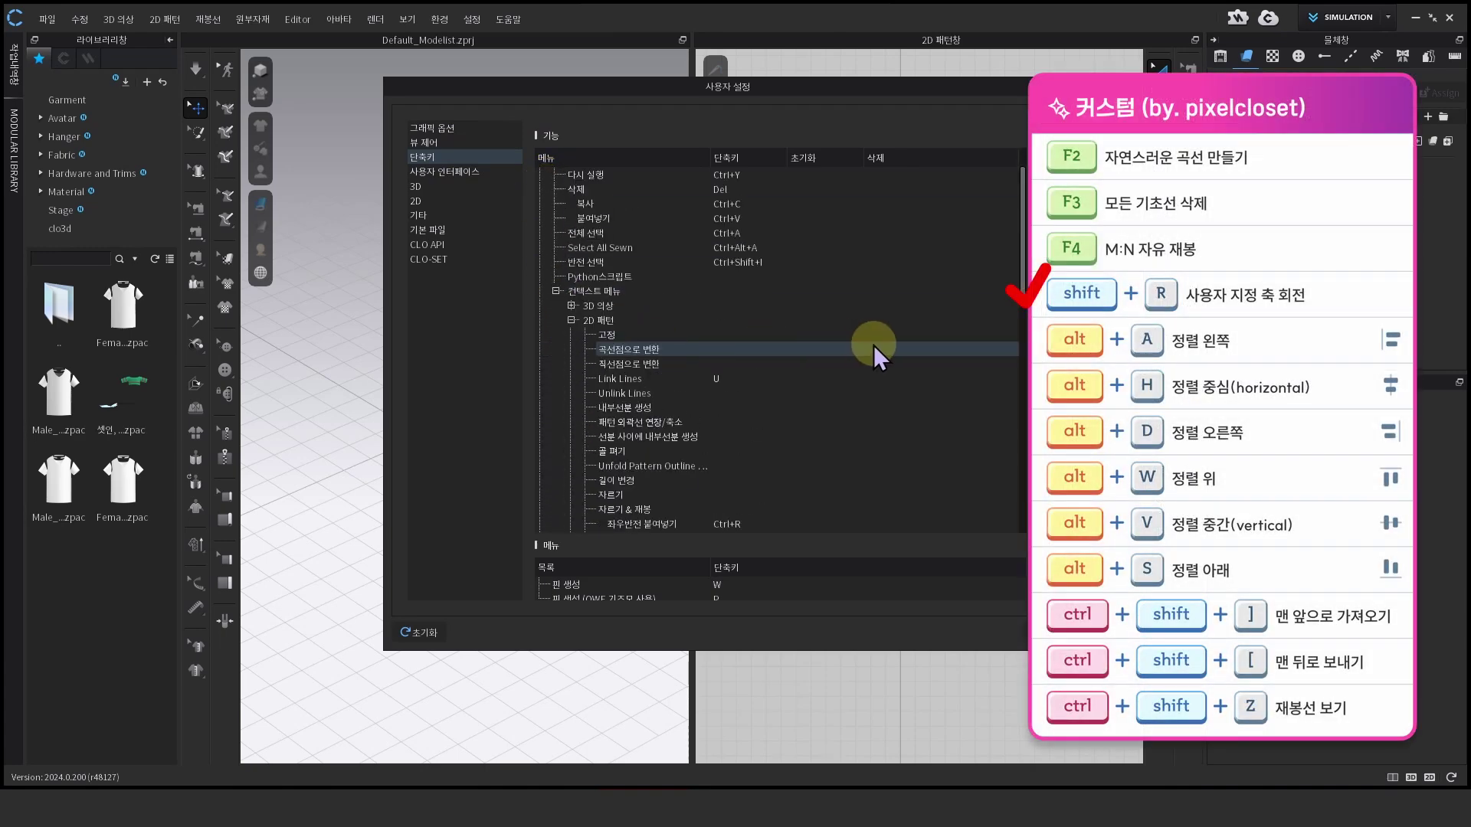
Inspect the shortcut assigned to custom-axis rotation among the 2D pattern context menu's rotation commands
scroll(874, 345, down, 4)
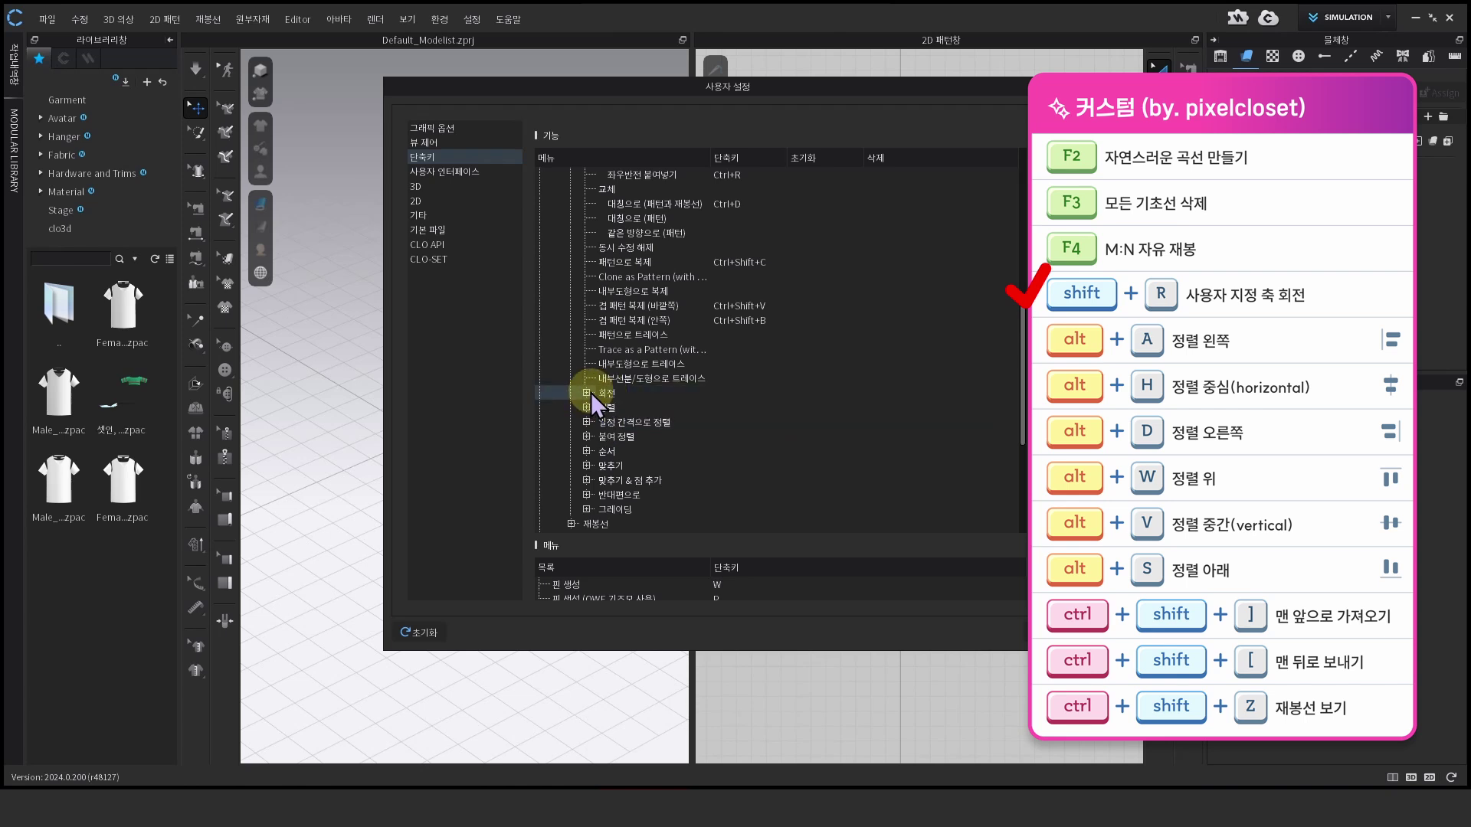
click(588, 392)
scroll(766, 398, down, 1)
click(719, 426)
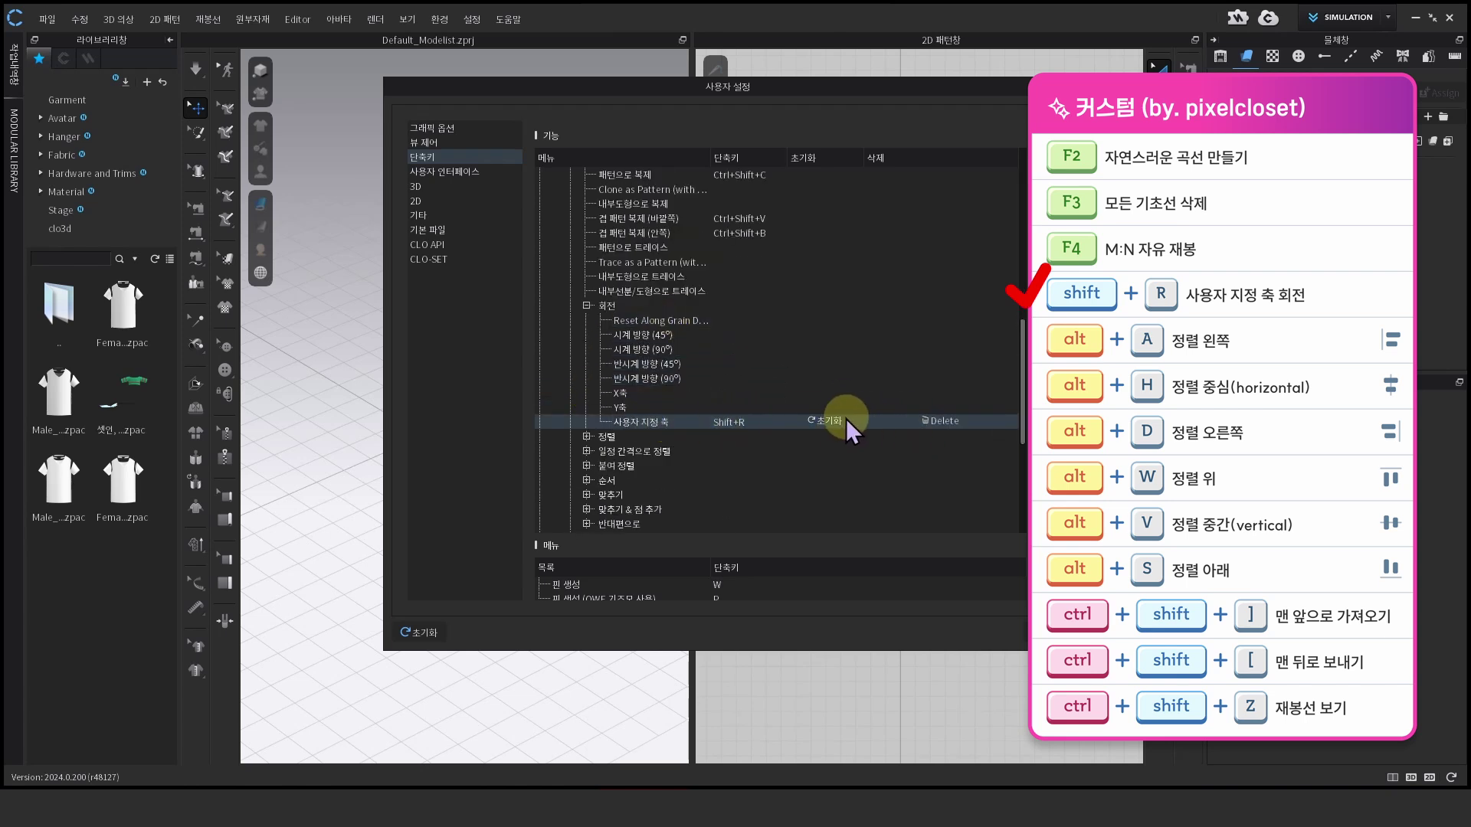
click(724, 421)
click(586, 305)
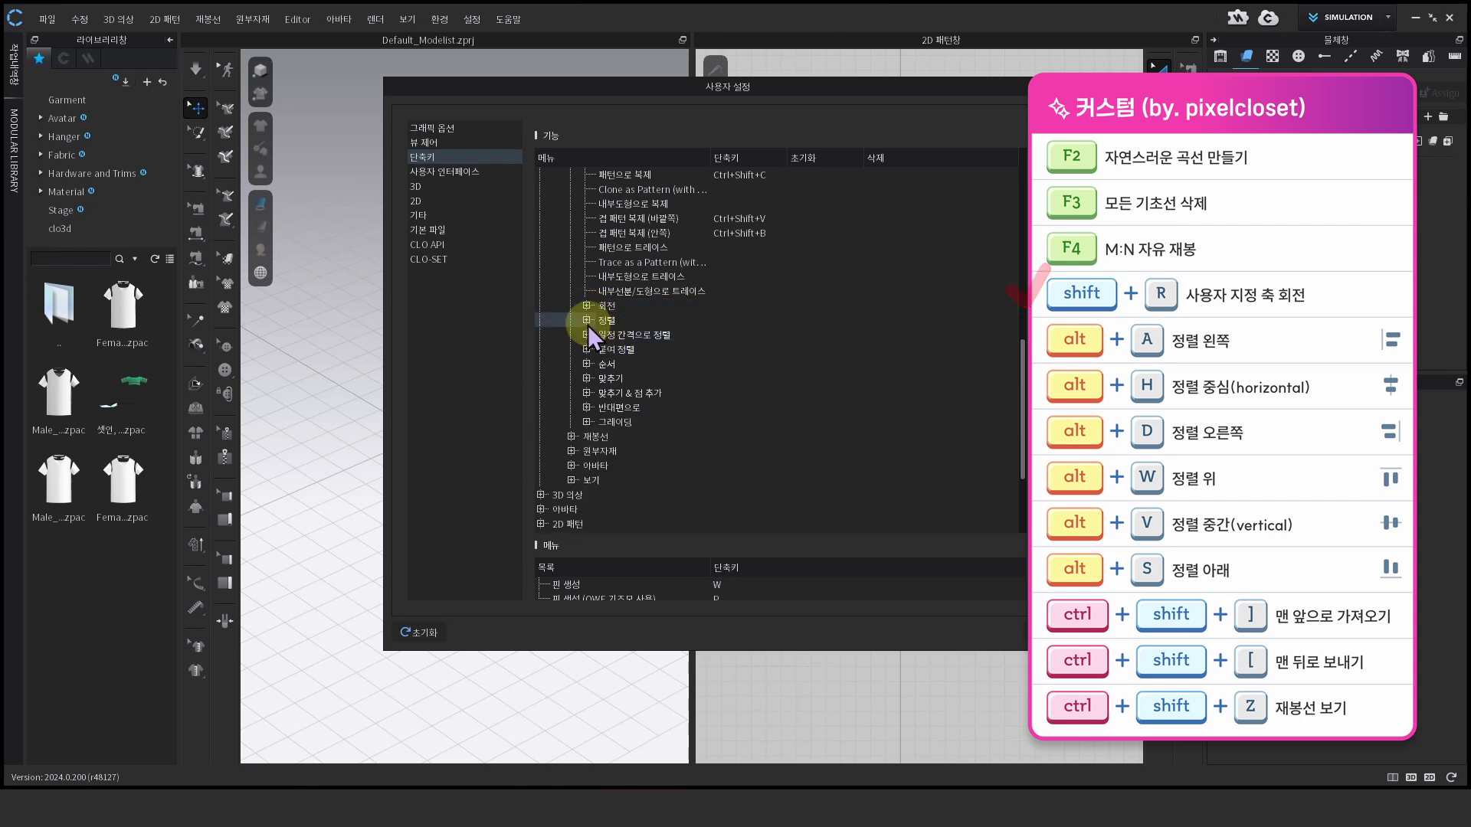
Review the shortcuts for the 2D pattern context menu's alignment commands and its order commands
click(586, 320)
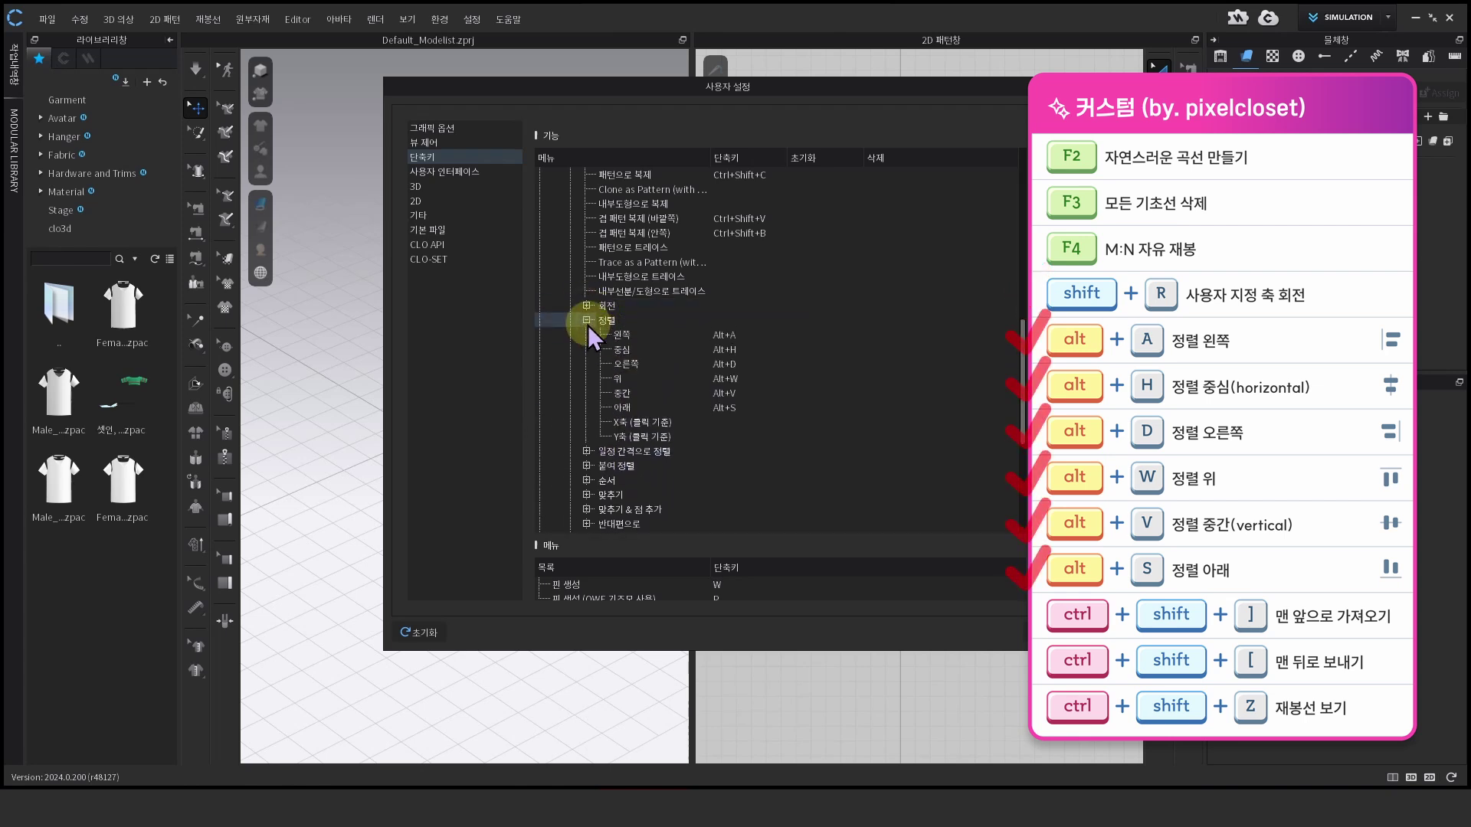
click(749, 338)
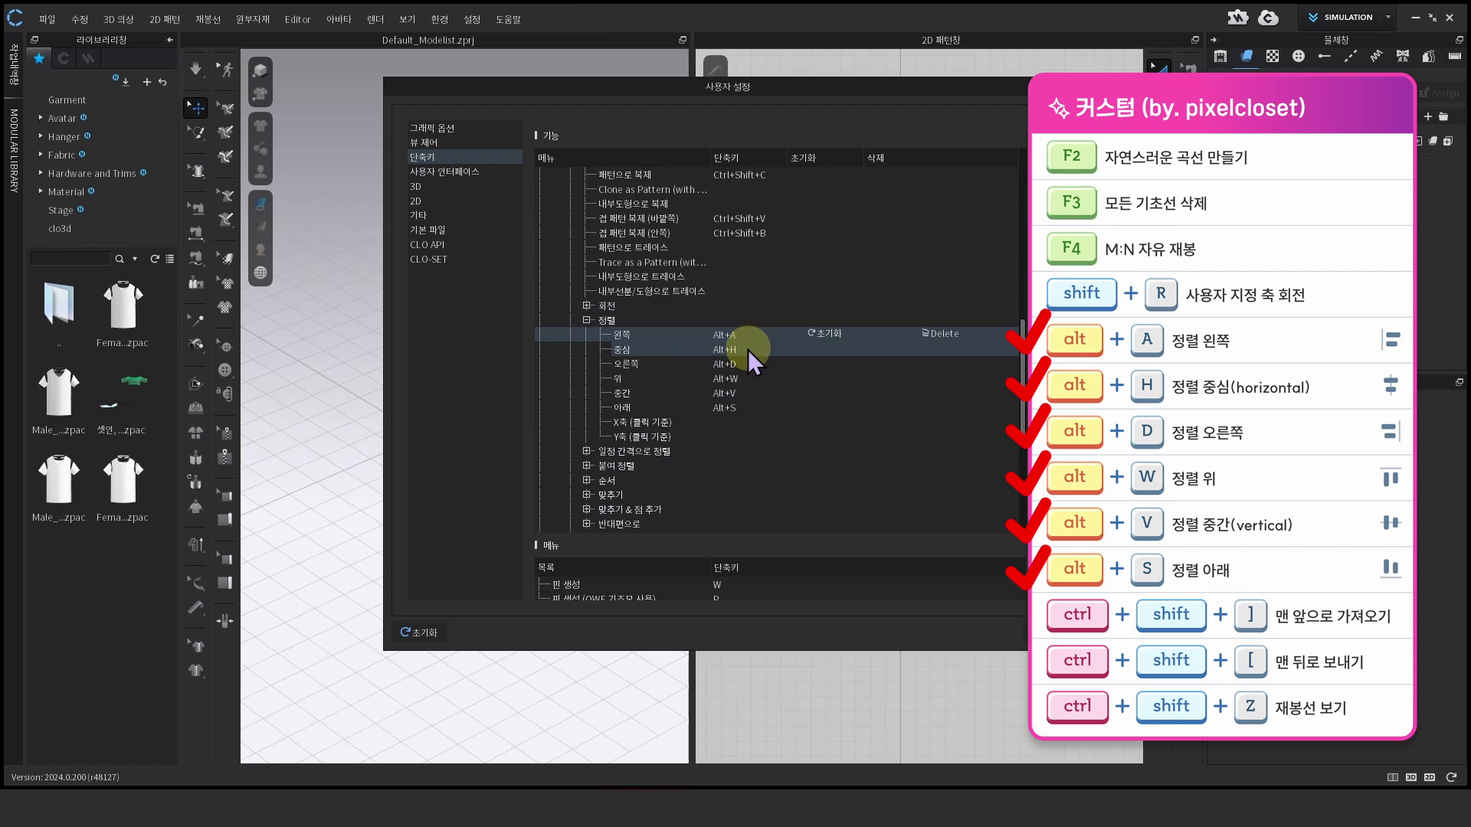
click(748, 350)
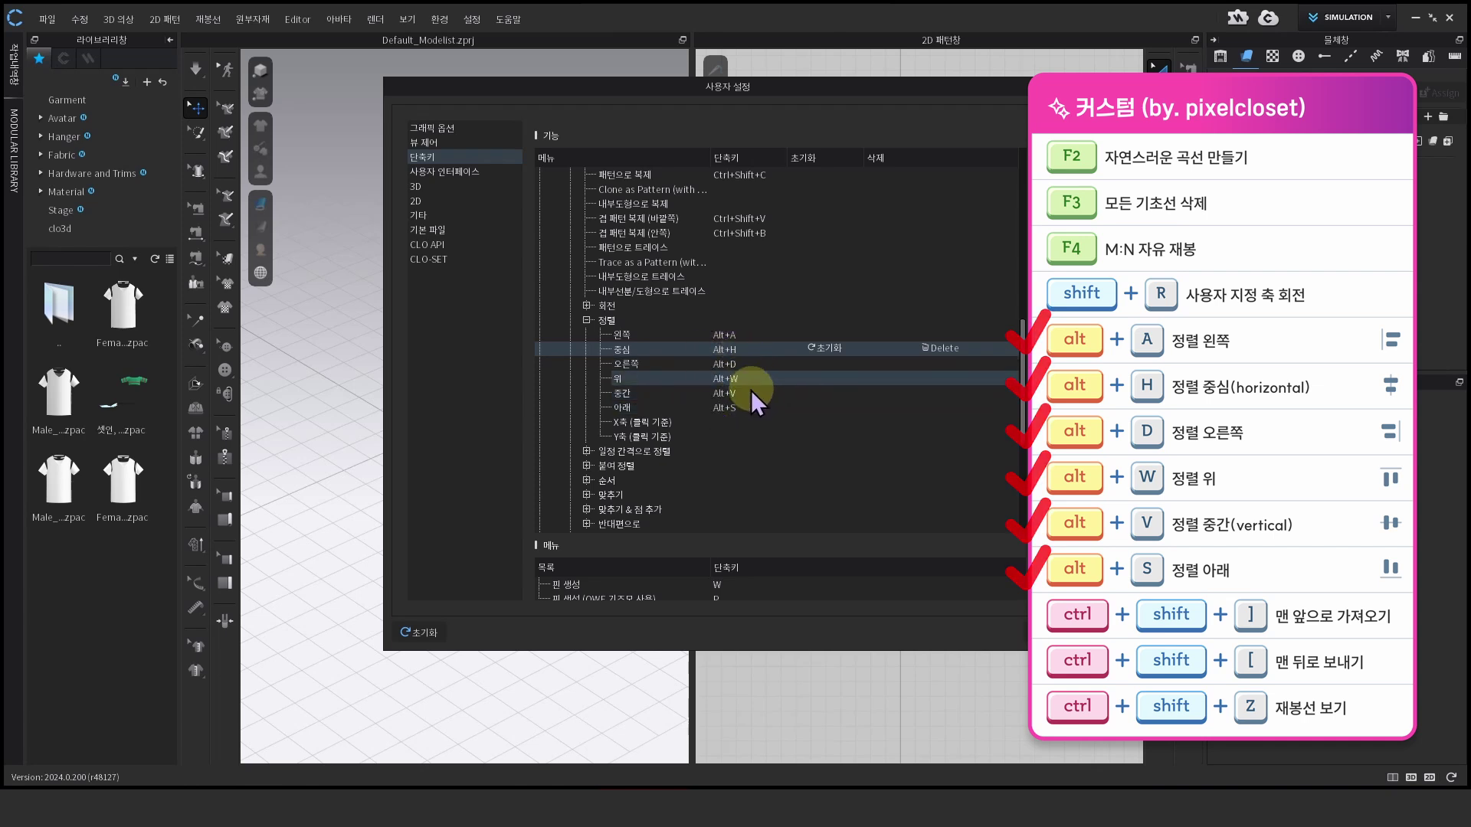
click(586, 320)
click(586, 364)
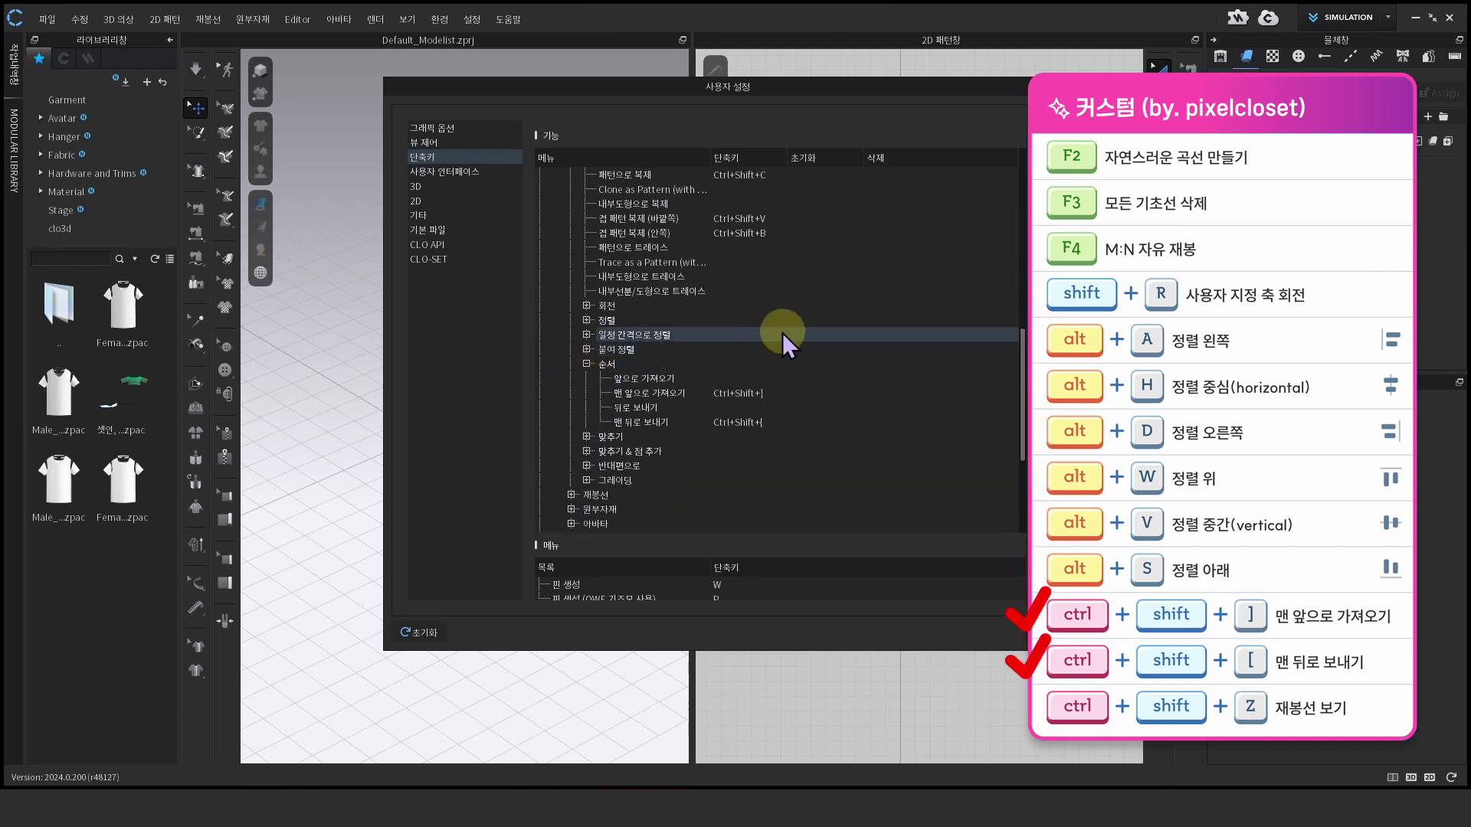
scroll(812, 331, down, 1)
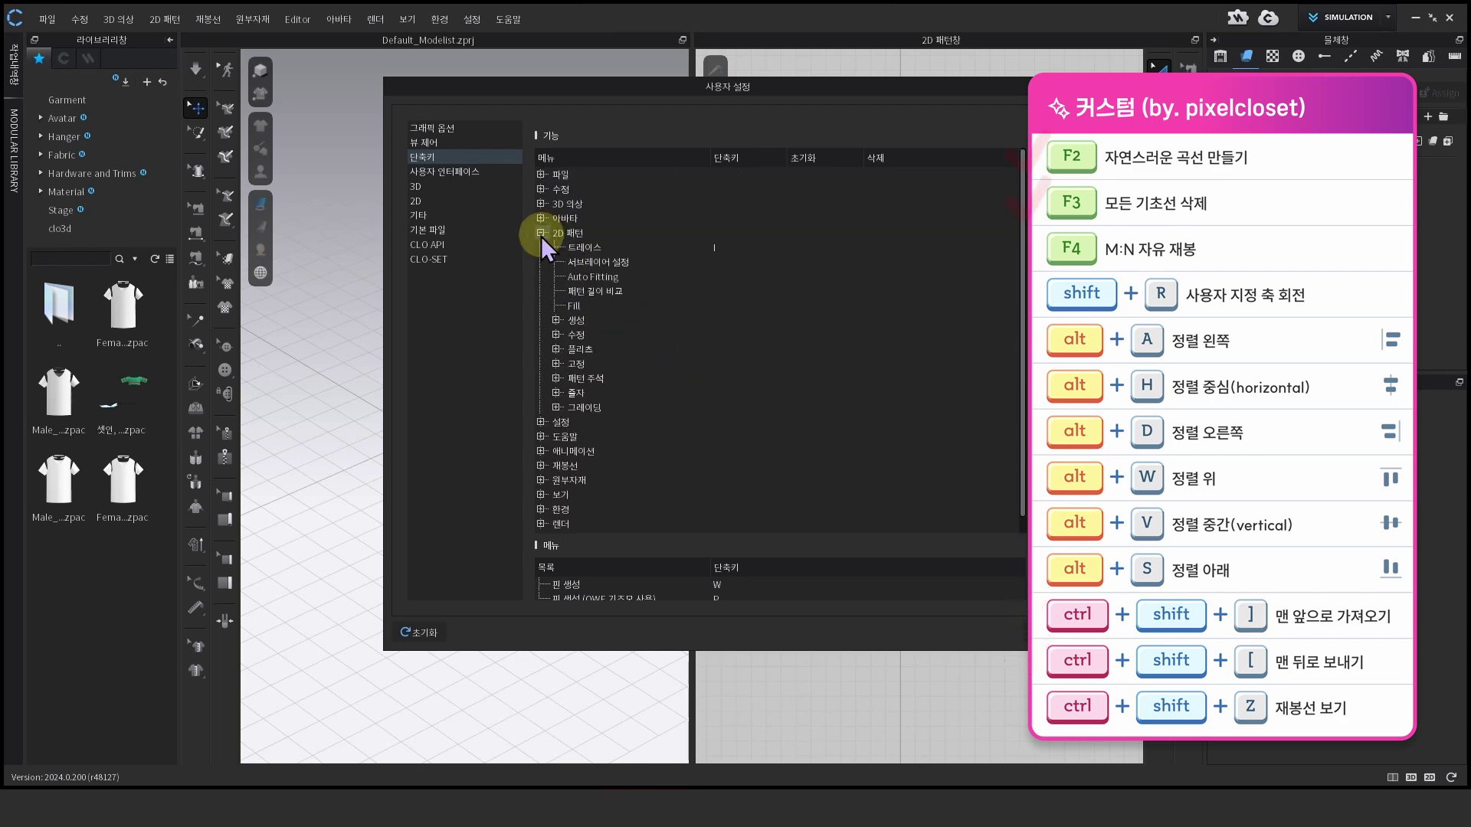
Review the 2D pattern group's modify shortcuts, set the natural curve command's shortcut to F2, and check the delete-all-baselines entry
click(557, 334)
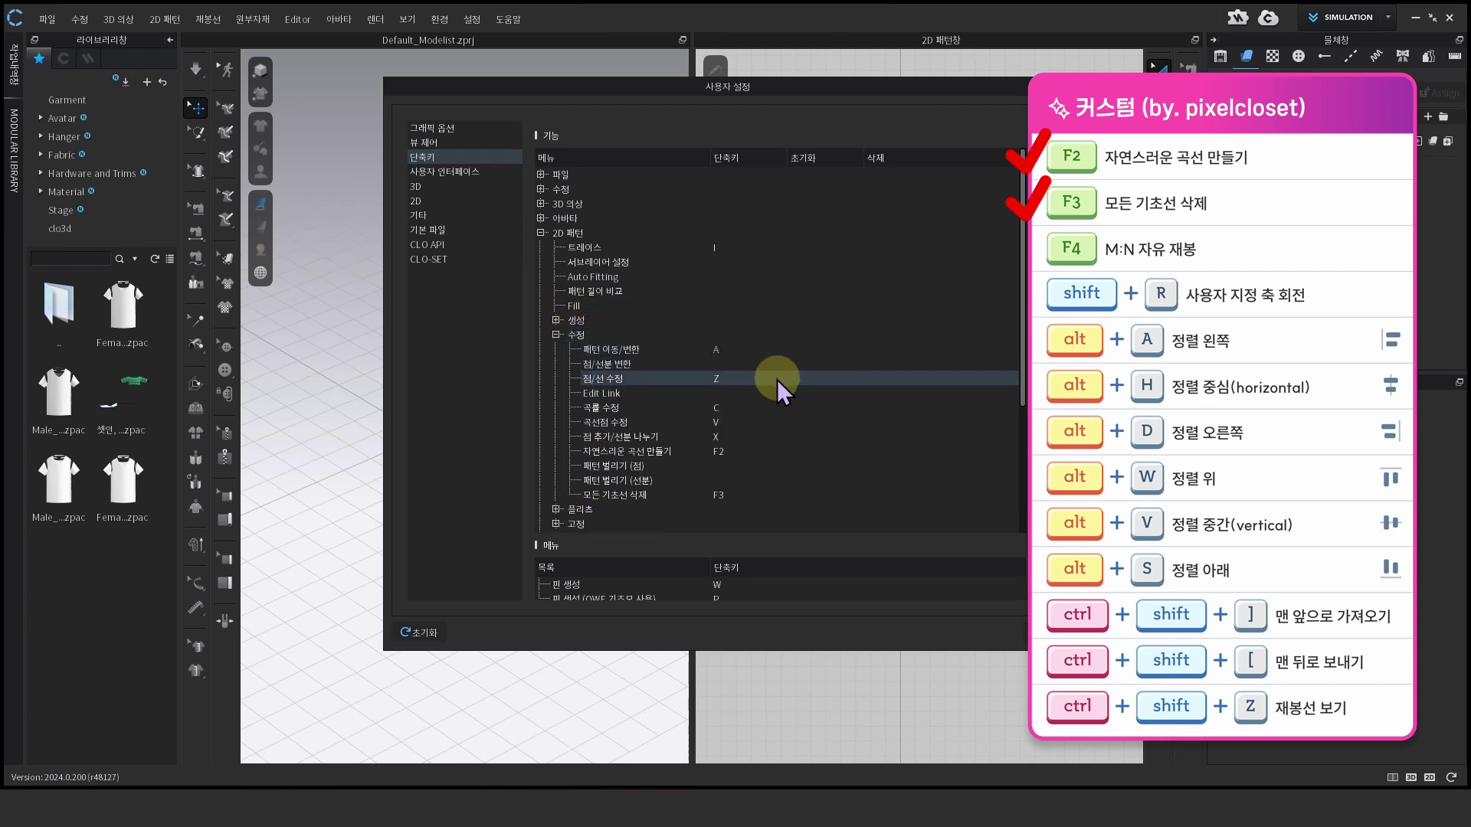
click(724, 404)
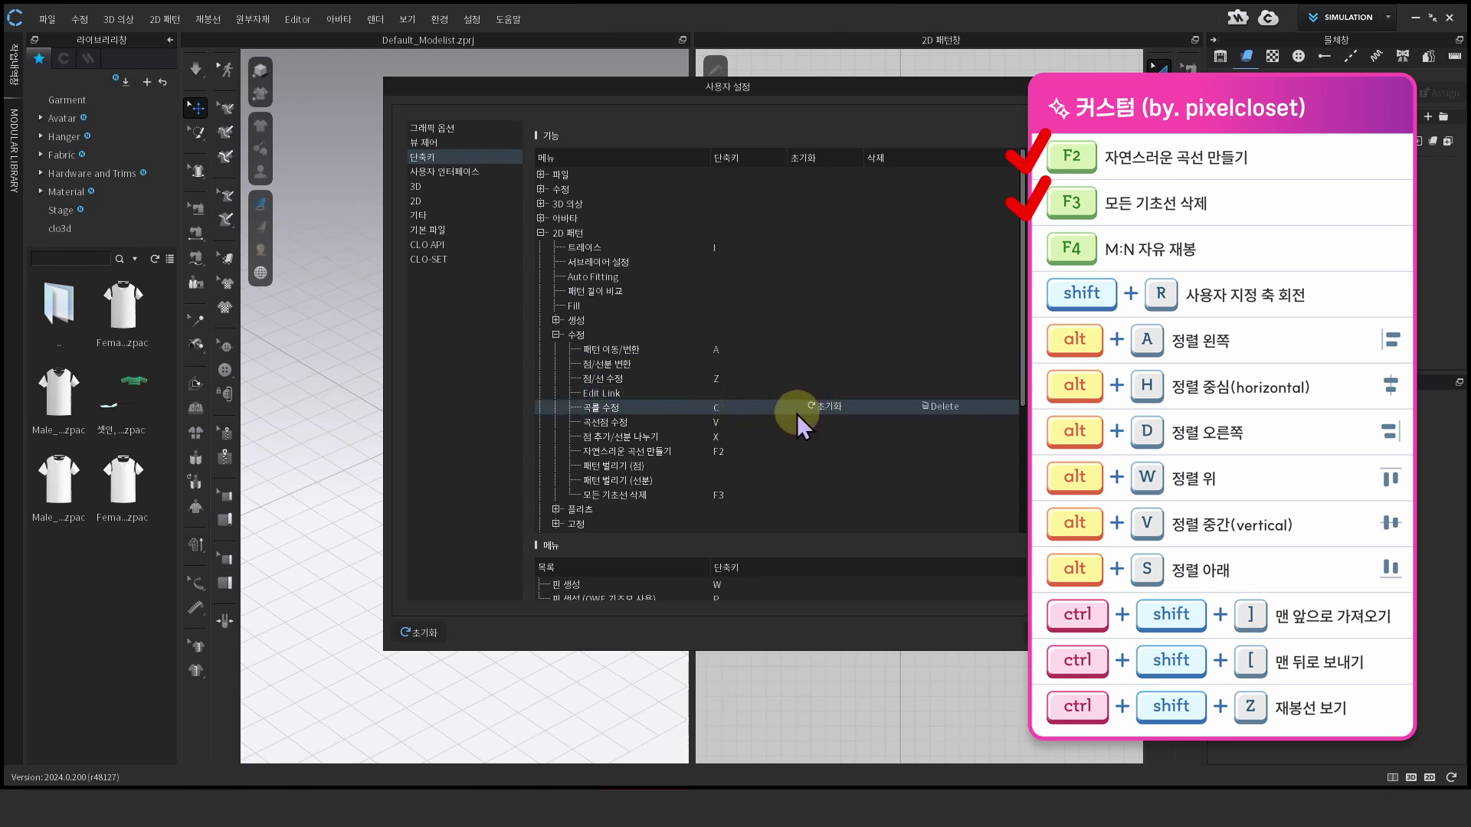
click(751, 436)
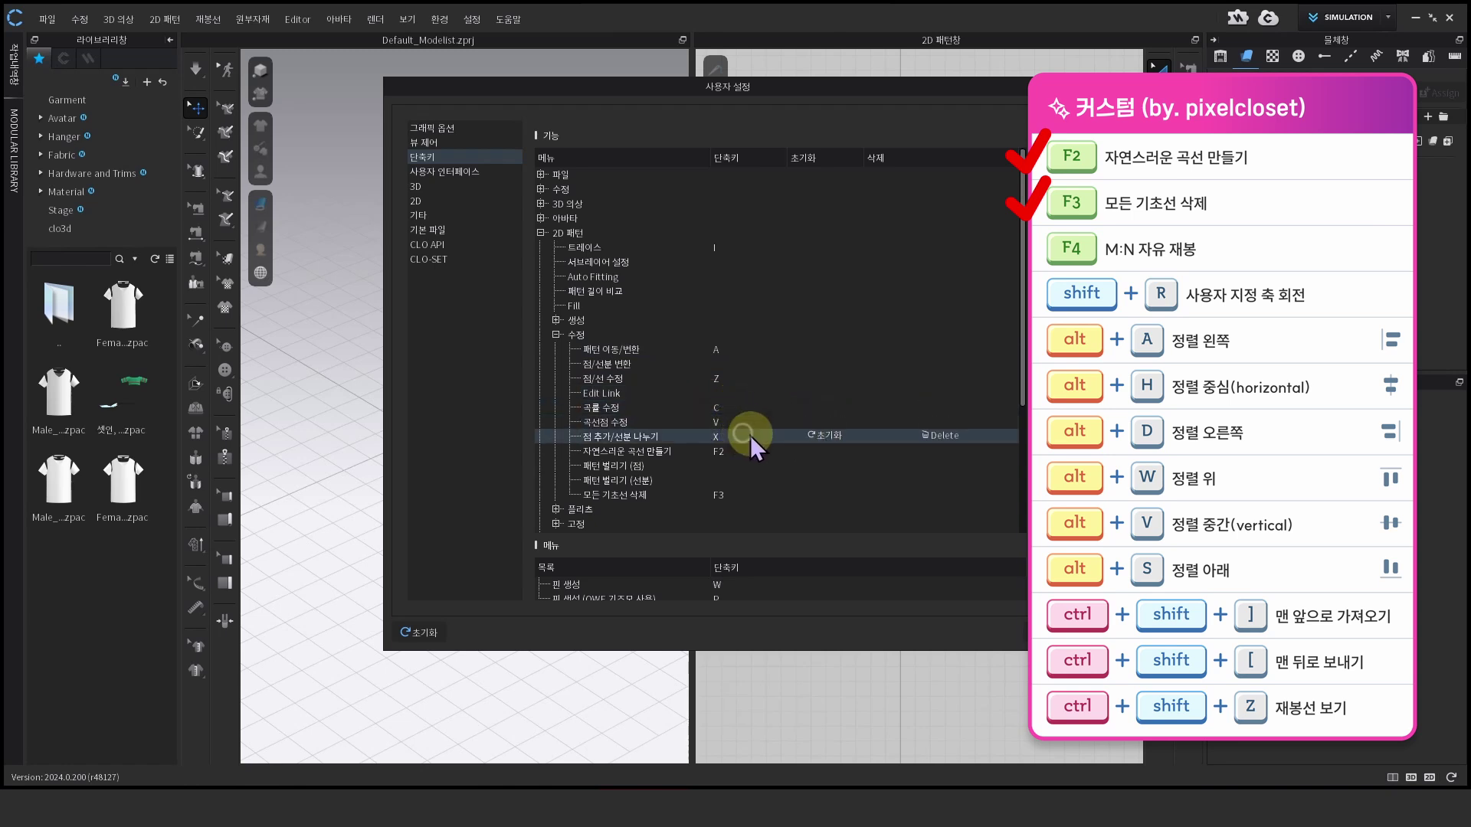
click(714, 449)
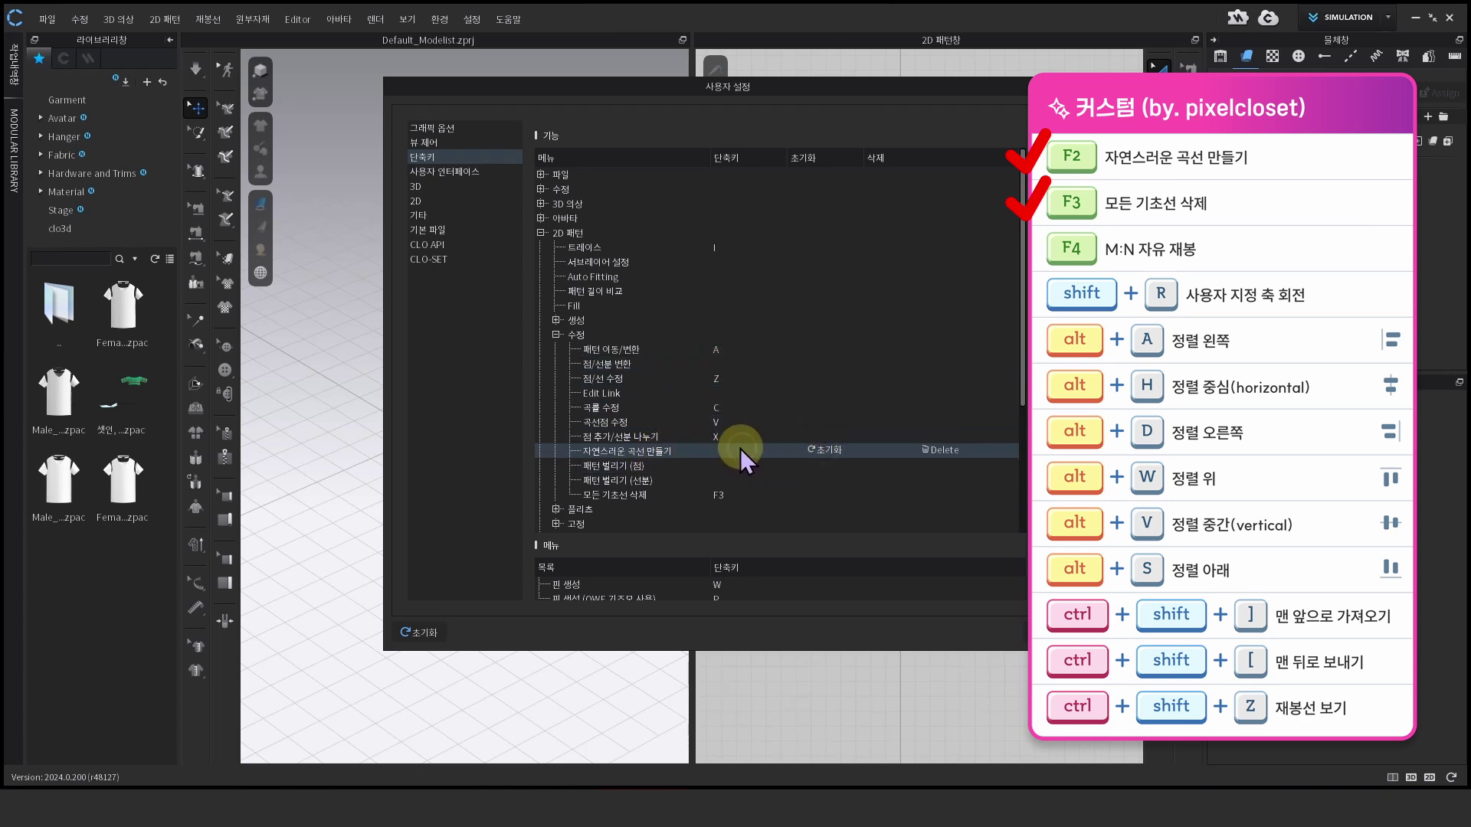
key(F2)
click(734, 494)
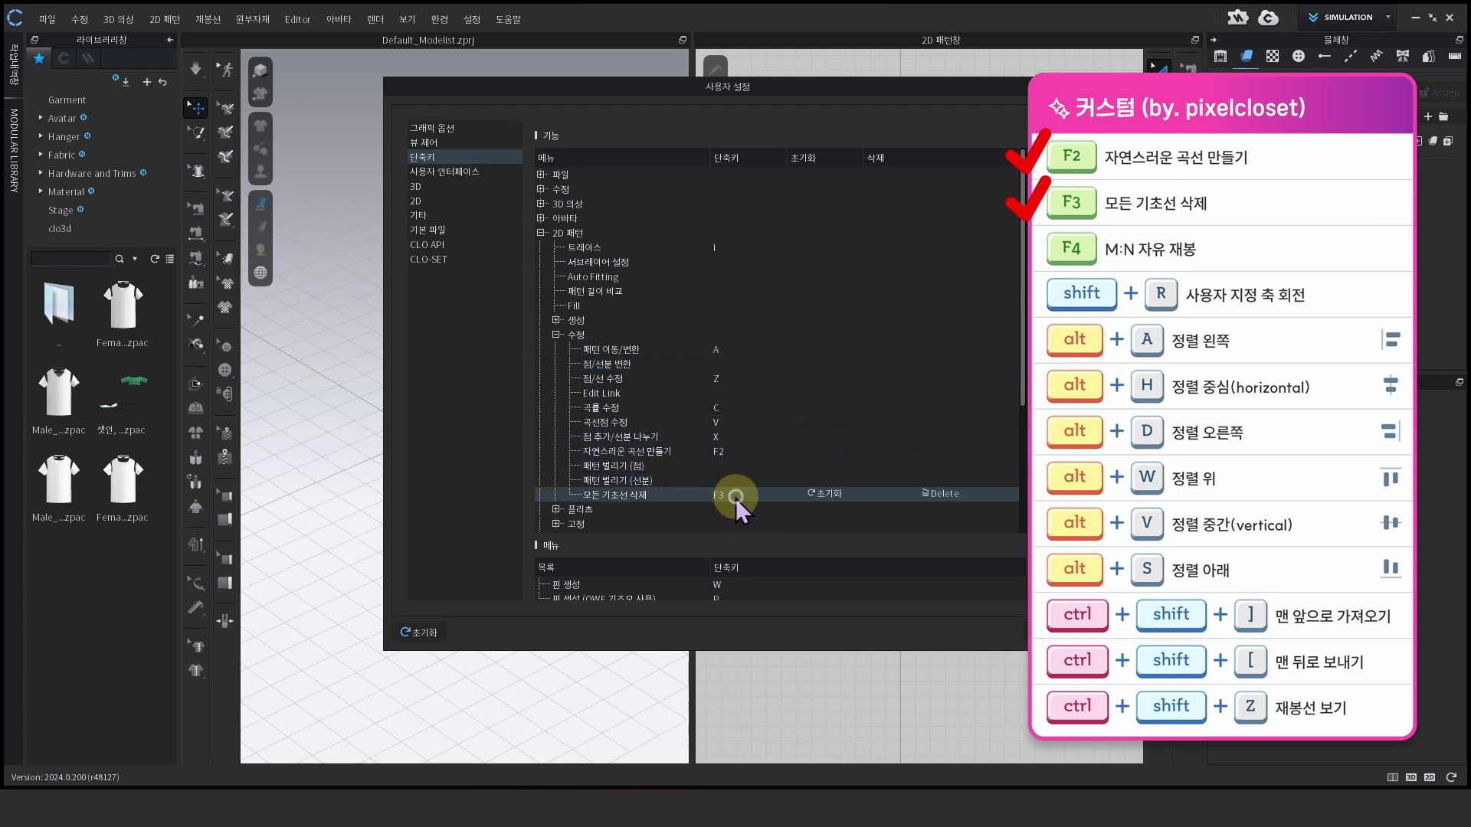
click(734, 495)
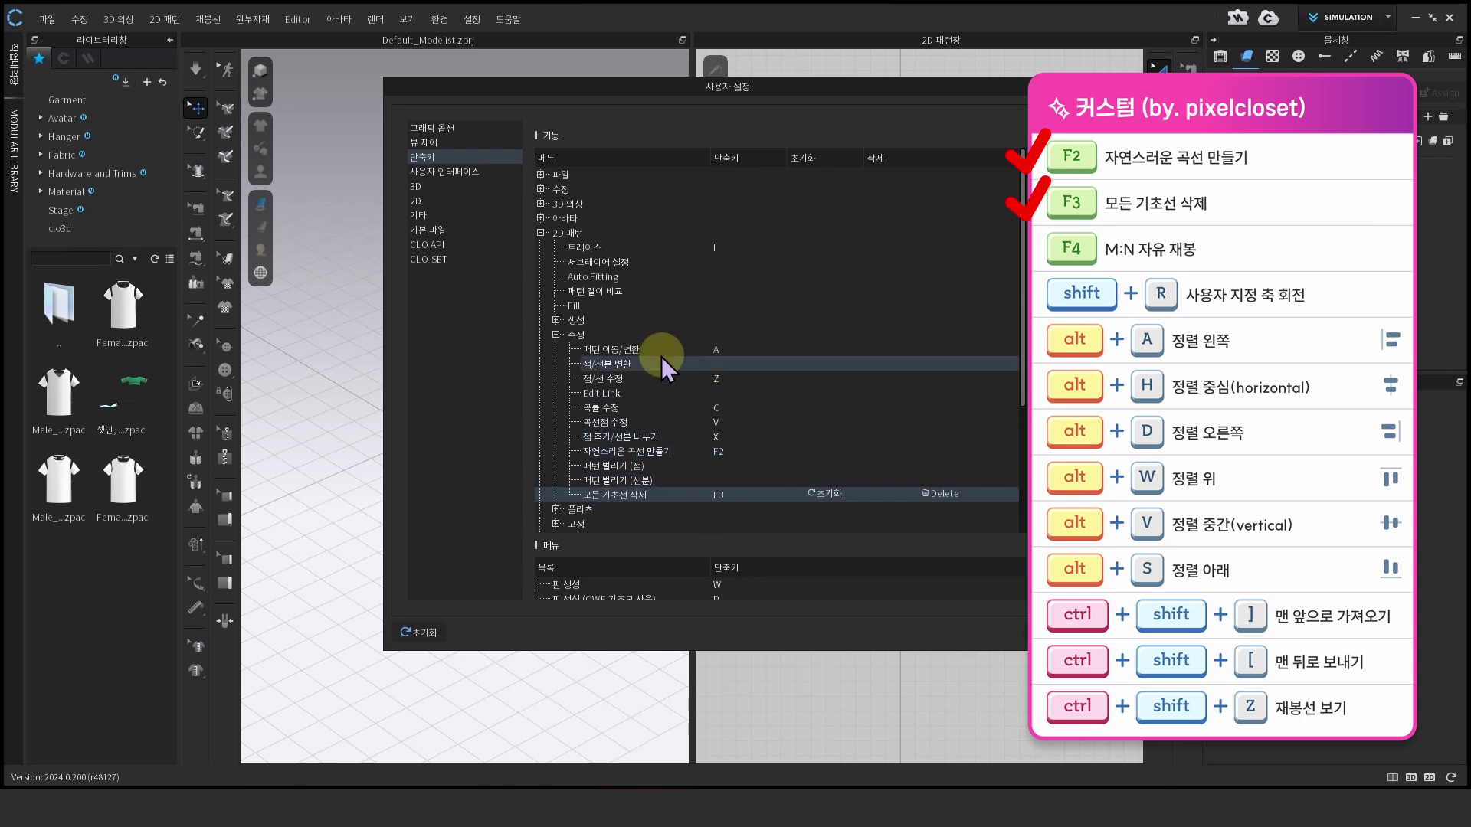
click(541, 233)
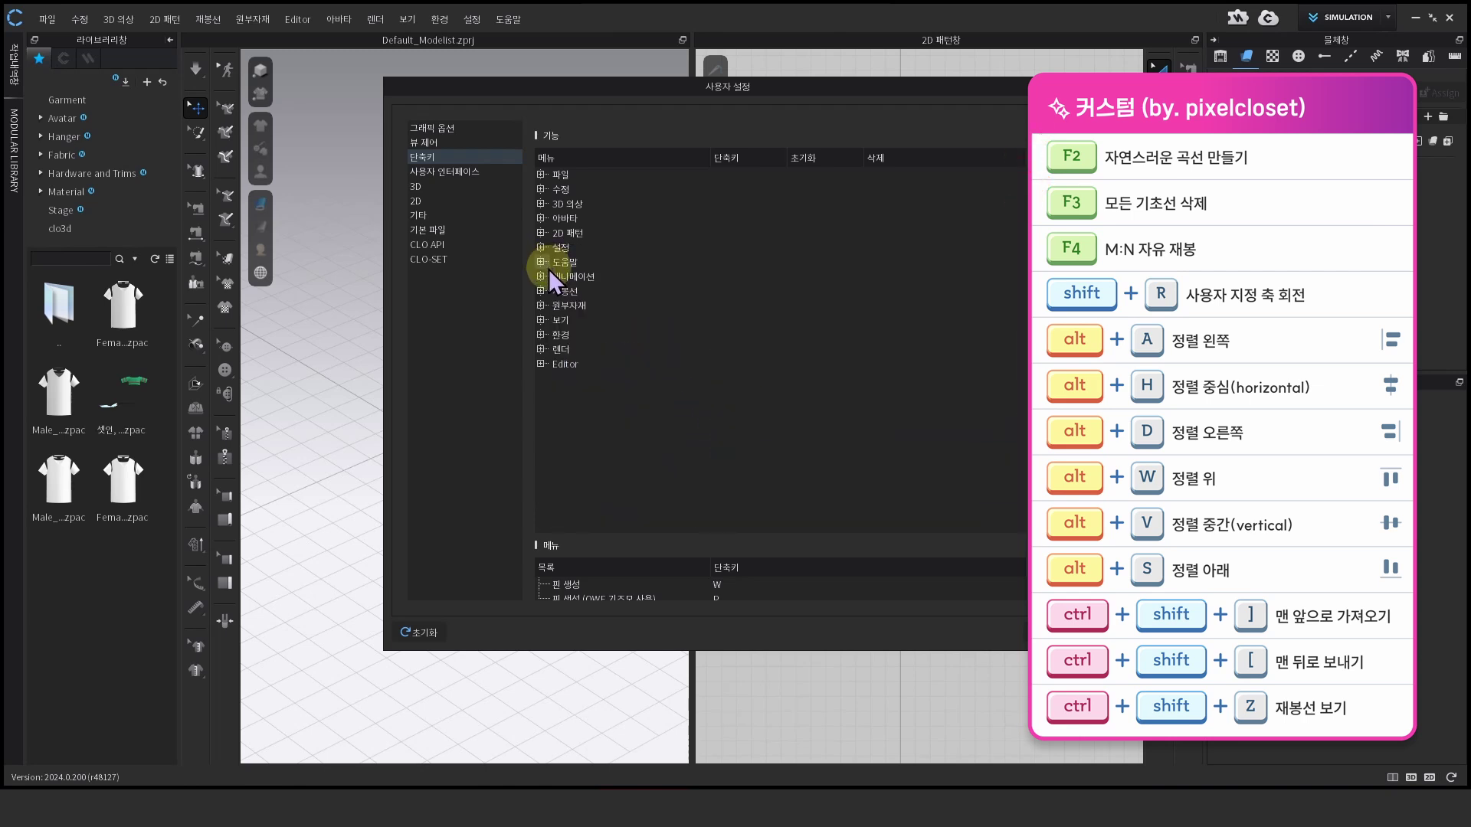
Inspect the shortcut assigned to M:N free sewing in the sewing group
click(542, 291)
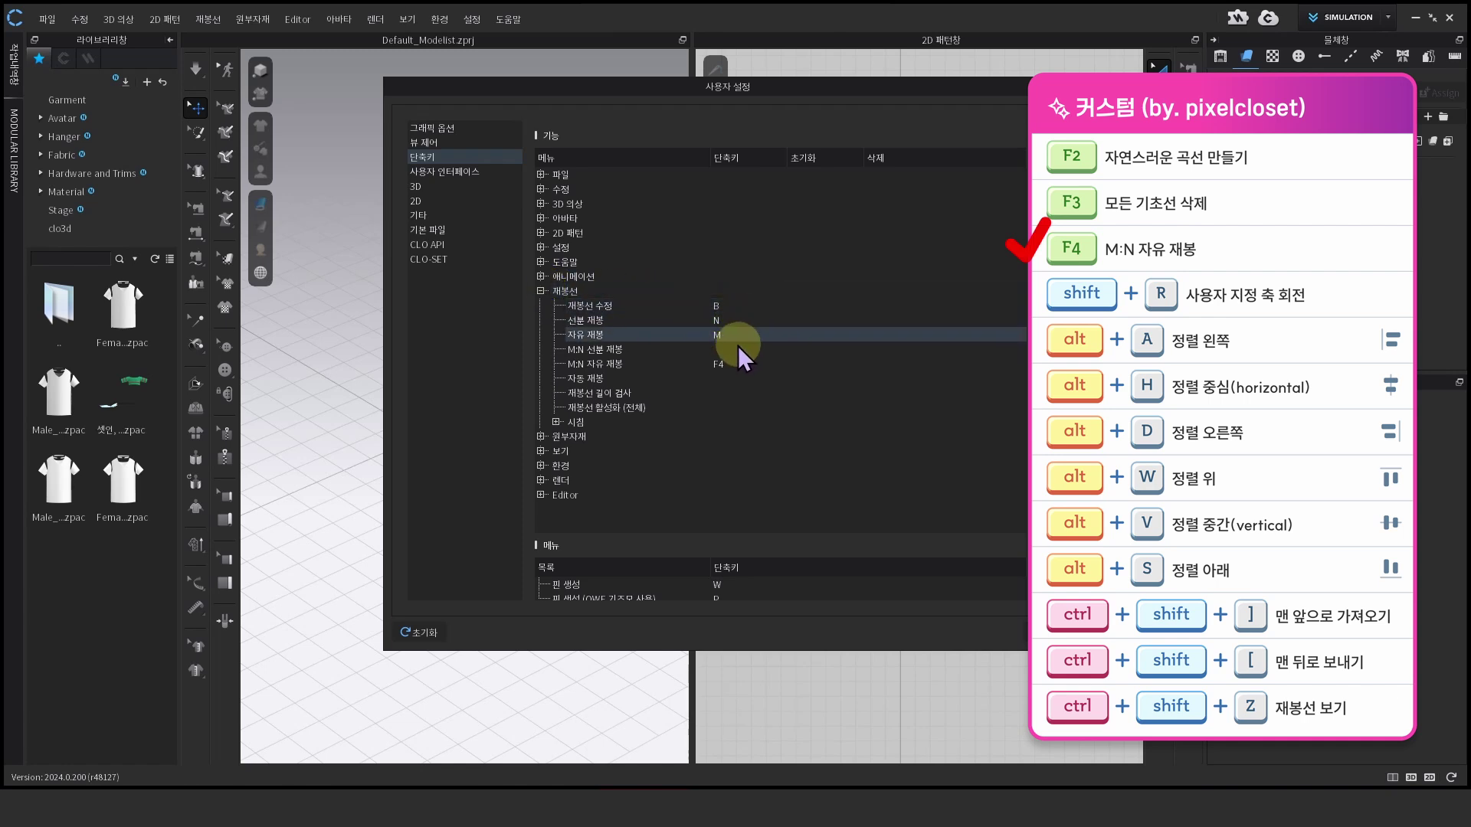
click(709, 366)
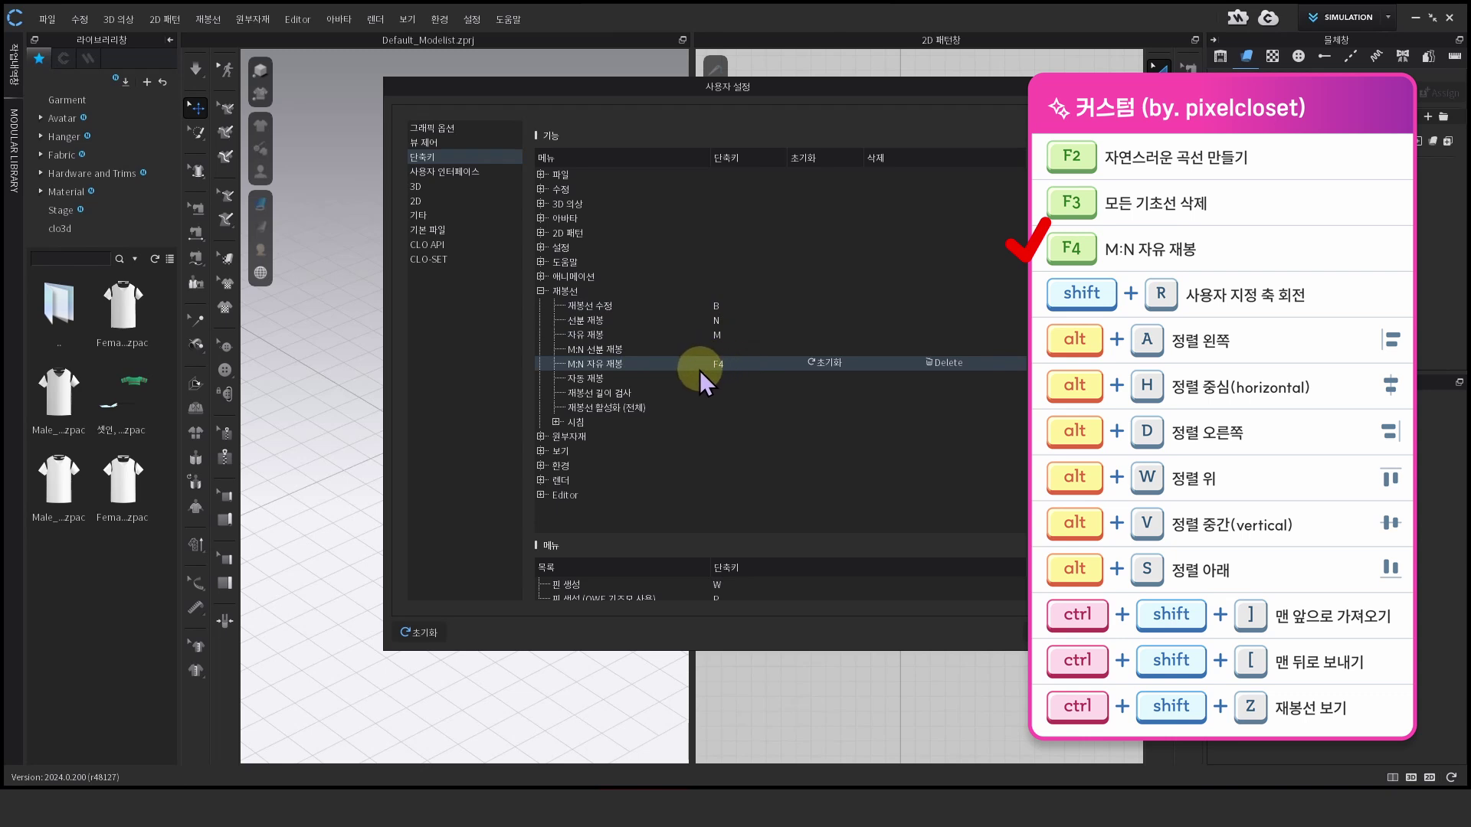
click(541, 293)
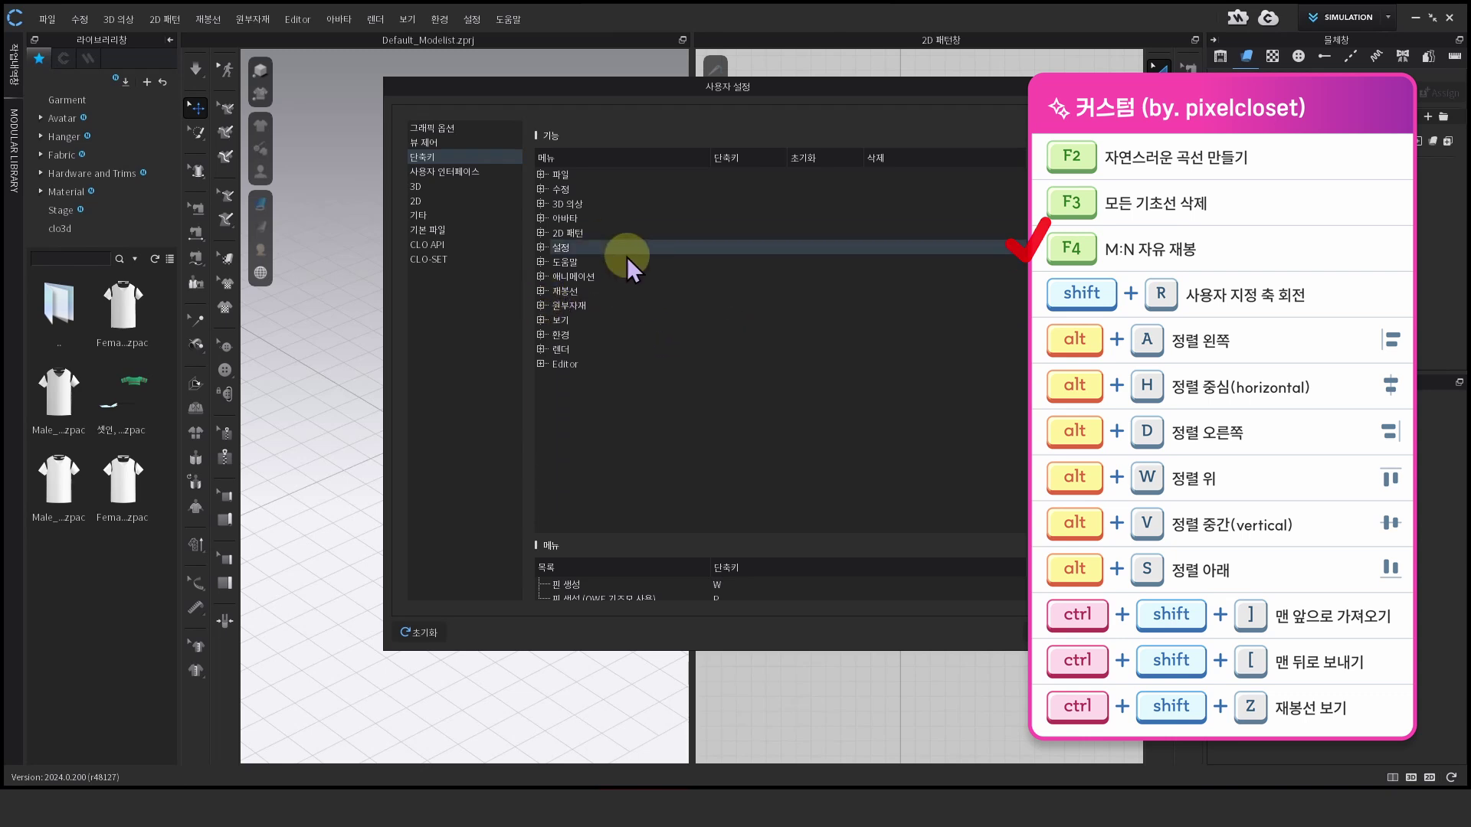
Inspect the shortcut assigned to showing seam lines in the view group's seam line commands
click(541, 320)
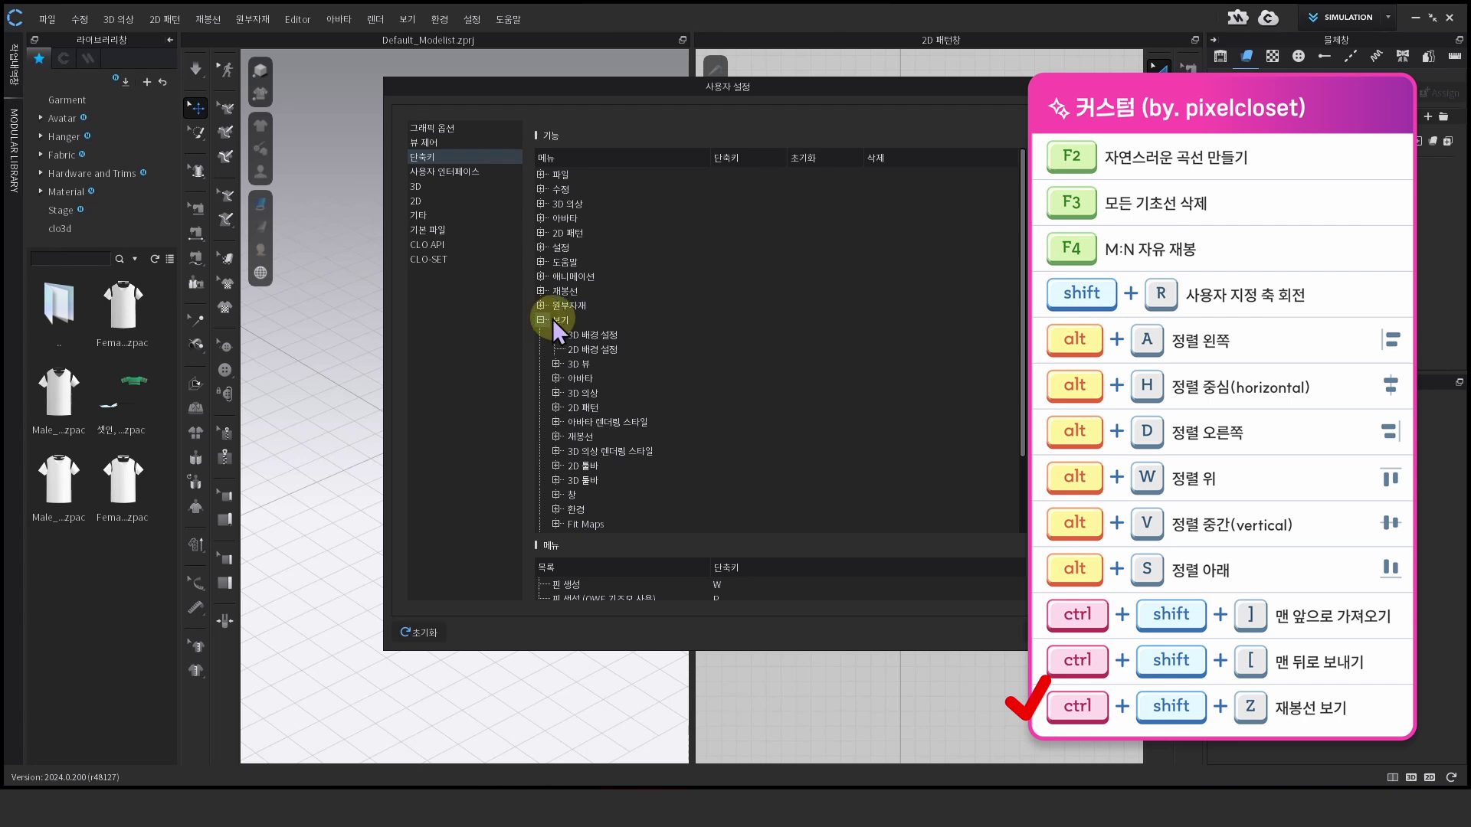
click(555, 437)
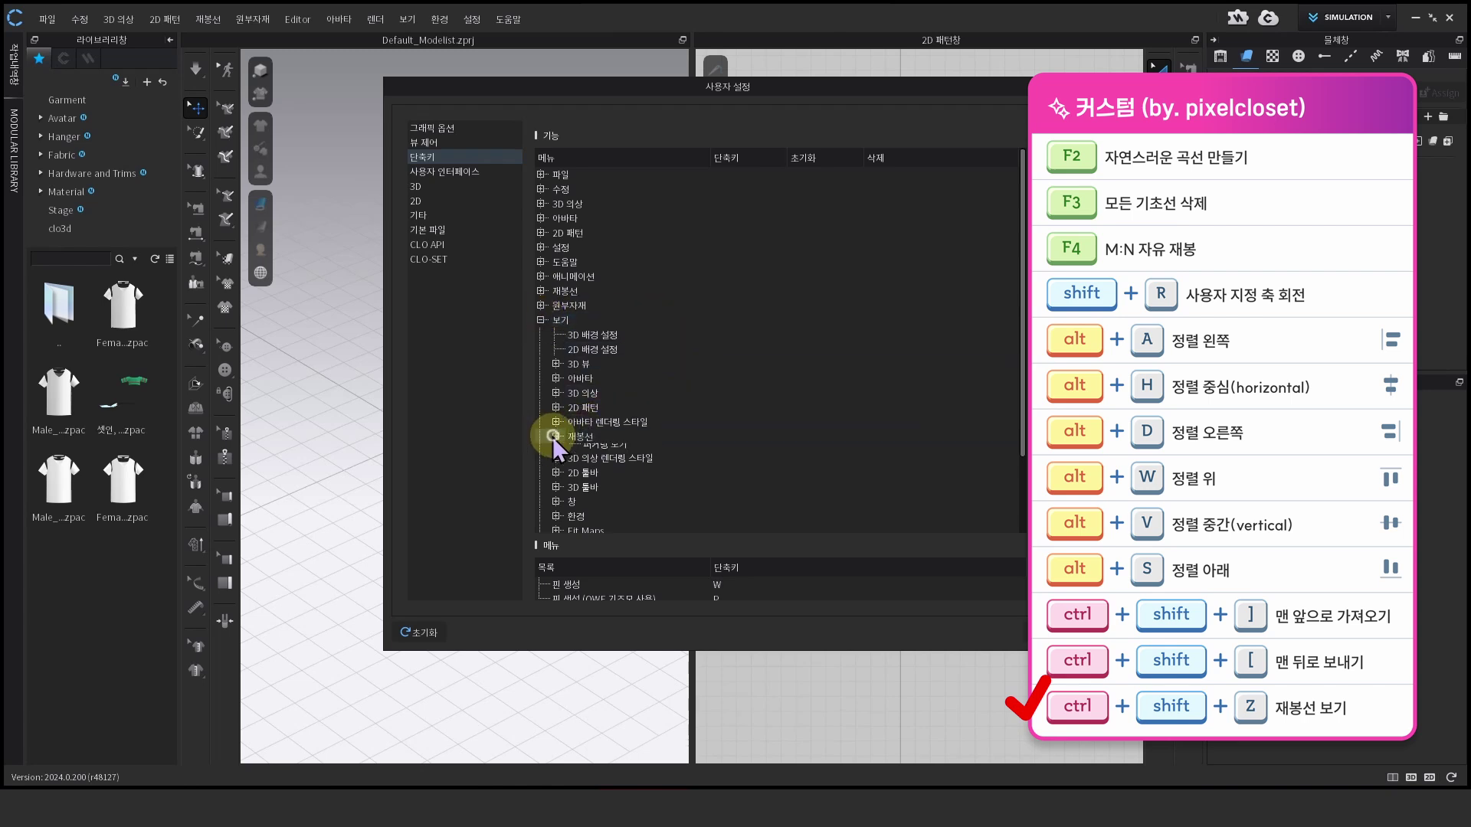
scroll(843, 344, down, 3)
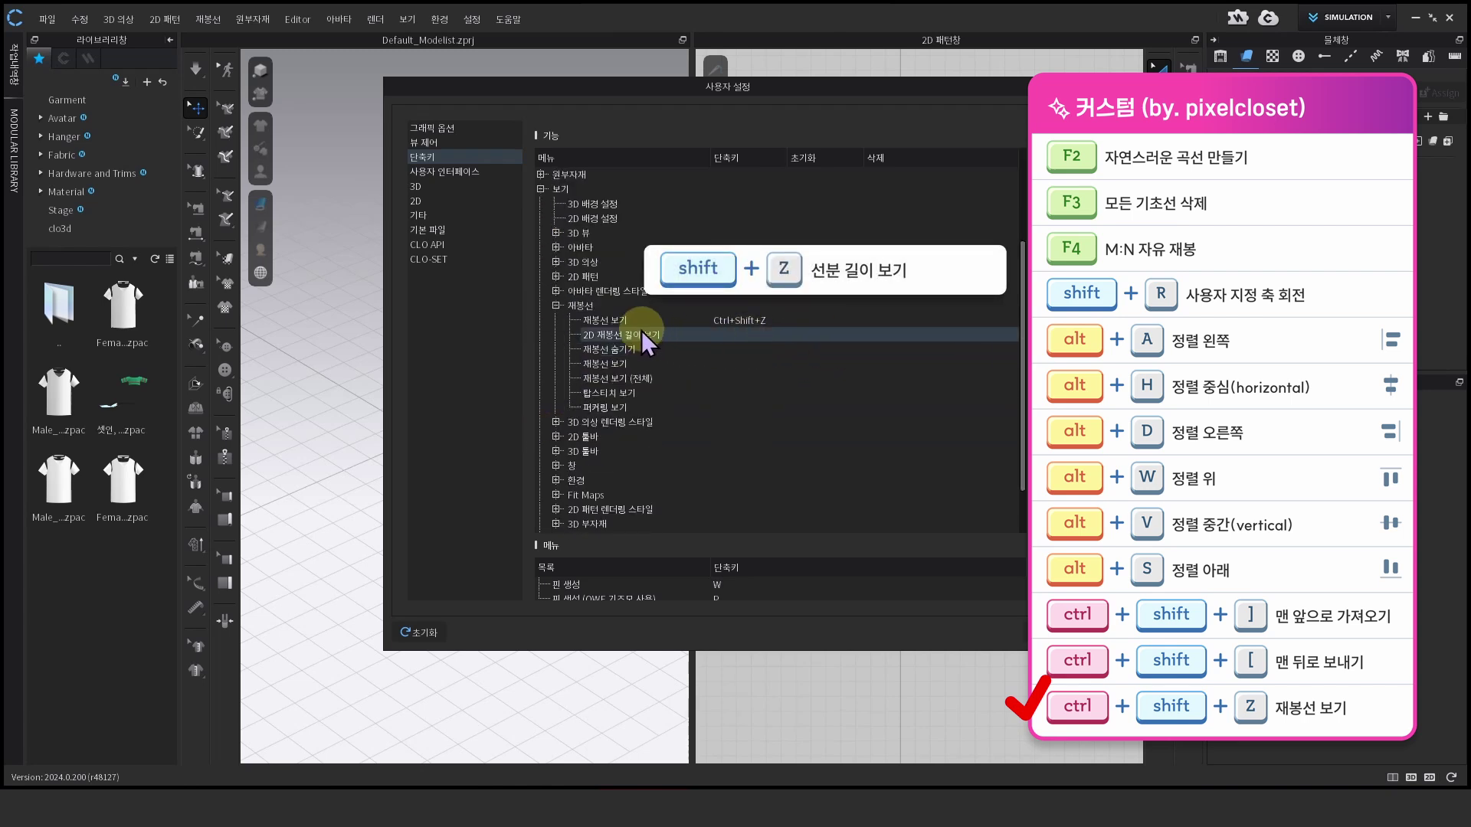
click(756, 321)
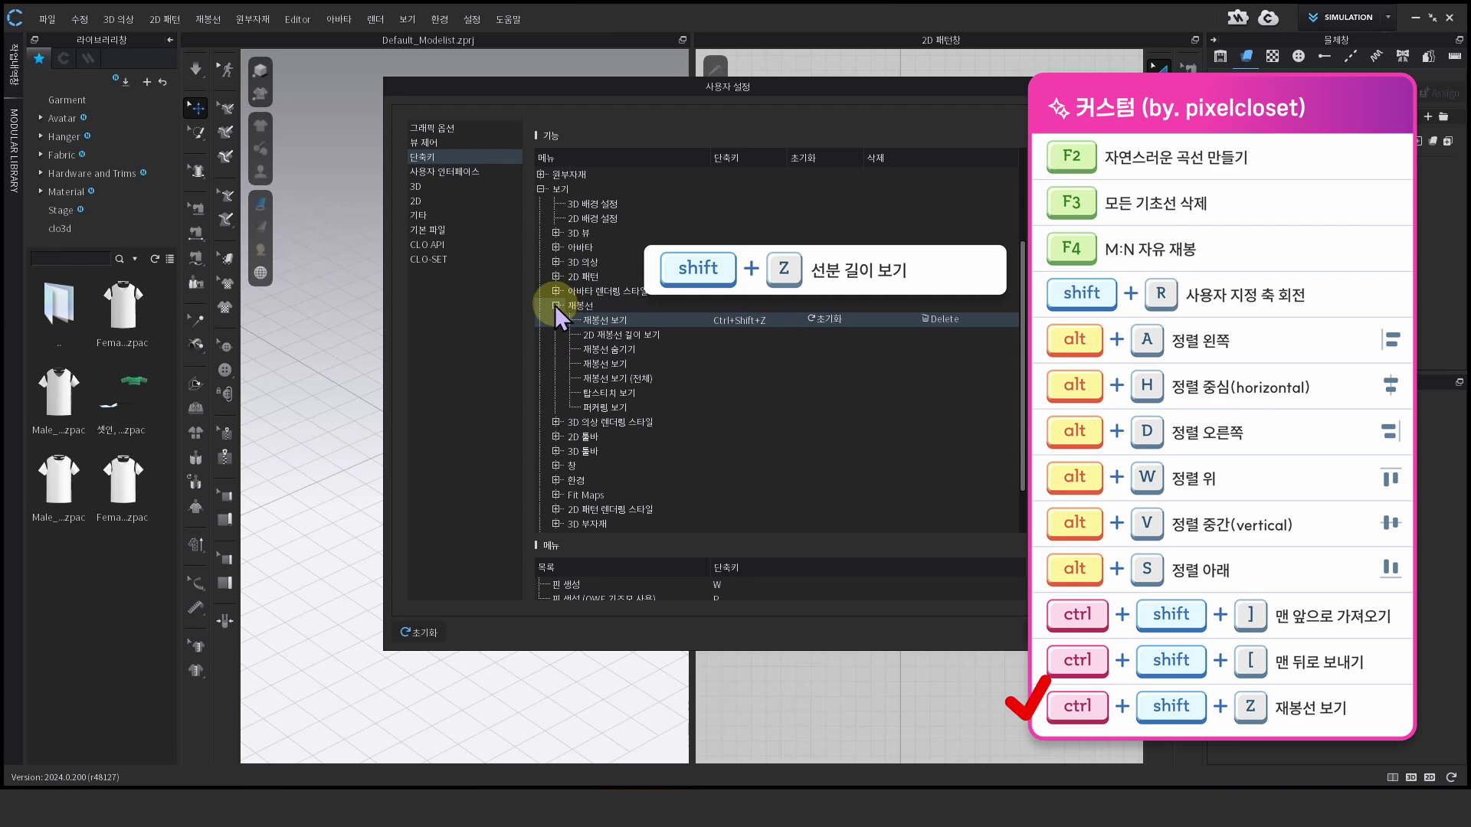
Review the user interface settings for units, toolbars, line colours and thickness, and look at the display resolution choices without changing them
click(439, 173)
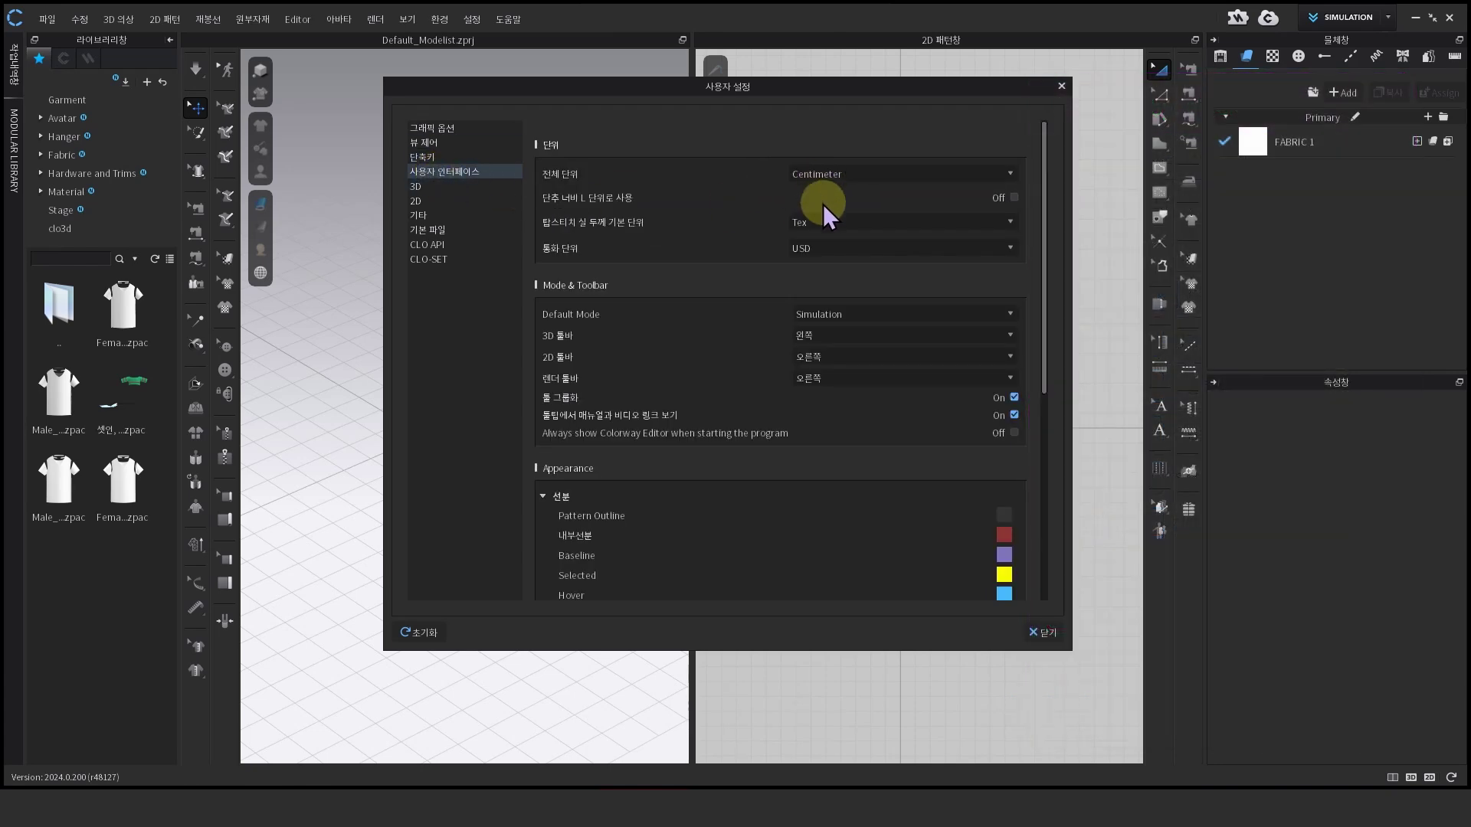
scroll(881, 411, down, 4)
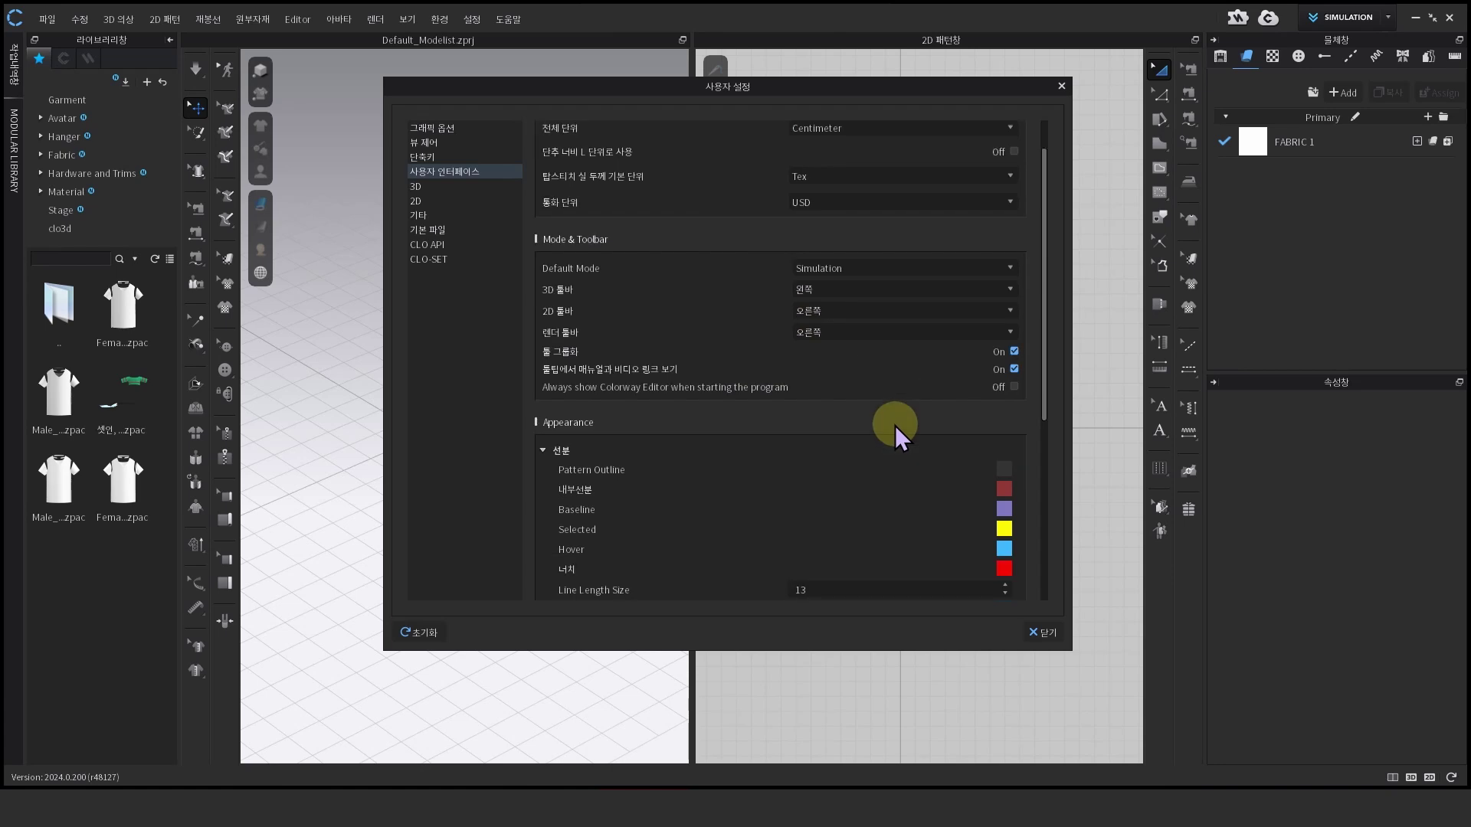
scroll(857, 406, down, 3)
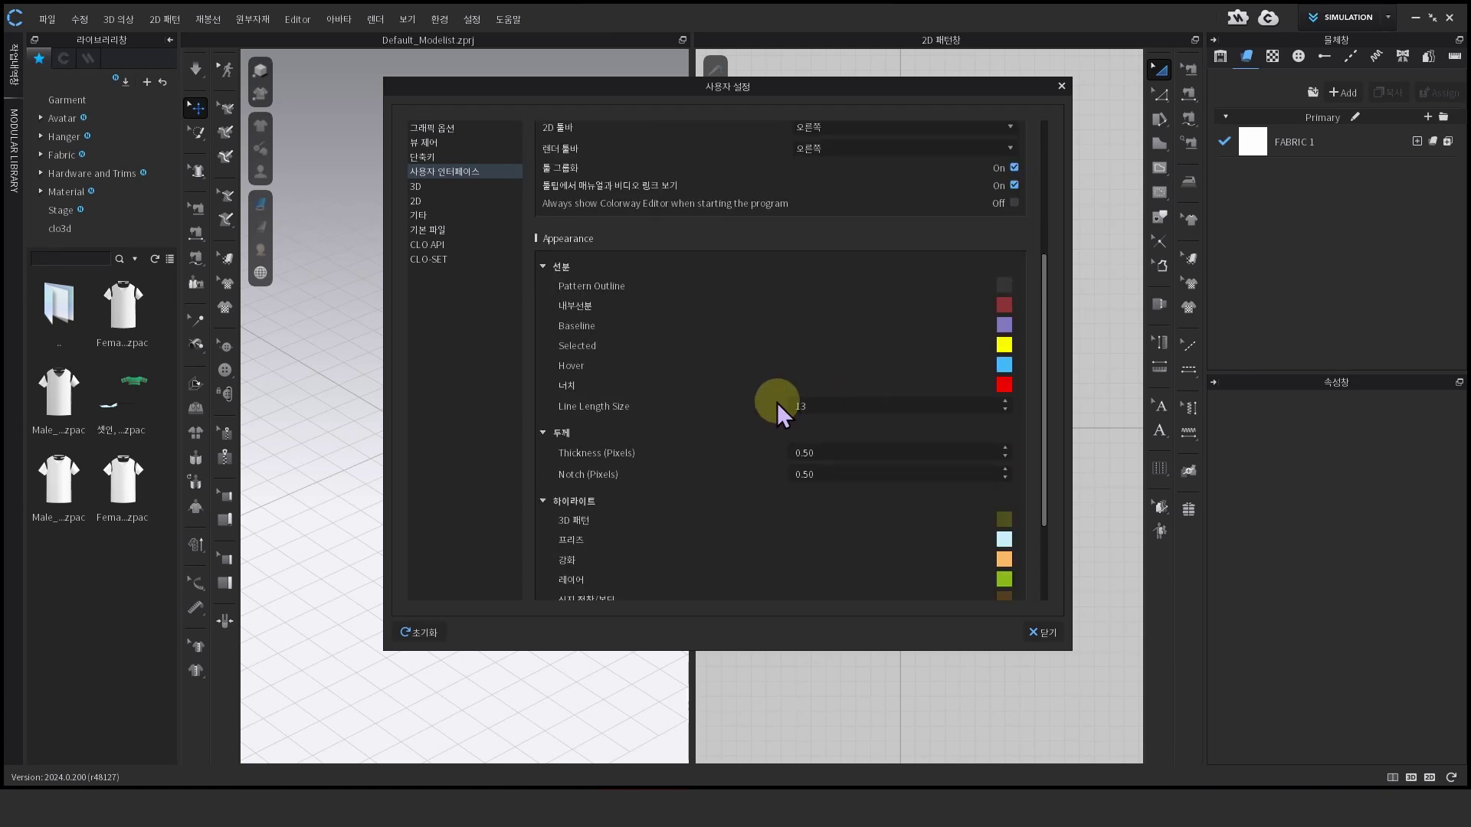
scroll(741, 411, down, 1)
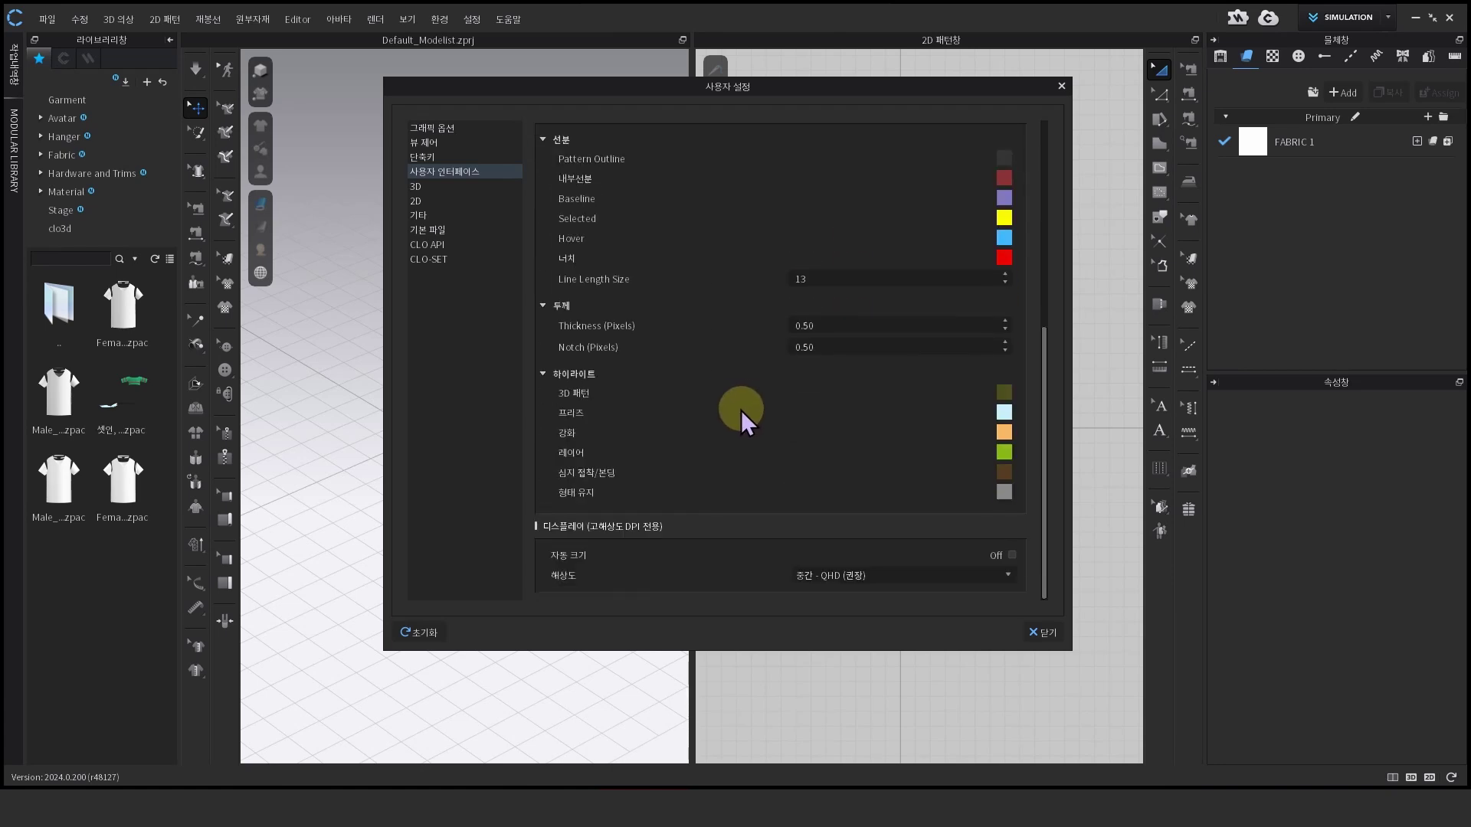
click(904, 573)
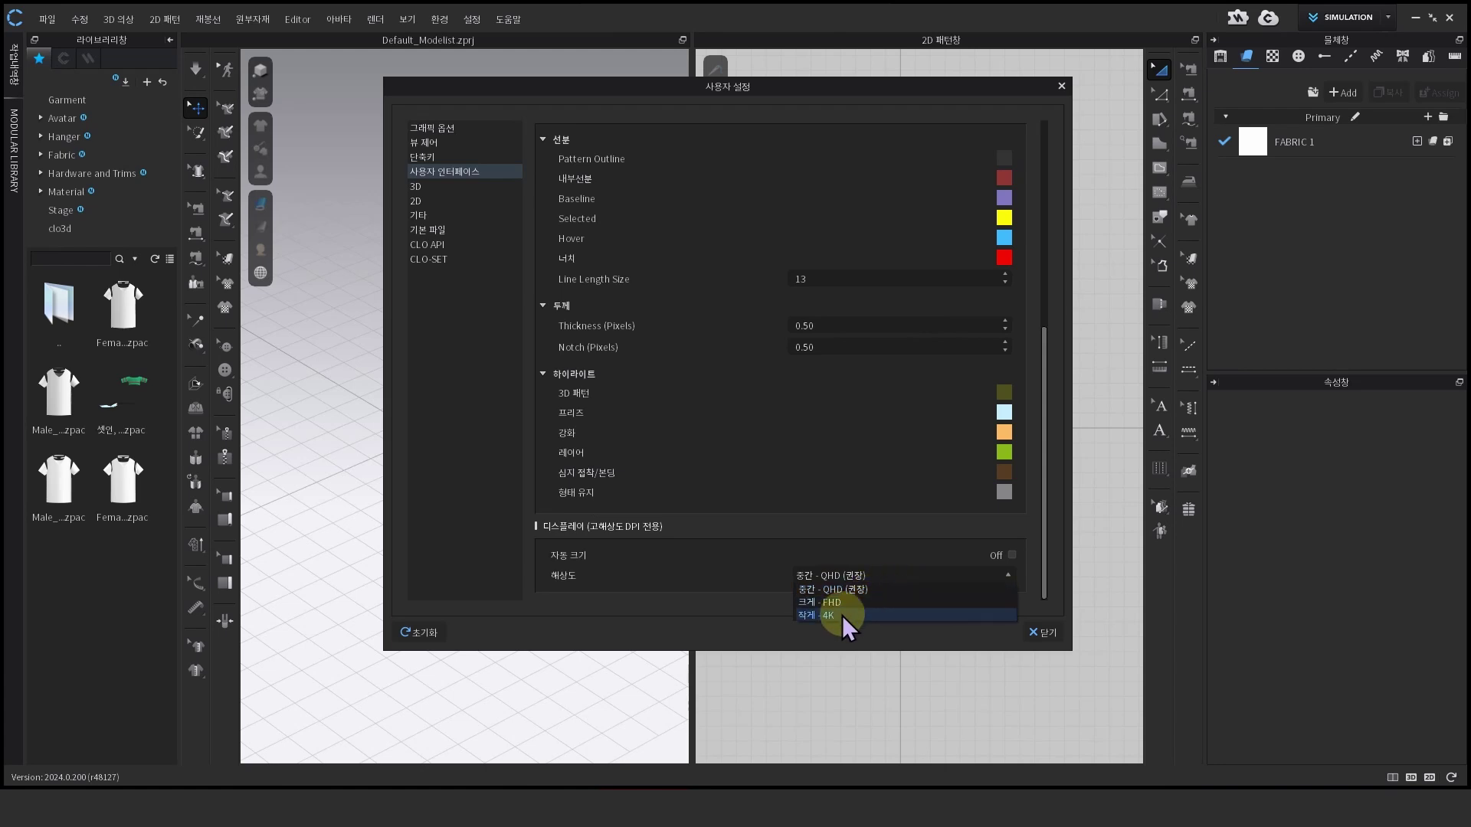
click(783, 527)
Look through the 3D, 2D, other, default file, CLO API and CLO-SET pages of the user settings
click(463, 189)
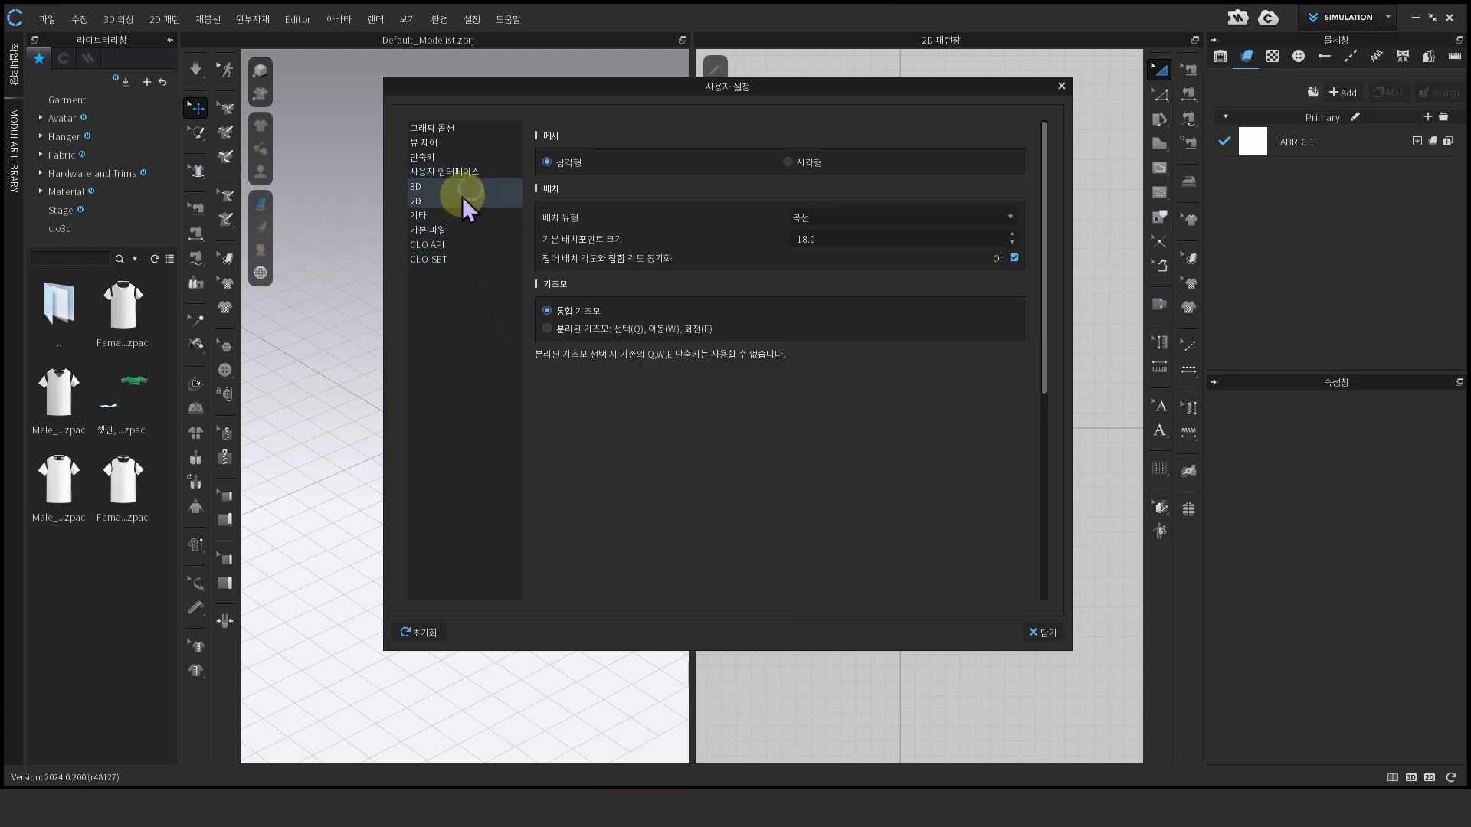
click(457, 199)
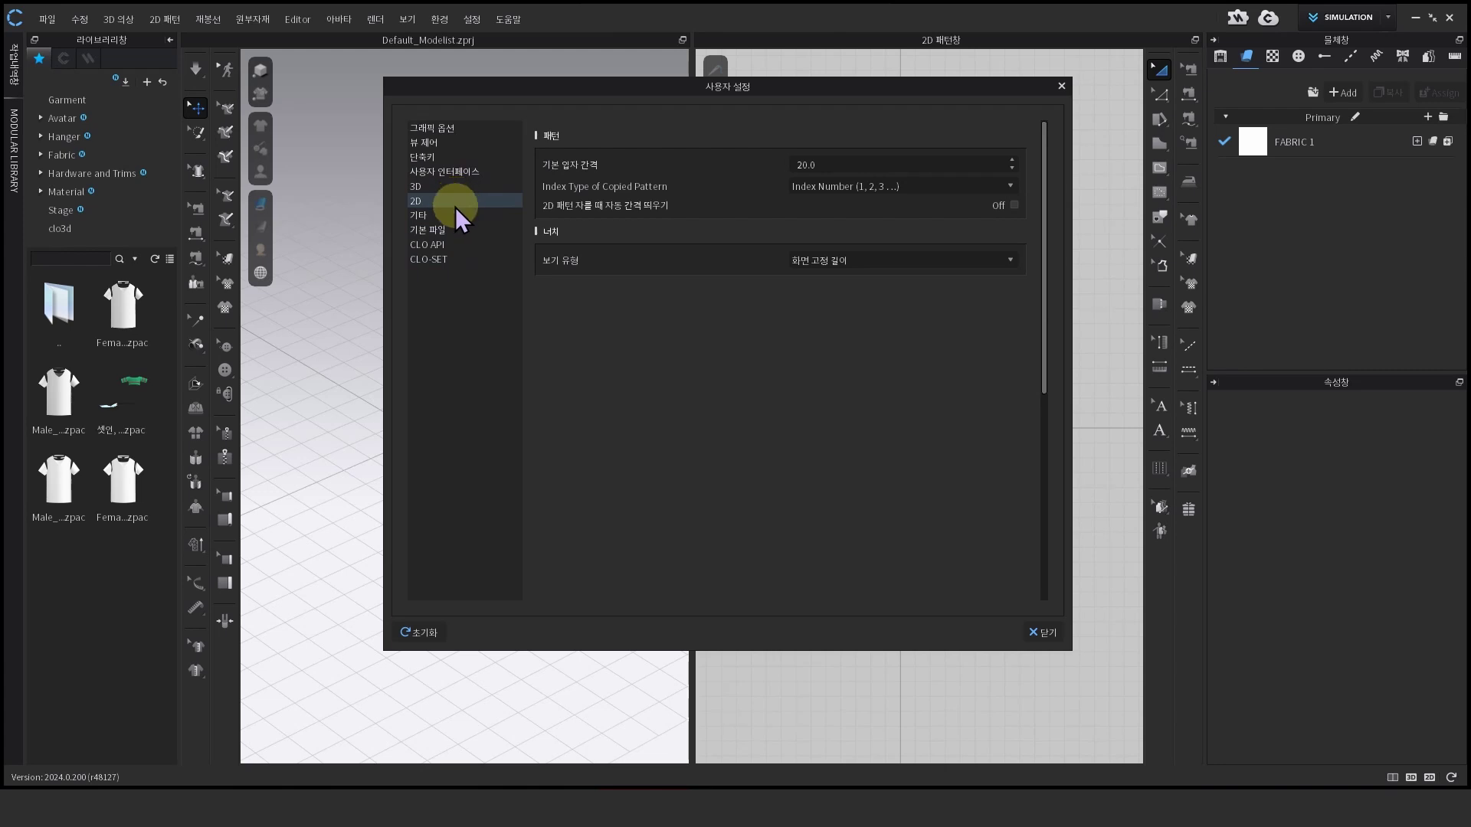
click(455, 214)
click(451, 233)
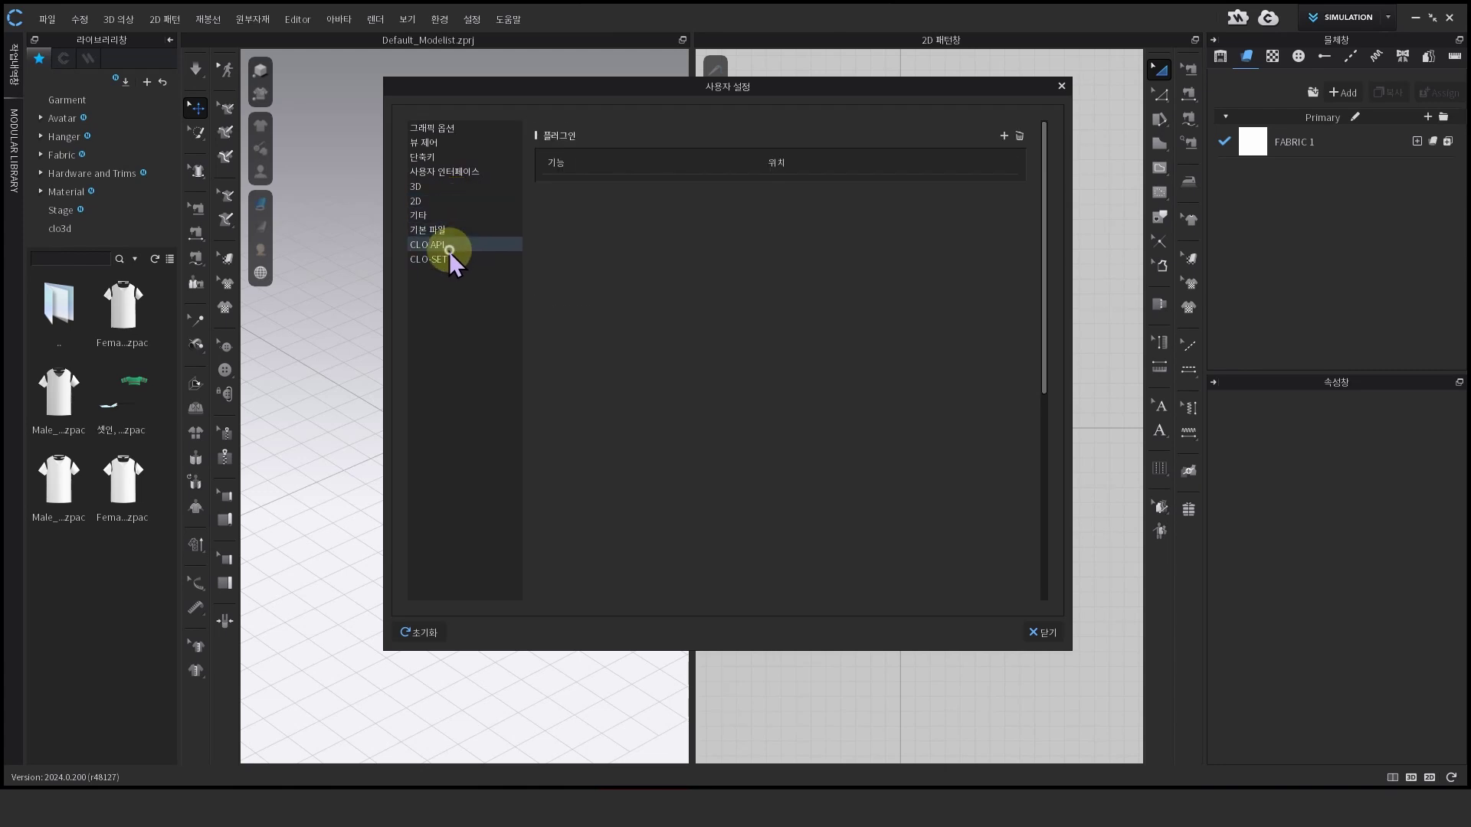
click(447, 261)
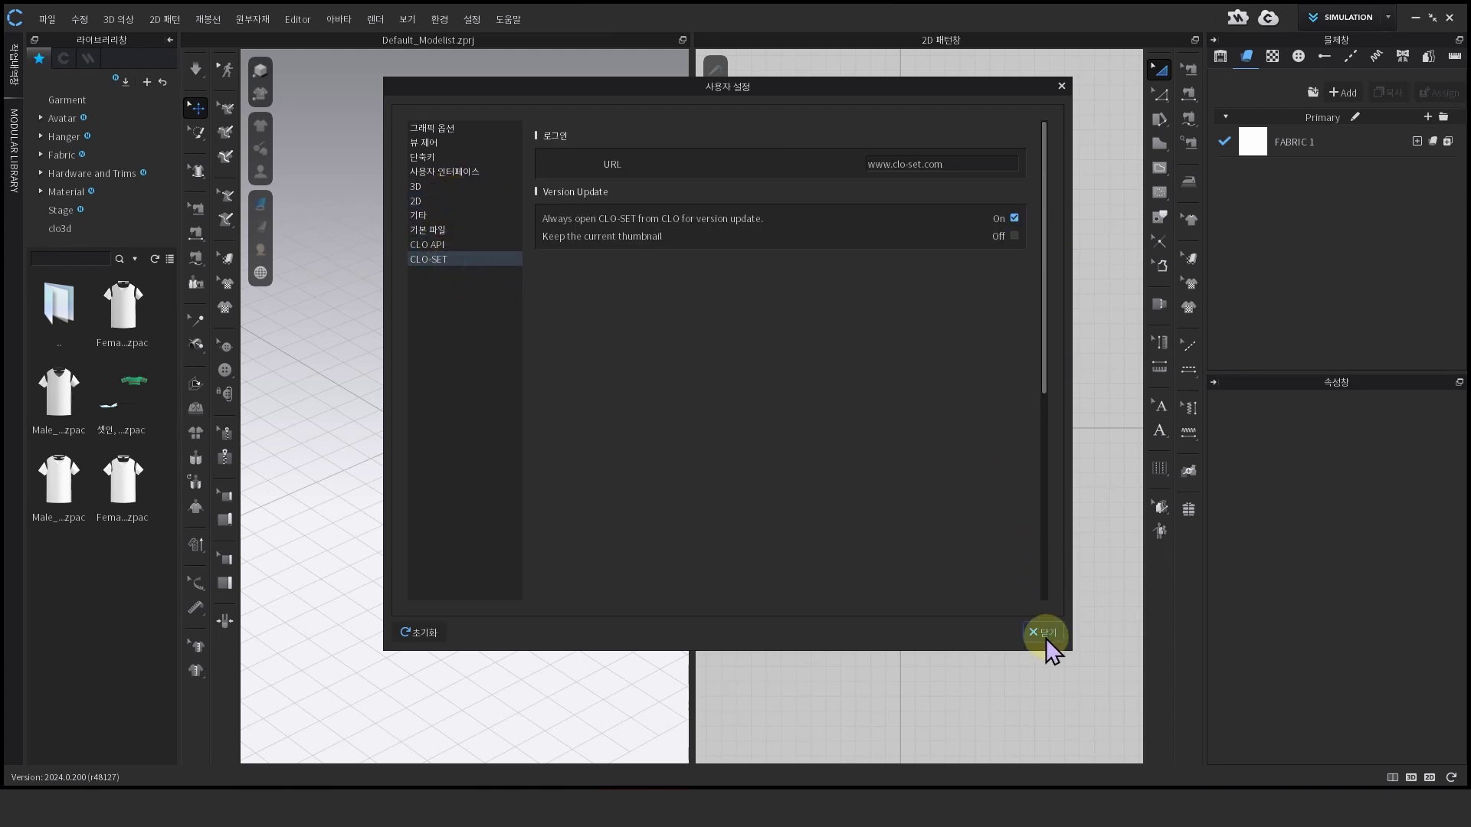
Draw a half-body pattern on the avatar's centre line: curved neckline about 2.55, centre 4.00, hem 3.59, side 2.30 and raglan edge 3.34
click(441, 152)
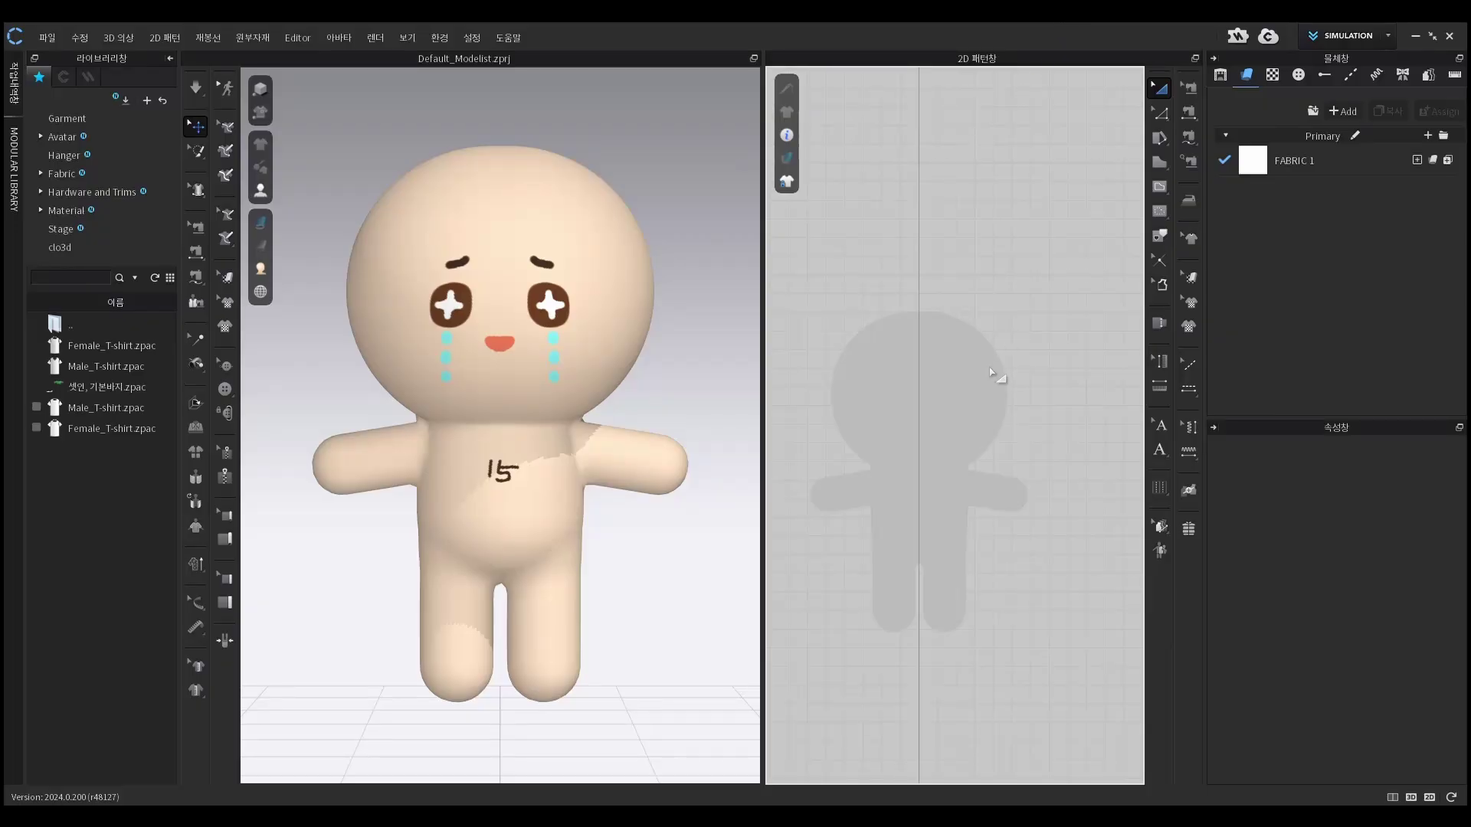
middle_drag(660, 559, 633, 584)
drag(771, 502, 712, 500)
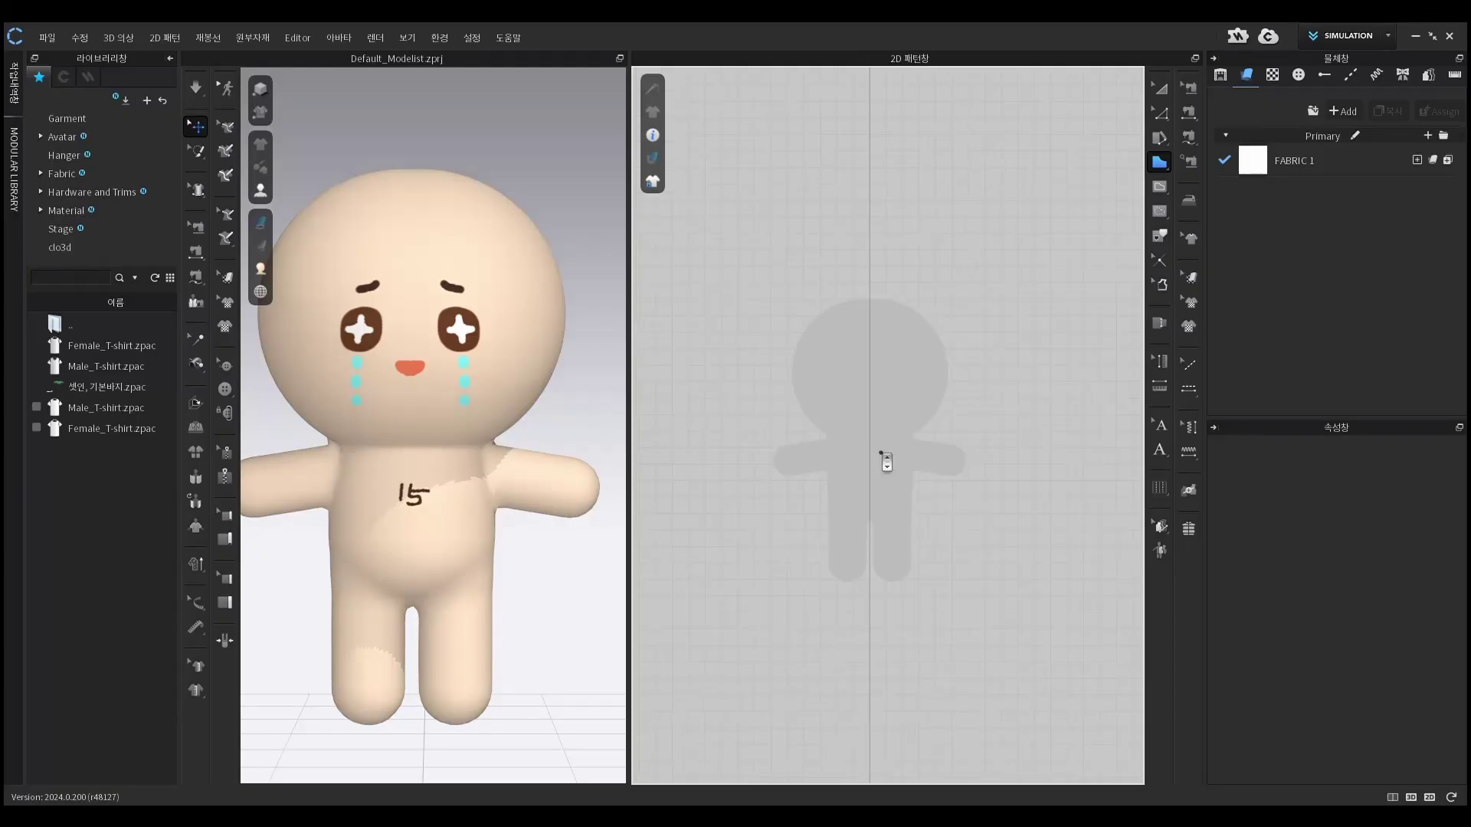
scroll(881, 460, up, 3)
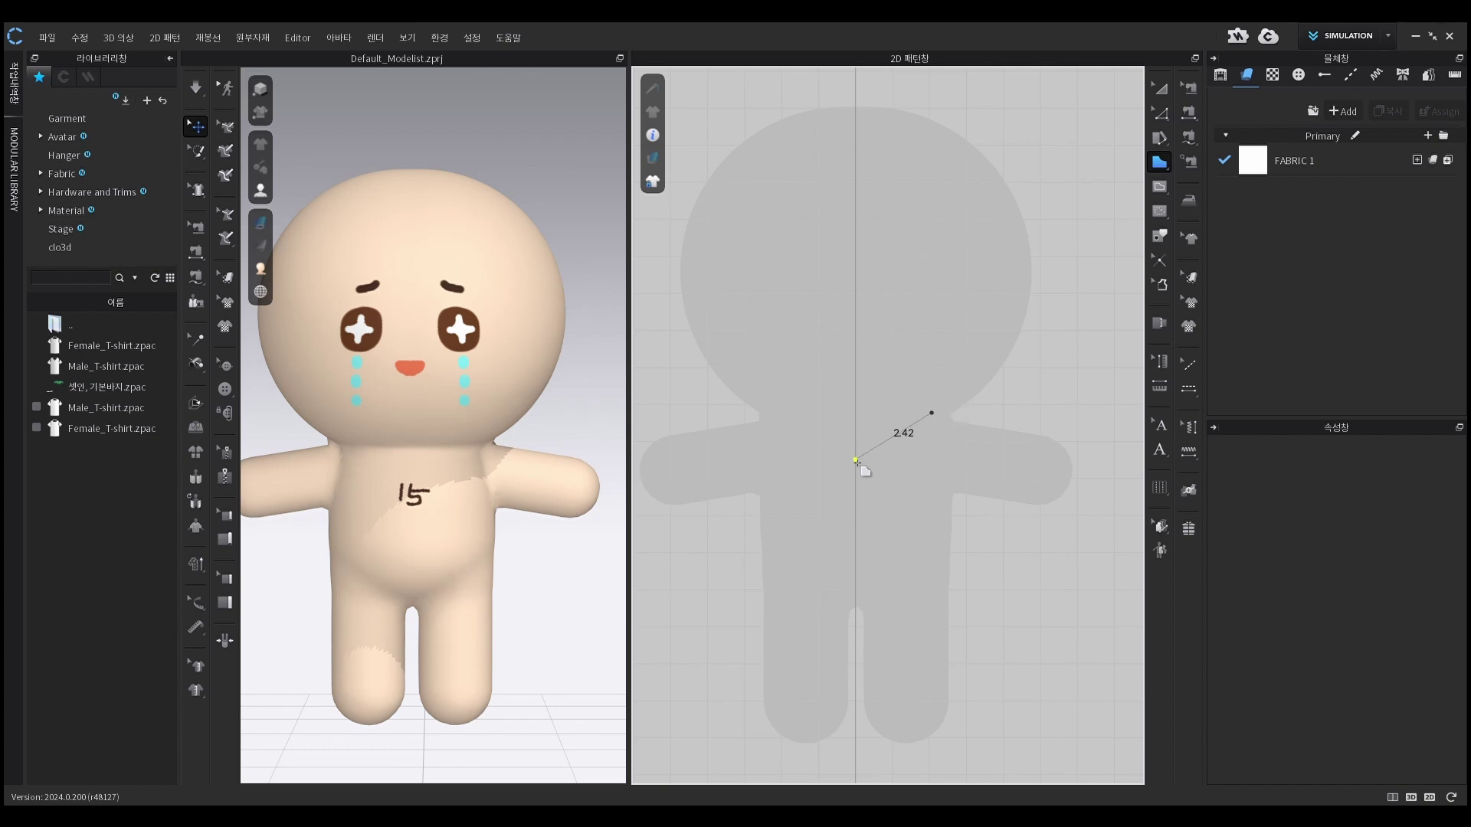
mouse_move(856, 460)
mouse_down()
mouse_move(807, 464)
mouse_move(862, 462)
mouse_up()
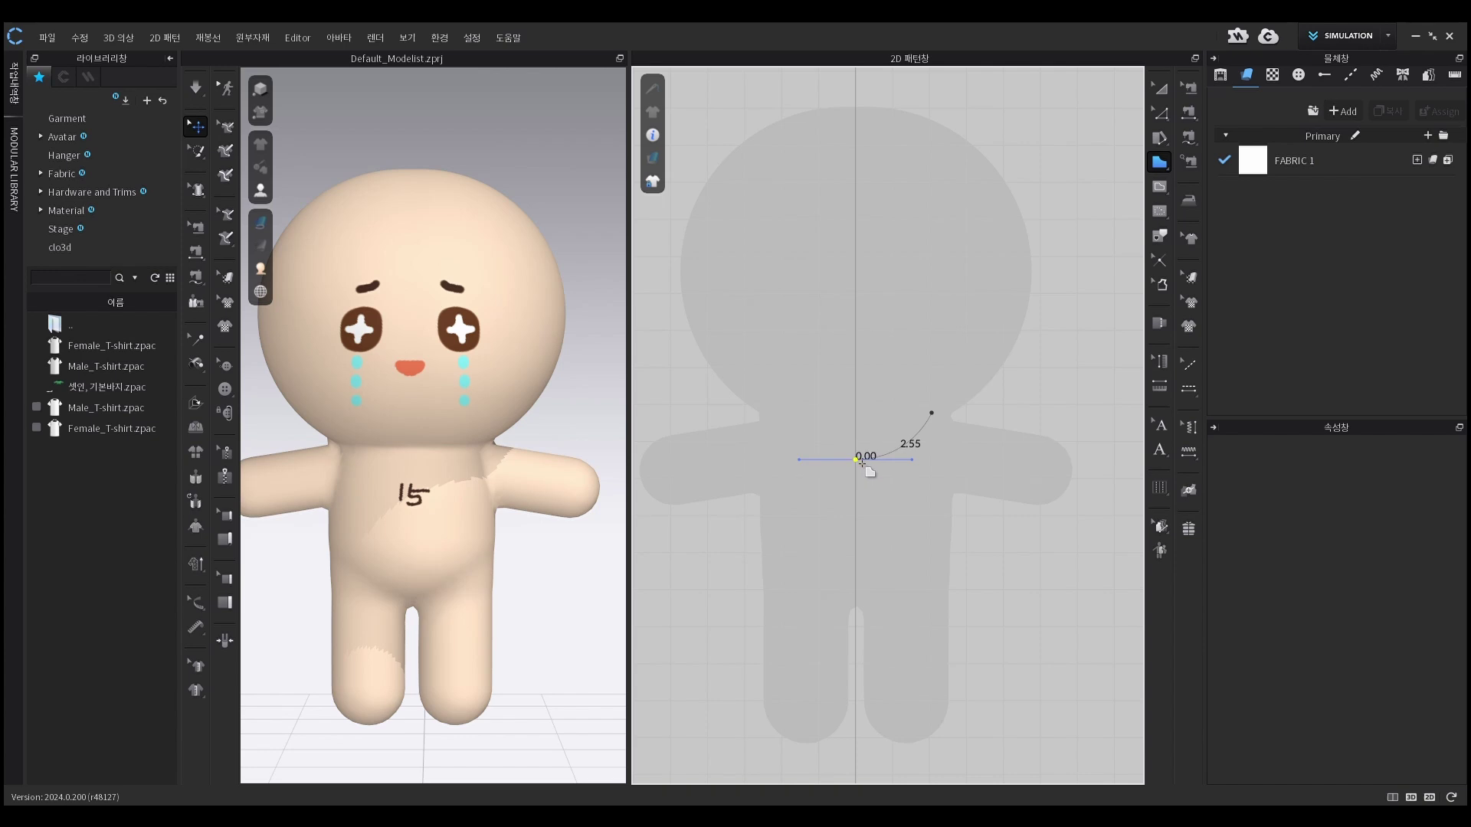
click(855, 607)
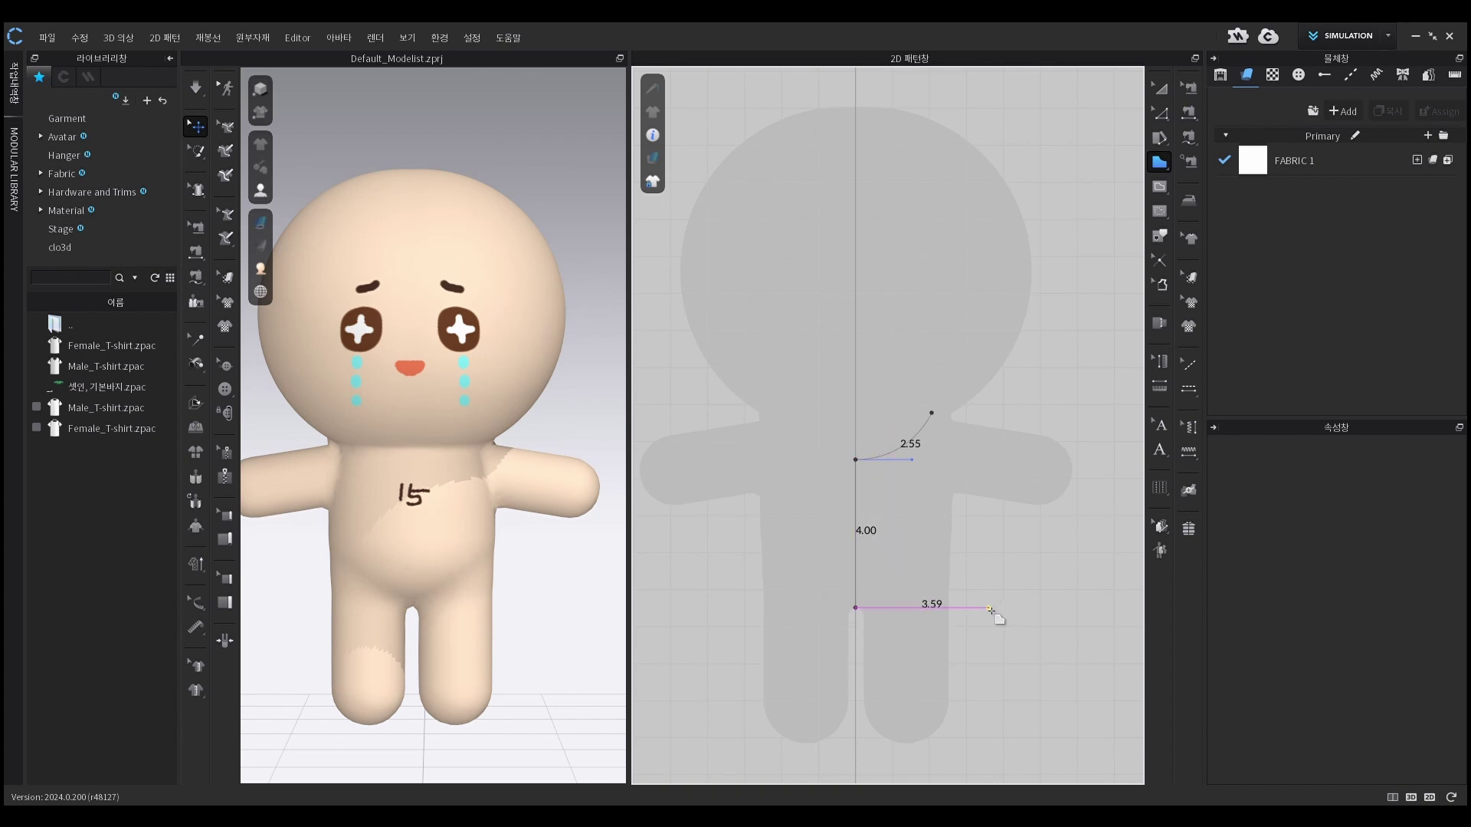
click(985, 520)
click(932, 414)
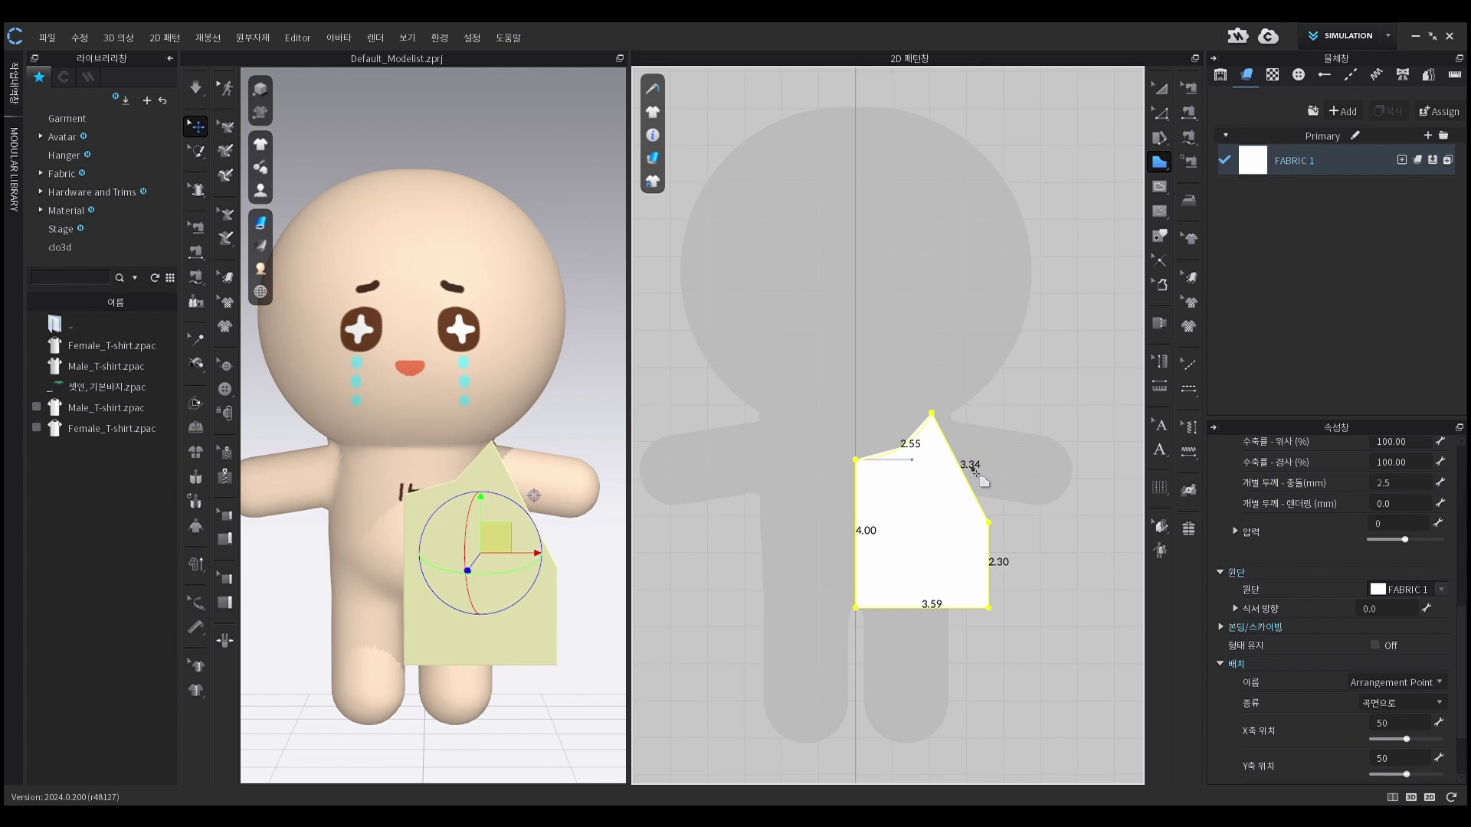
Try reshaping the curvature of the half-body pattern's raglan and neckline edges
key(v)
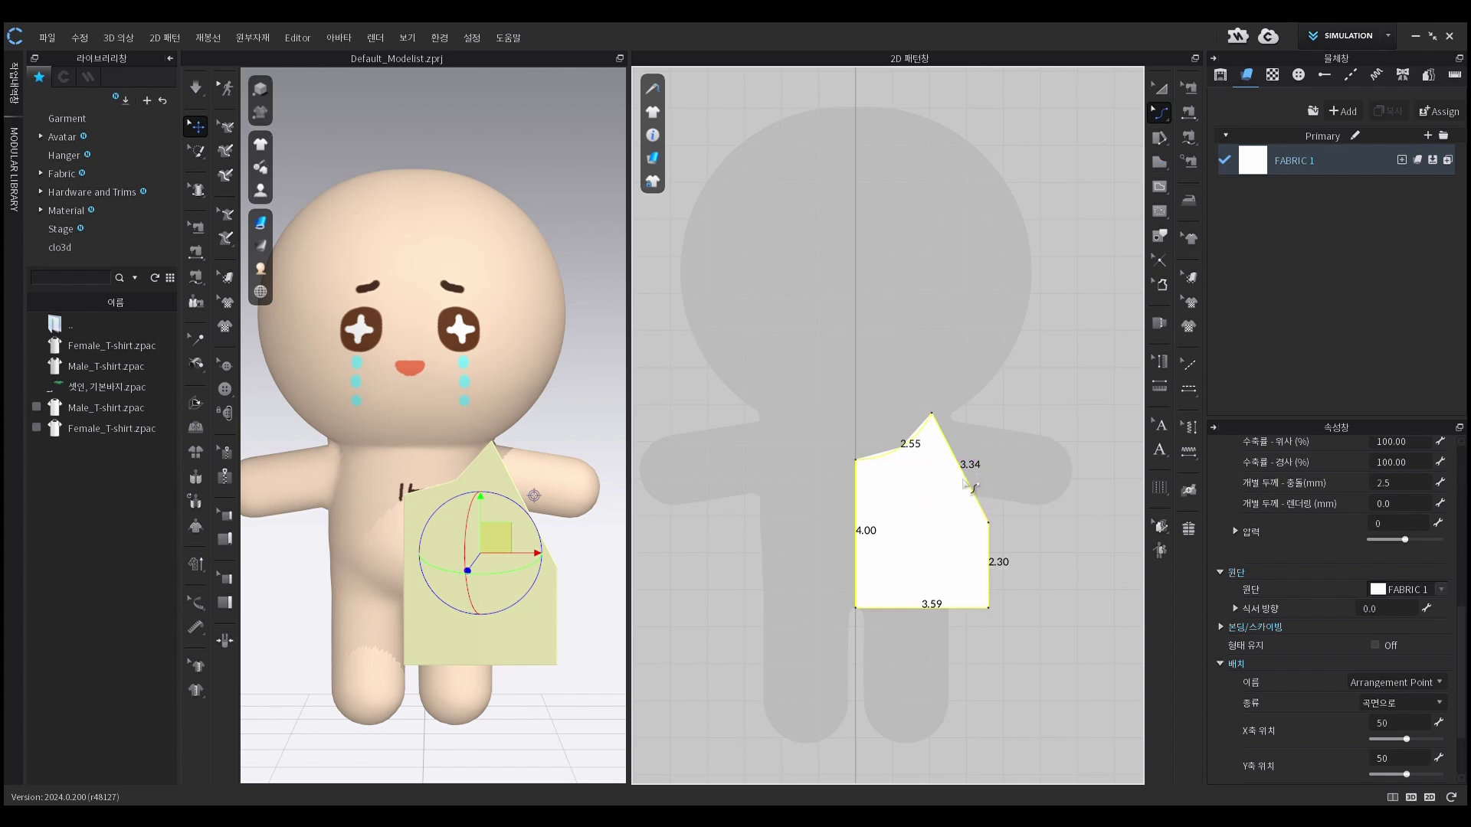
mouse_move(963, 481)
mouse_down()
mouse_move(975, 507)
mouse_move(957, 485)
mouse_up()
click(902, 451)
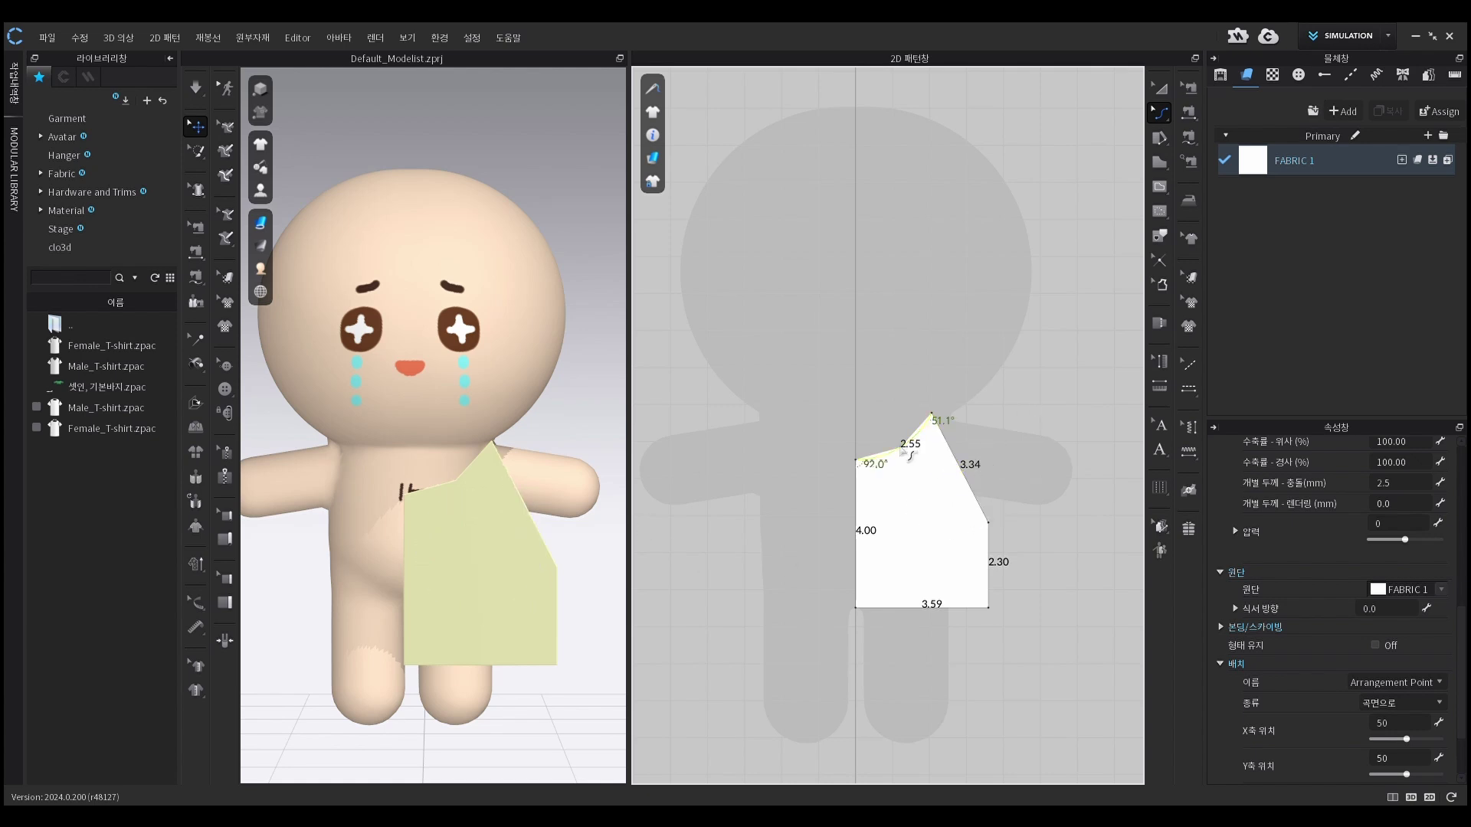
Draw a half-sleeve pattern on the body's raglan edge, with further edges of about 1.79, 3.43, 3.54 and 1.08
click(771, 374)
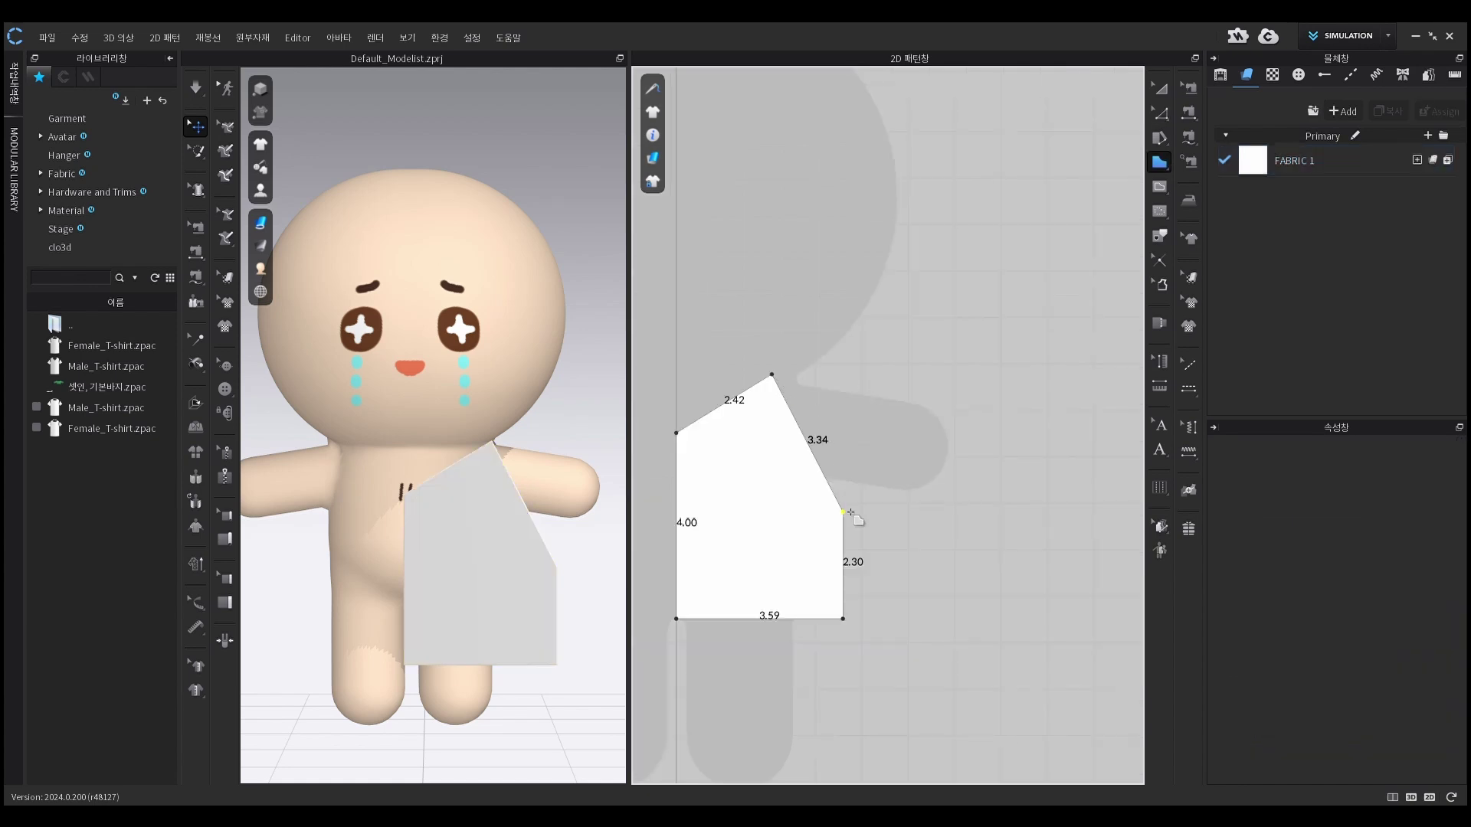
click(842, 512)
click(924, 530)
click(957, 375)
click(799, 333)
click(771, 374)
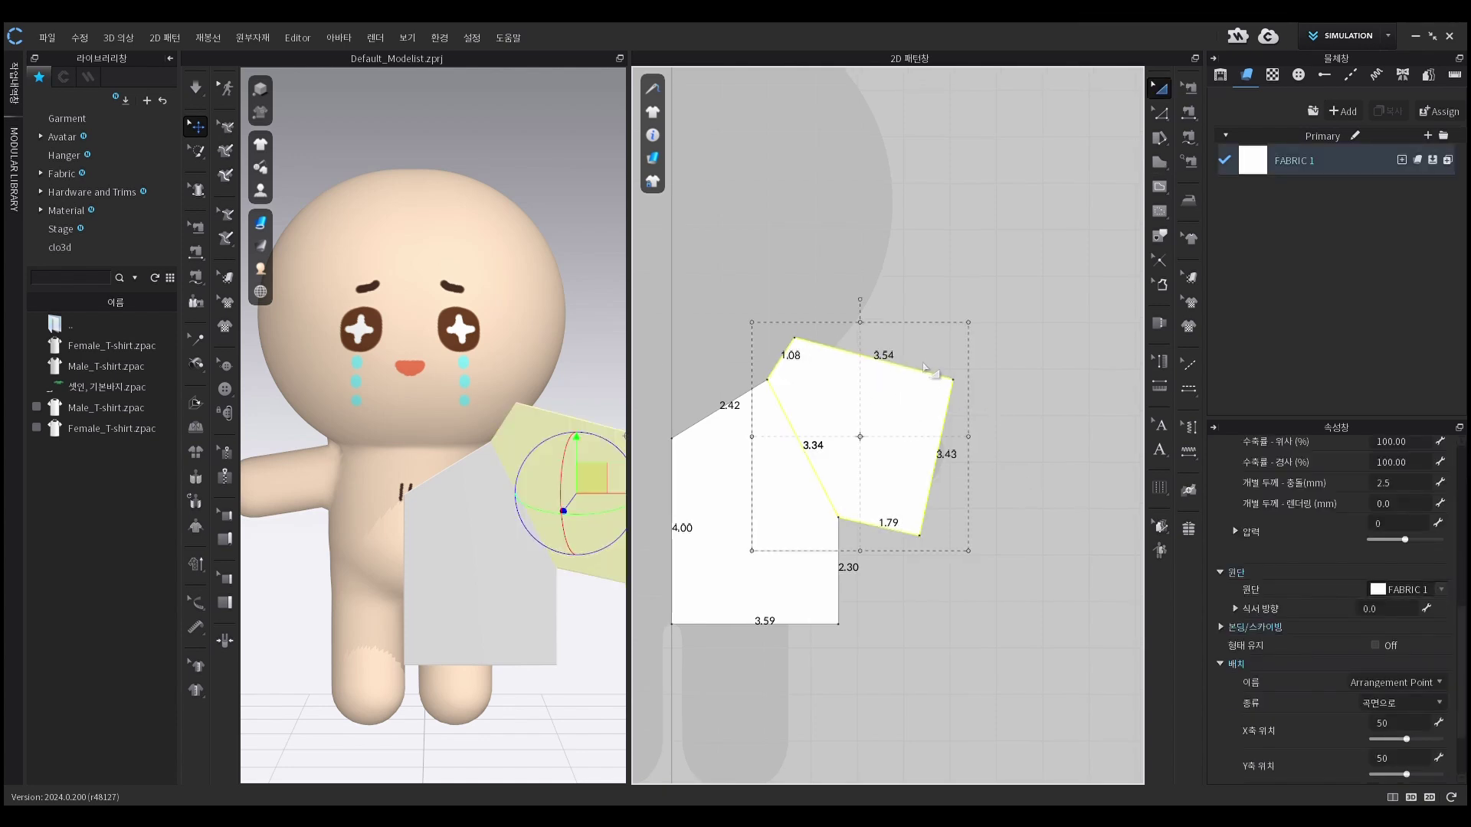
Place the half sleeve upright beside the body pattern and rotate its 3.54 edge parallel to the body's side edge using custom axis rotation
drag(871, 307, 1016, 517)
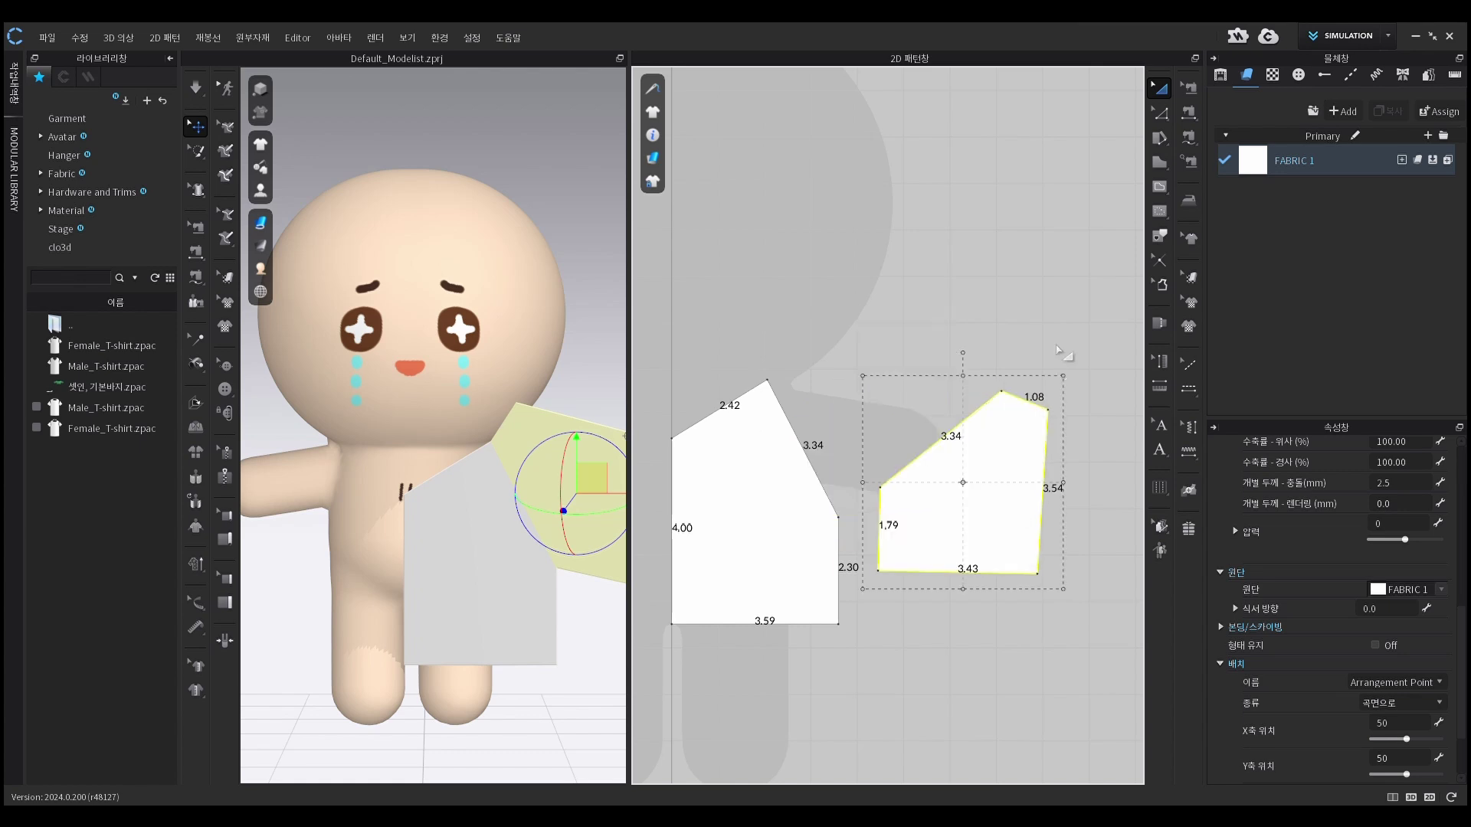
click(1071, 457)
click(1004, 491)
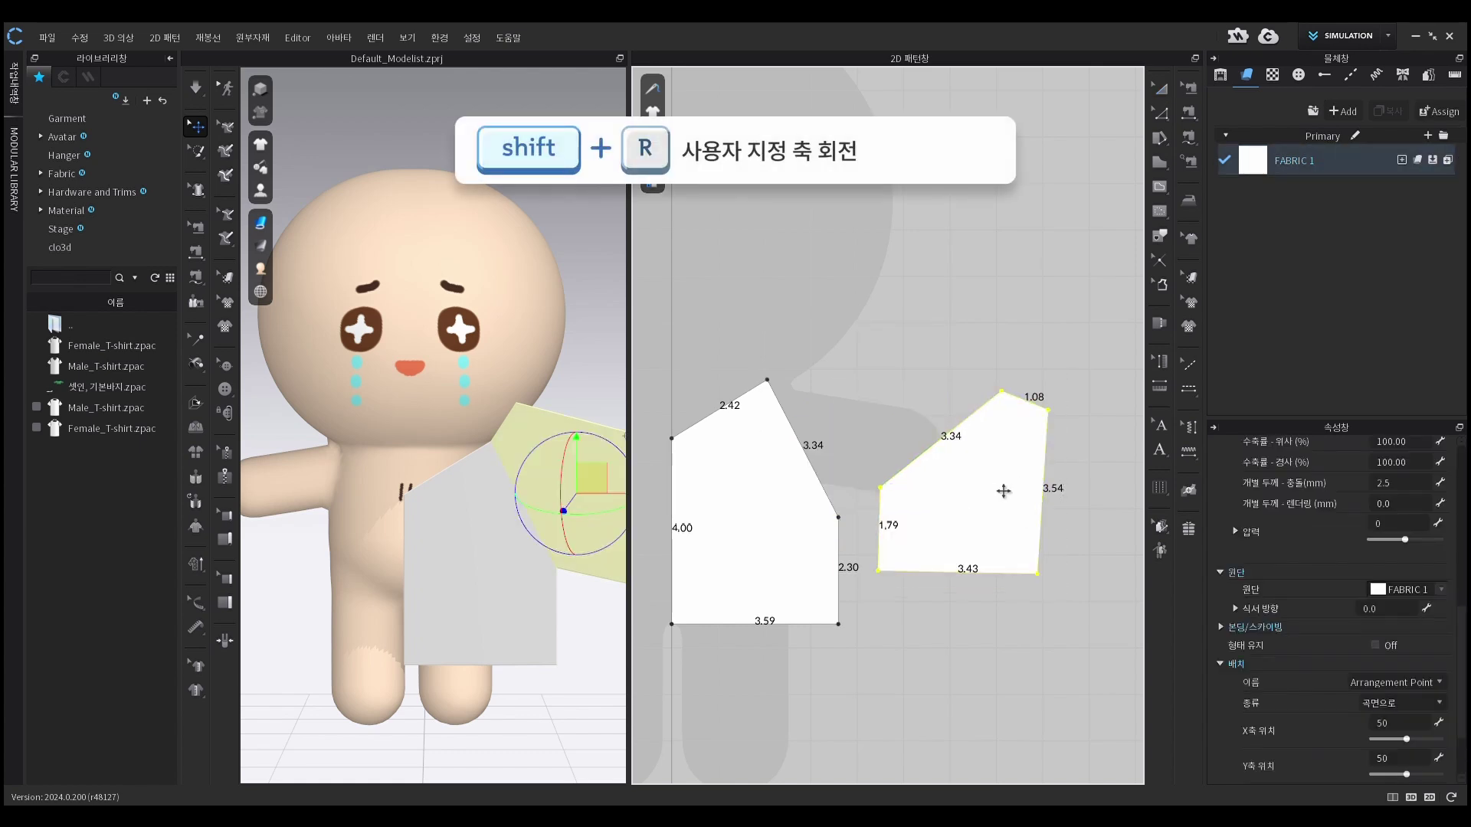
key(shift+r)
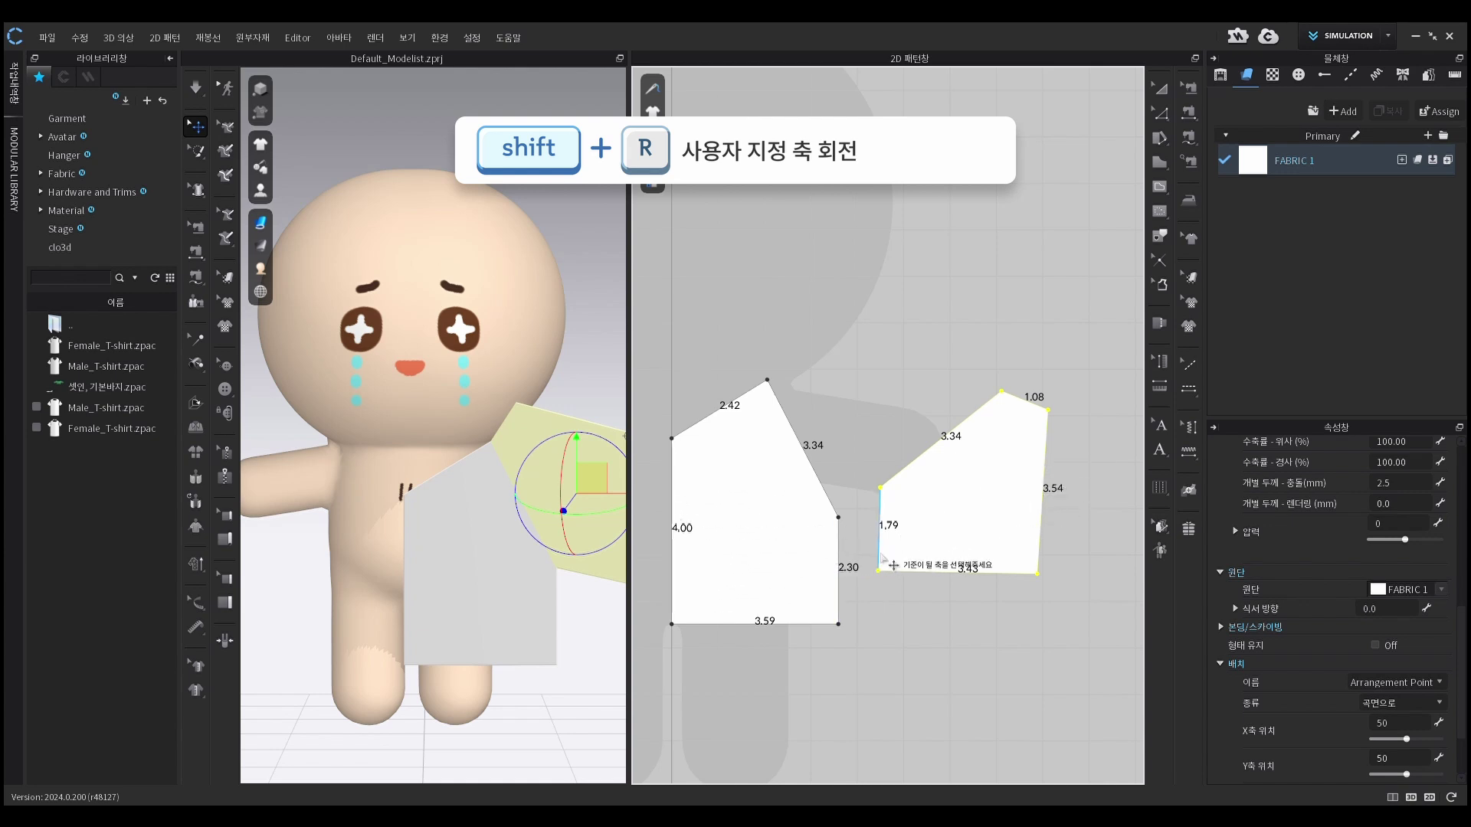
click(838, 559)
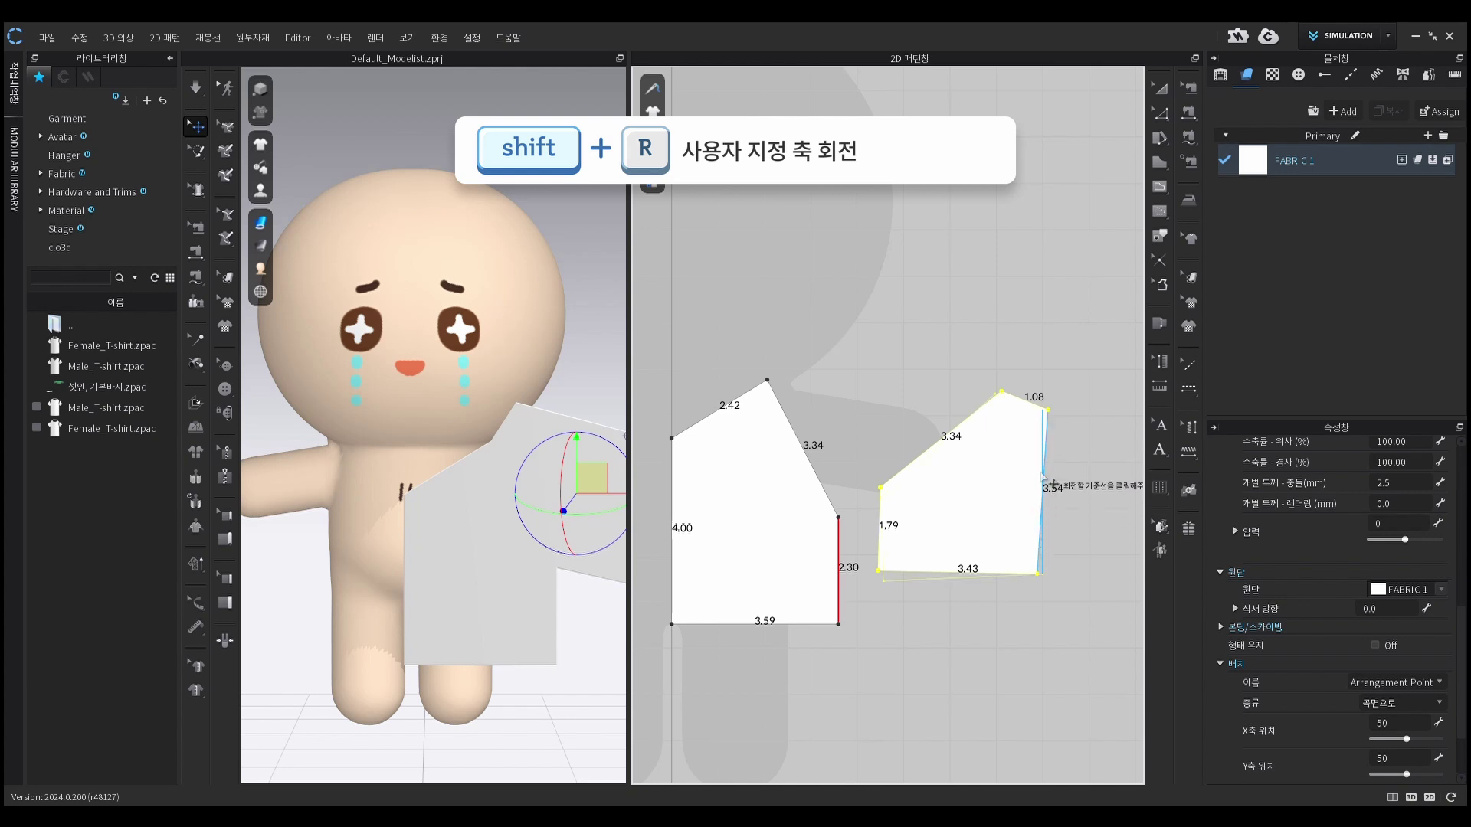
click(1045, 446)
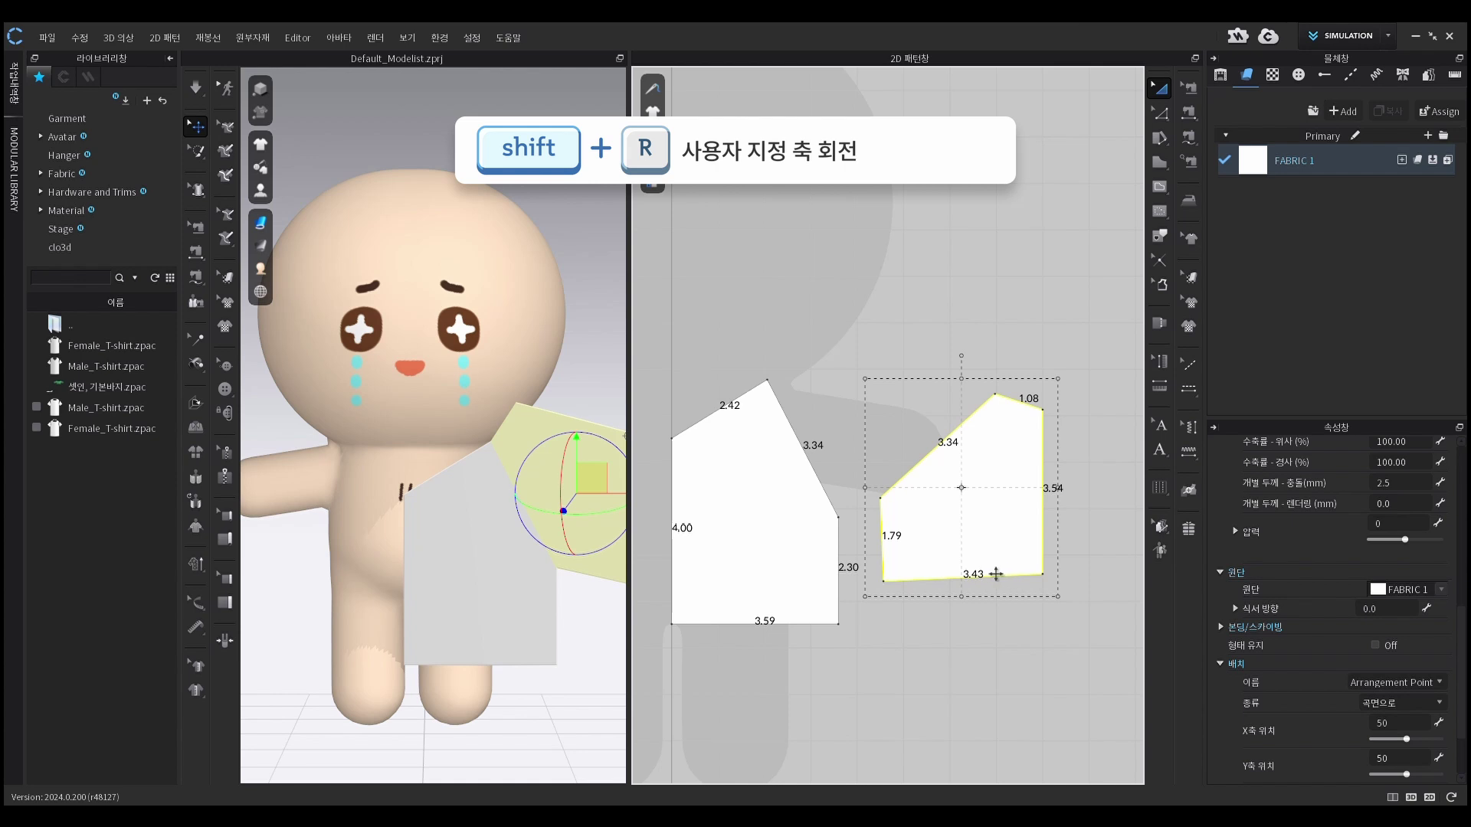
Level the half sleeve's lower 3.43 edge with the Align Bottom command, undo it, and apply the alignment again
key(z)
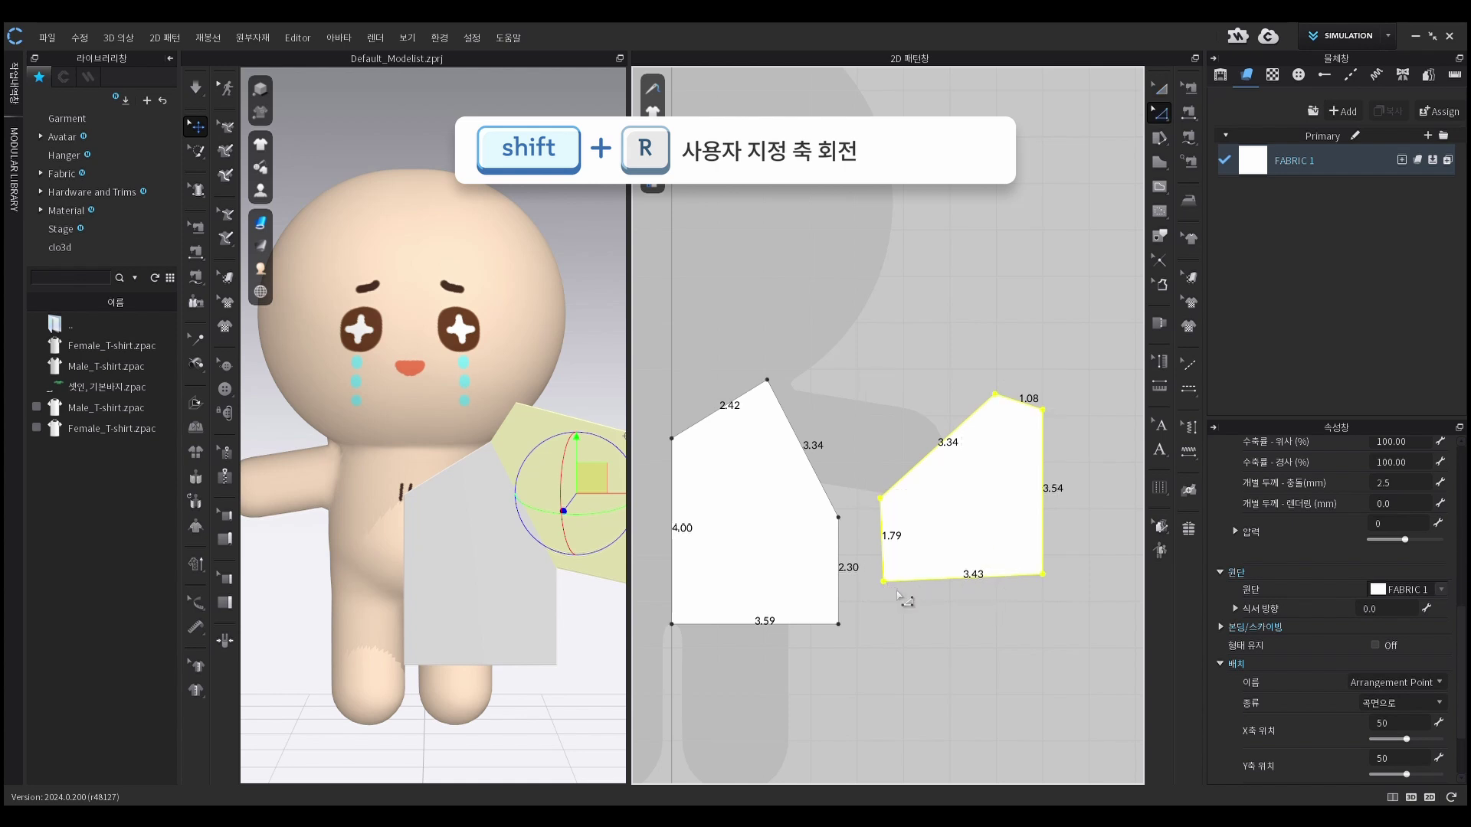
click(873, 615)
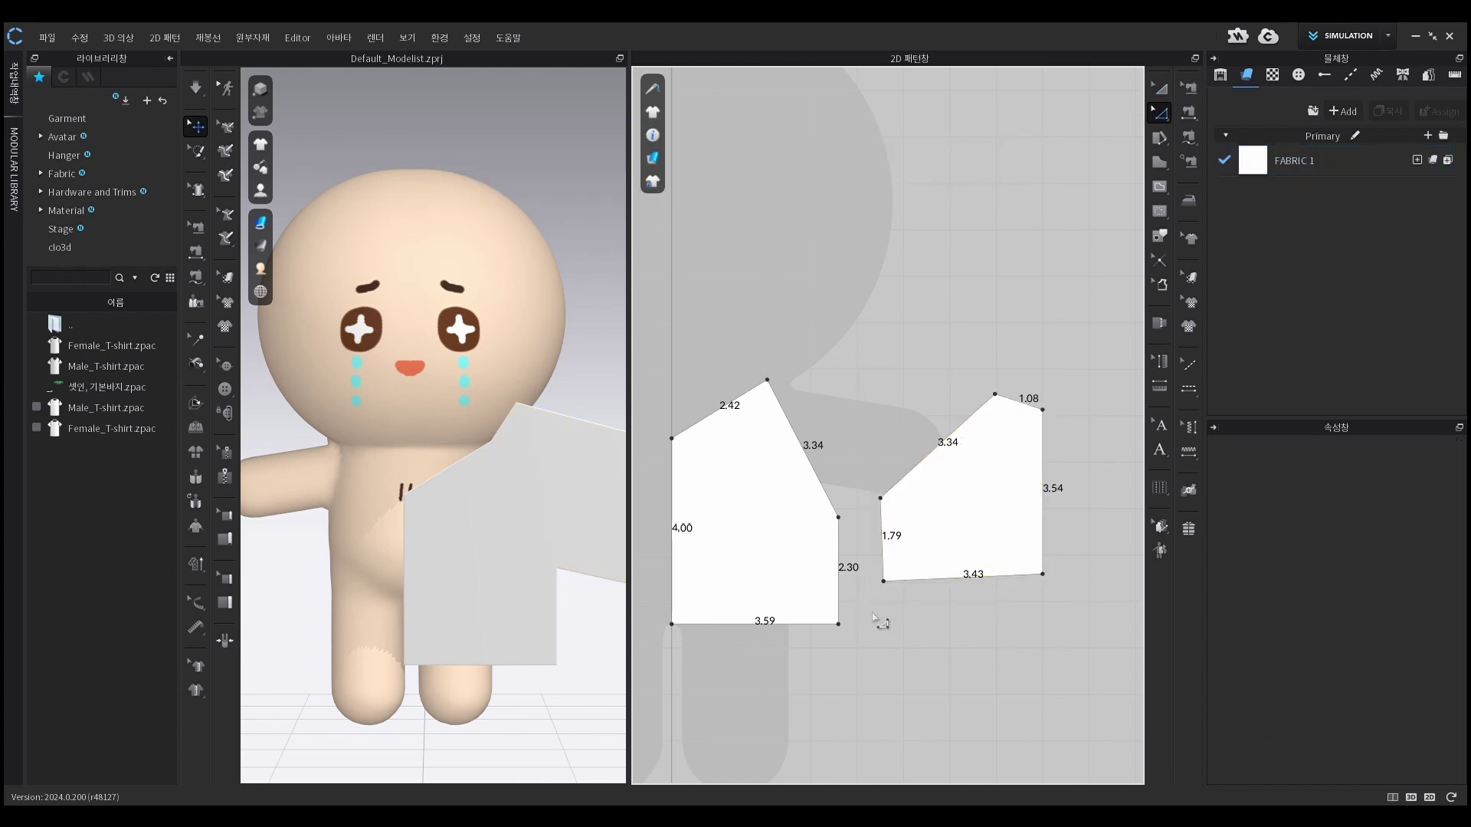
click(893, 512)
click(884, 582)
key(alt+s)
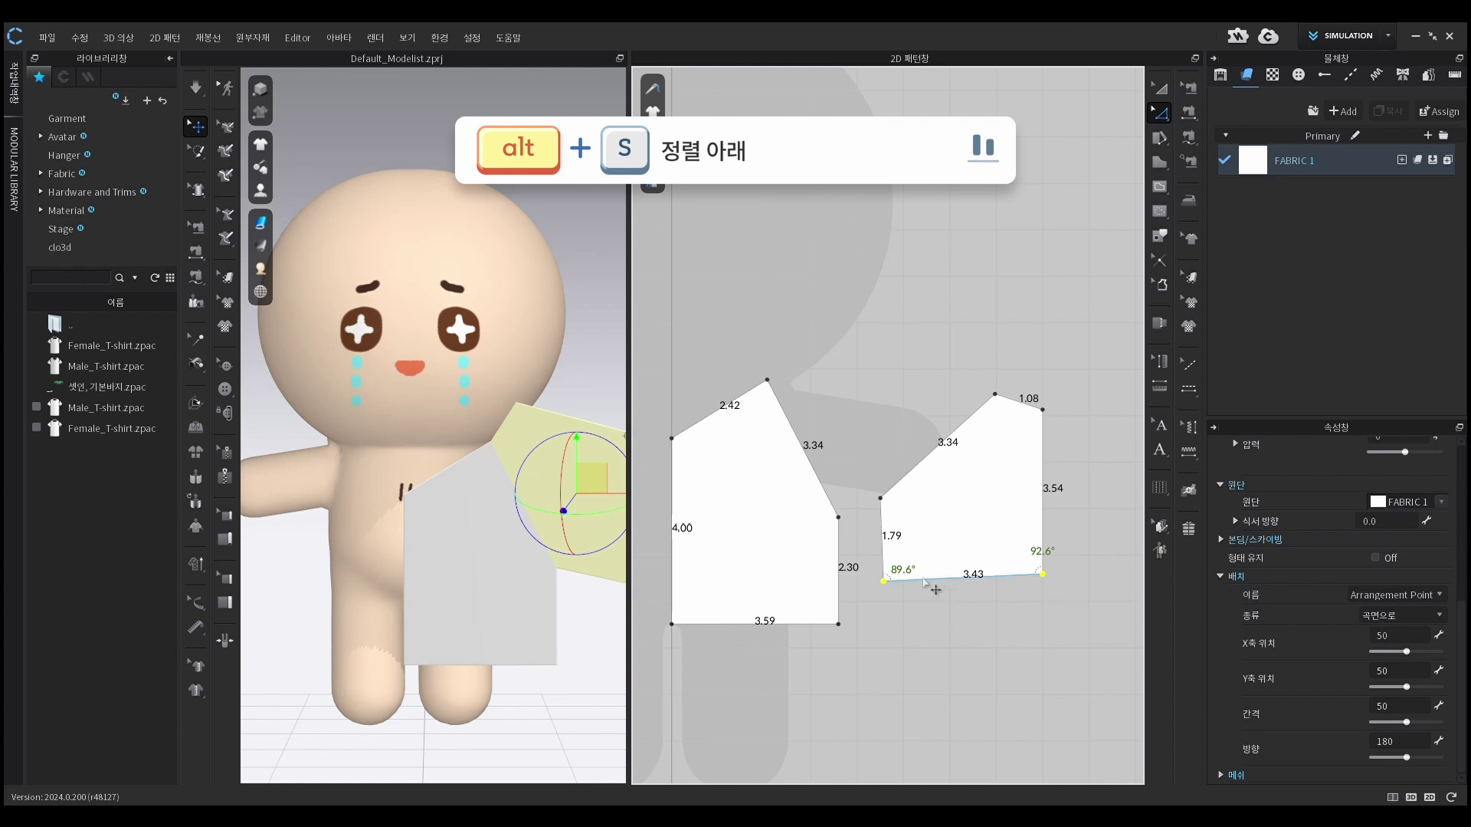
key(alt+s)
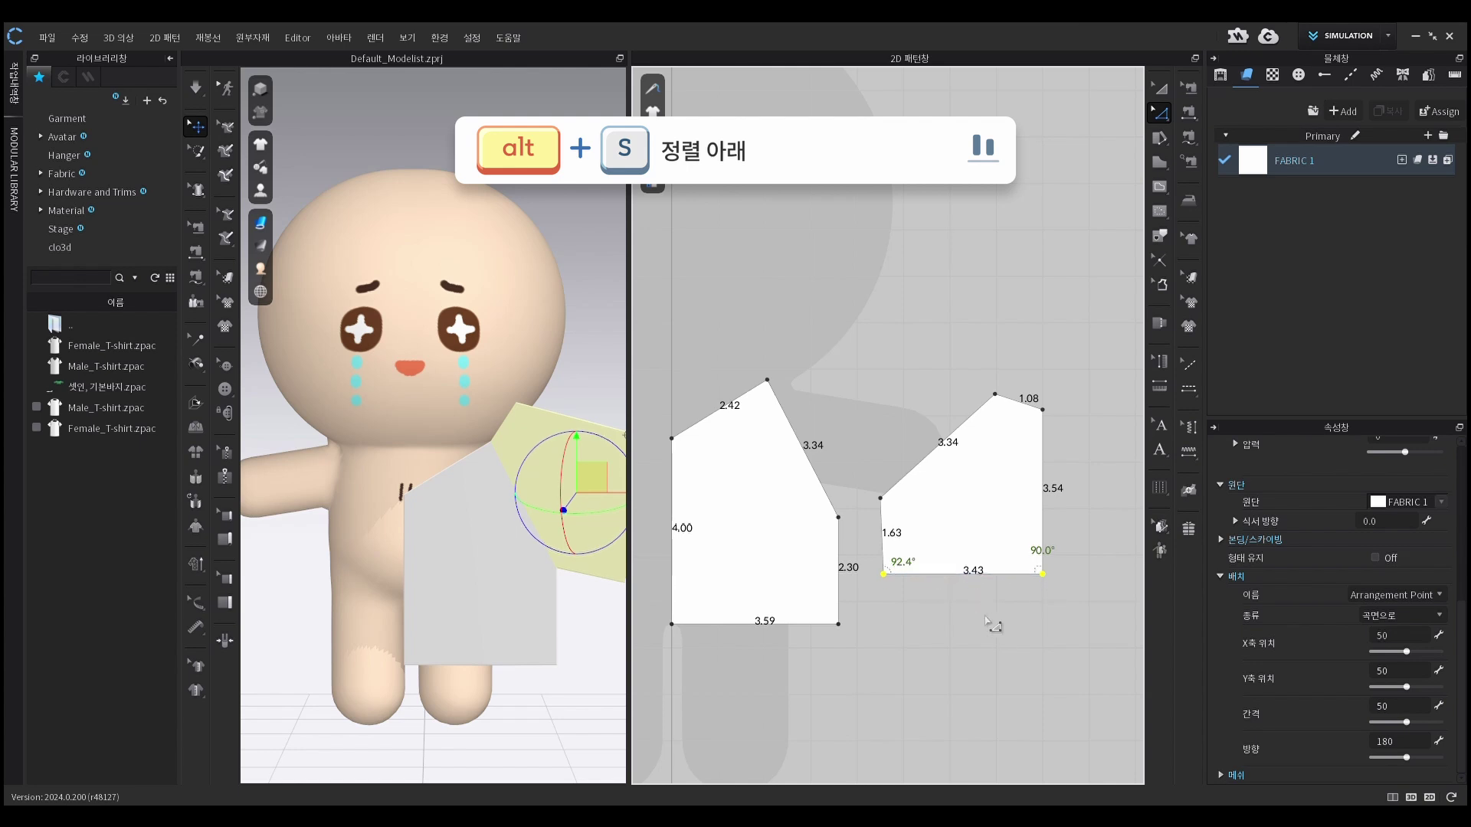
key(ctrl+z)
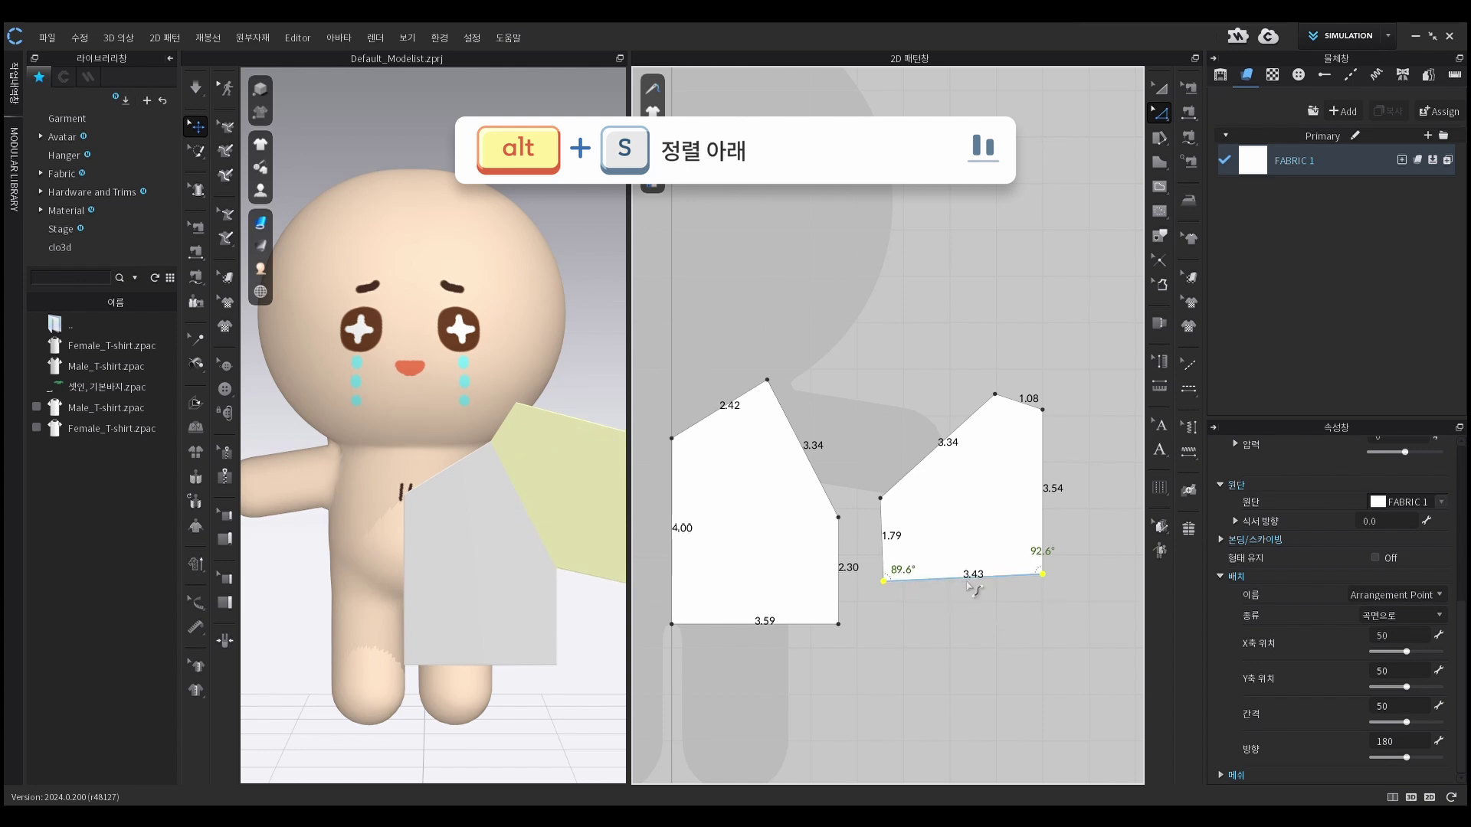
key(alt+s)
Raise the half sleeve's lower edge to shorten its vertical edge to about 3.21, and move that edge outward for a 3.73 lower edge
drag(936, 582, 928, 558)
click(988, 620)
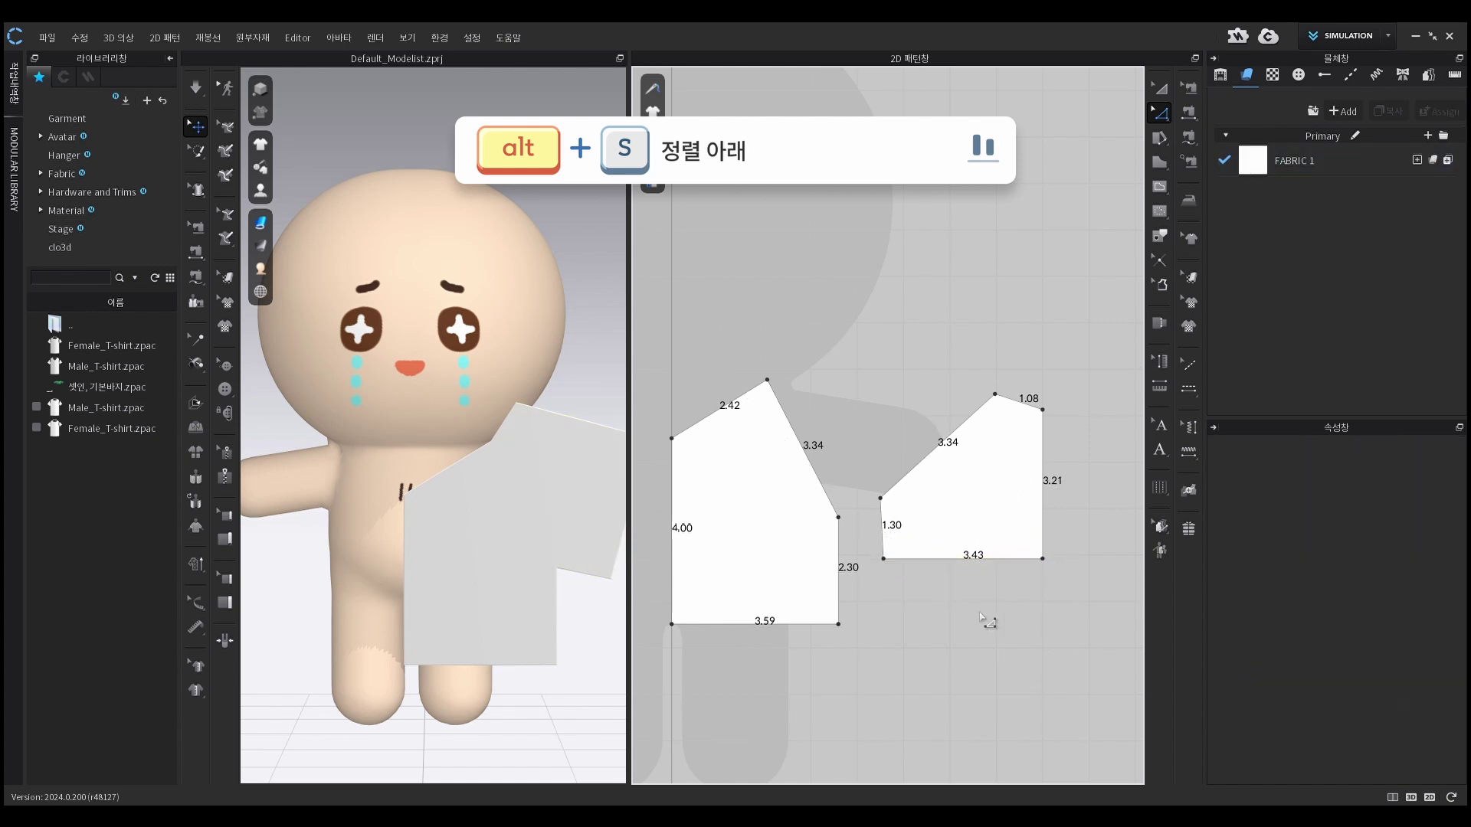
middle_drag(1062, 565, 1014, 568)
drag(998, 487, 1012, 487)
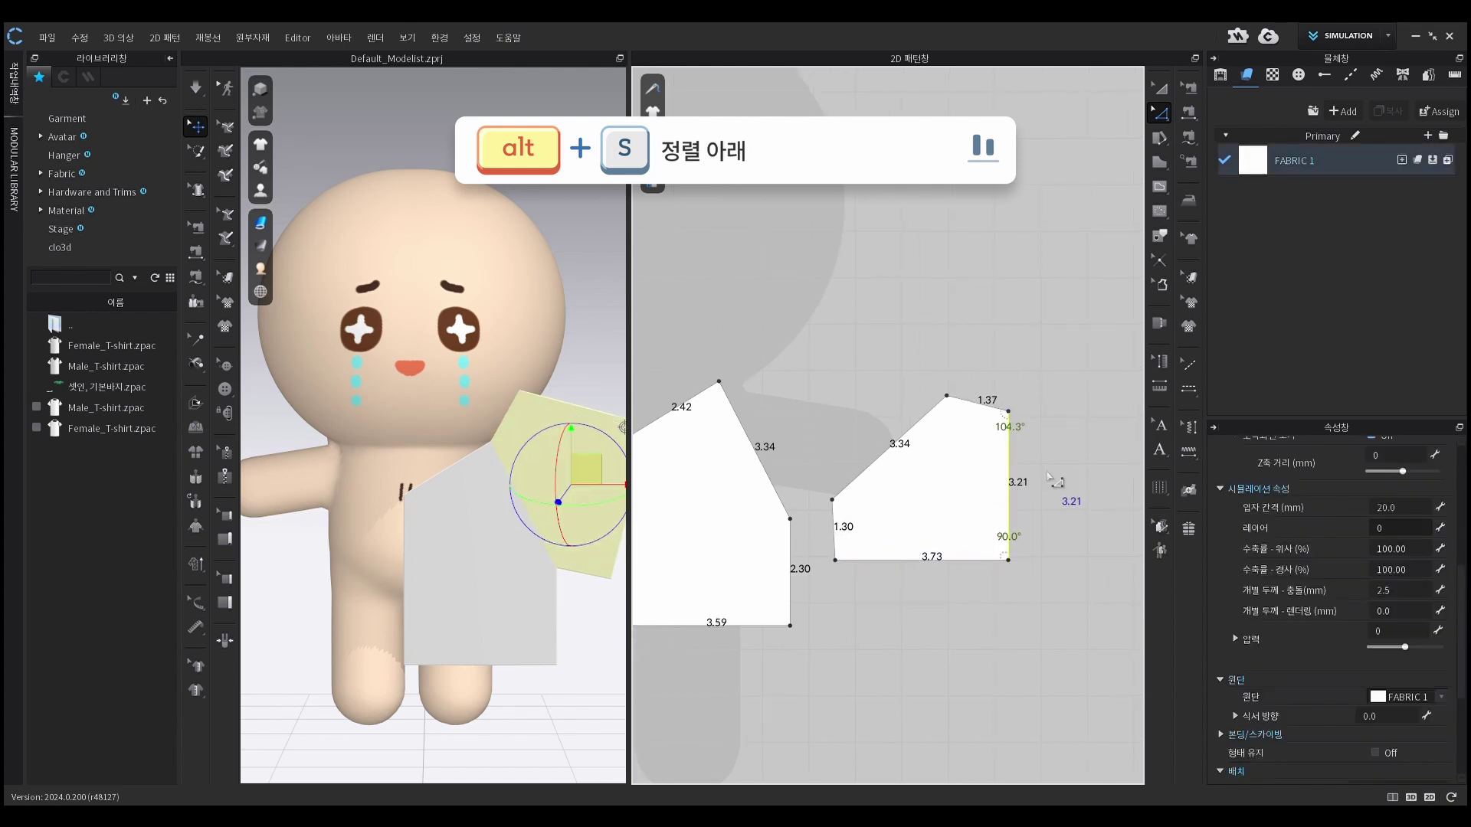
click(1054, 484)
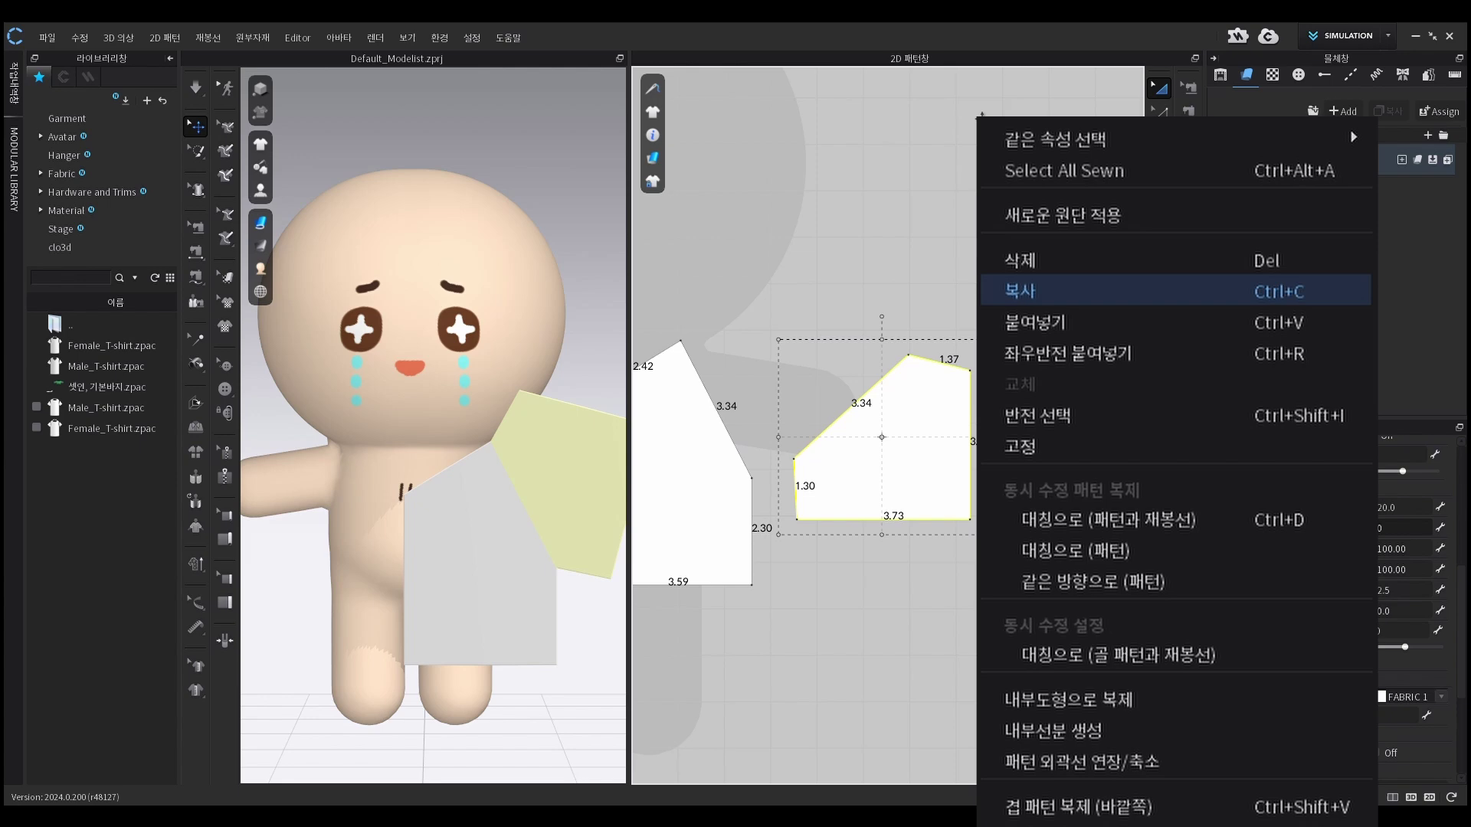
Copy the half sleeve and paste a mirrored copy next to its 3.21 edge
click(1011, 447)
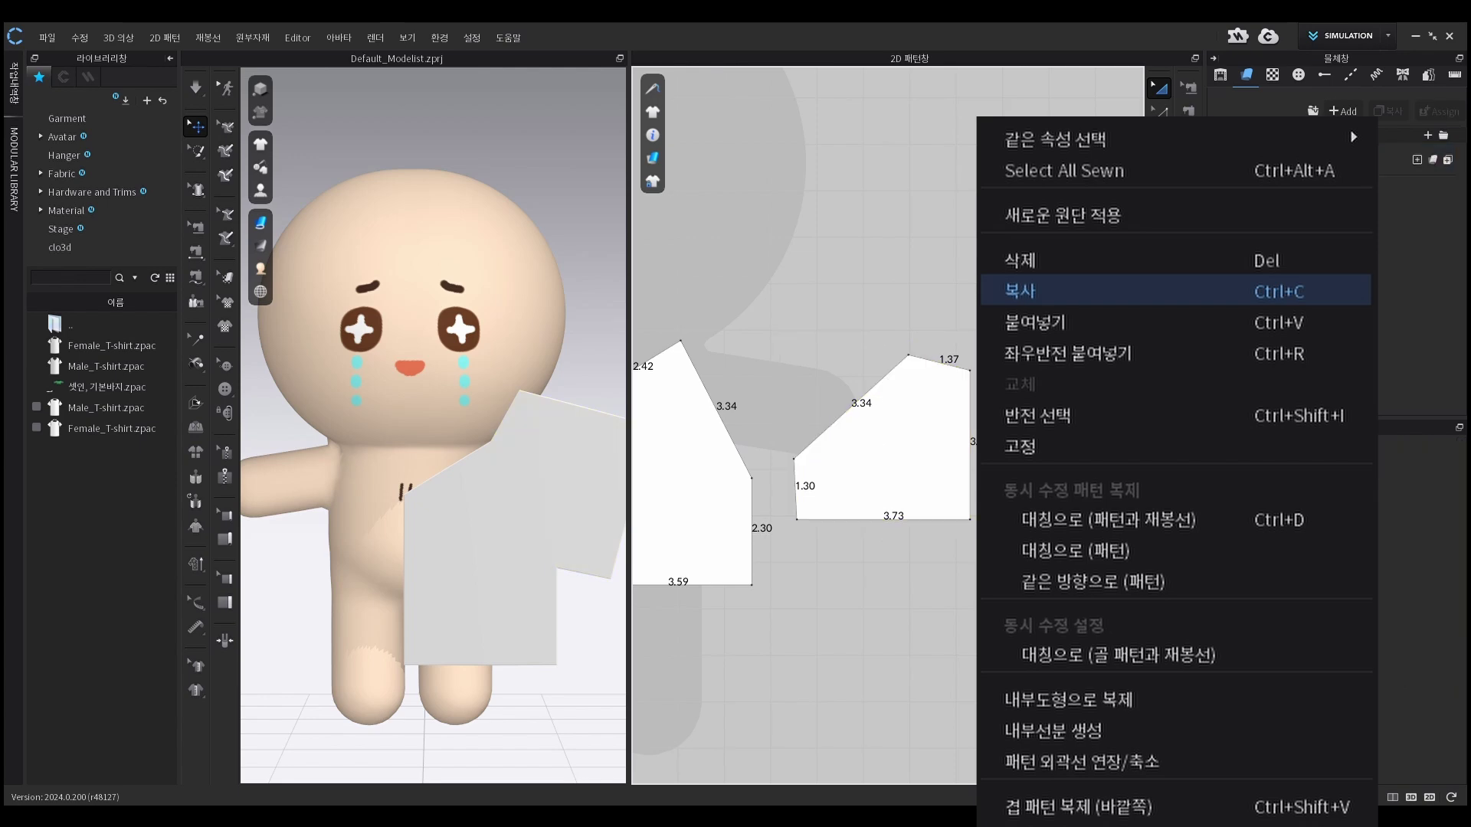
key(ctrl+r)
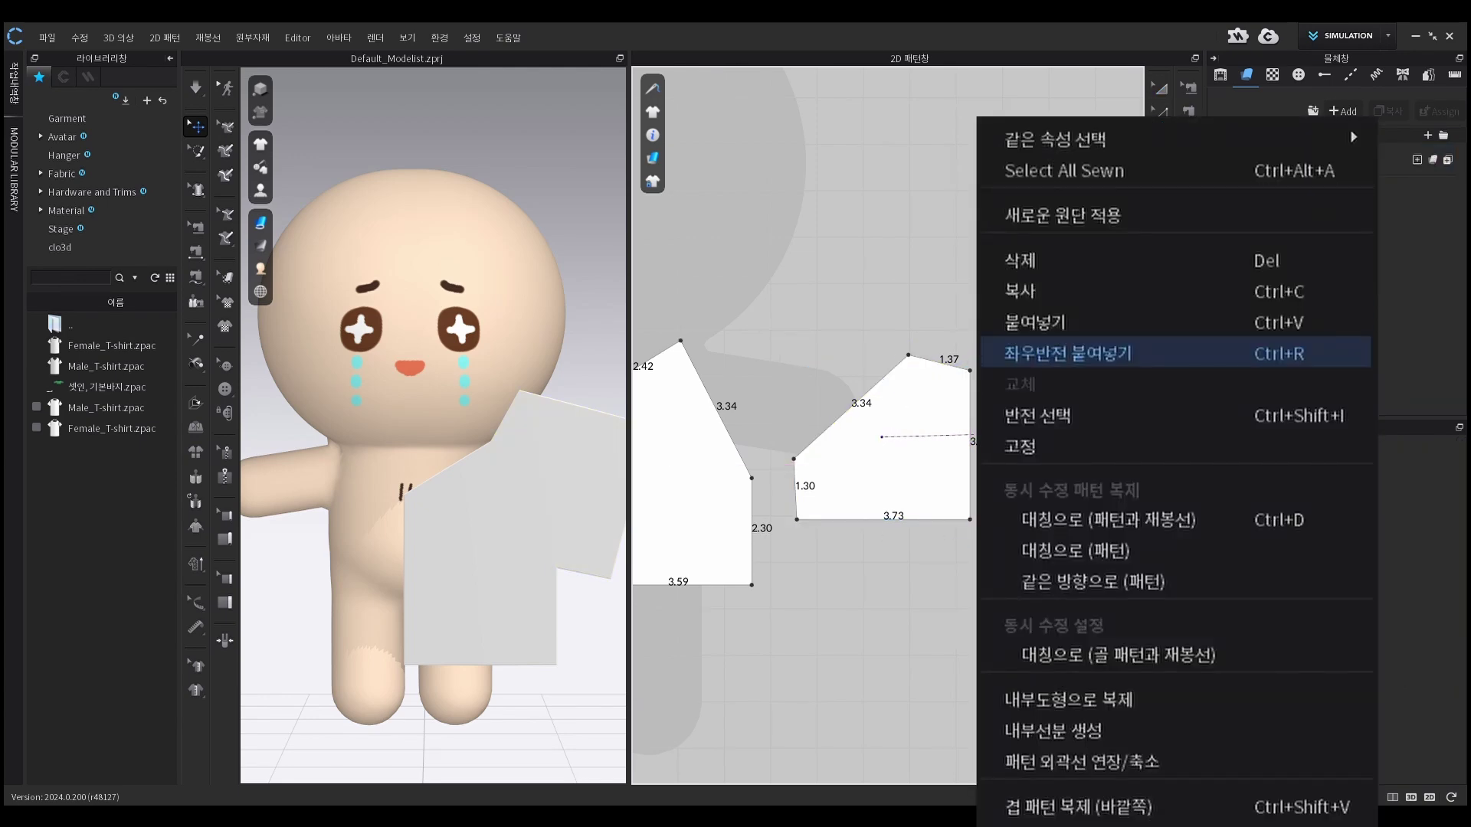
click(1073, 440)
Merge the two sleeve halves into one pattern along their facing 3.21 edges
key(z)
click(985, 431)
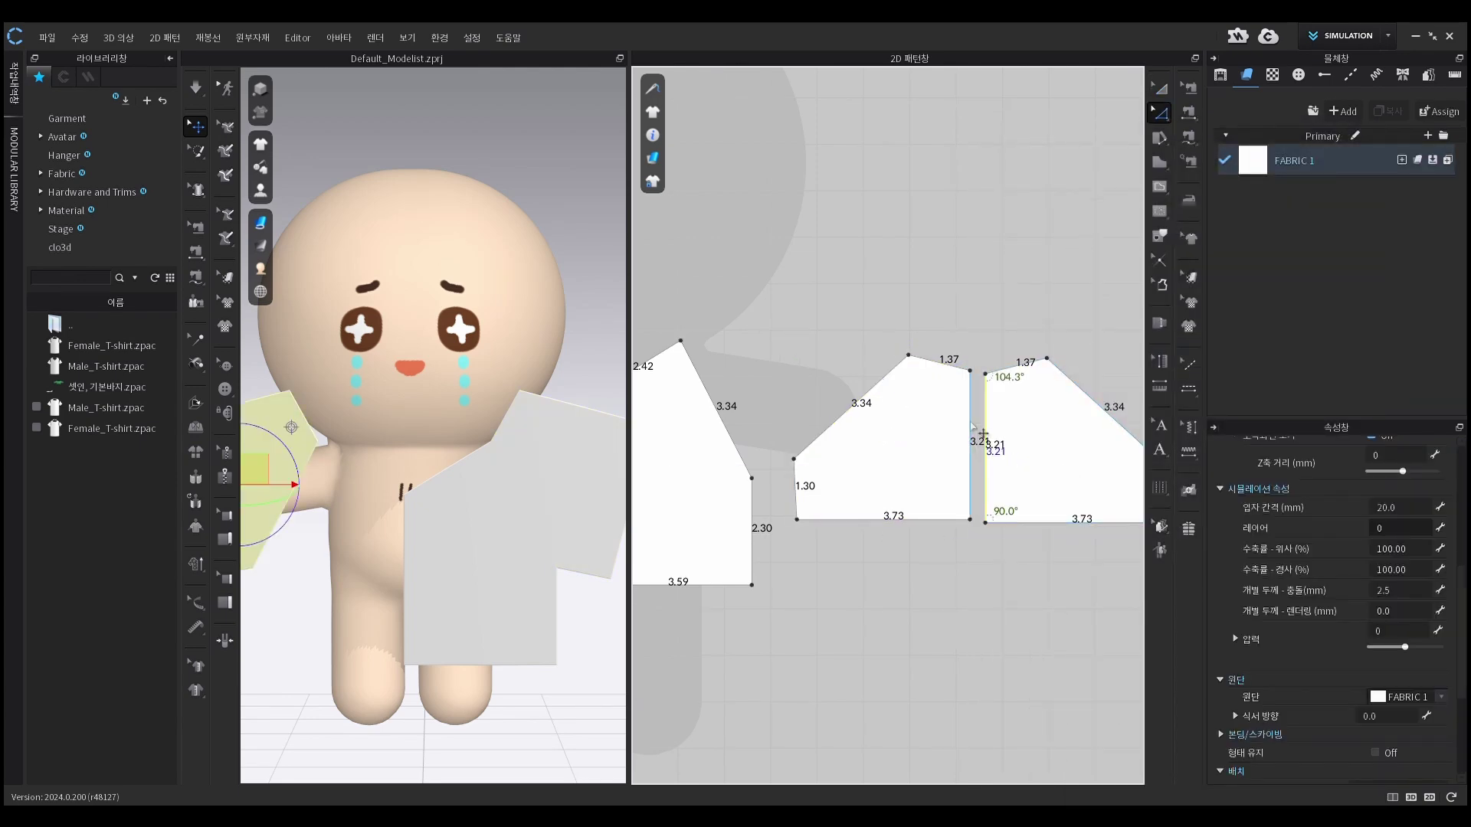
shift+click(969, 421)
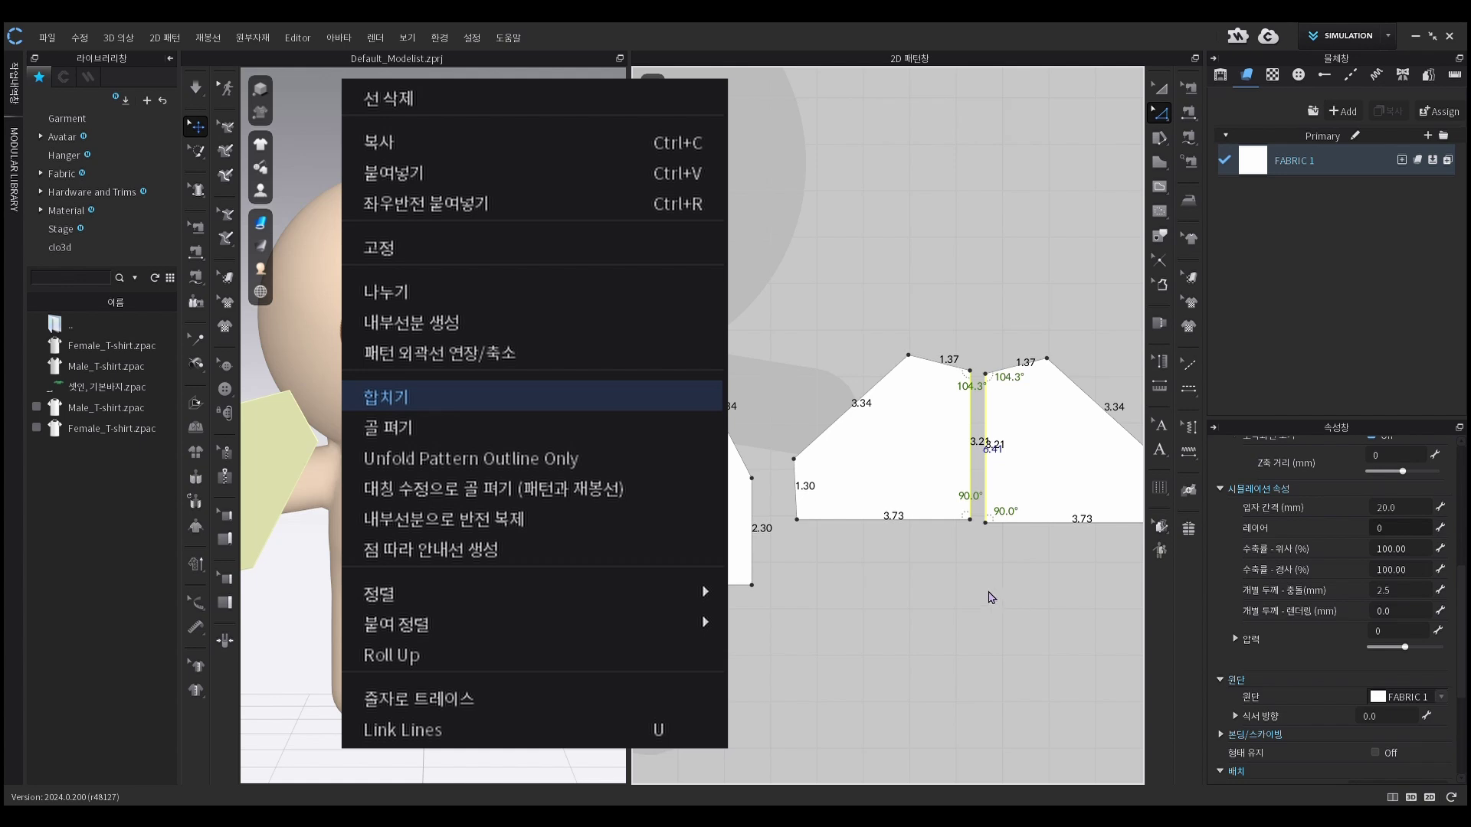
click(1011, 602)
middle_drag(1045, 565, 1023, 558)
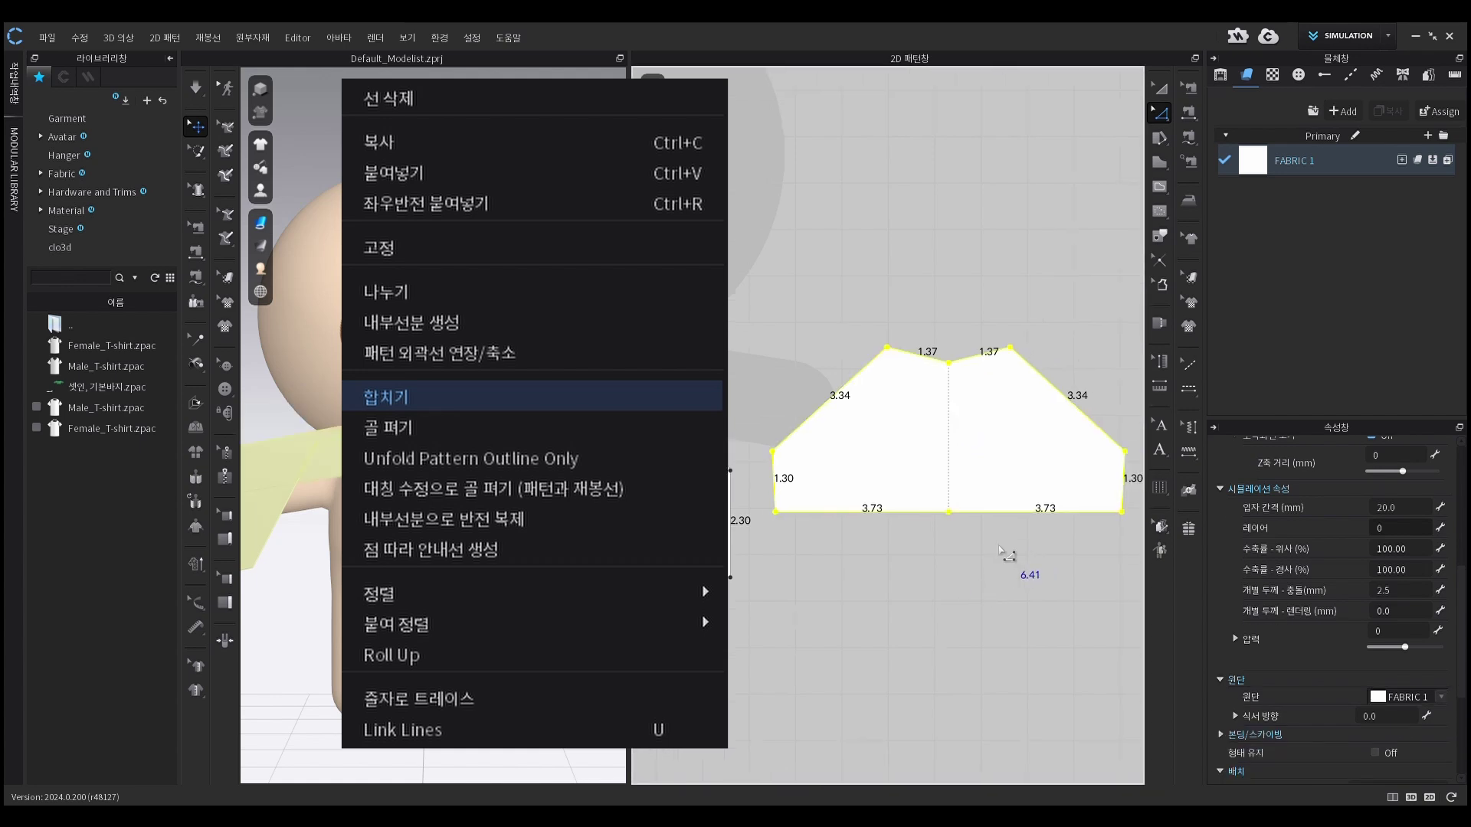
click(1003, 553)
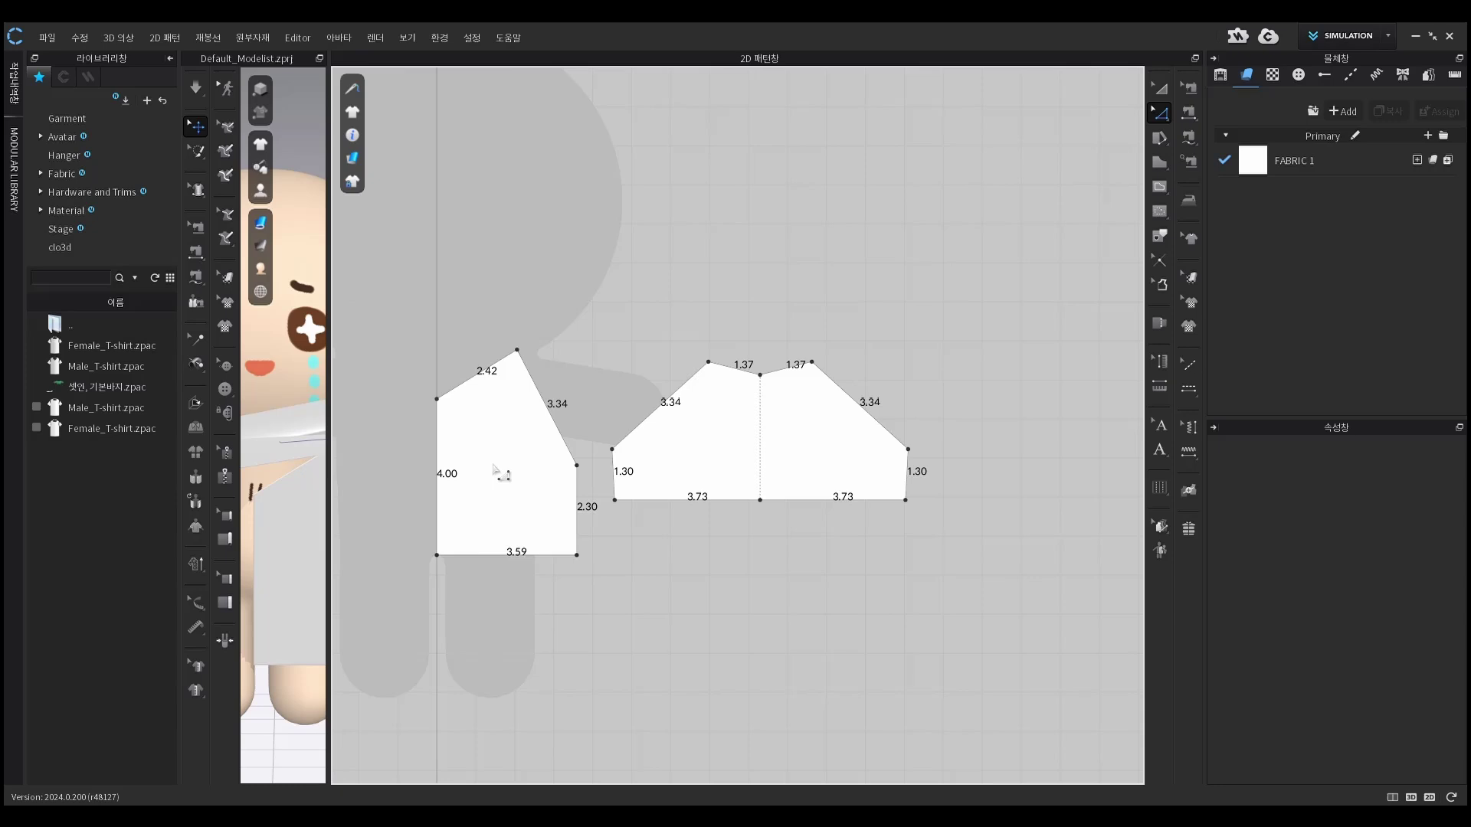
Copy the half-body pattern and paste it mirrored on the far side of the merged sleeve
key(a)
click(533, 425)
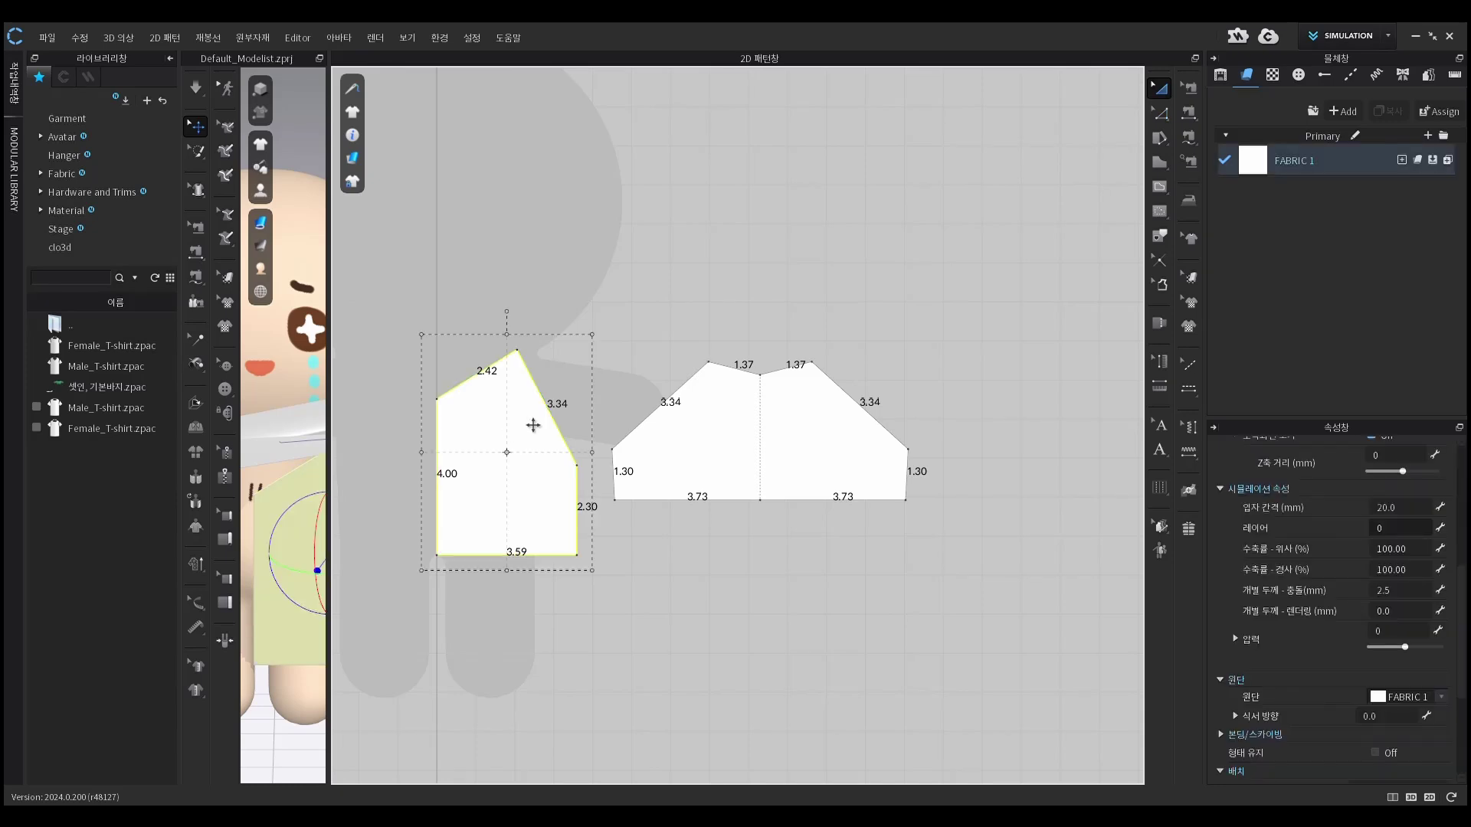
click(783, 270)
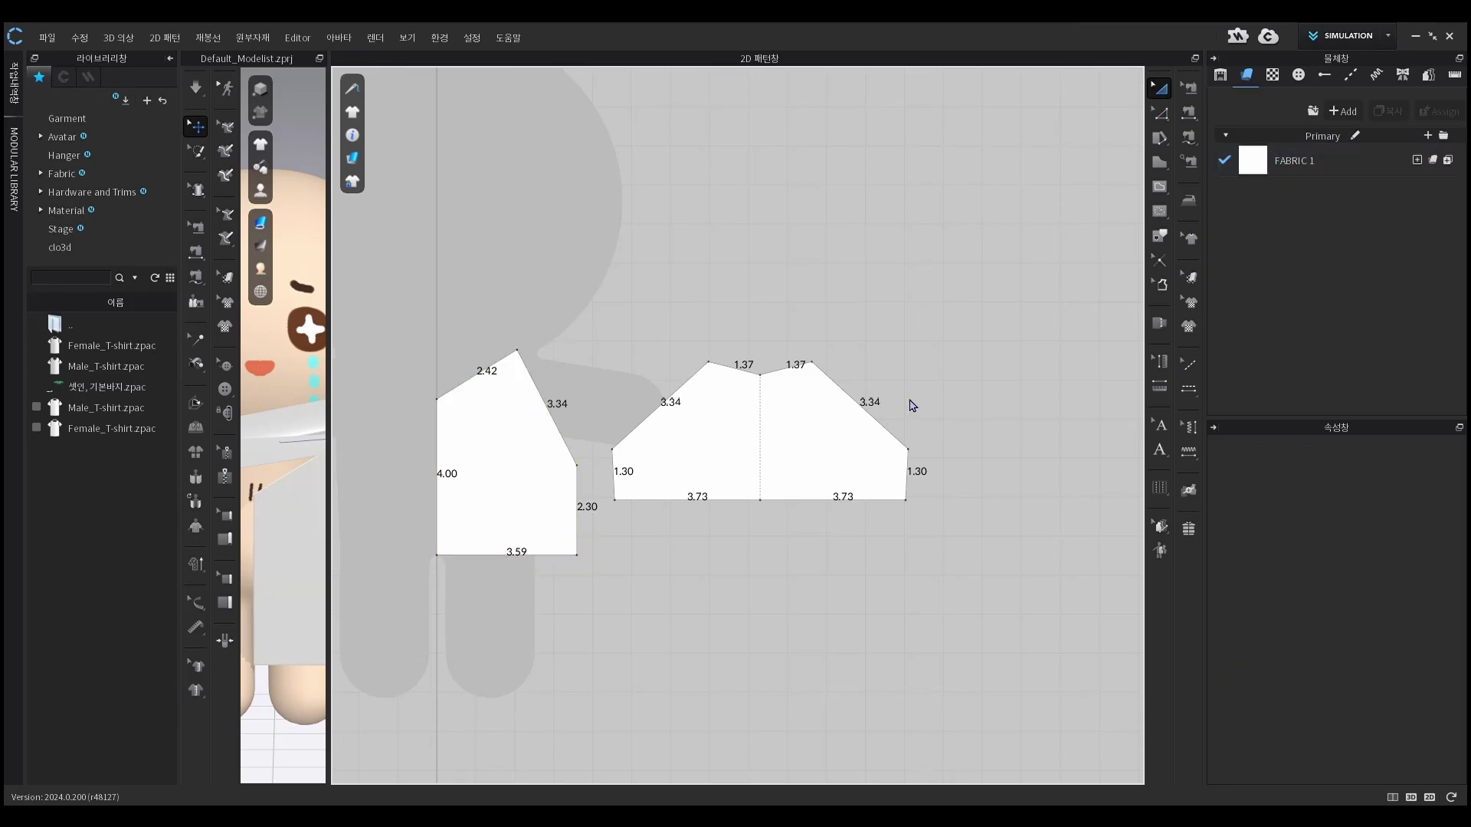
key(ctrl+v)
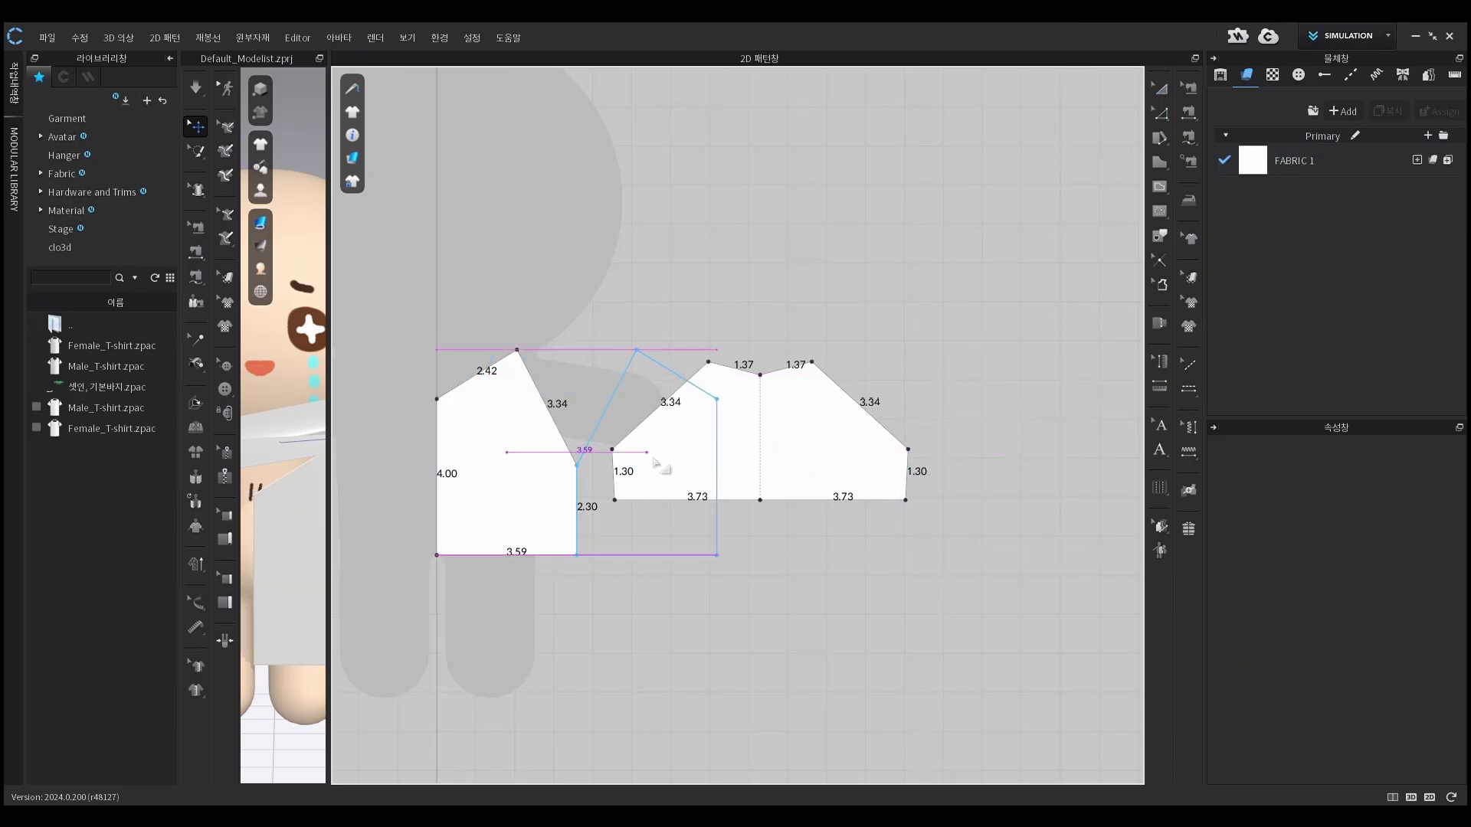
click(1027, 457)
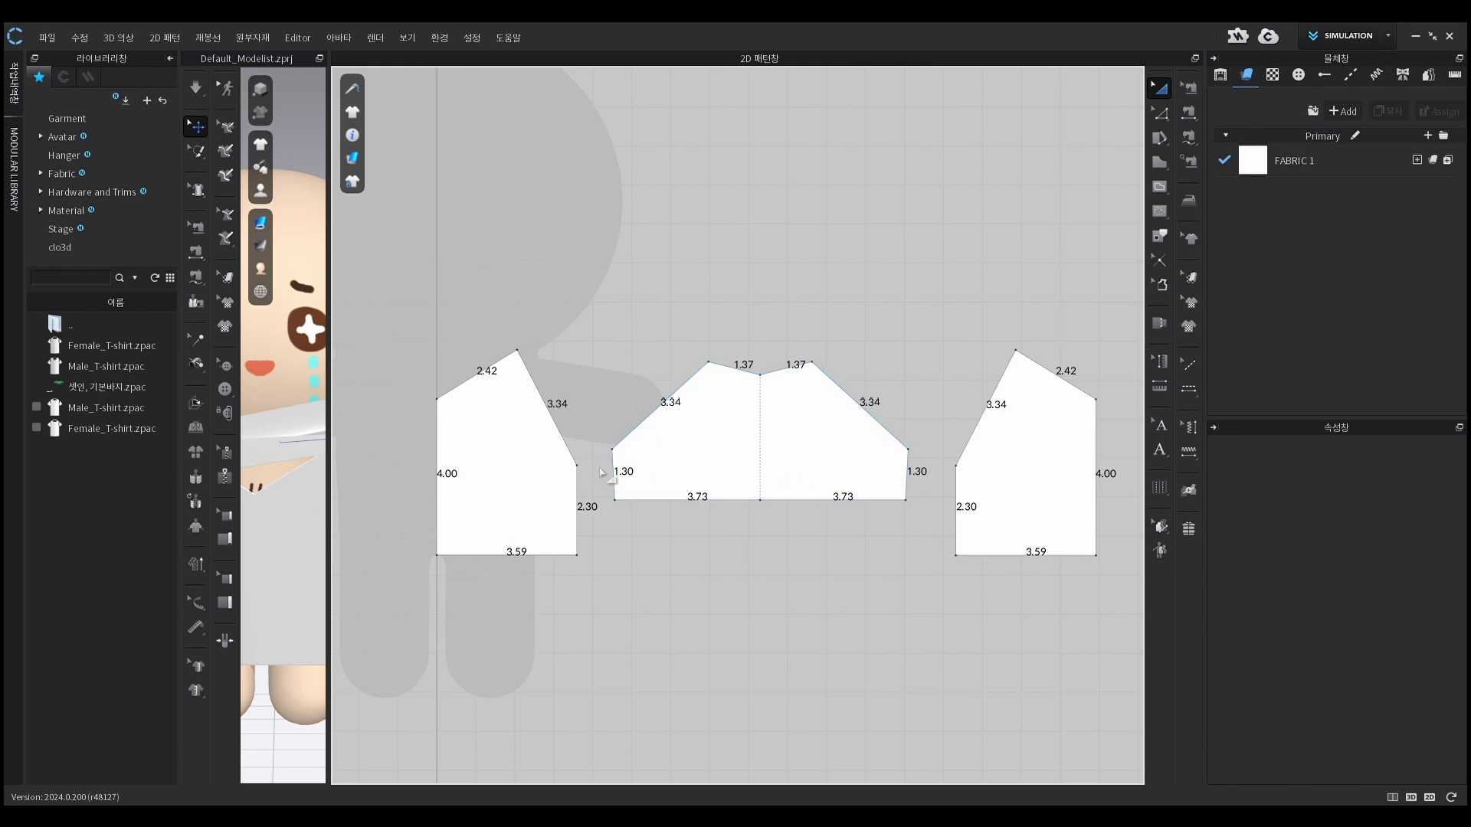
Enlarge the 3D window and display the avatar's arrangement points
drag(329, 398, 963, 328)
right_drag(866, 364, 796, 377)
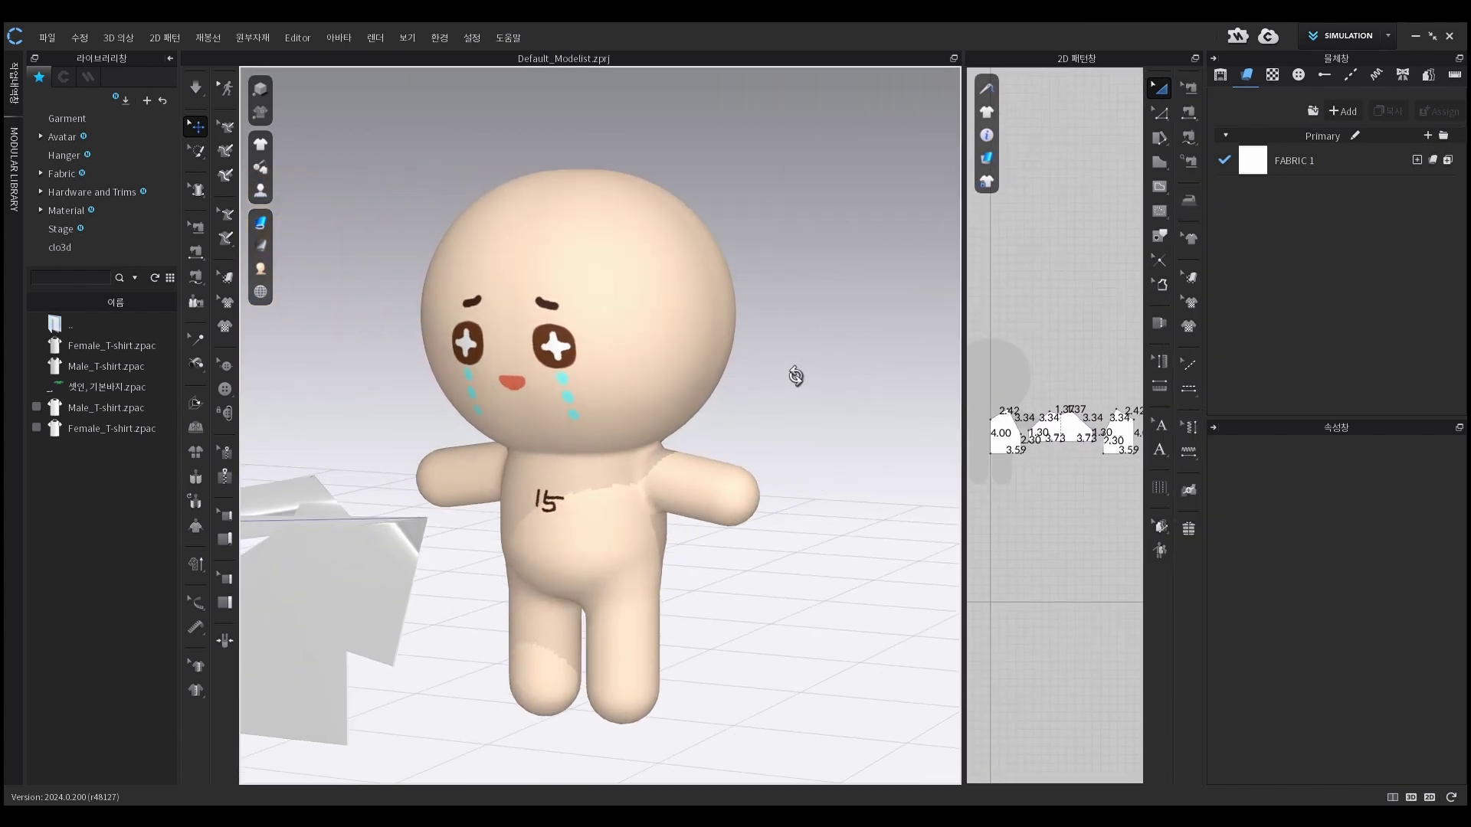
mouse_move(254, 193)
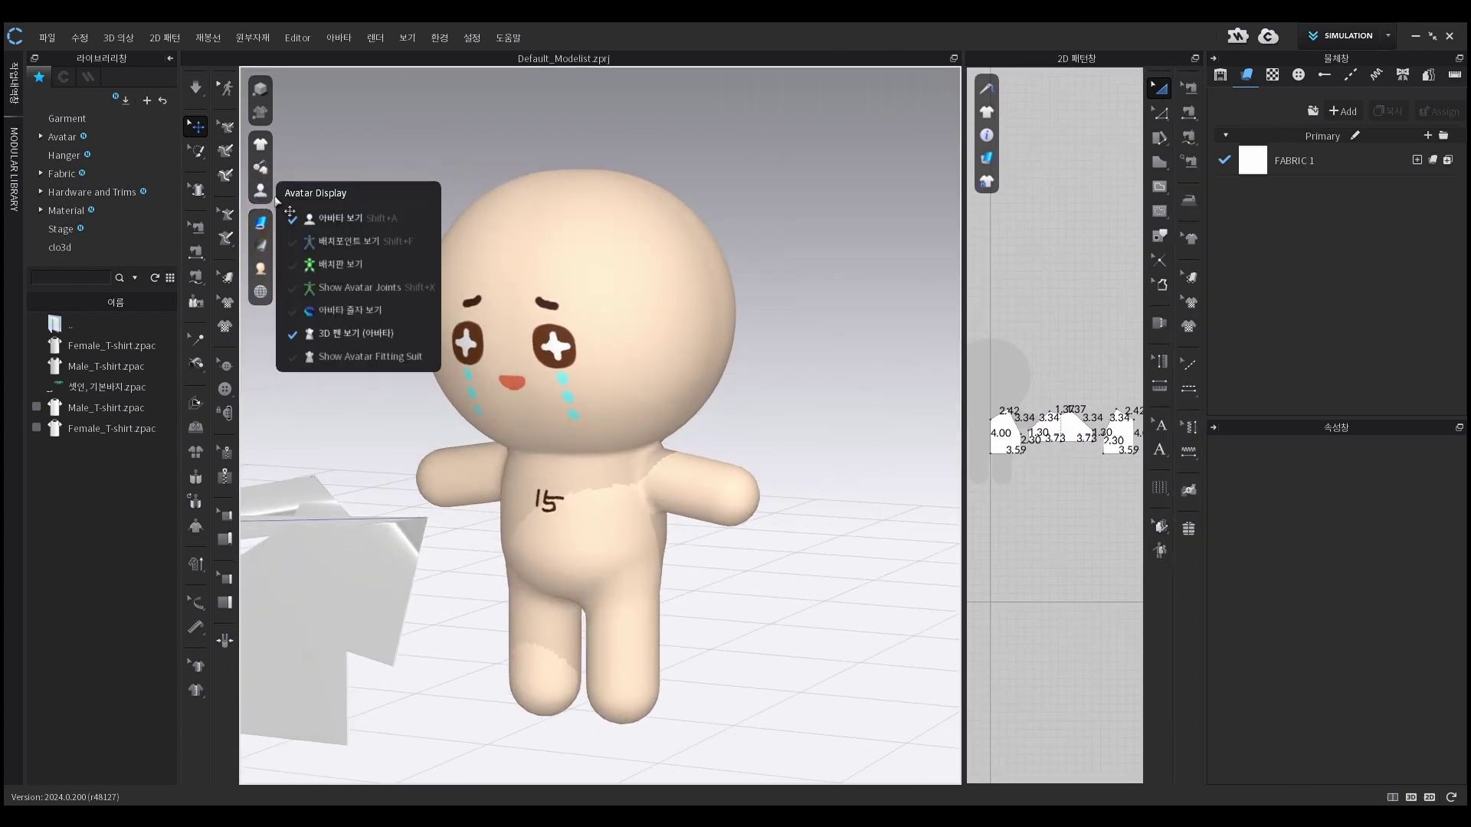
click(346, 240)
right_drag(844, 502, 789, 531)
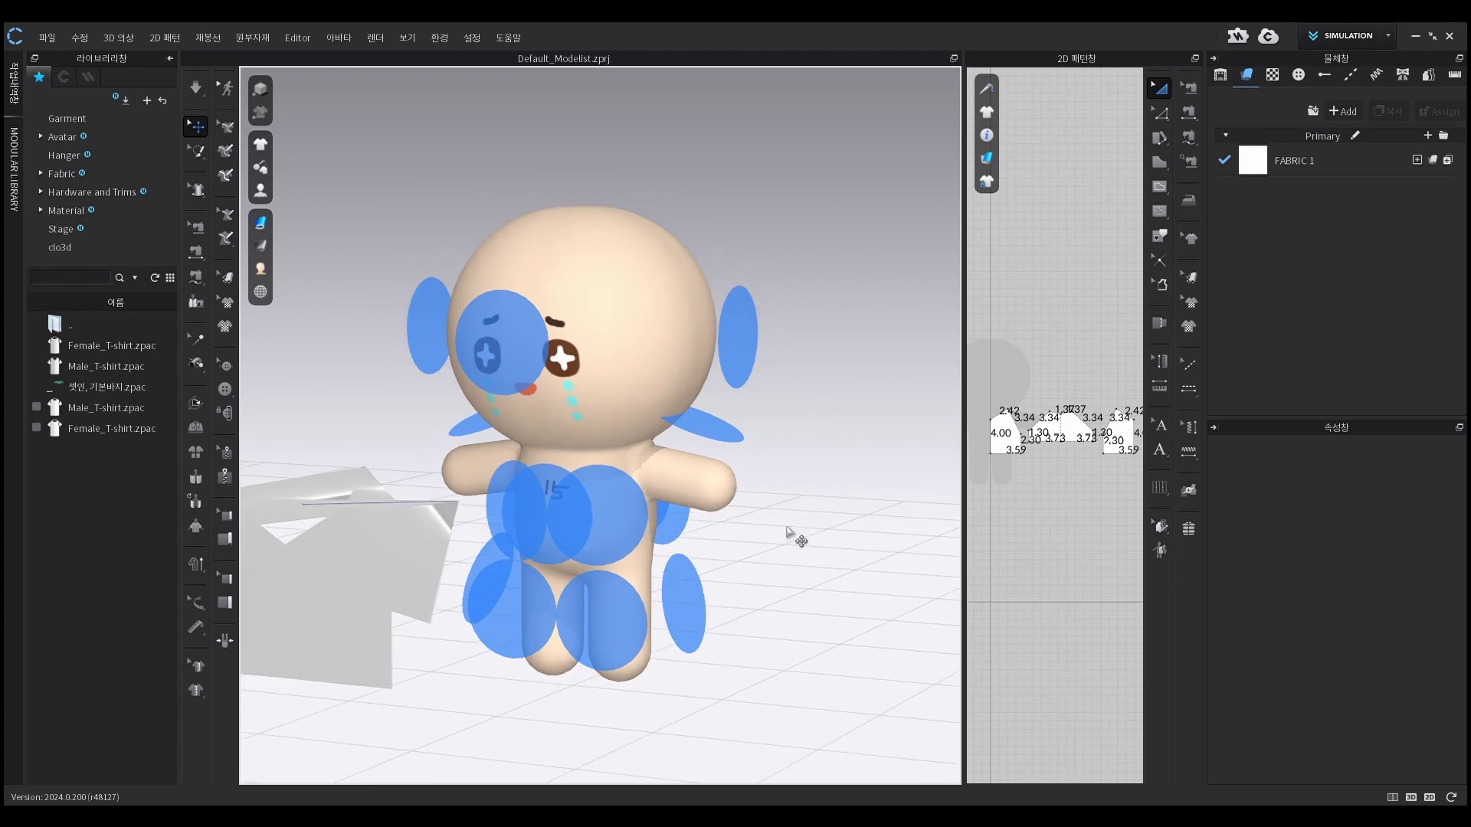
Place the front half-body pattern on the avatar's chest arrangement point and the sleeve pattern on the arm's arrangement point
drag(963, 509, 688, 520)
click(808, 455)
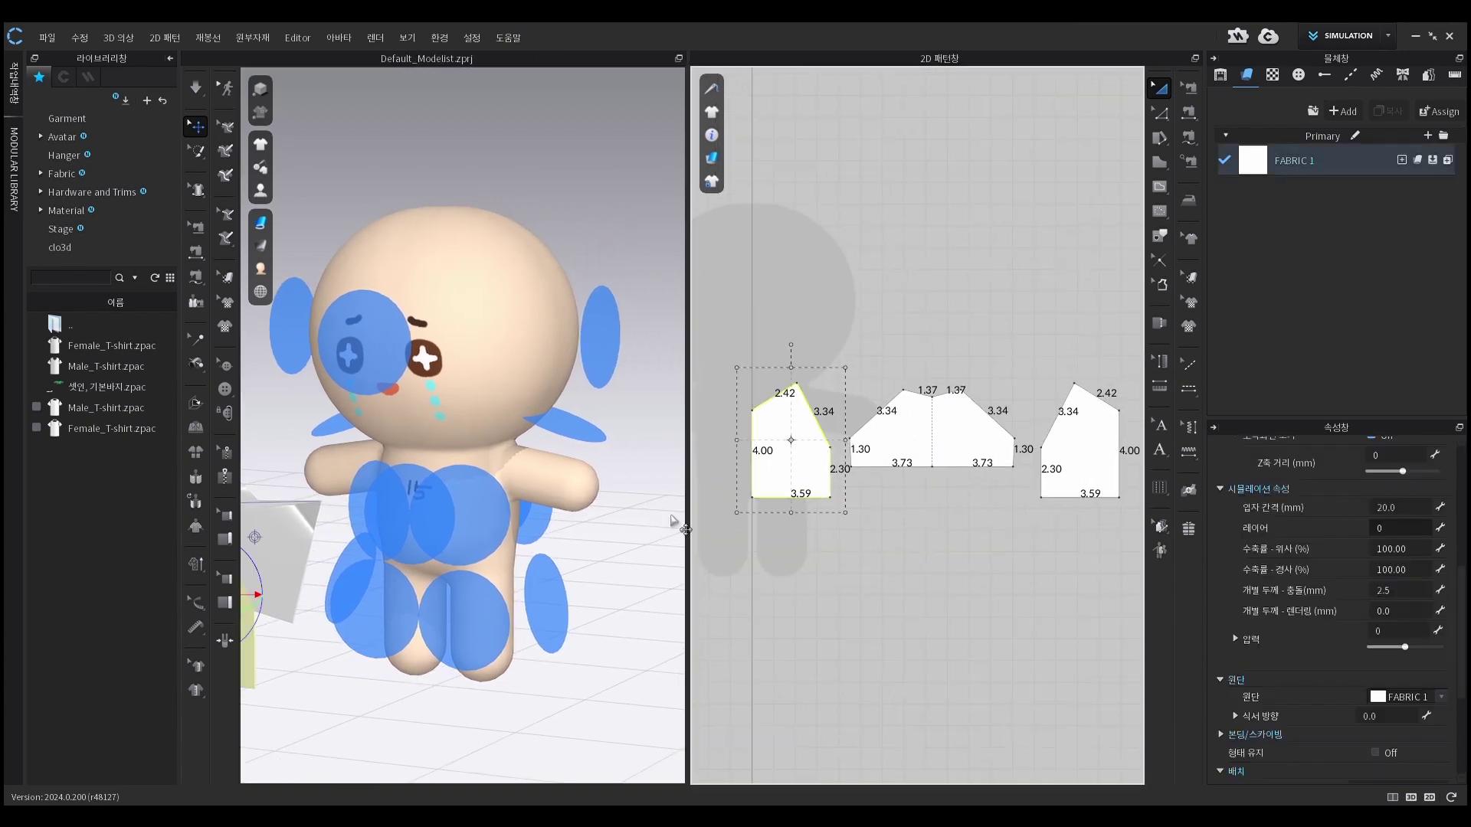
click(465, 516)
right_drag(611, 551, 584, 452)
click(528, 439)
right_drag(642, 555, 483, 568)
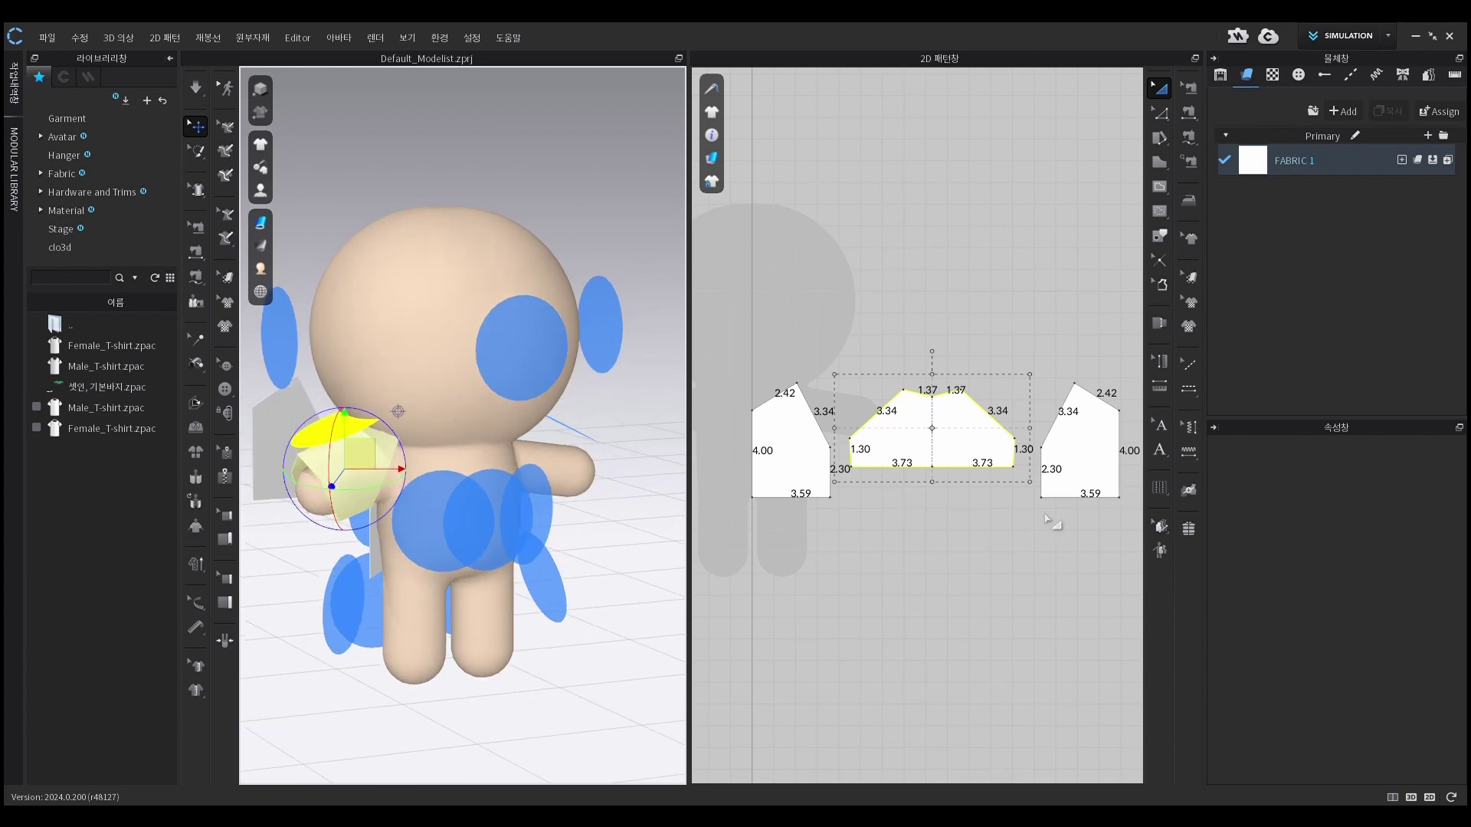
Place the mirrored half-body pattern on the avatar's back arrangement point and hide the arrangement points
click(1095, 465)
click(421, 527)
right_drag(586, 580, 605, 521)
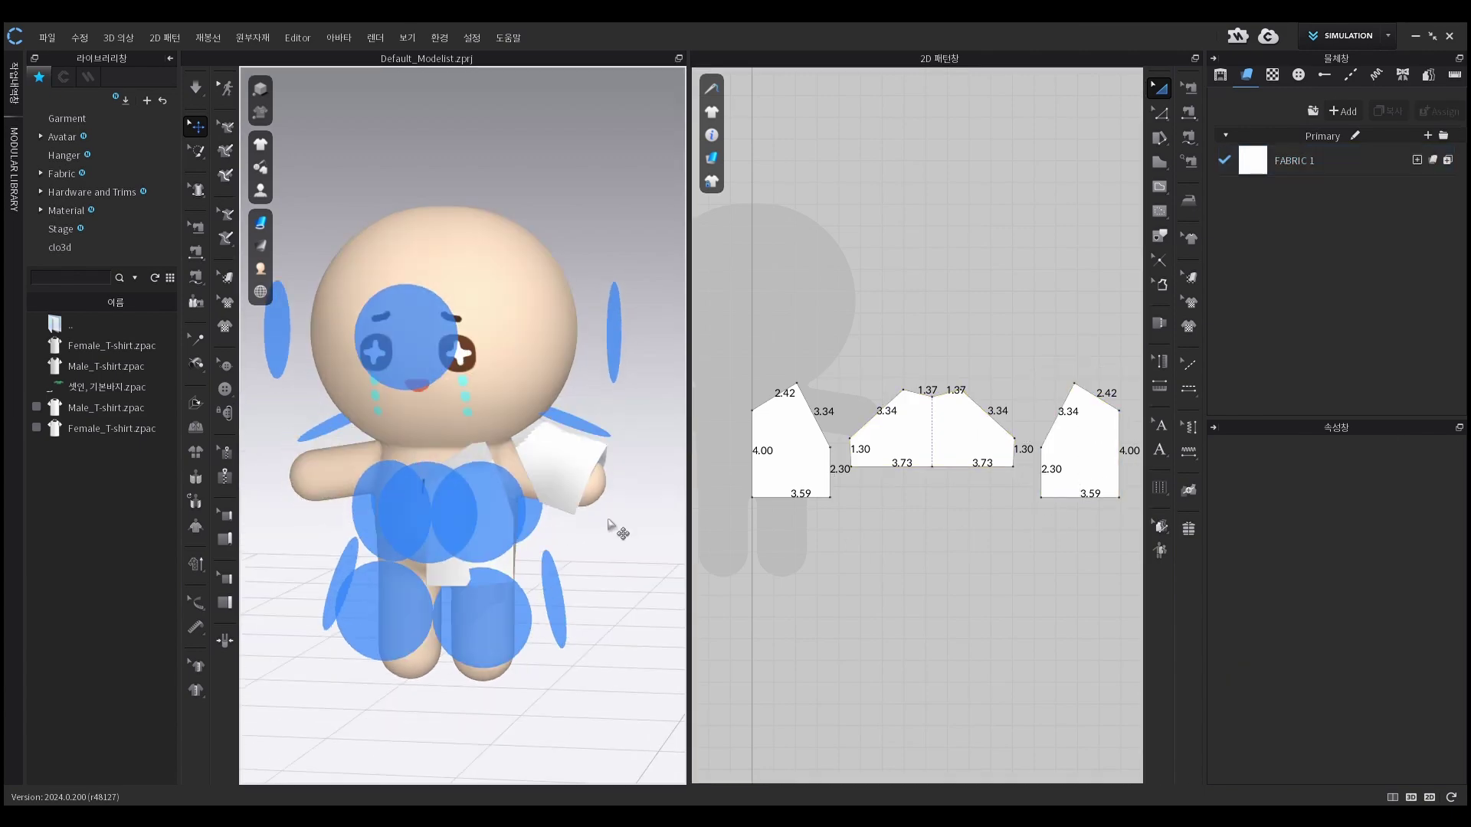
key(shift+f)
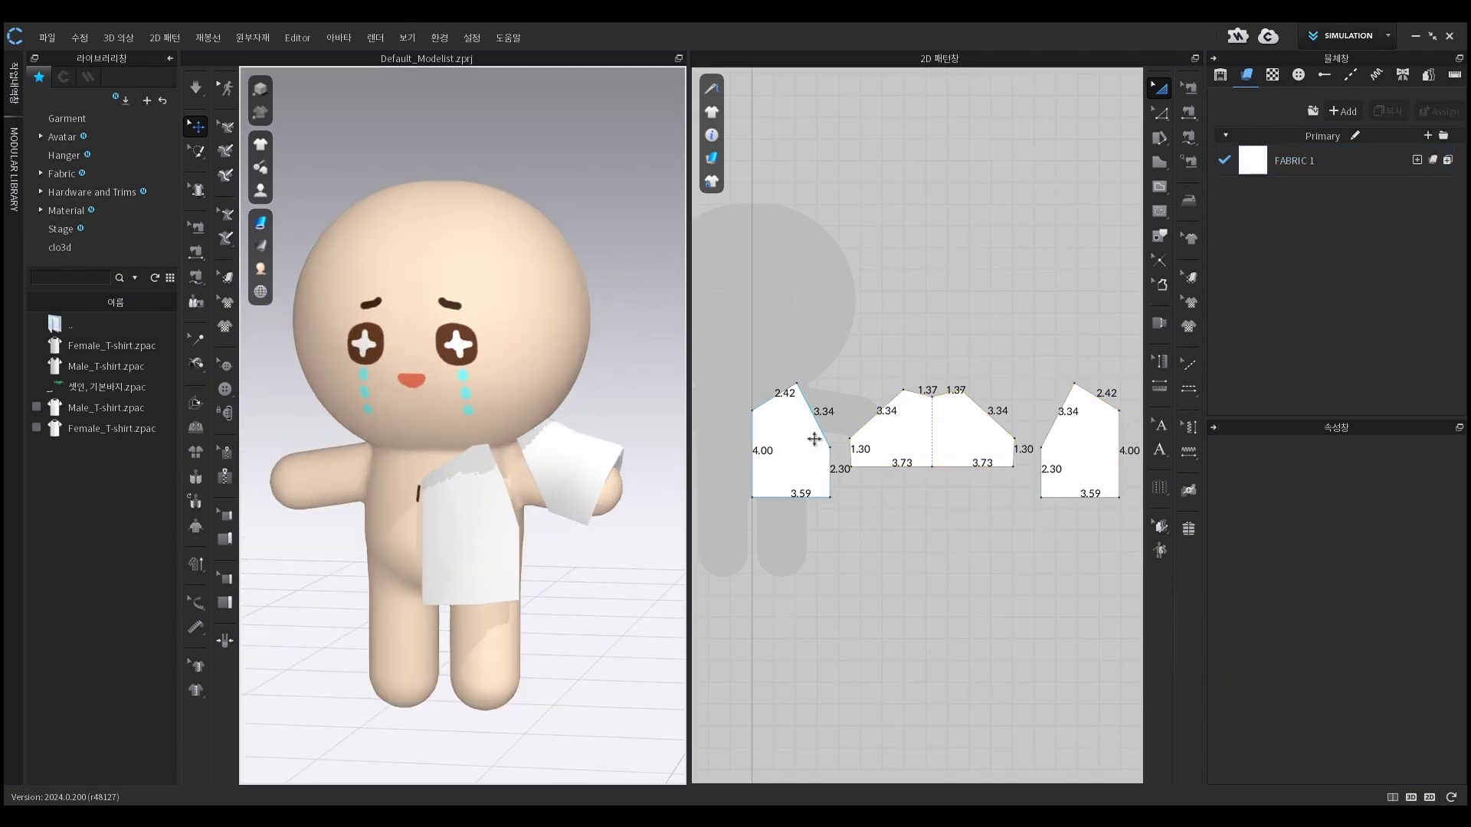
Pick several spots on the front body piece in 3D and compare them with the marked positions on its 2D pattern
click(799, 442)
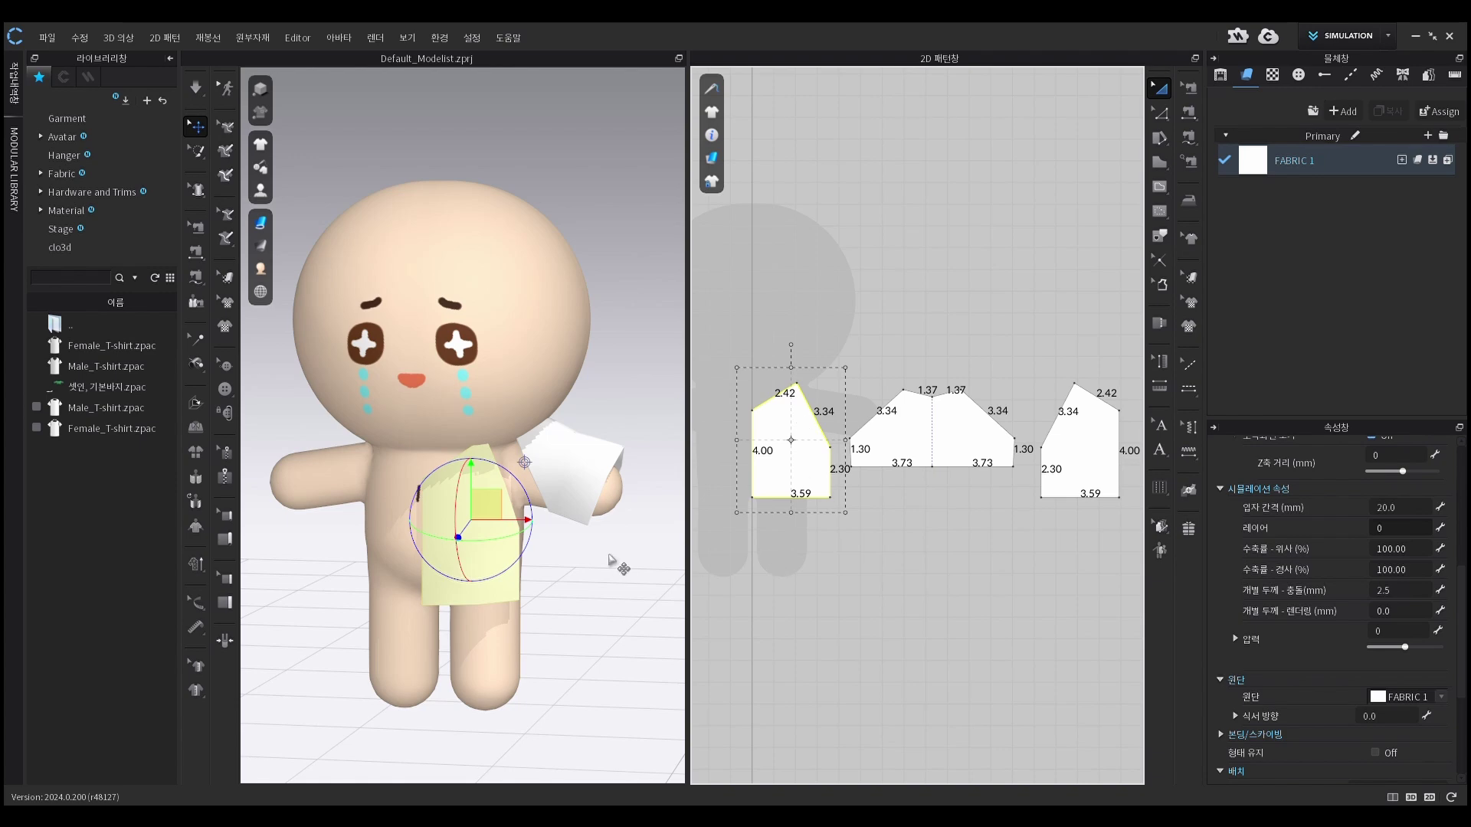
scroll(609, 563, up, 5)
click(613, 613)
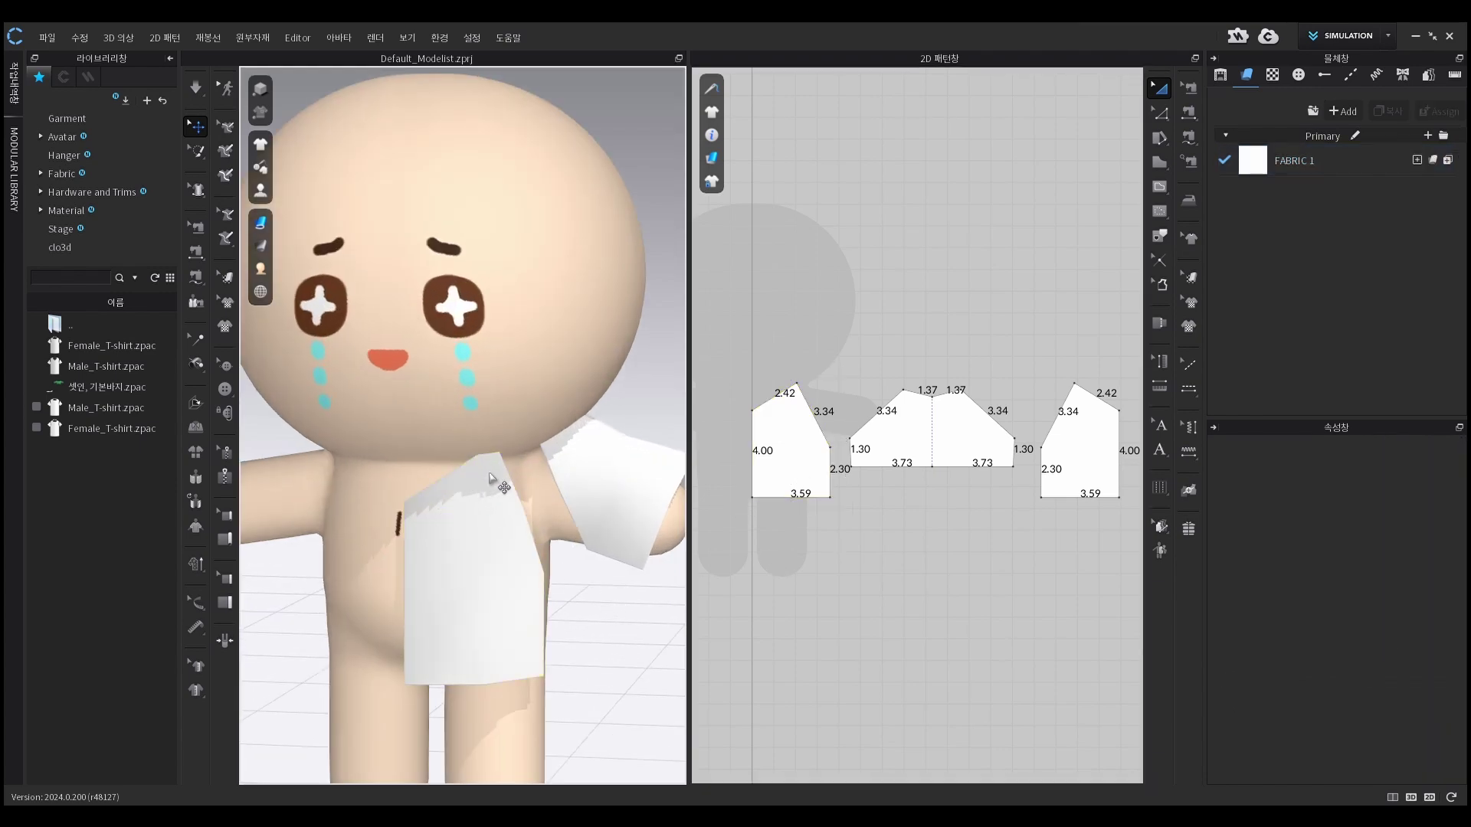
click(490, 479)
scroll(797, 410, down, 3)
scroll(801, 406, up, 3)
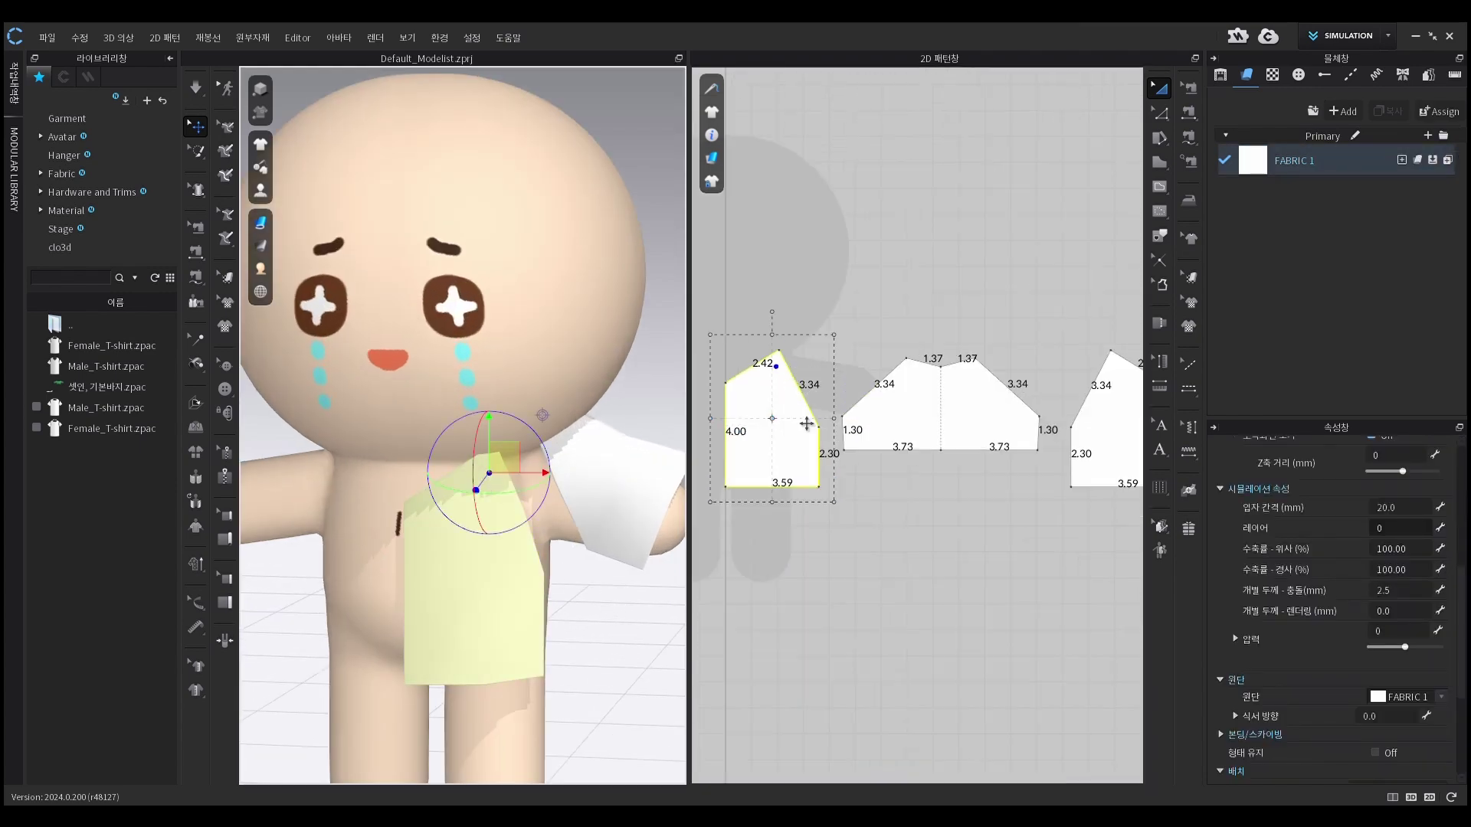
scroll(800, 406, down, 3)
scroll(803, 403, up, 8)
scroll(802, 404, down, 5)
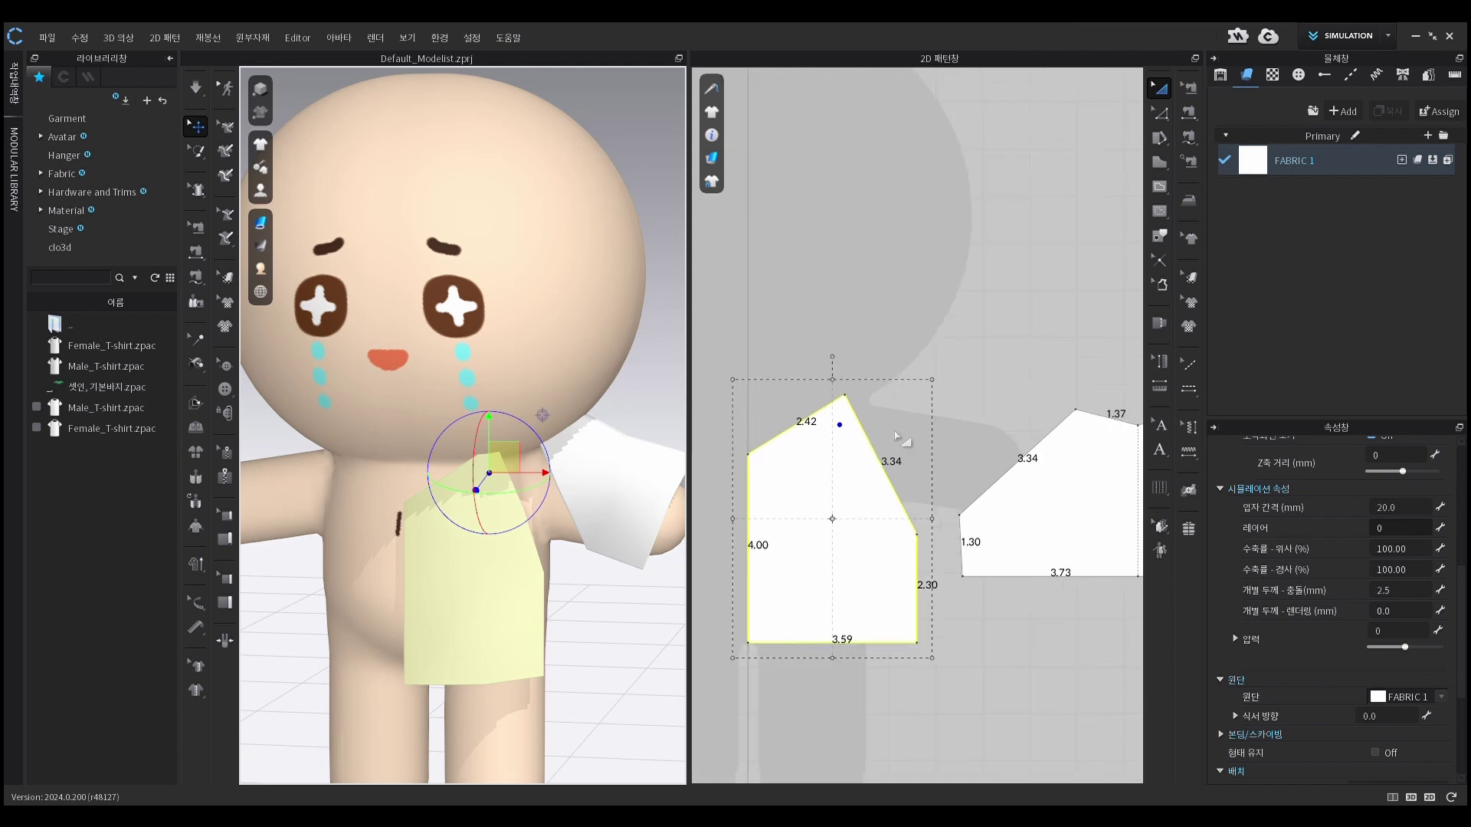
click(540, 523)
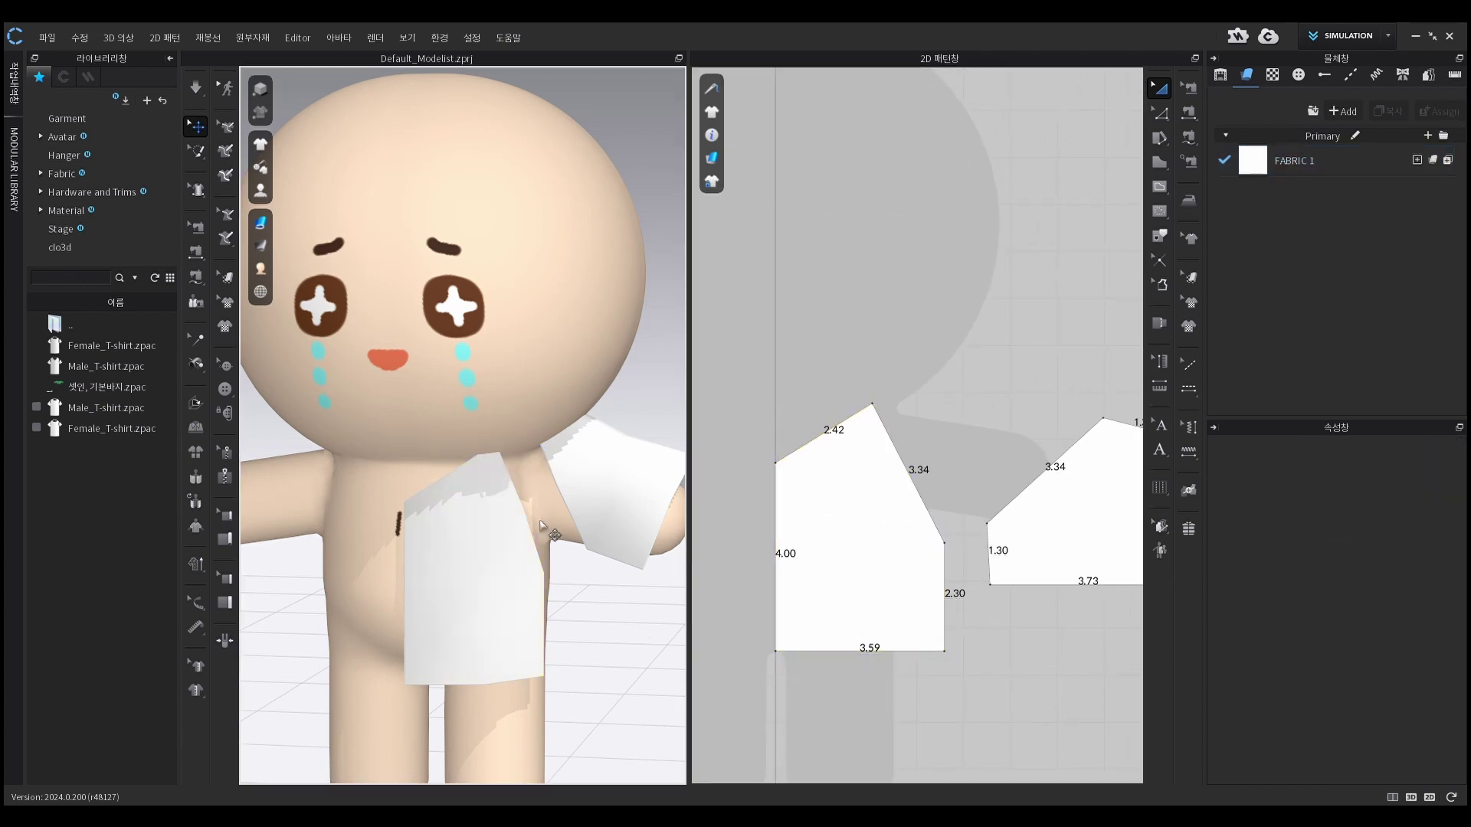
click(488, 475)
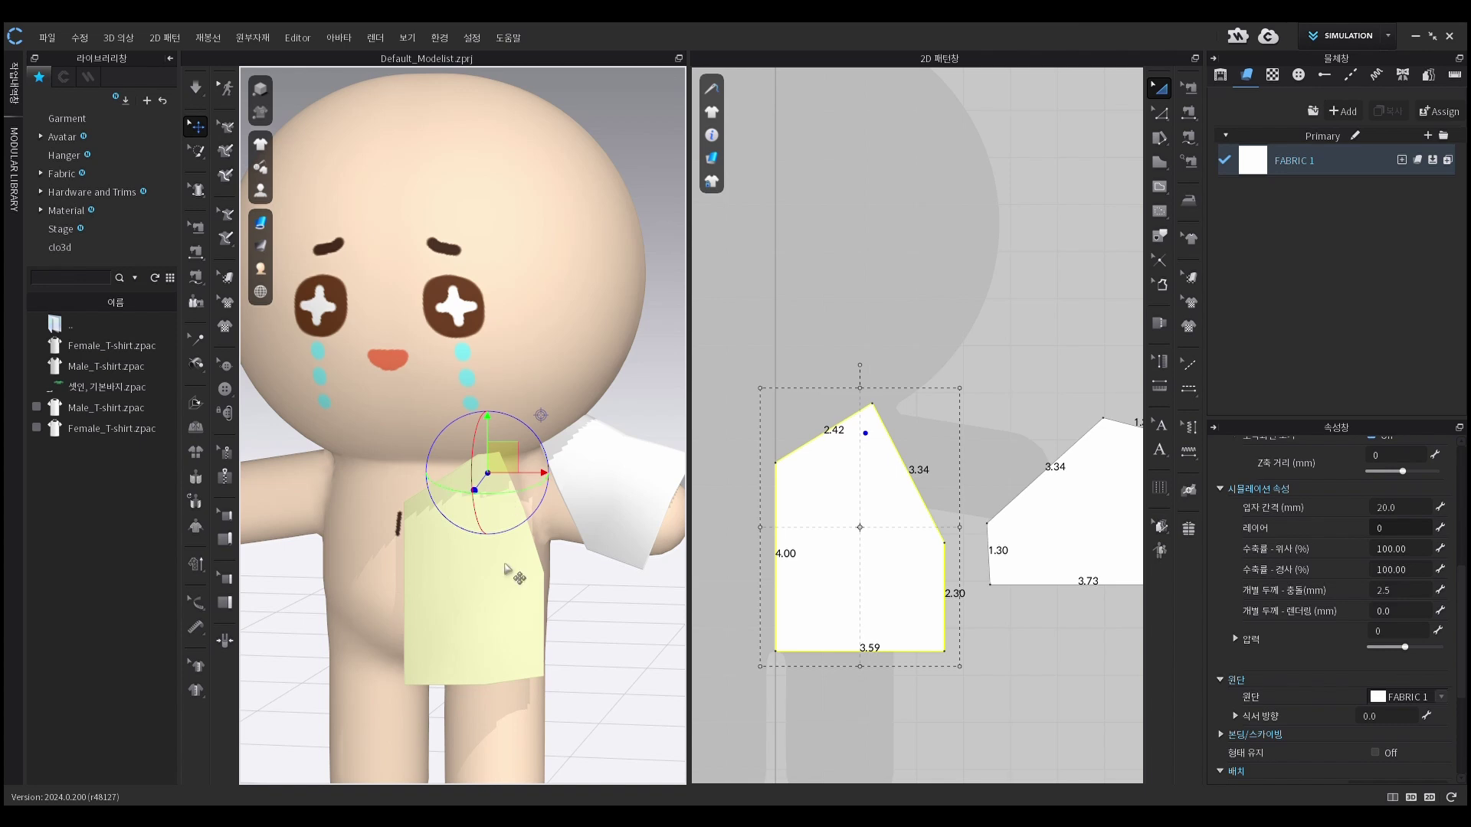
click(524, 663)
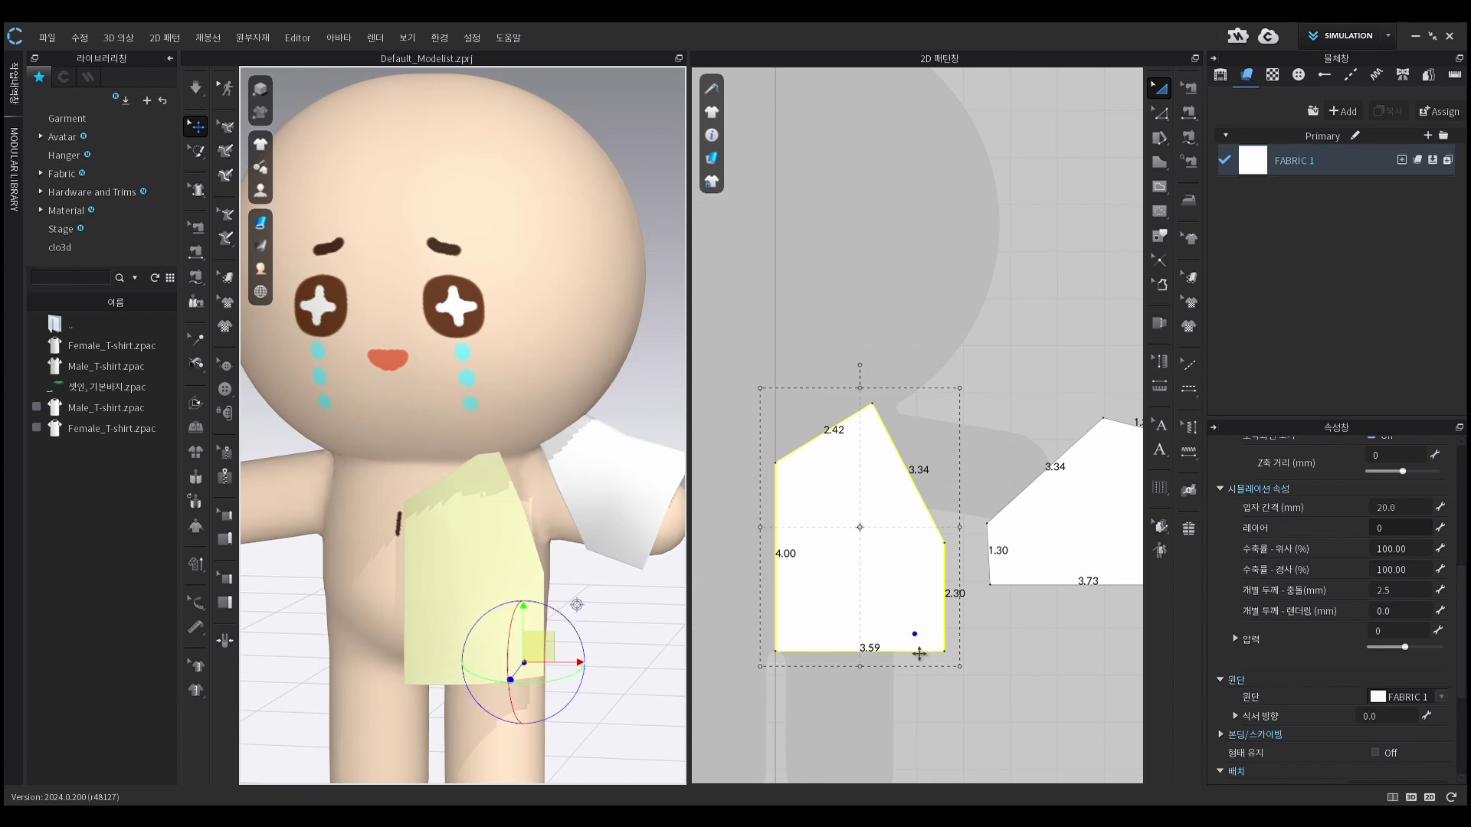
click(421, 674)
click(521, 571)
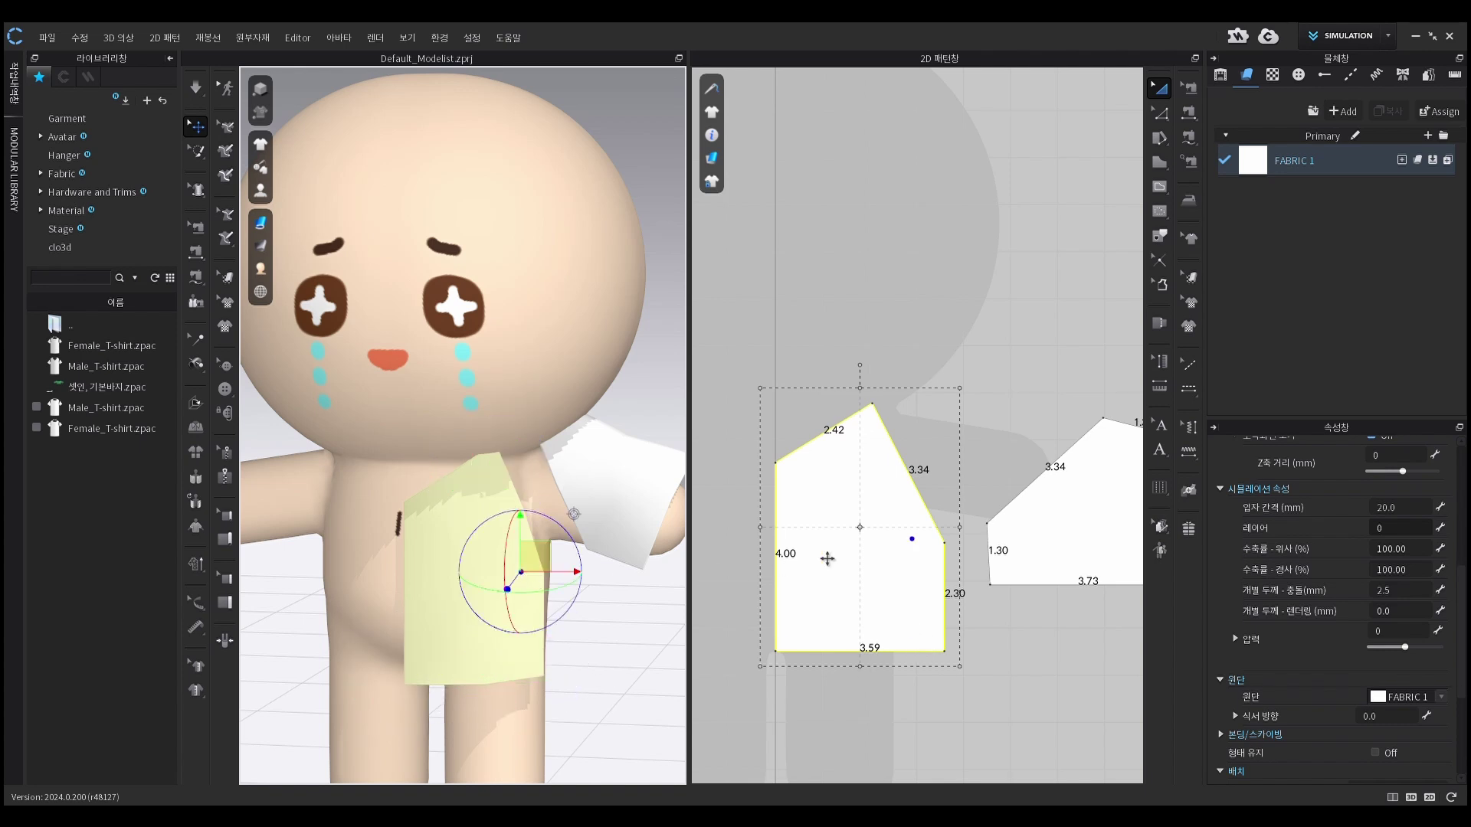
click(661, 399)
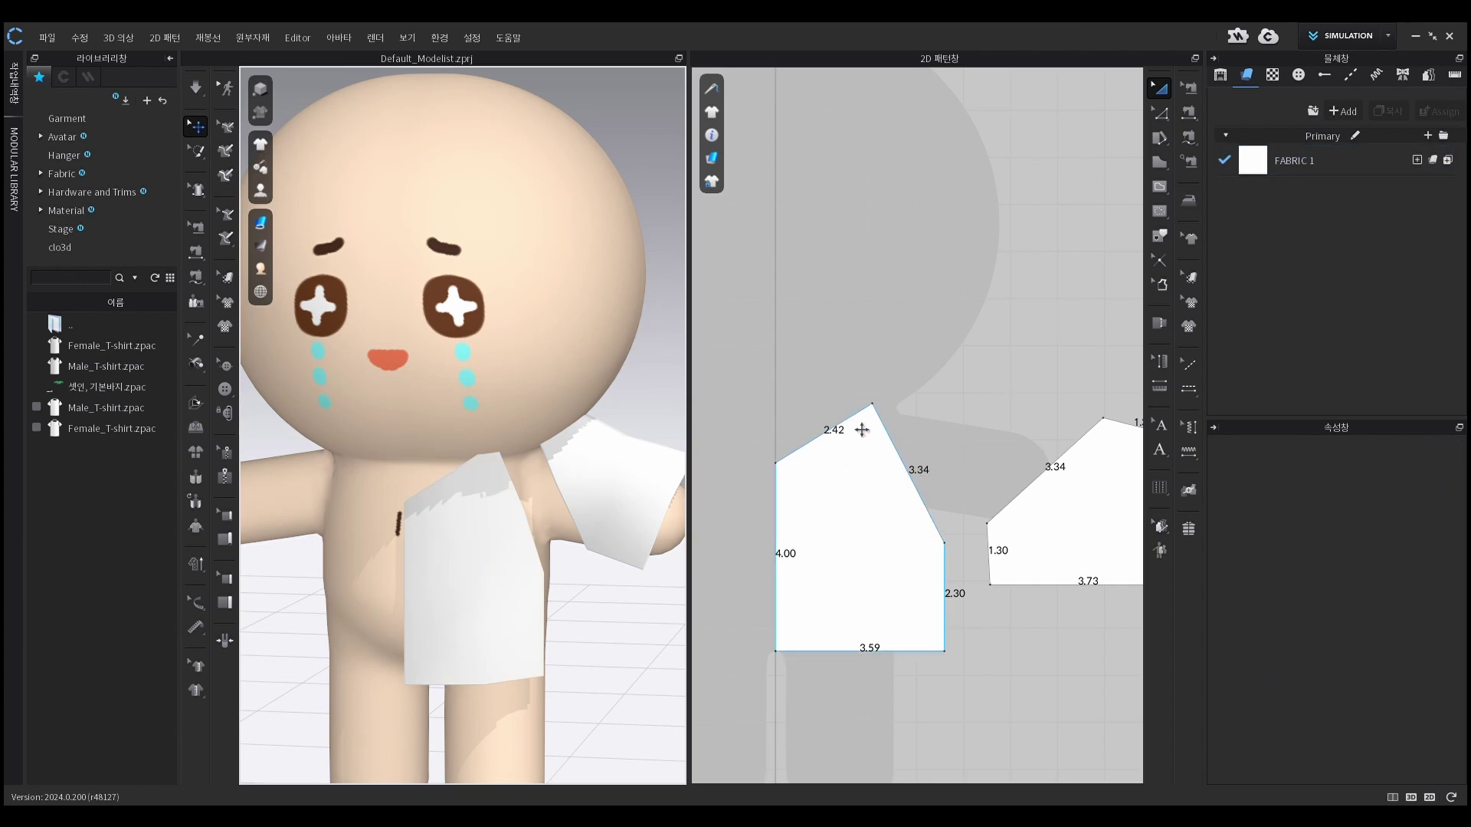
Sew the front body's slanted 3.34 edge to the sleeve's facing 3.34 edge with Segment Sewing
key(n)
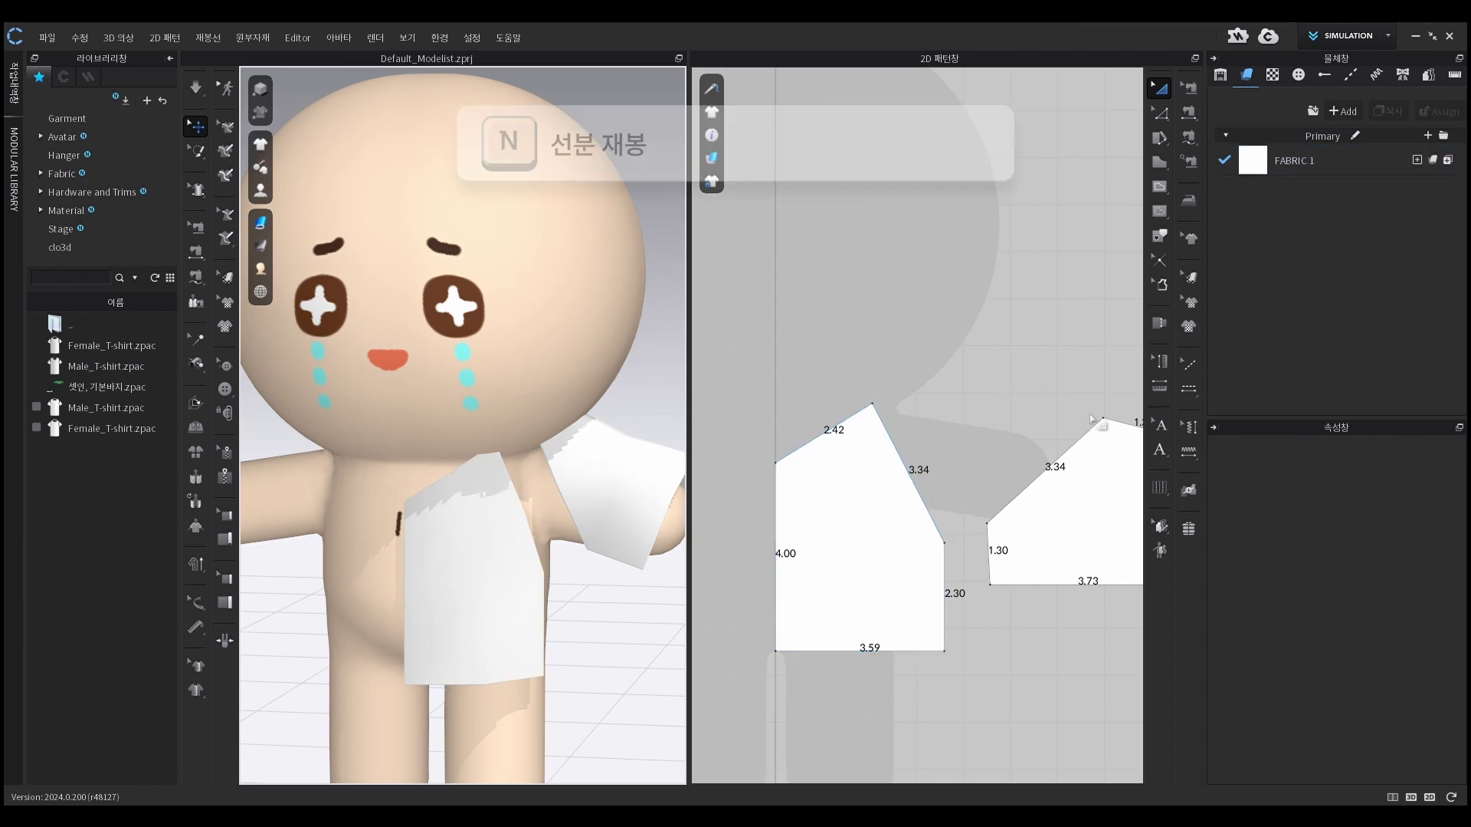
right_drag(1000, 421, 951, 440)
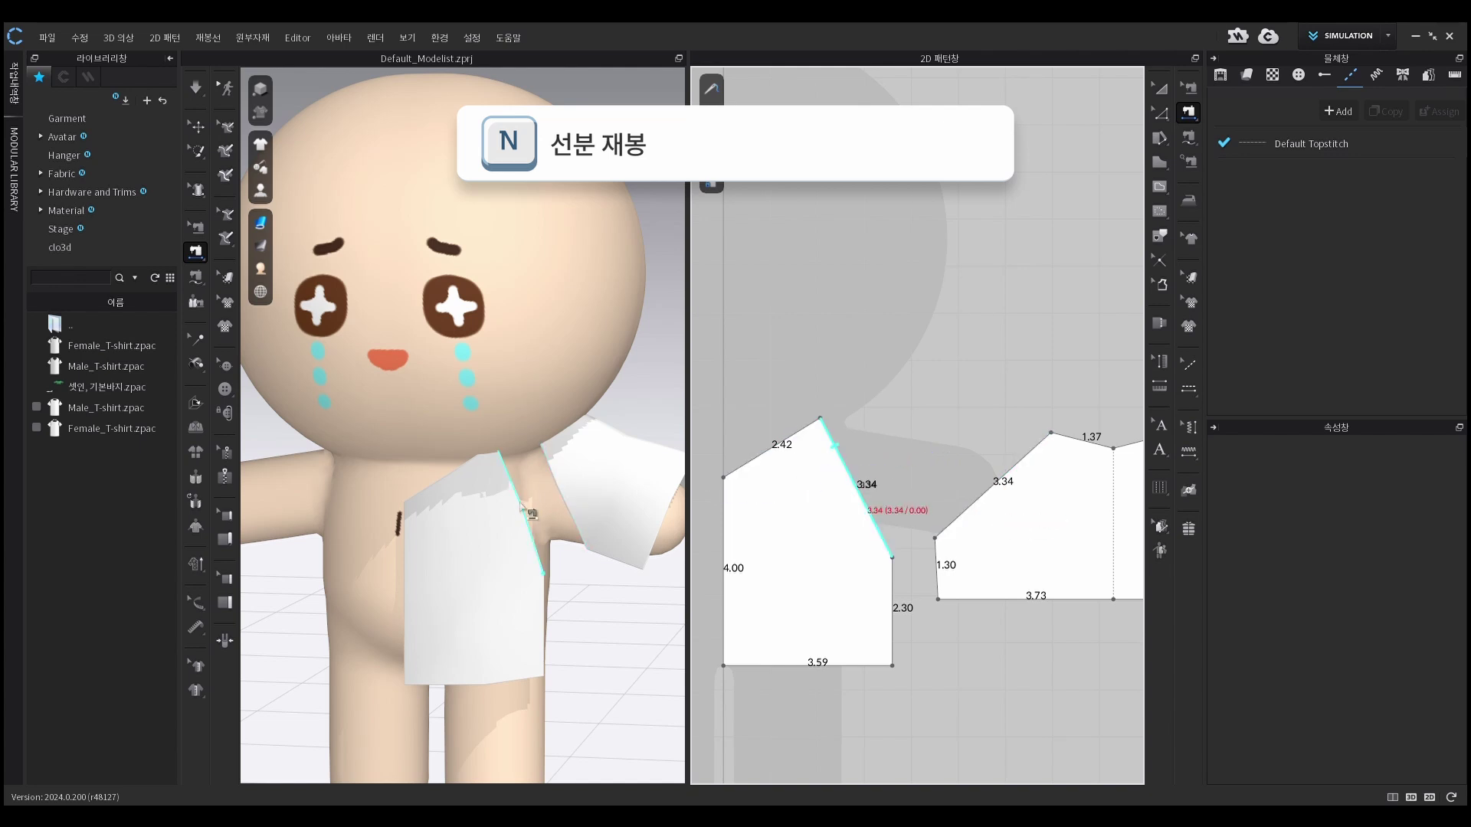
click(829, 441)
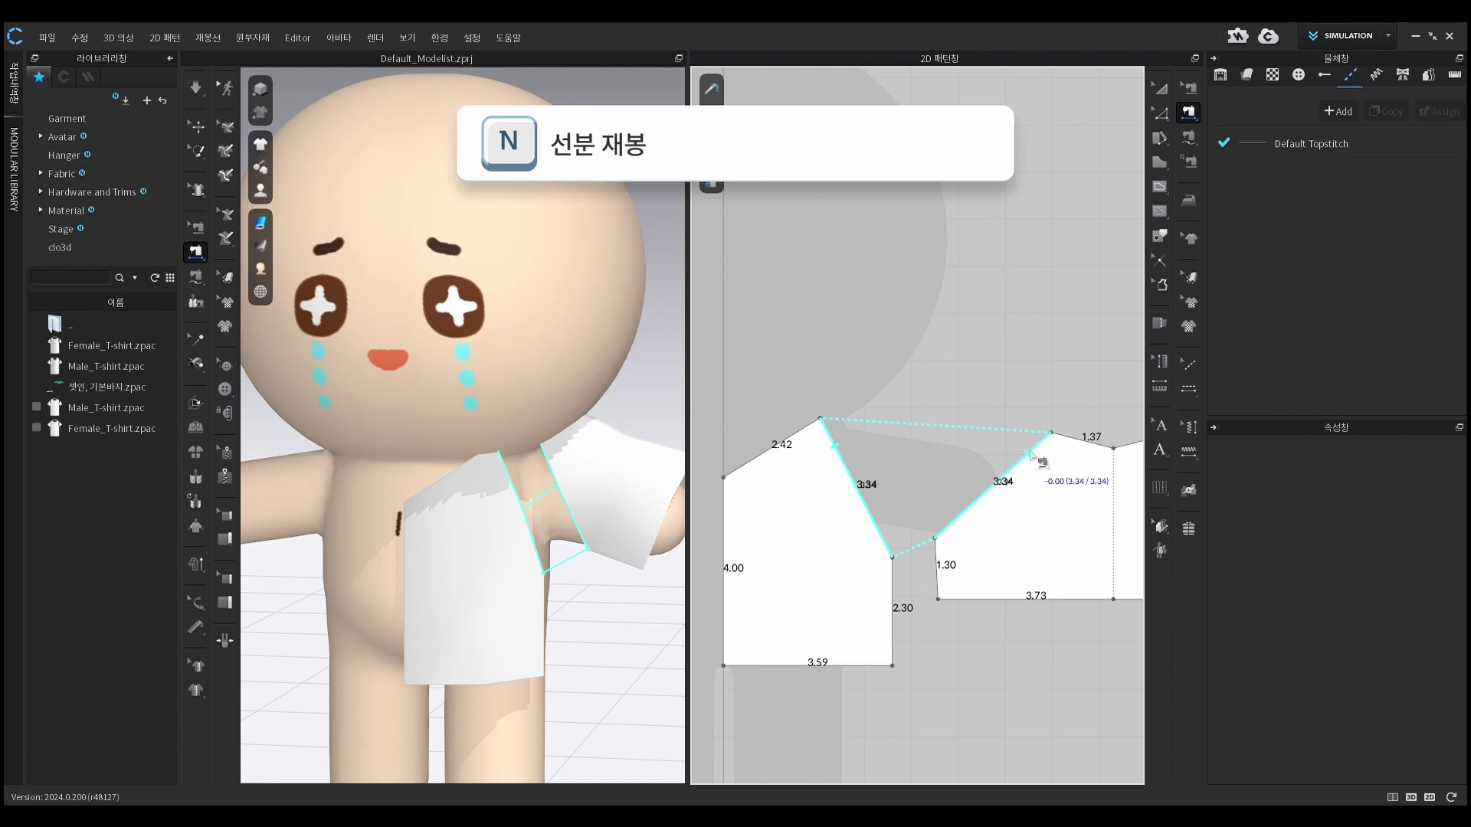
click(1027, 455)
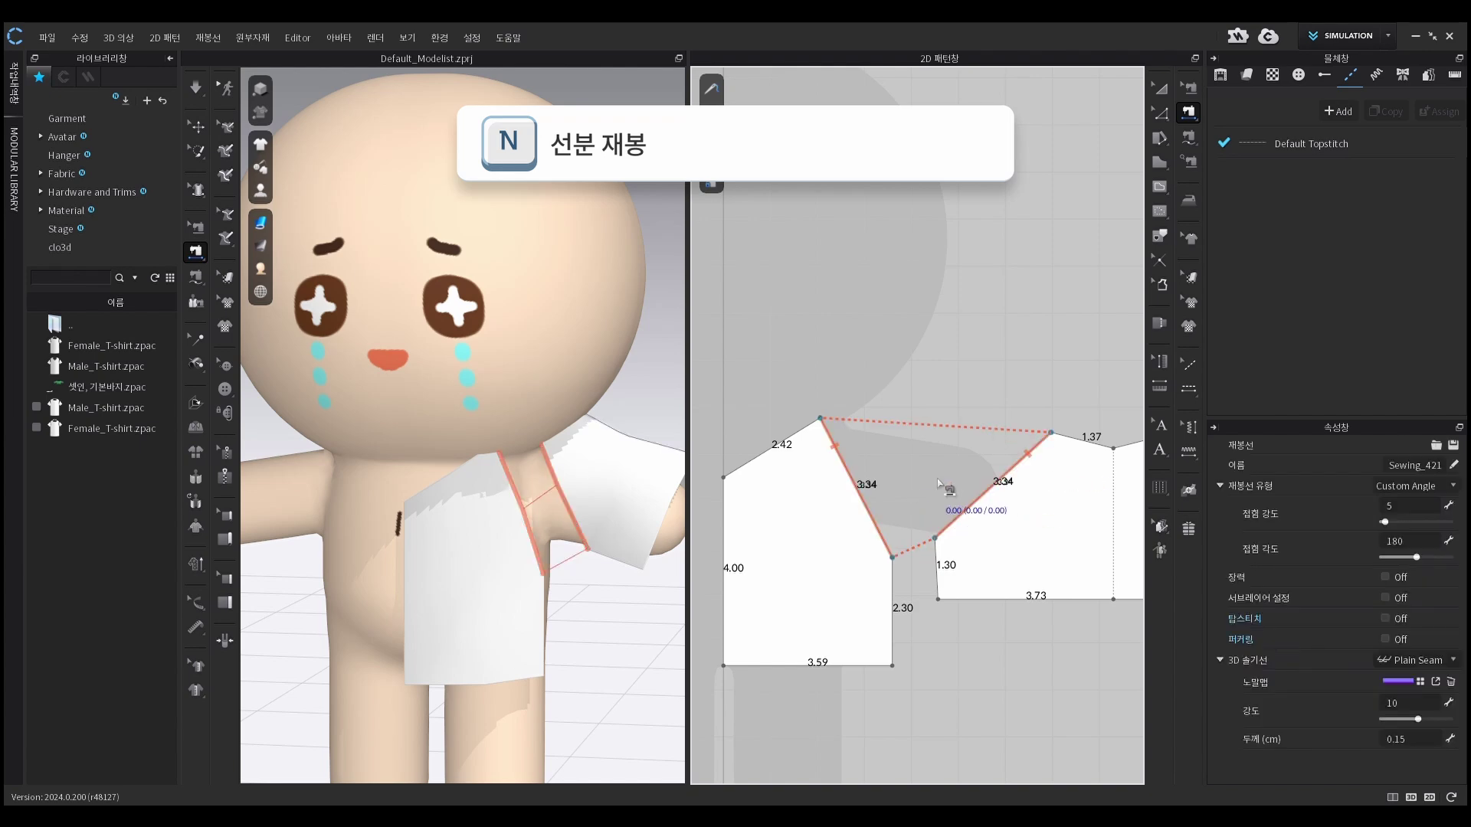
Sew the sleeve's other slanted 3.34 edge to the back body's 3.34 edge
middle_drag(1038, 371, 845, 366)
click(744, 585)
right_drag(640, 606, 371, 596)
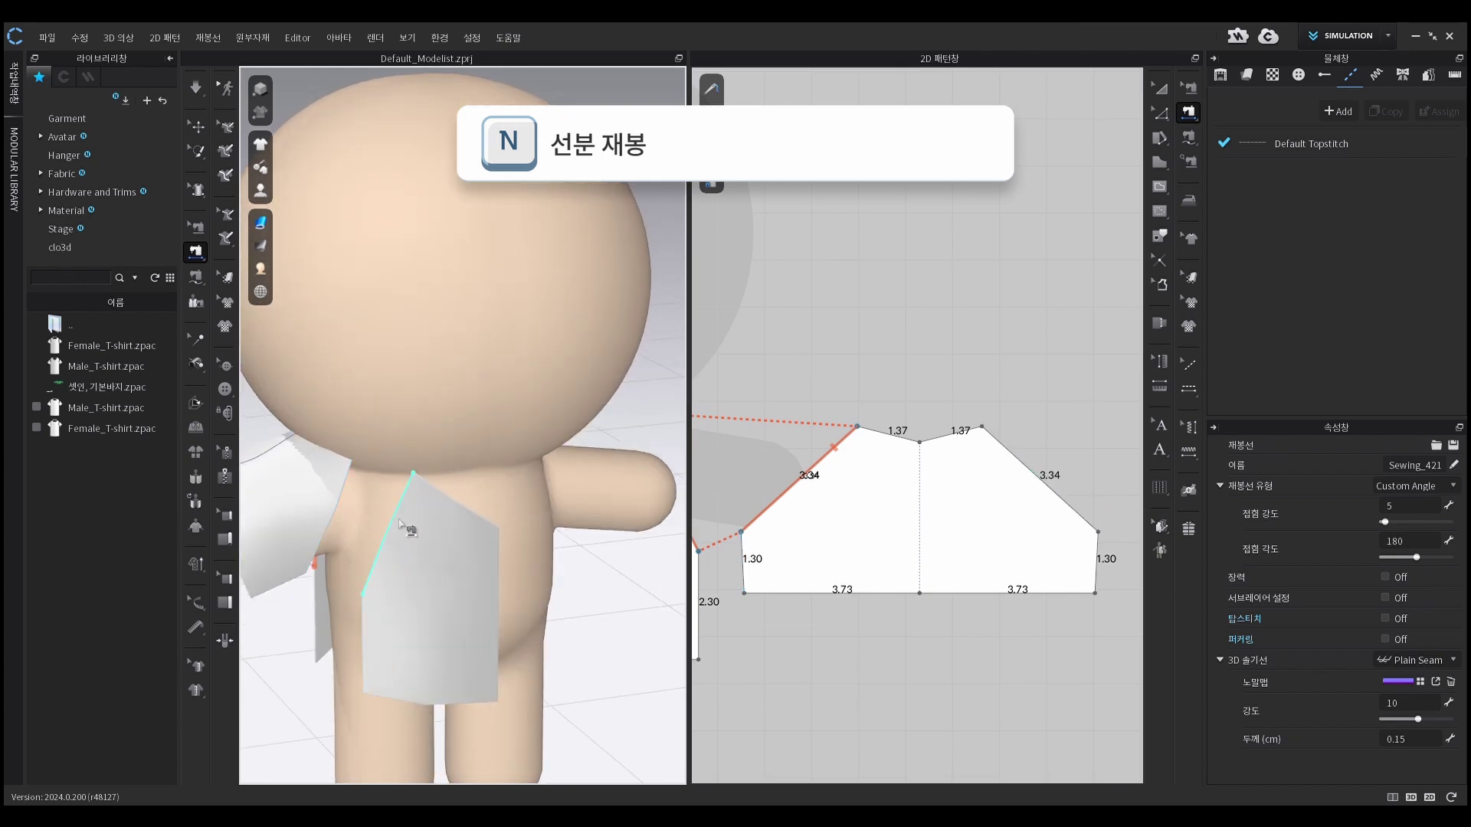
click(314, 564)
click(406, 499)
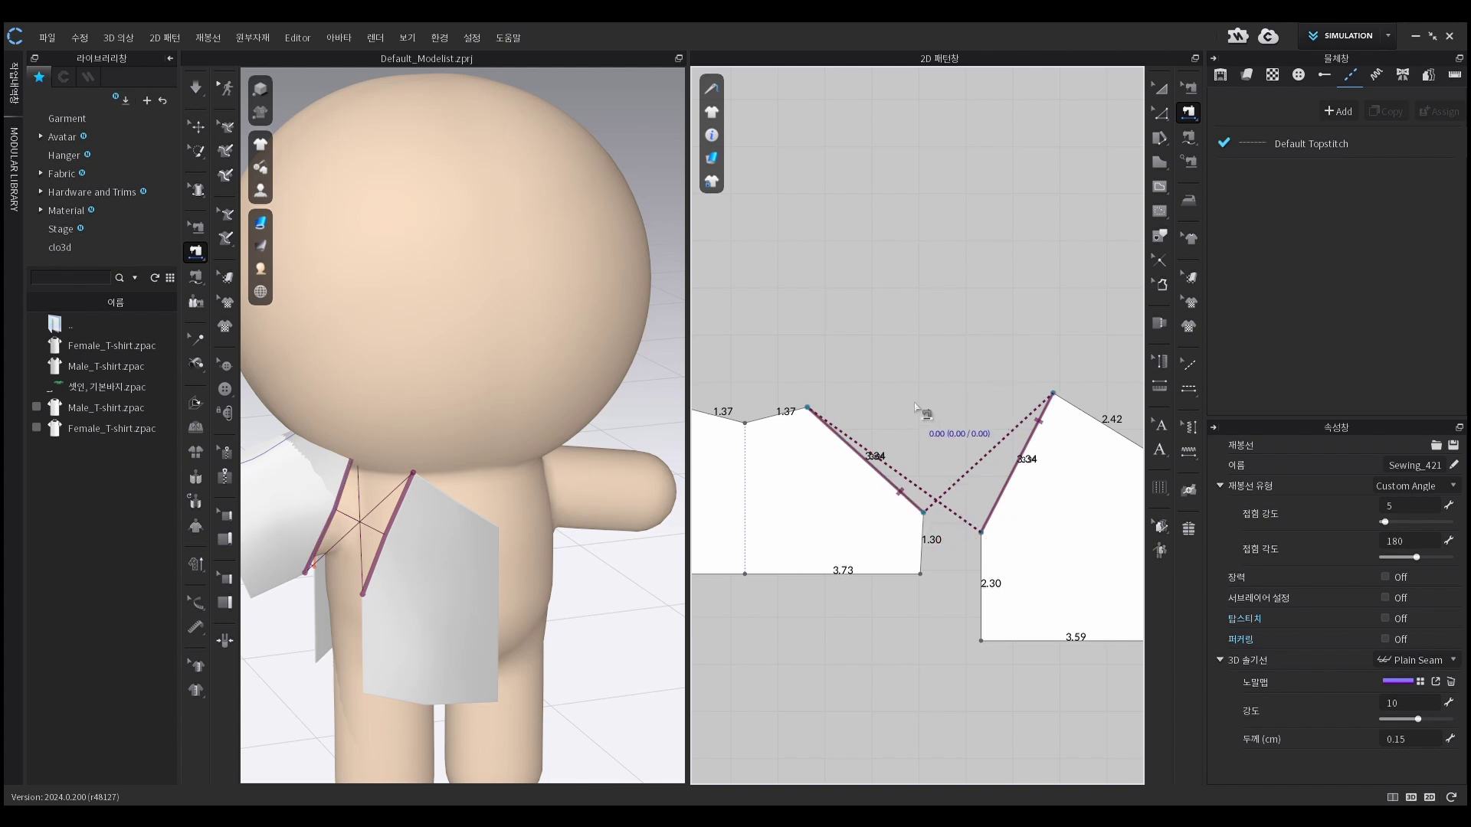
click(944, 418)
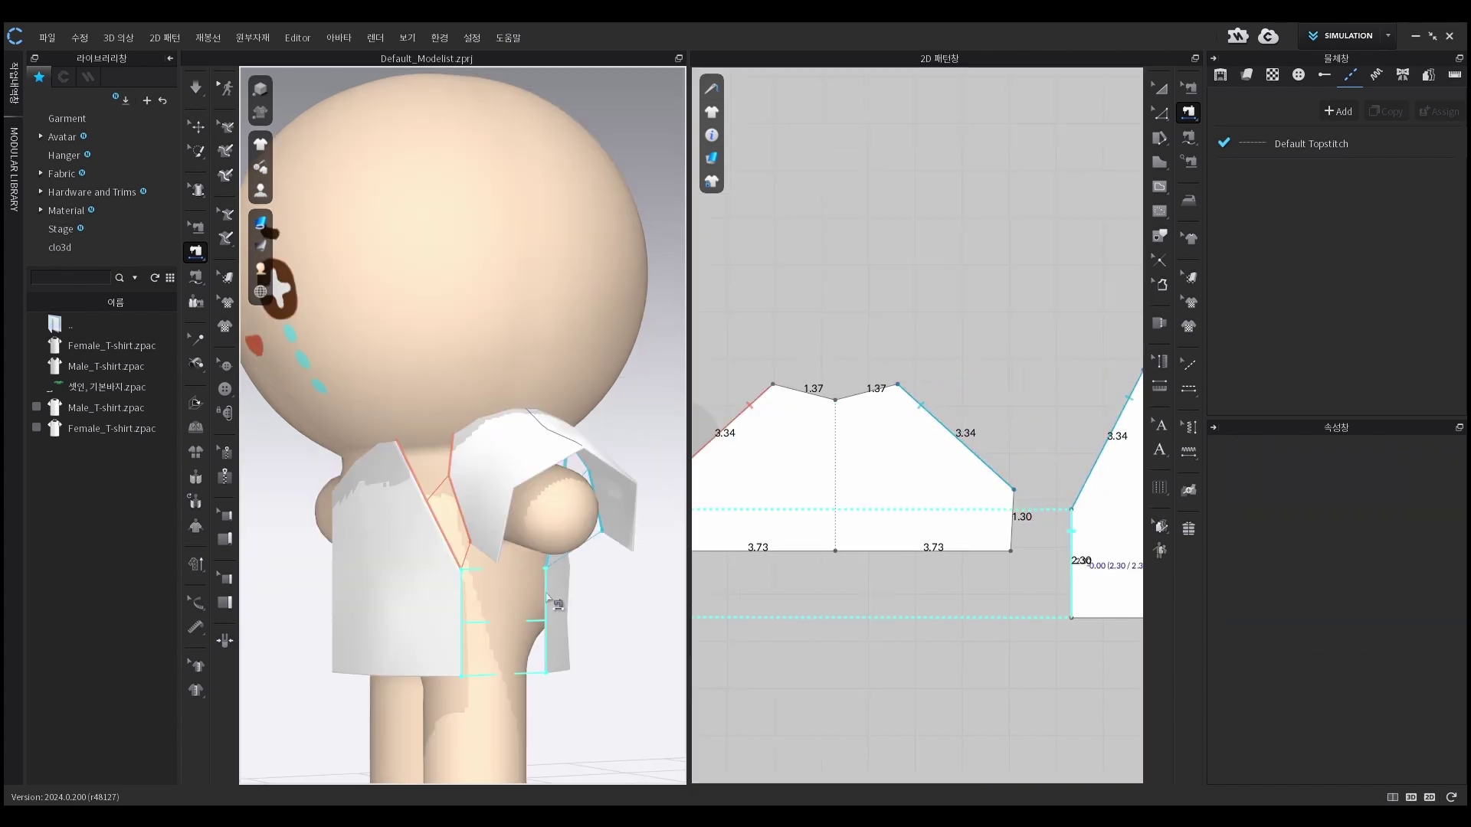
Sew the front and back body's 2.30 side edges together and join the sleeve's 1.30 underarm edges
click(546, 599)
click(483, 553)
right_drag(602, 531, 744, 539)
click(600, 312)
key(q)
Duplicate all three patterns symmetrically with their sewing and place the copies across the body's centre line
right_drag(635, 618, 670, 624)
scroll(971, 636, down, 3)
scroll(971, 636, down, 4)
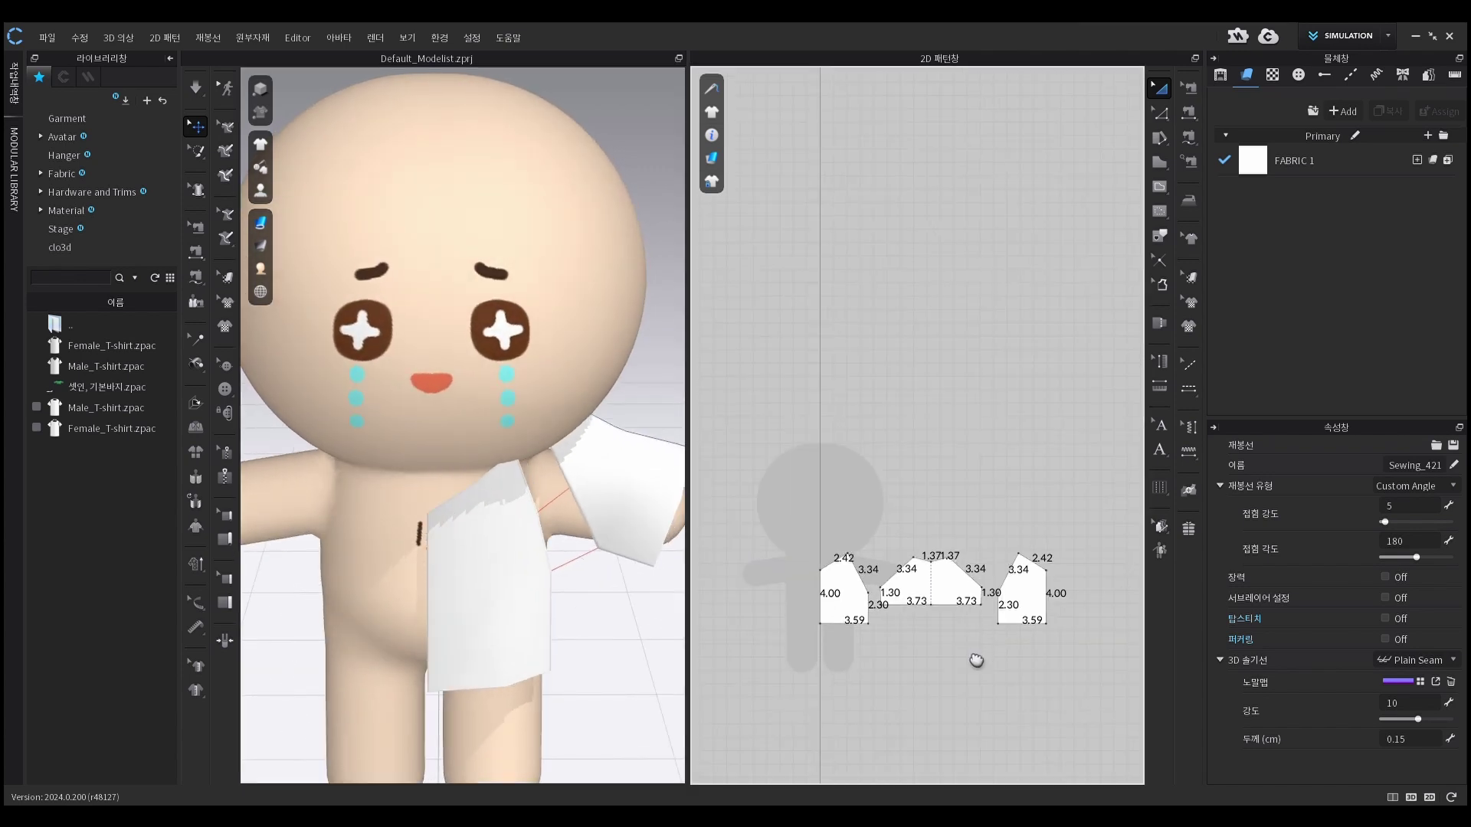
middle_drag(976, 660, 1005, 565)
drag(1117, 591, 823, 401)
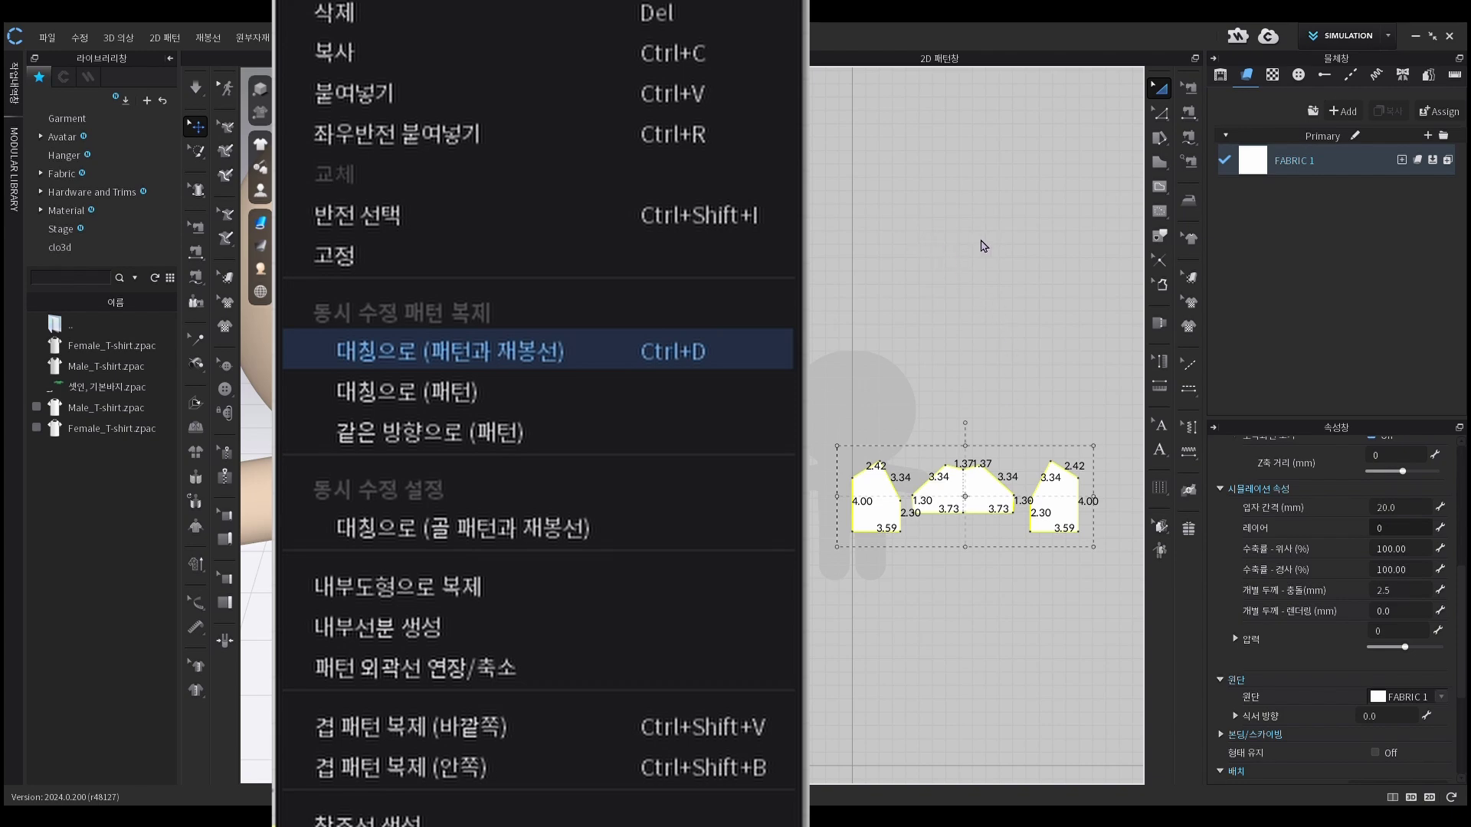
key(ctrl+d)
scroll(929, 383, up, 2)
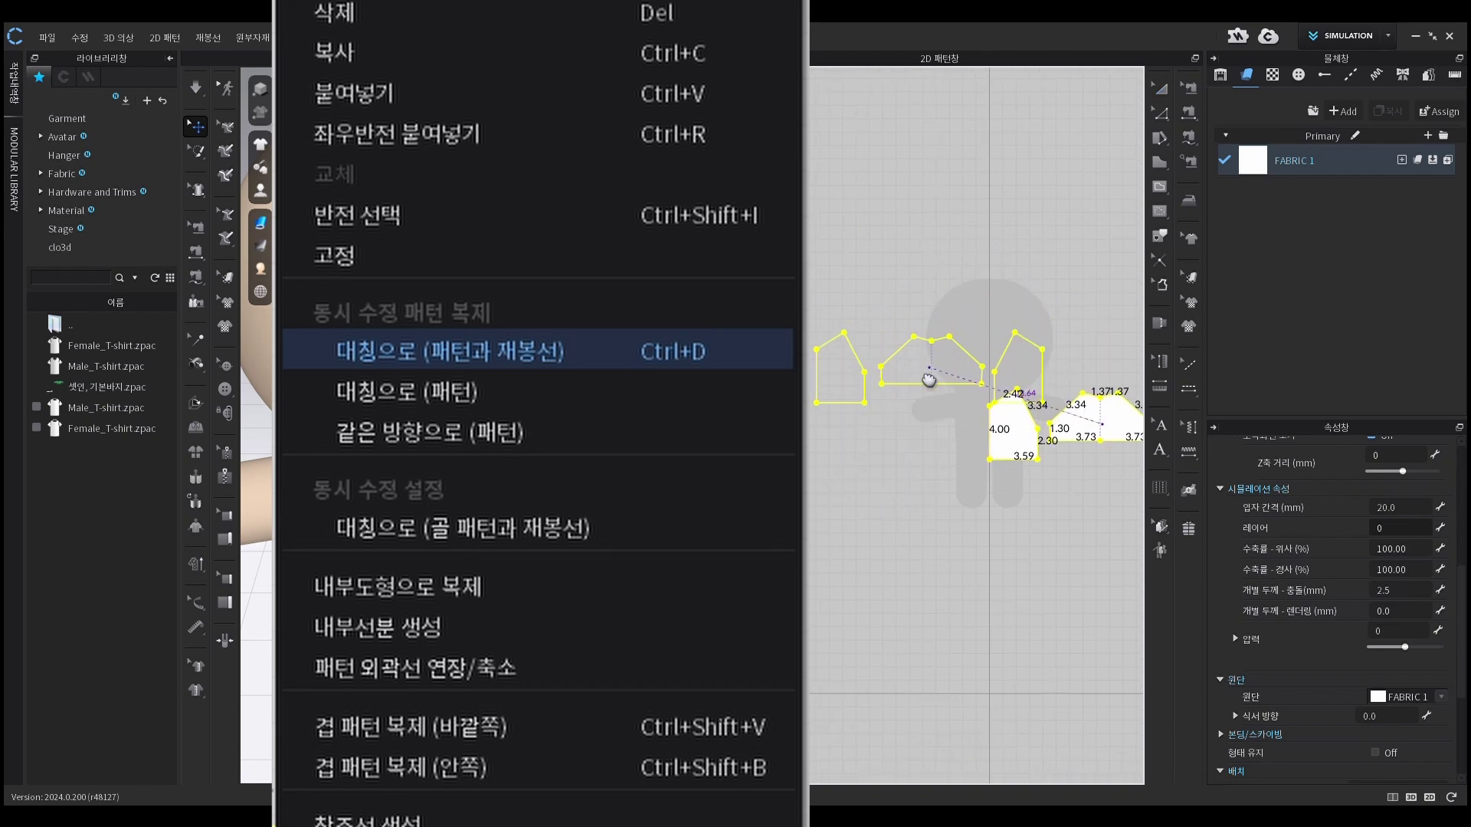
click(863, 427)
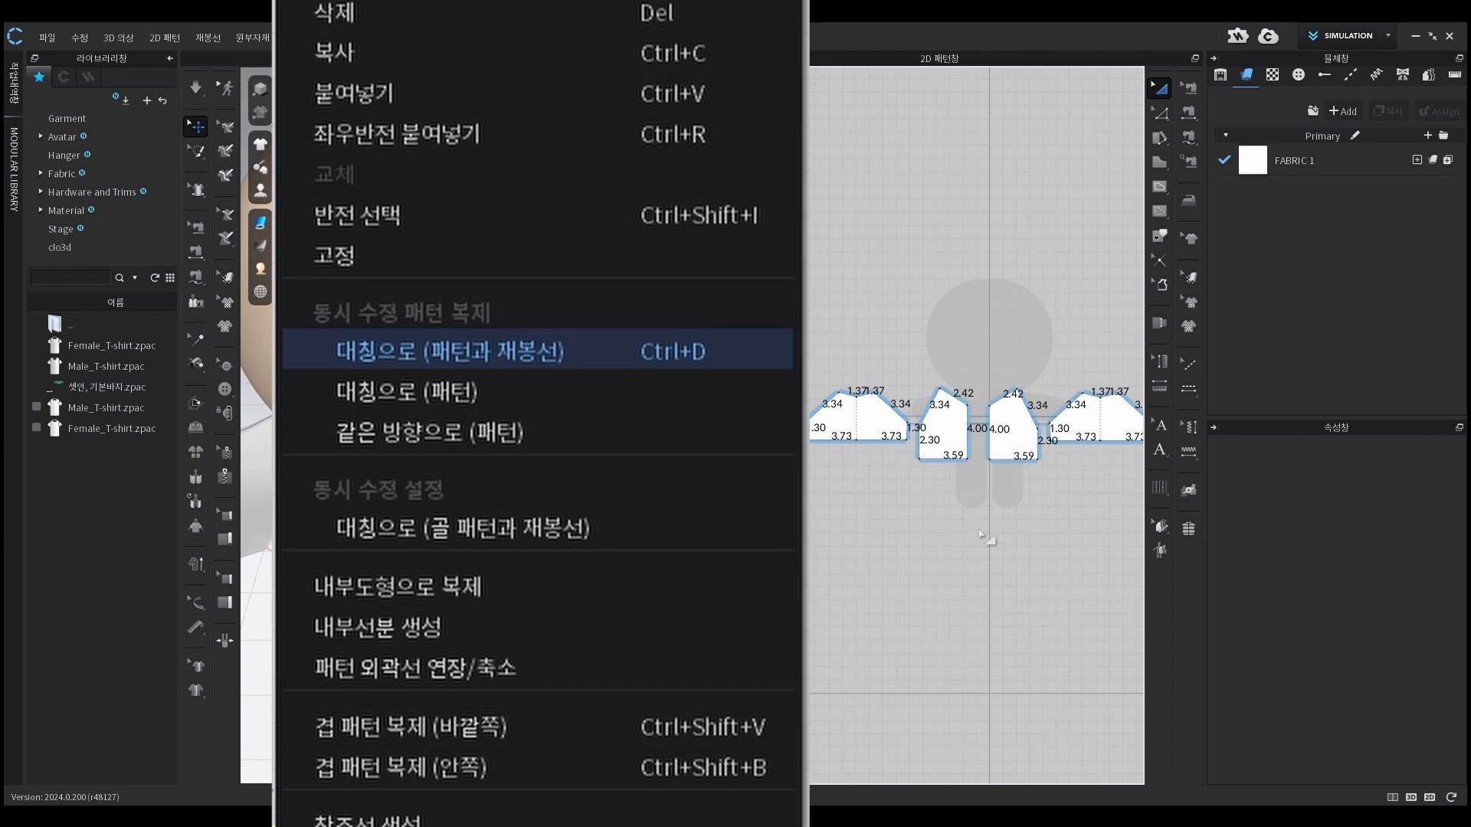
Sew the two front body pieces together along their 4.00 centre edges
scroll(993, 488, down, 4)
scroll(512, 506, down, 4)
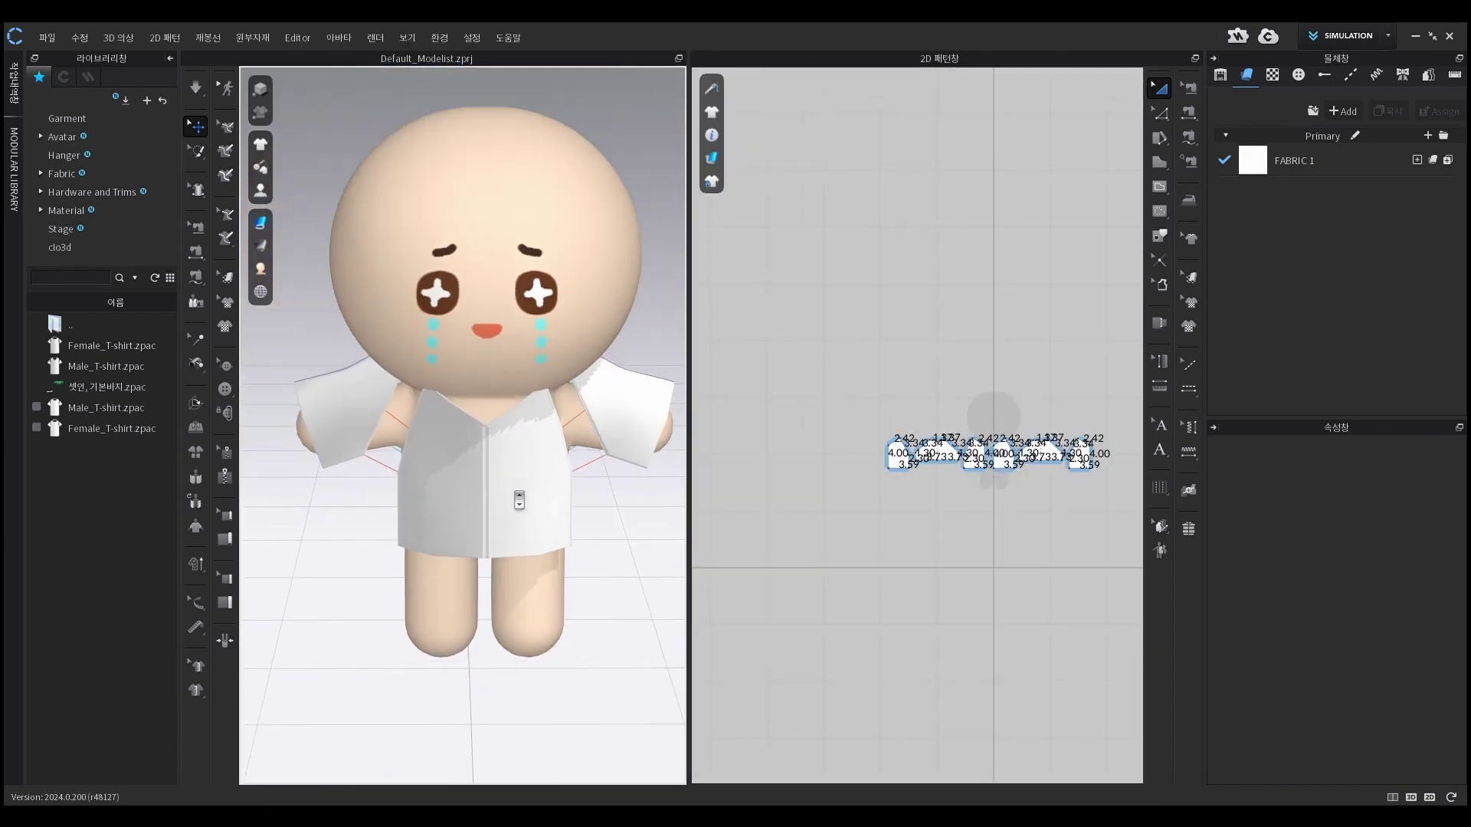
right_drag(519, 503, 586, 513)
scroll(954, 483, up, 6)
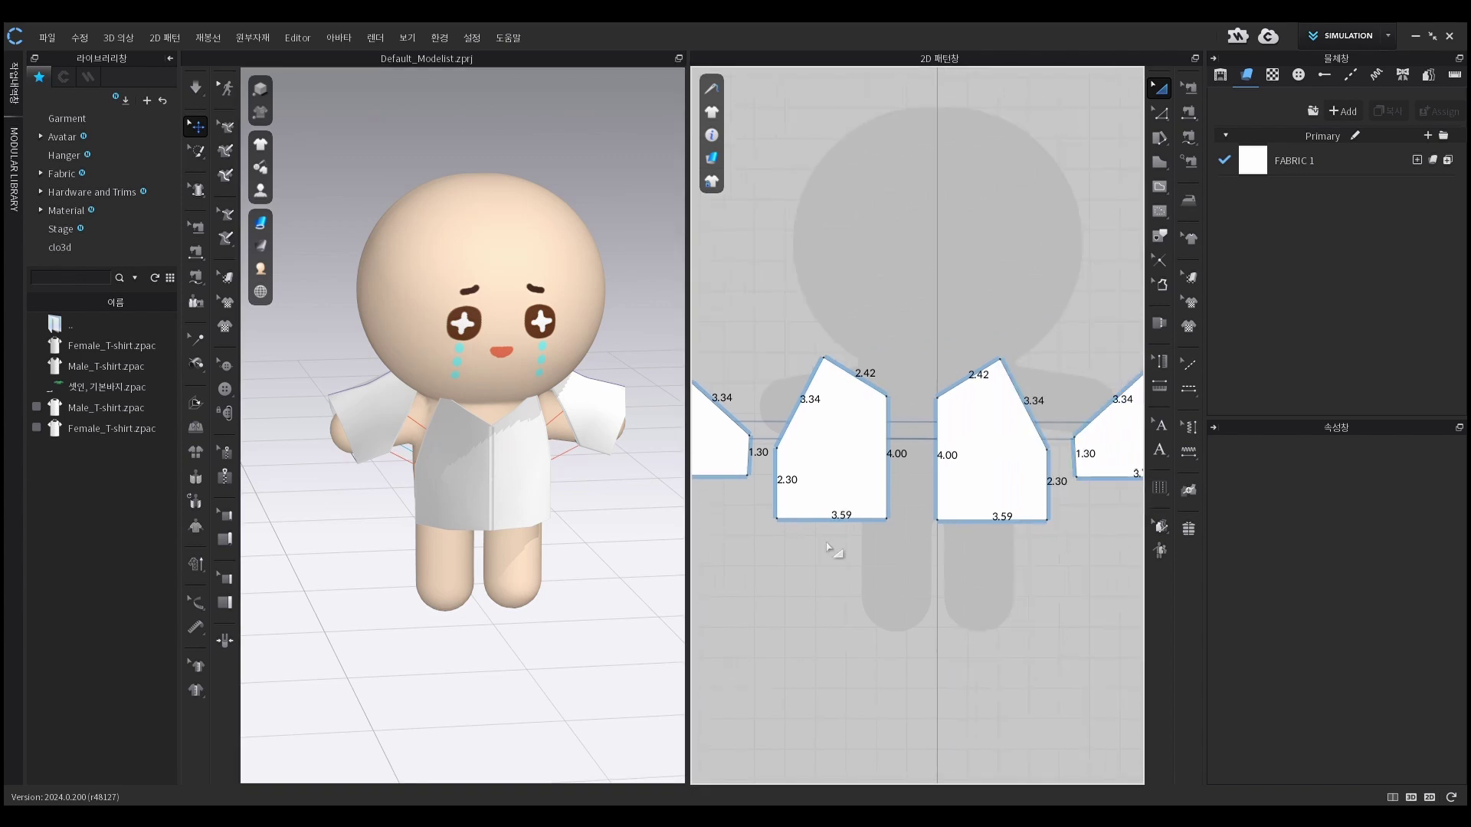
key(n)
click(886, 460)
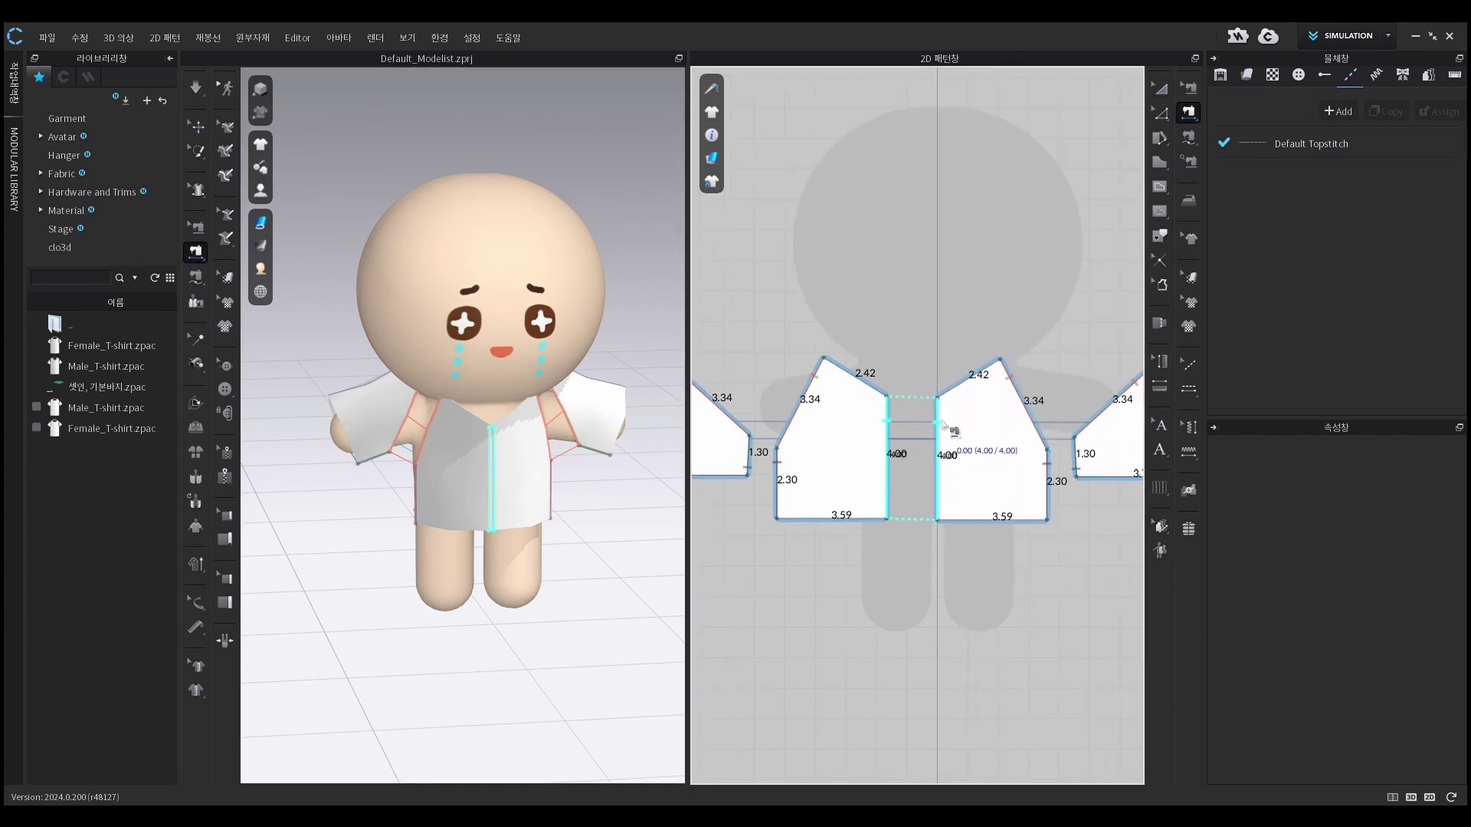
click(936, 455)
Sew the 4.00 centre edges of the two outermost back body pieces together and leave the sewing tool
scroll(866, 474, down, 10)
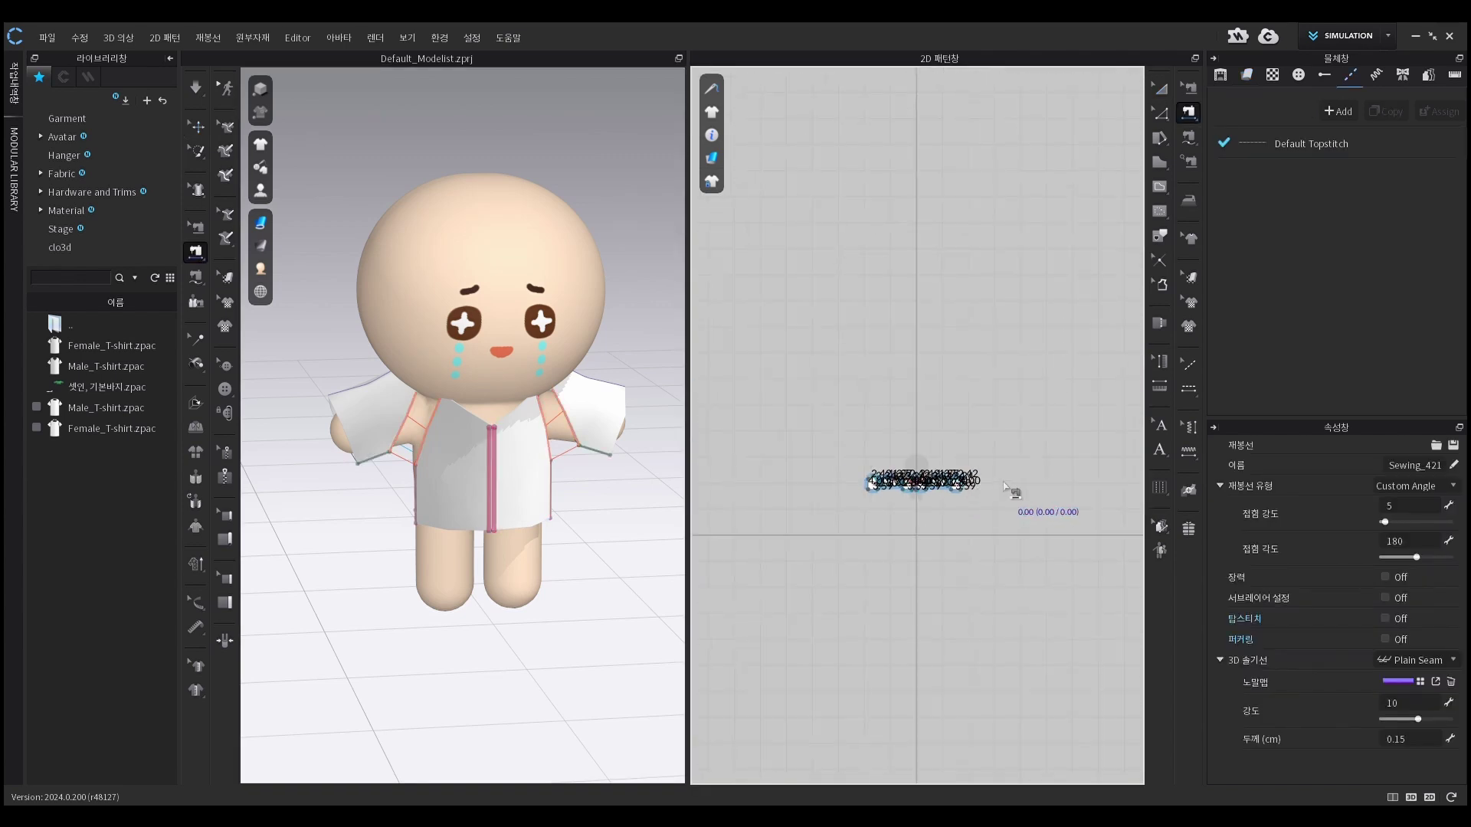
middle_drag(766, 513, 1030, 482)
click(955, 407)
middle_drag(774, 534, 1052, 542)
middle_drag(820, 517, 1005, 511)
click(859, 419)
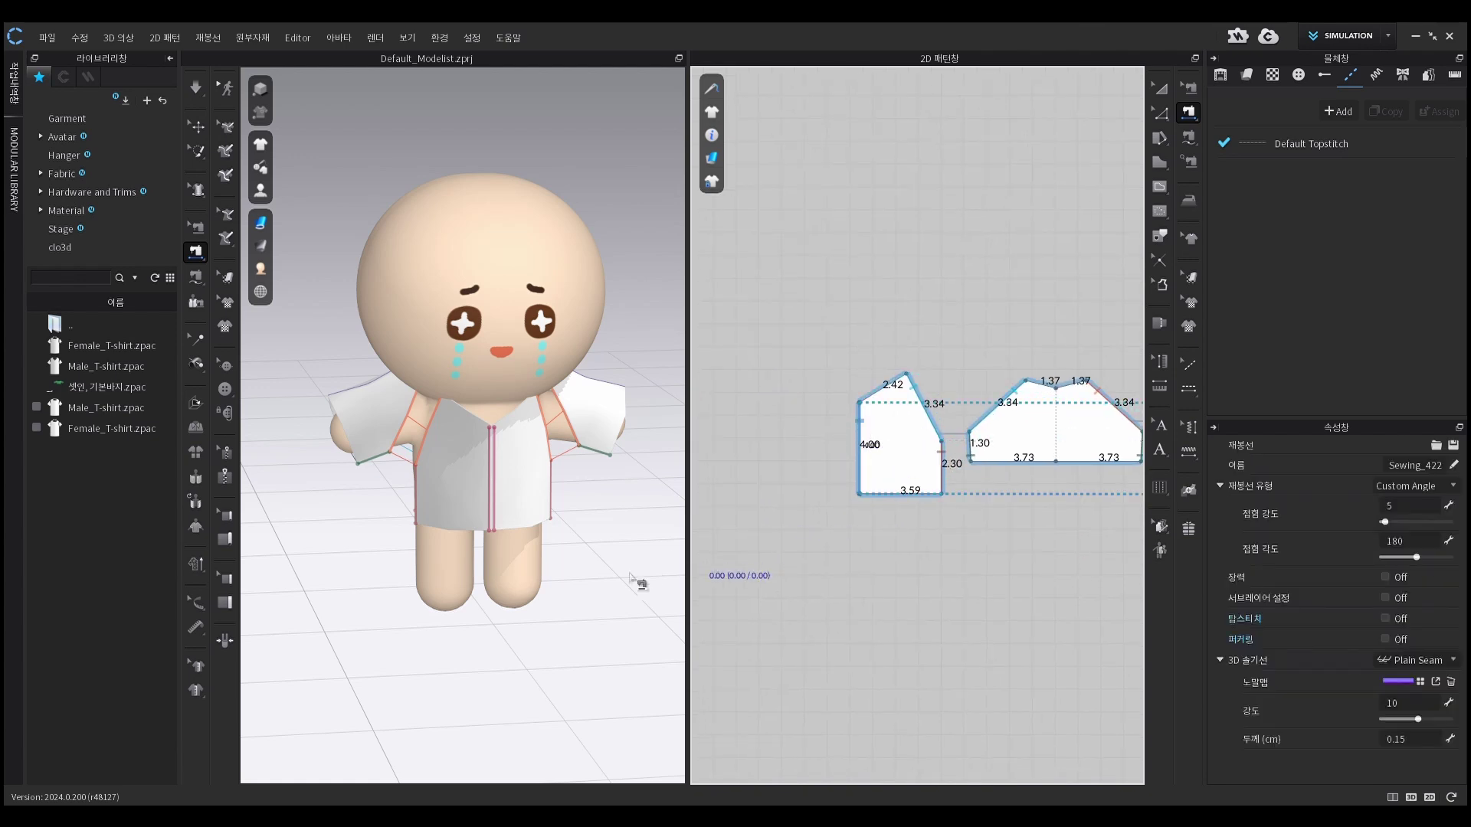
key(q)
Run the simulation to drape the sewn top on the doll, then stop it and check the fit from the side
right_drag(618, 505, 590, 524)
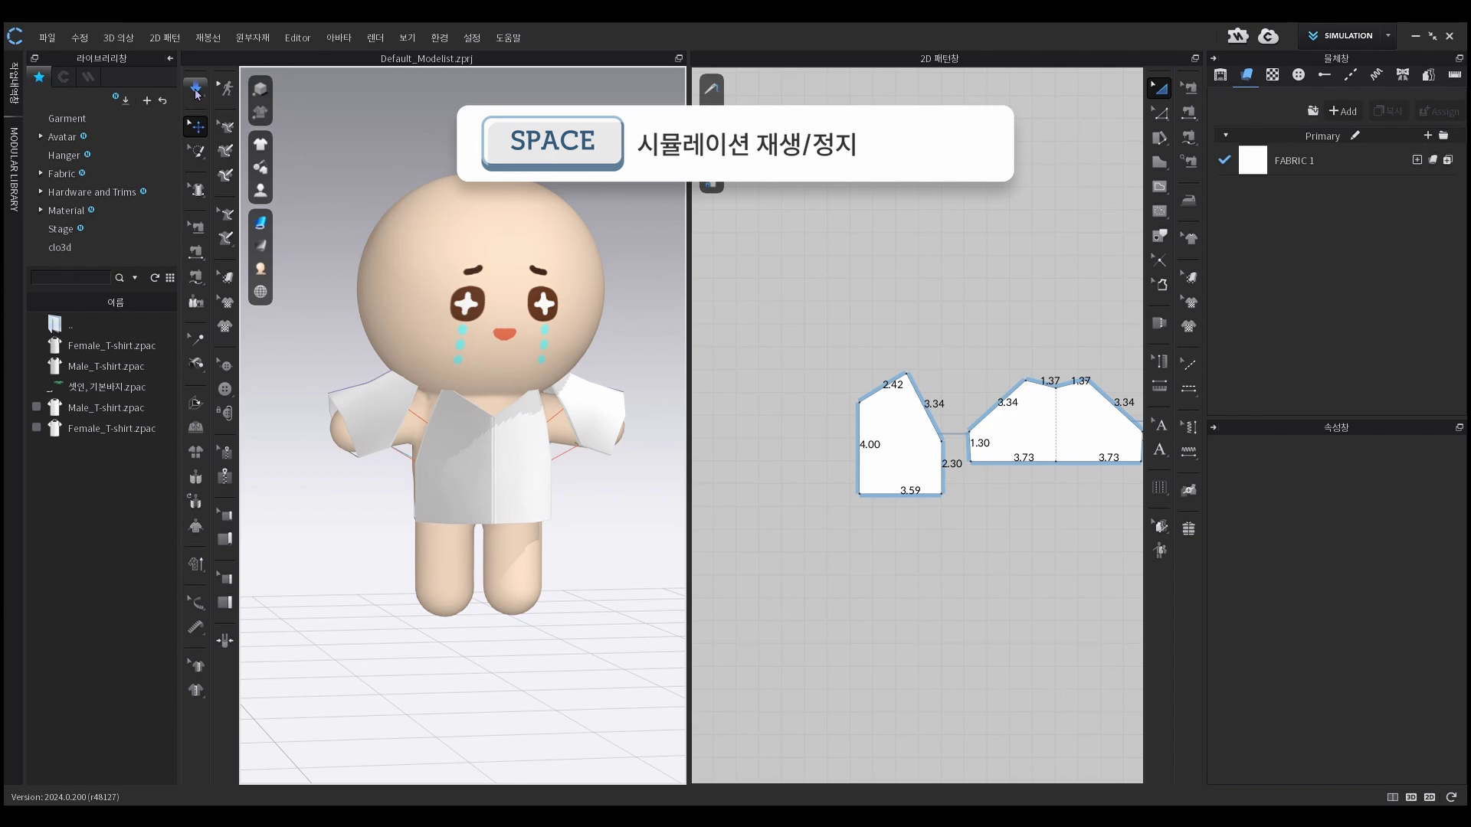
click(196, 91)
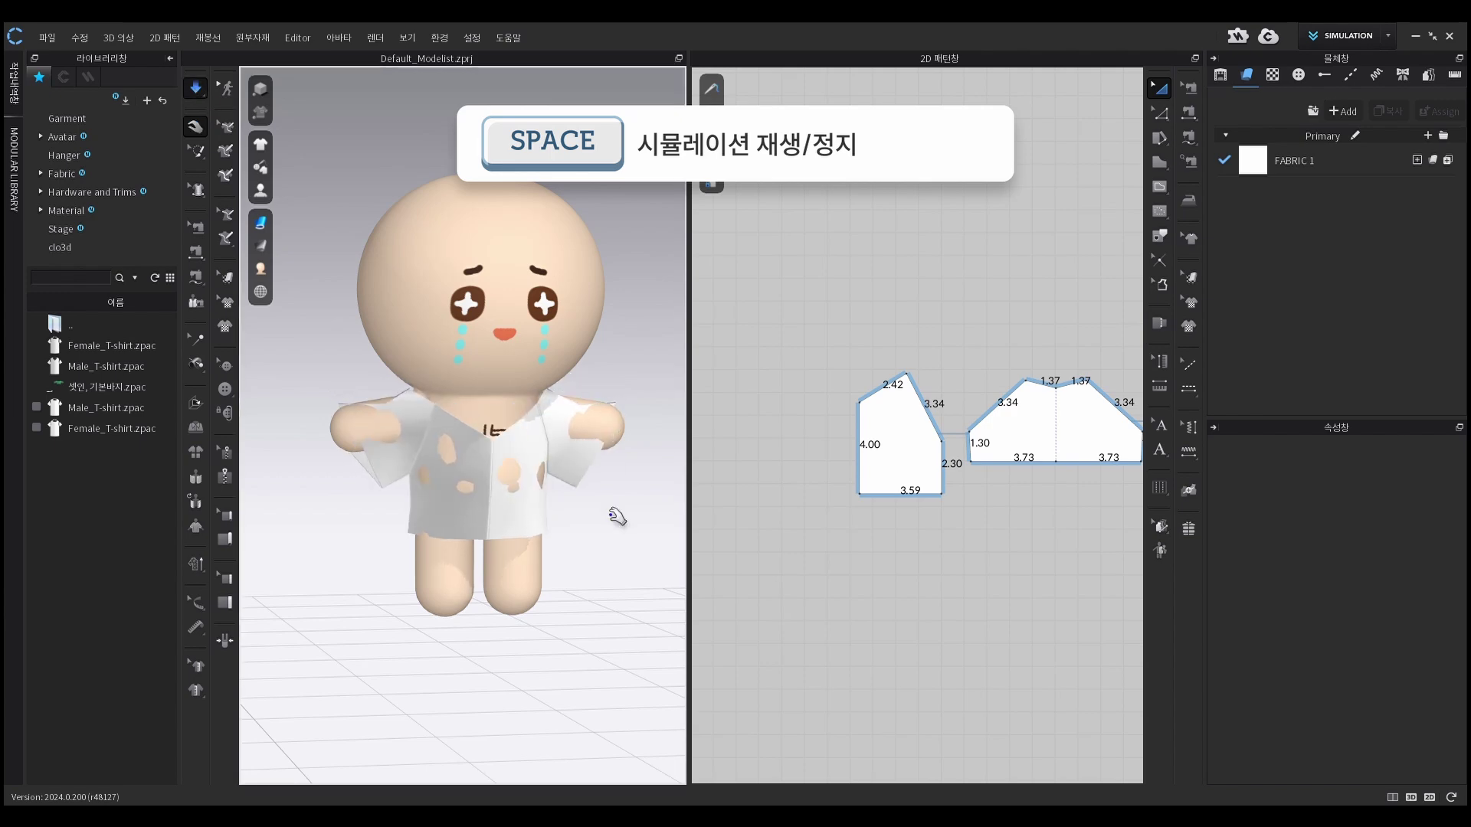
key(space)
right_drag(467, 546, 527, 556)
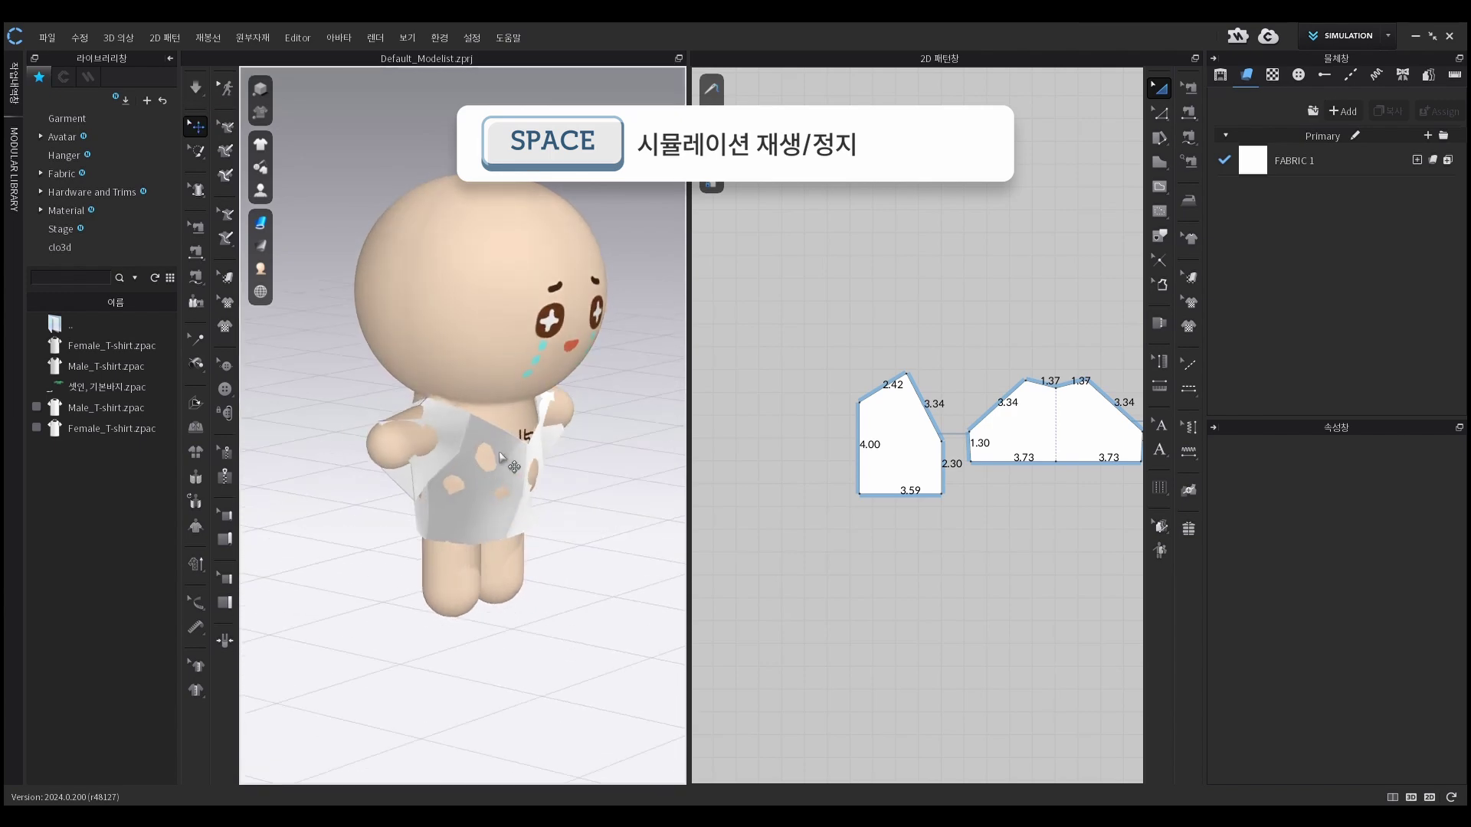
Select all six patterns, apply the garment quality upgrade (의상 완성도 높이기) with 5.0 mm particle distance, and run a simulation pass
mouse_move(601, 501)
right_down()
mouse_move(462, 507)
mouse_move(588, 500)
right_up()
middle_drag(927, 529, 759, 533)
scroll(959, 554, down, 5)
mouse_move(1135, 599)
middle_down()
mouse_move(978, 585)
mouse_move(1037, 565)
middle_up()
drag(1090, 566, 806, 398)
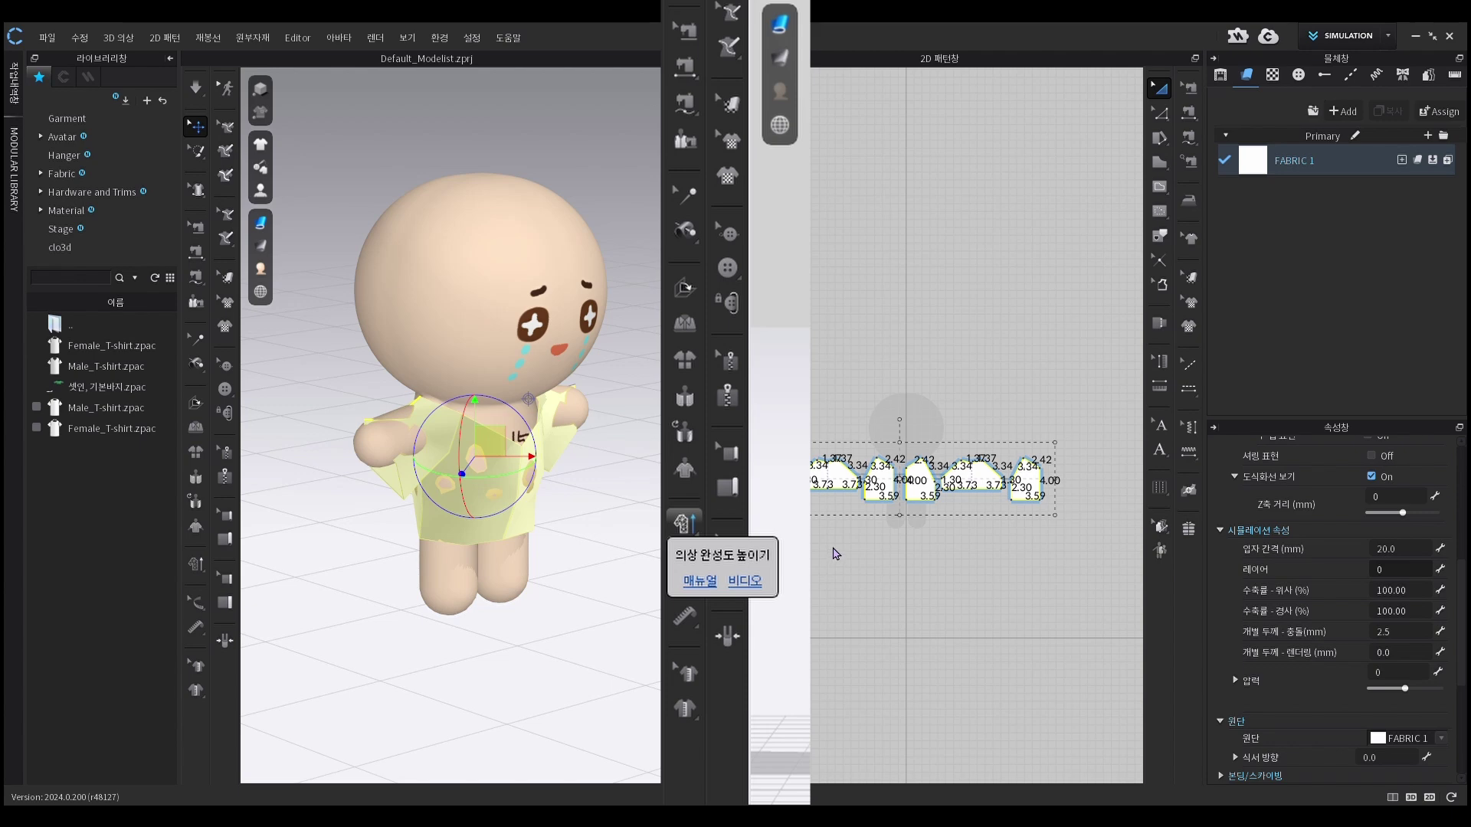
click(604, 548)
right_drag(604, 548, 668, 569)
key(space)
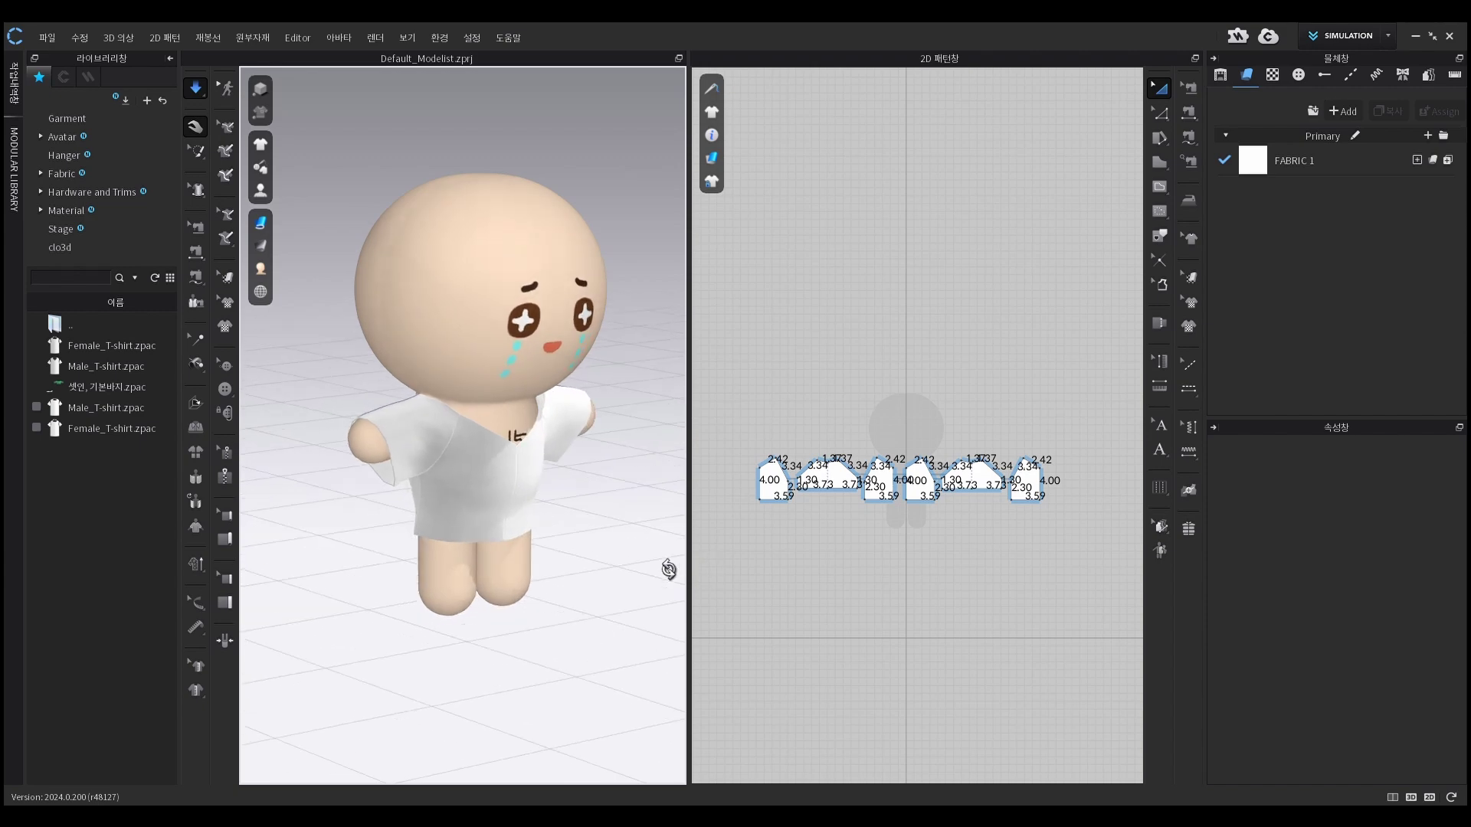
key(space)
Turn on the fitting error check (피팅 오류 검사) fit map and inspect the top from behind
mouse_move(263, 251)
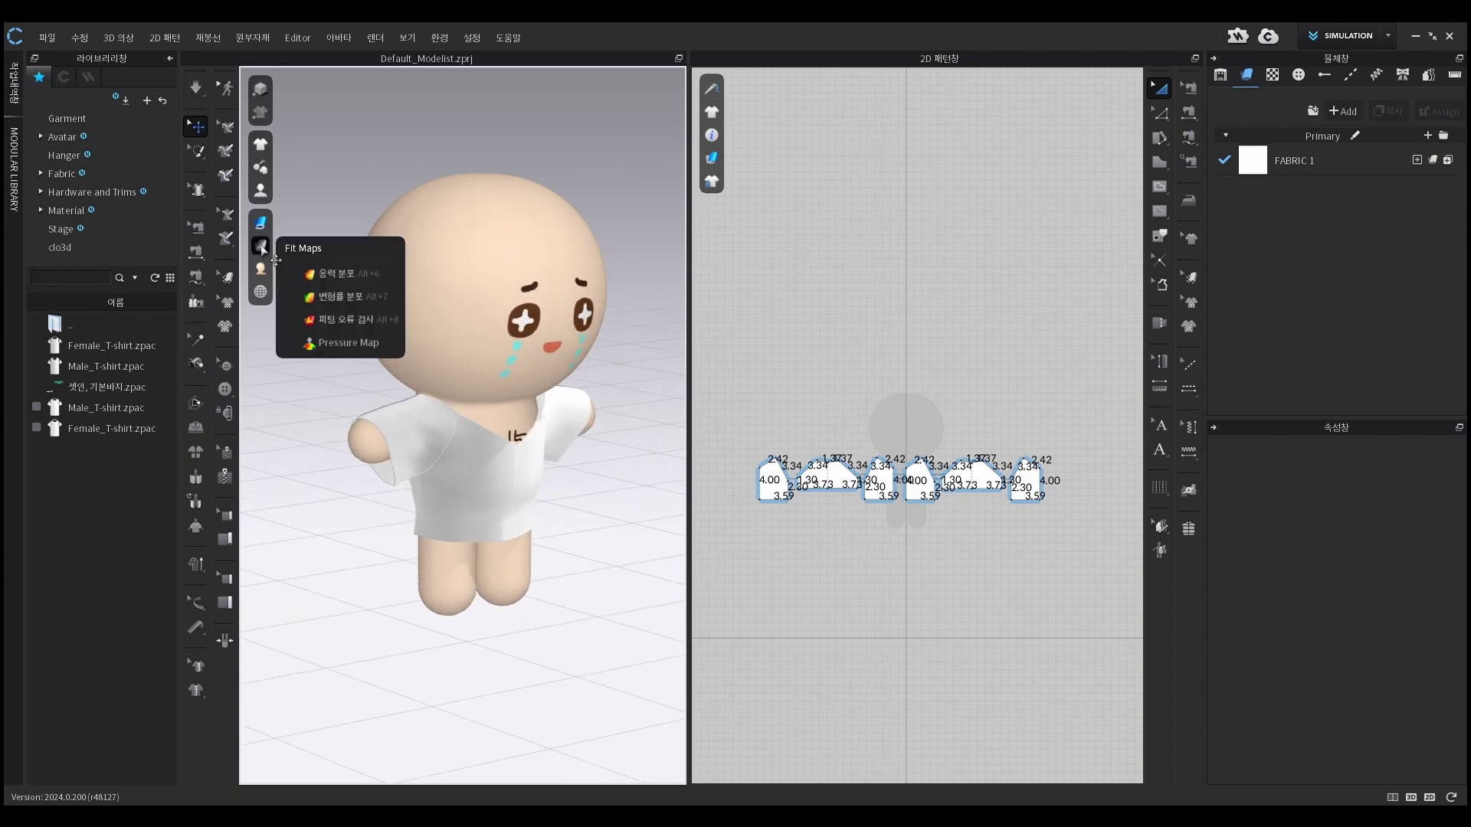
click(346, 320)
right_drag(600, 525, 753, 557)
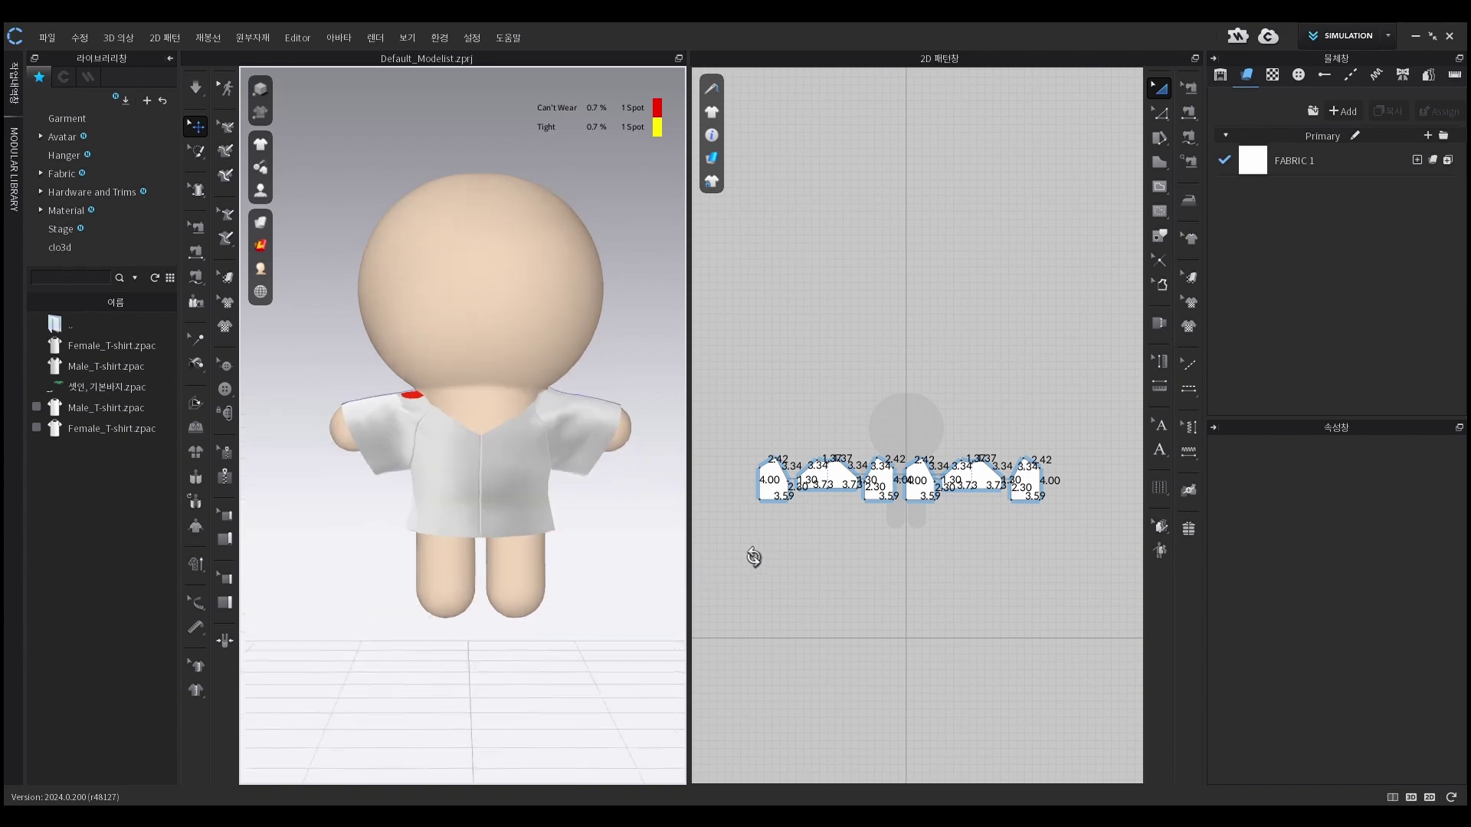
Simulate while pulling the back and front body pieces into place on the doll, and check the fit from all sides
key(space)
click(495, 444)
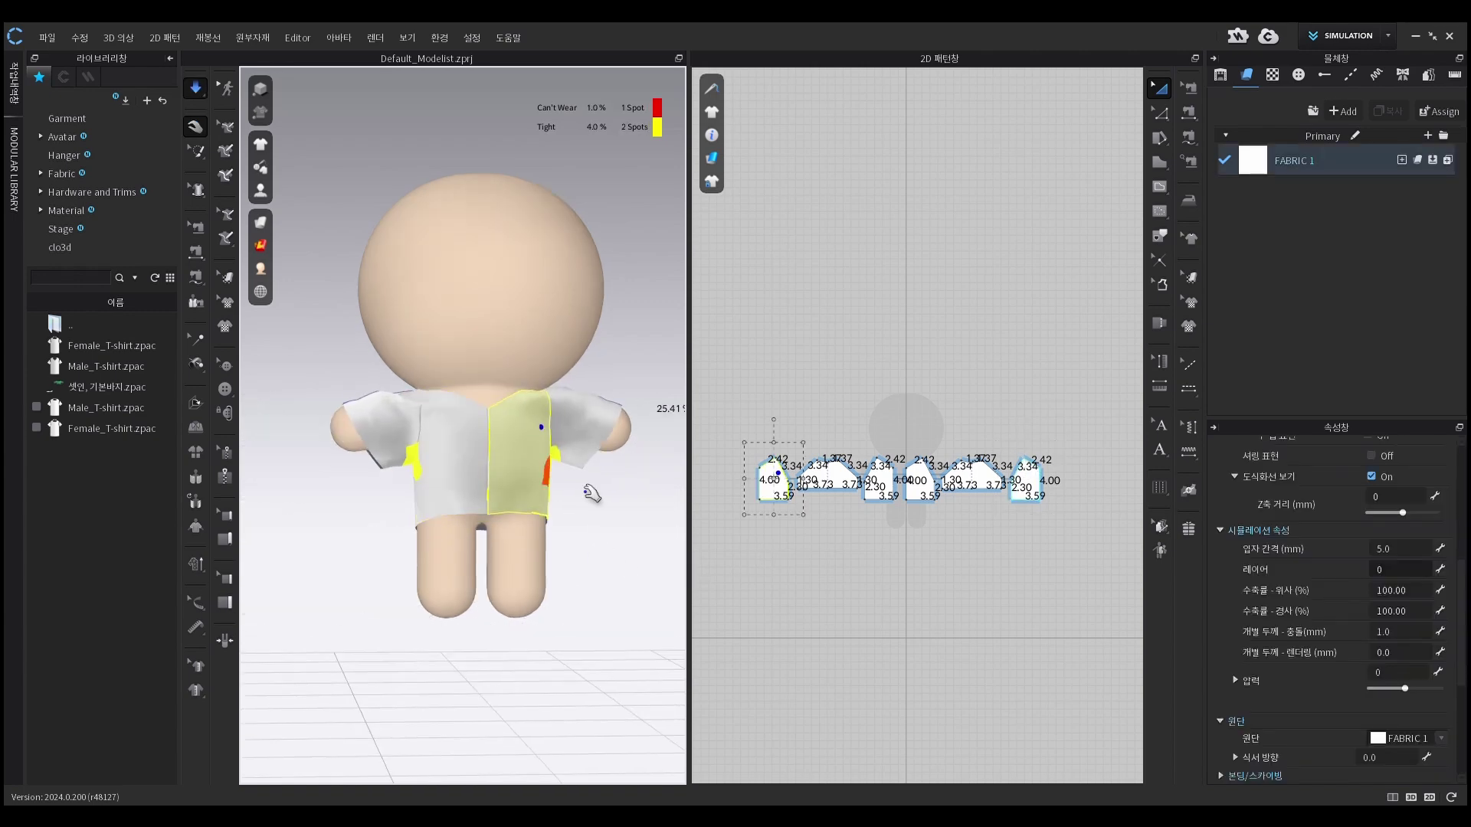
right_drag(585, 491, 276, 553)
click(544, 441)
right_drag(609, 505, 598, 475)
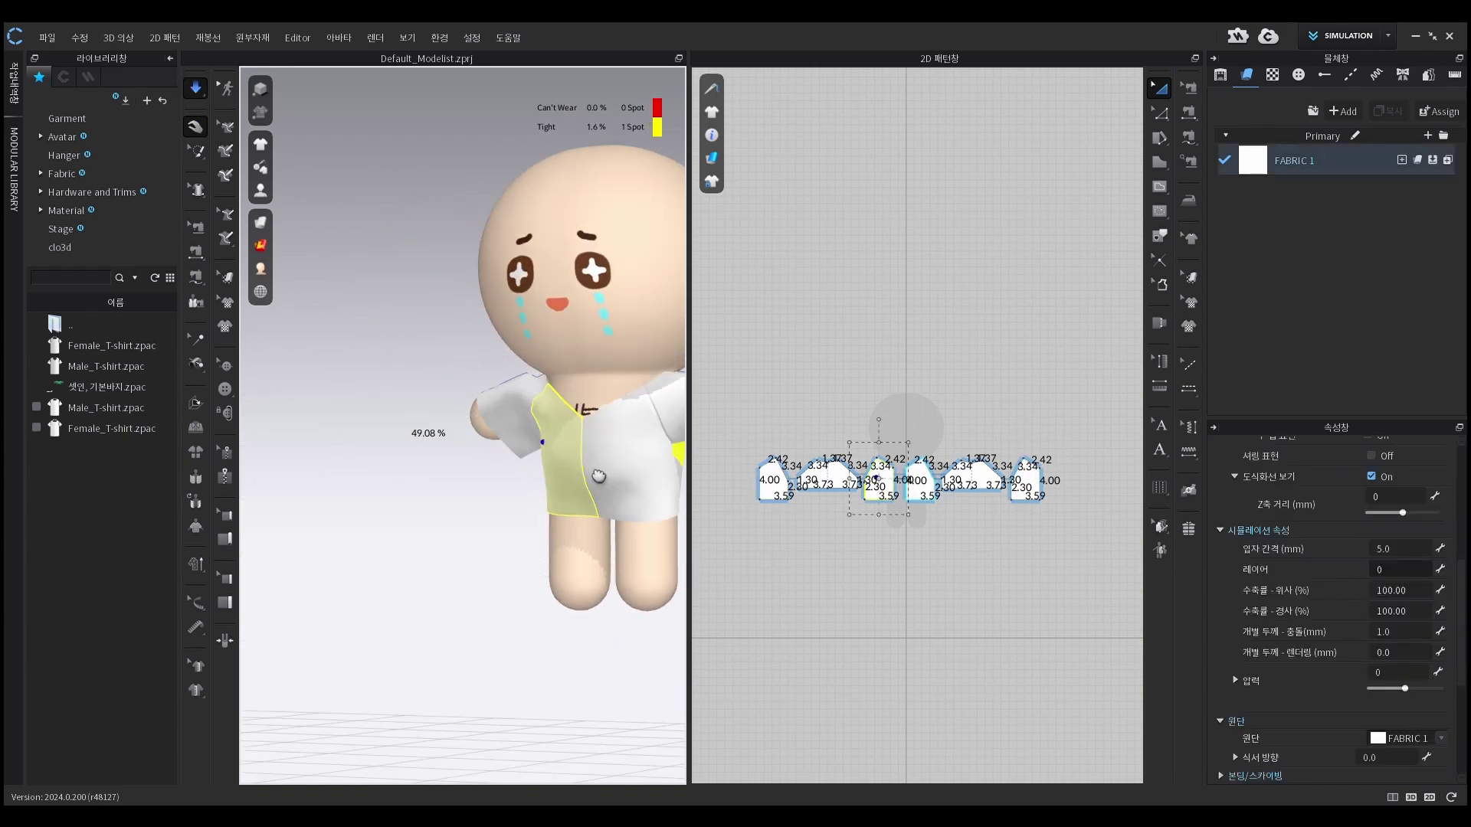
middle_drag(598, 475, 475, 487)
drag(523, 451, 576, 400)
click(565, 548)
right_drag(565, 549, 638, 543)
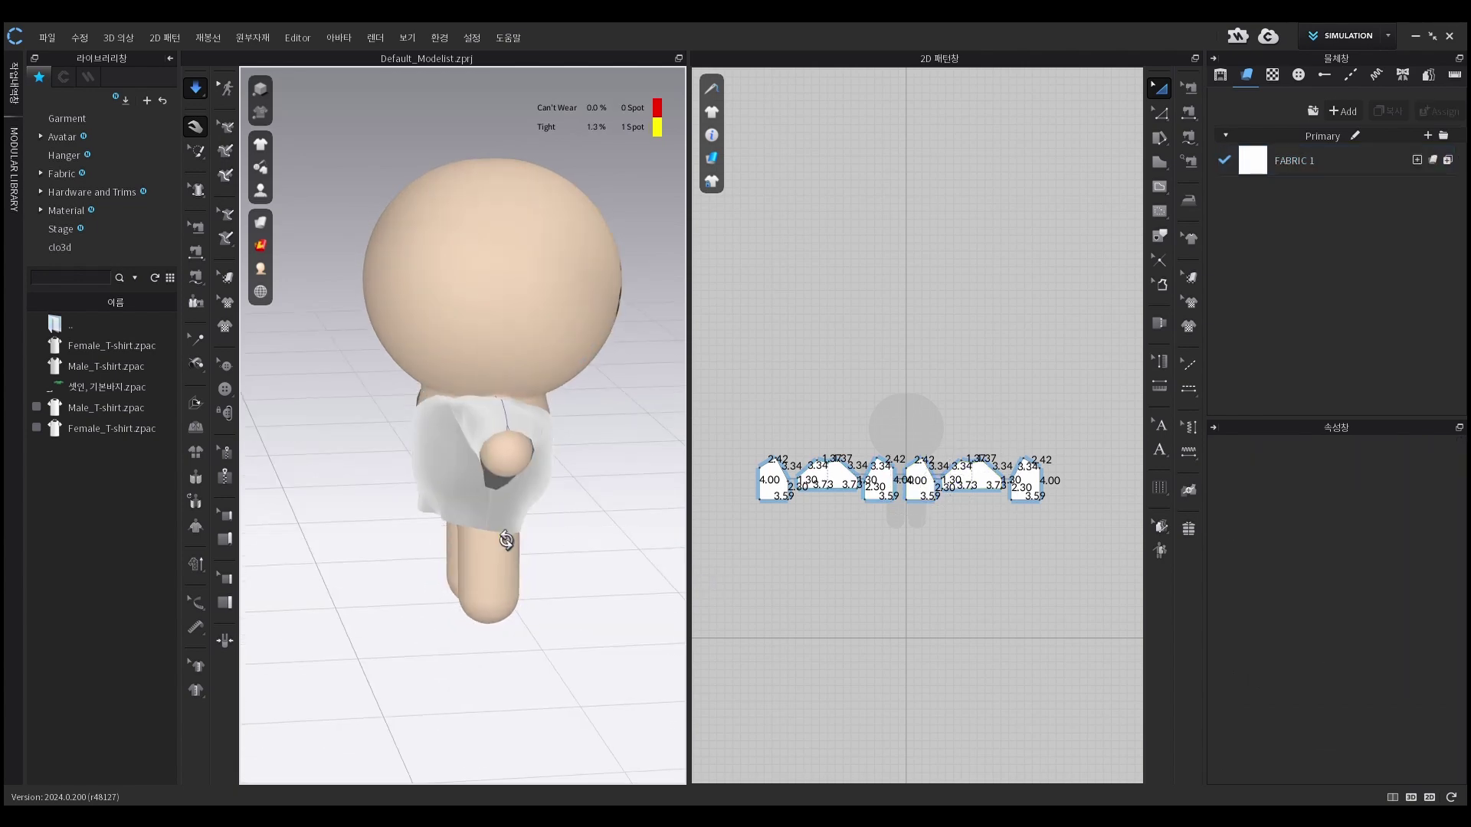
right_drag(506, 540, 536, 540)
Curve the 3.34 raglan seam edges of the front body, back body and sleeve inward to about 3.41 each
key(c)
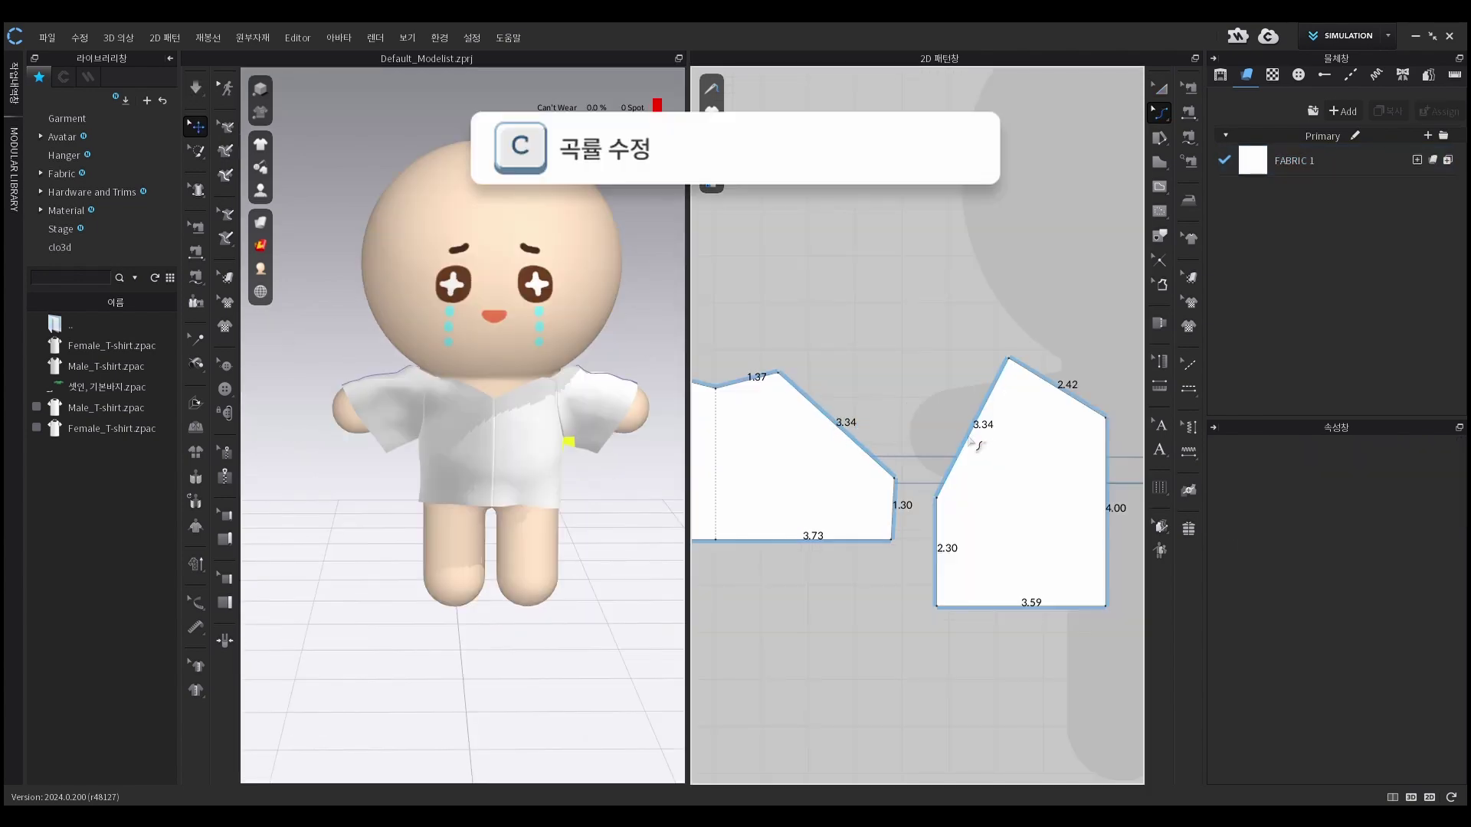
drag(969, 440, 985, 443)
drag(850, 441, 840, 450)
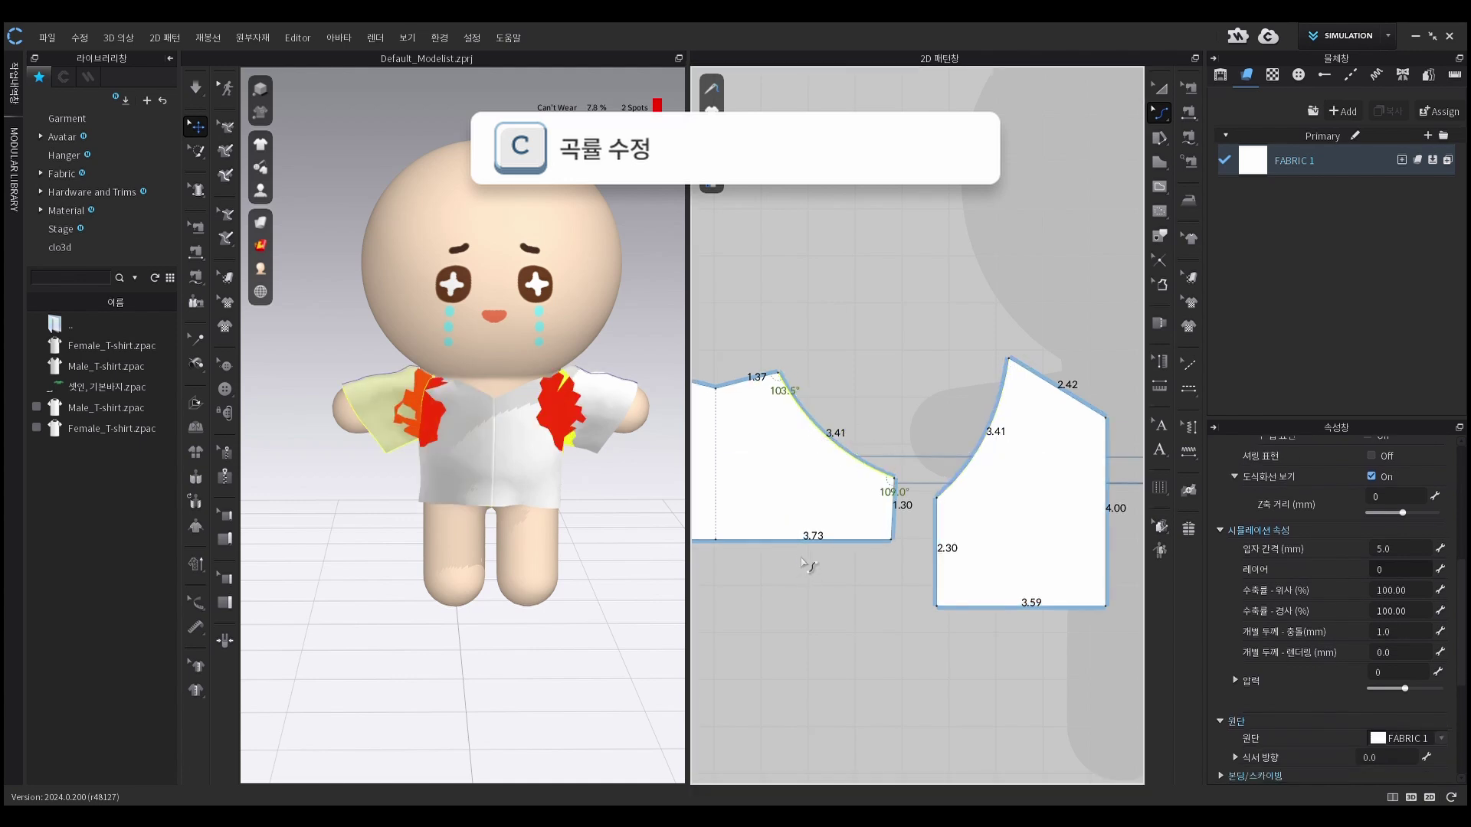
middle_drag(820, 562, 1034, 562)
middle_drag(783, 576, 923, 570)
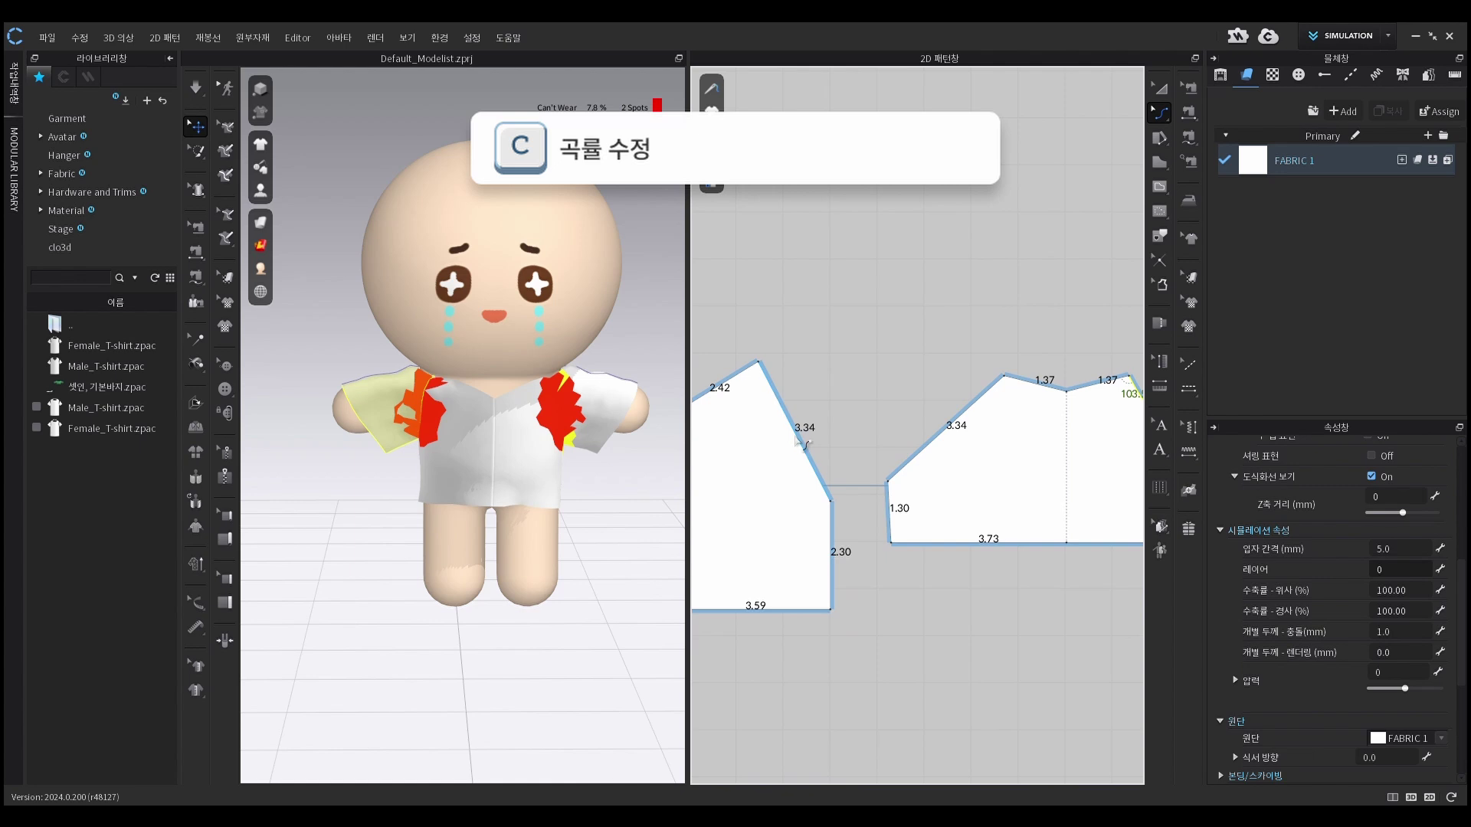
drag(804, 444, 797, 451)
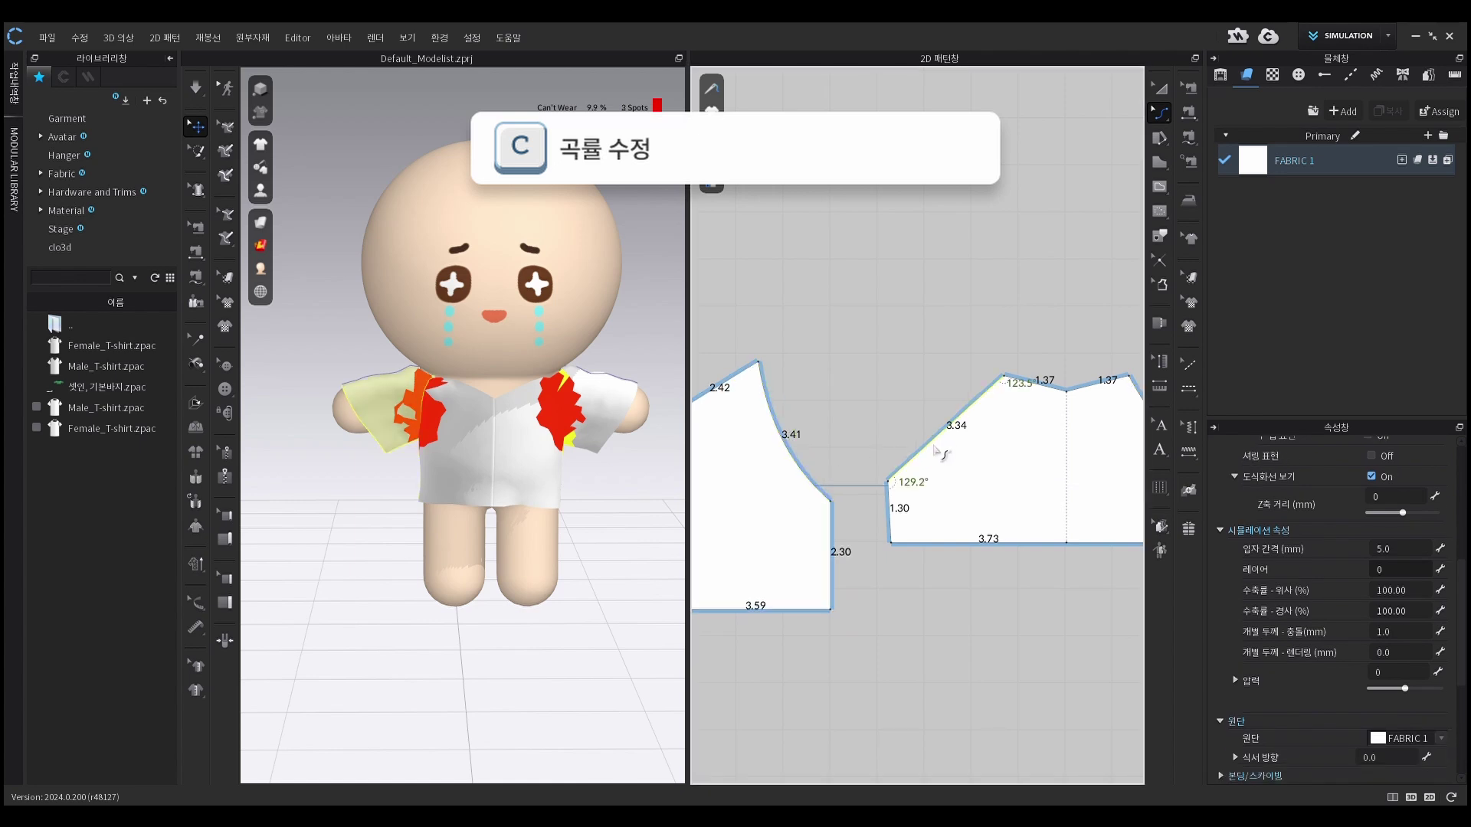
drag(936, 451, 929, 445)
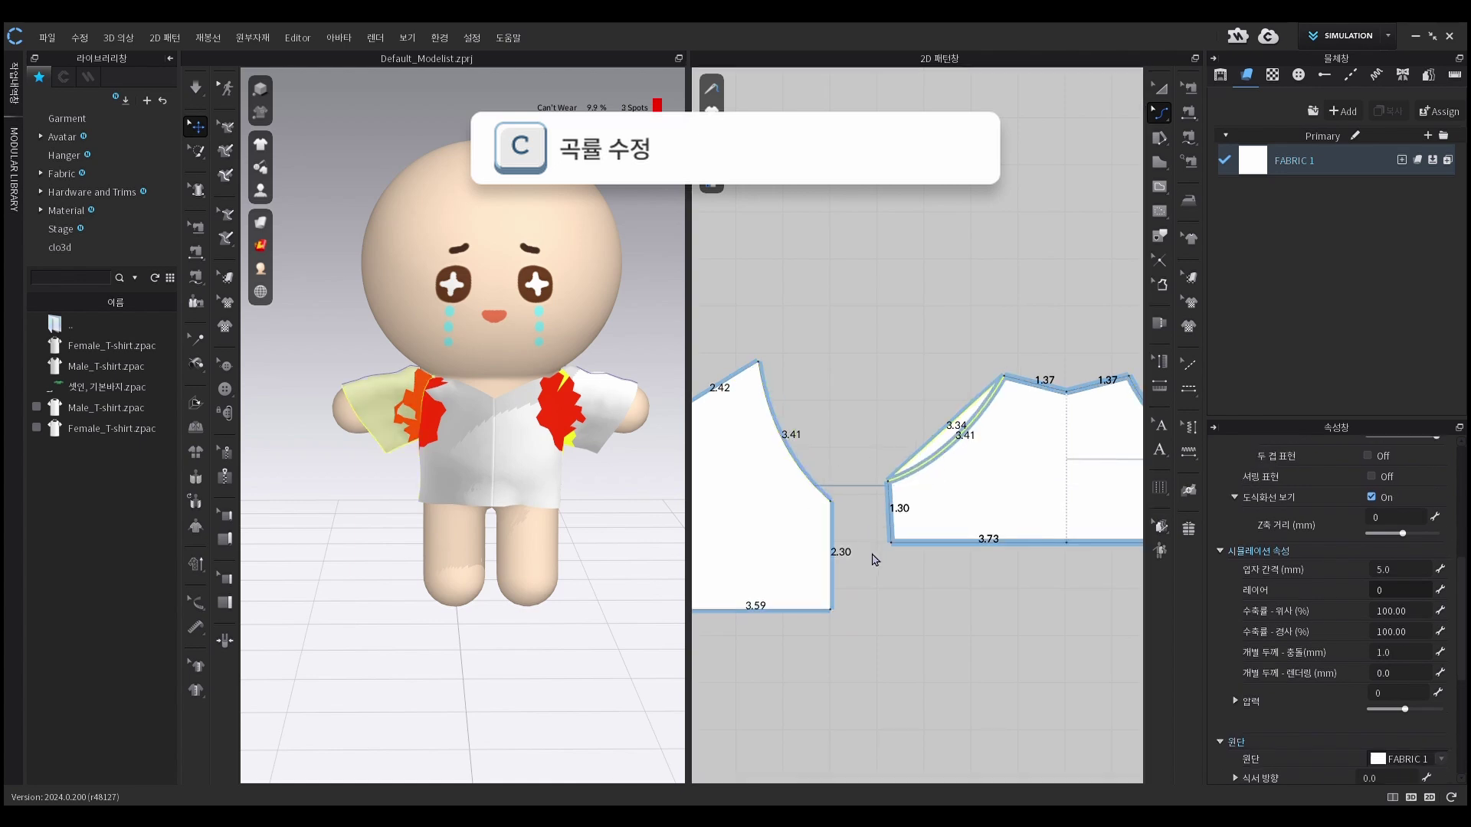
Align the sleeve's three neckline points to the top so that the neck edge is straight
key(alt+w)
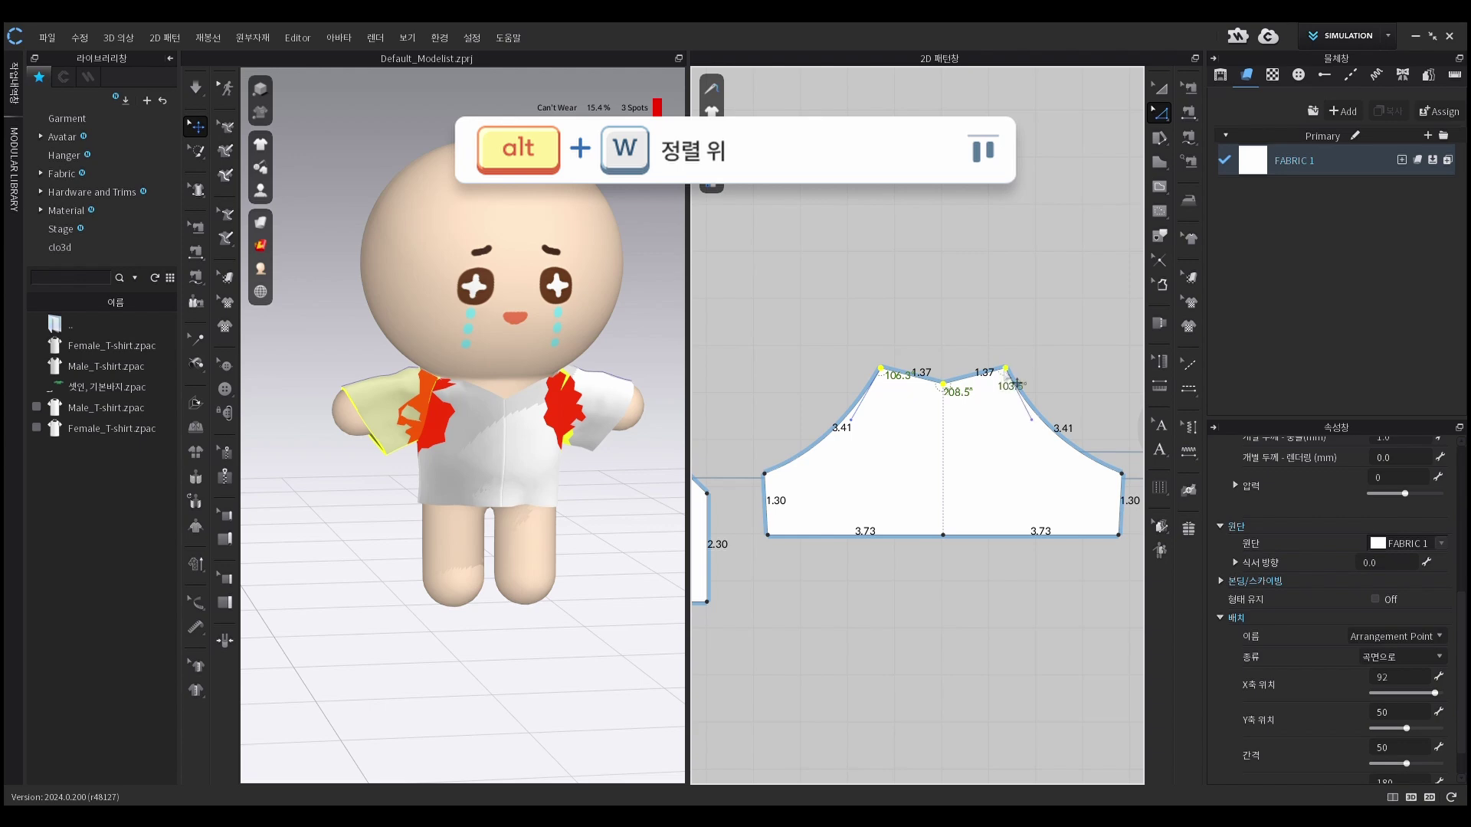
click(955, 396)
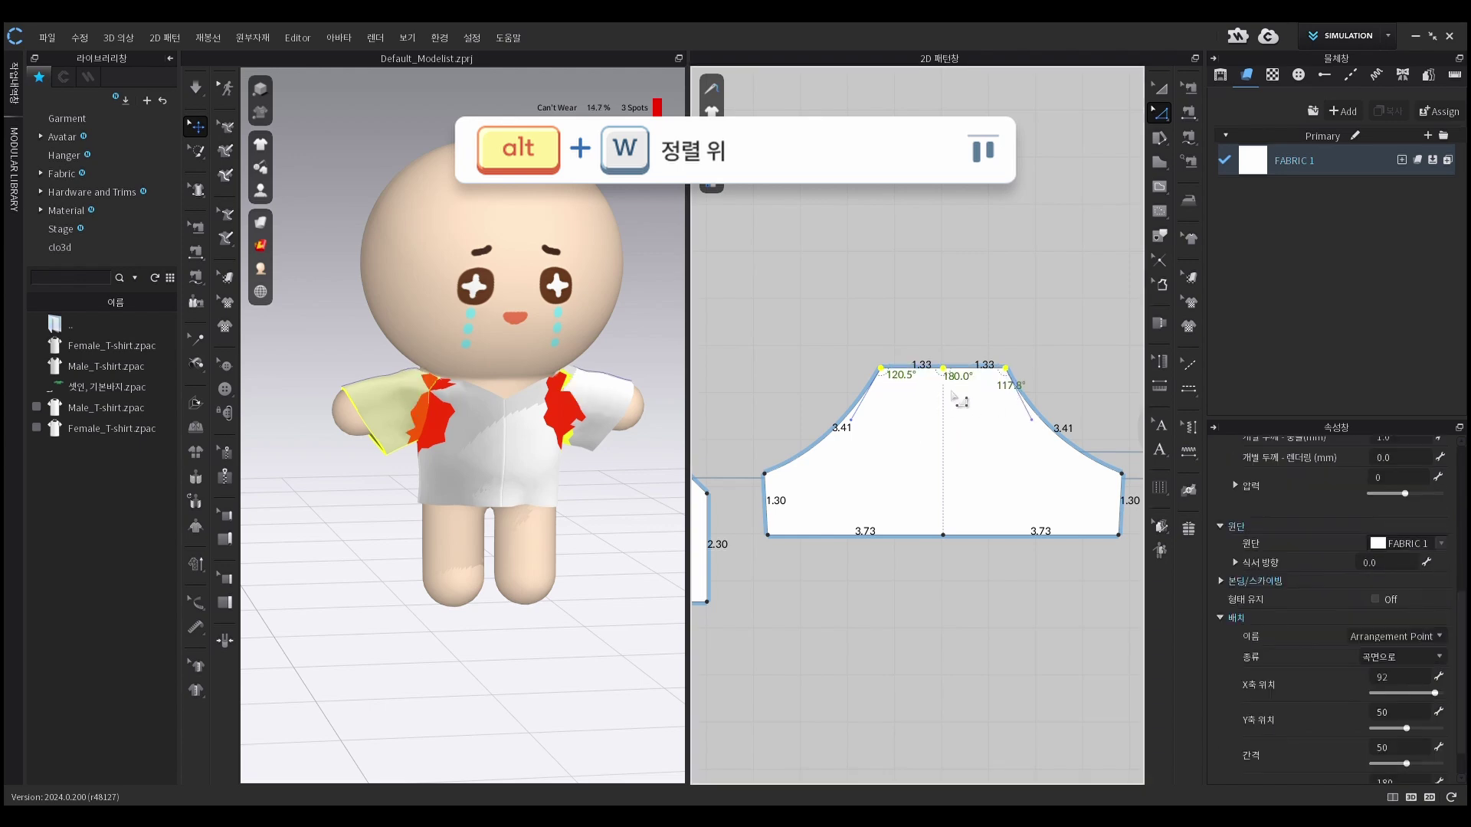
key(Escape)
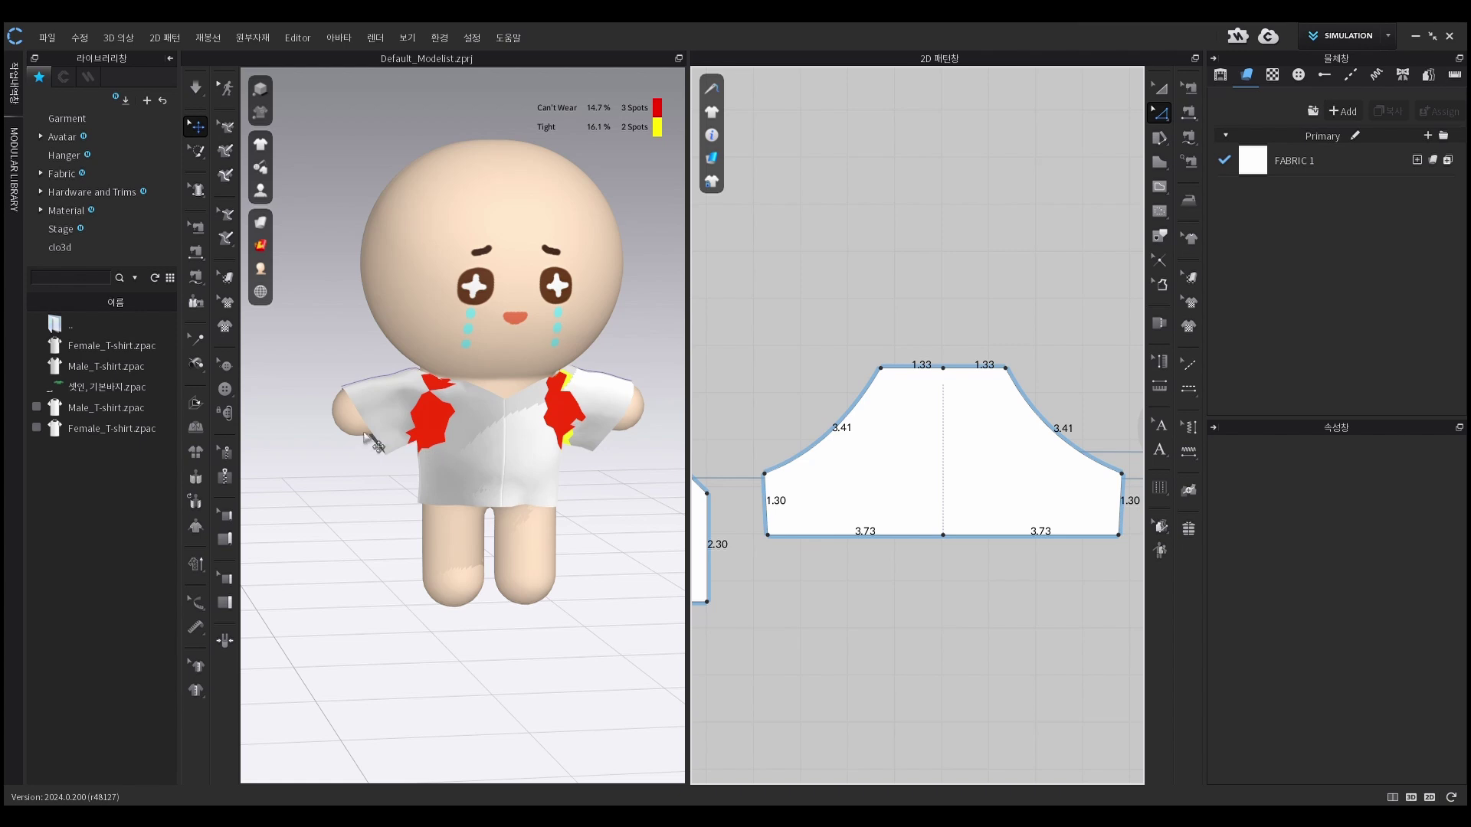
Raise the centre point of the sleeve hem slightly and simulate the top to check the new shape
drag(943, 535, 954, 527)
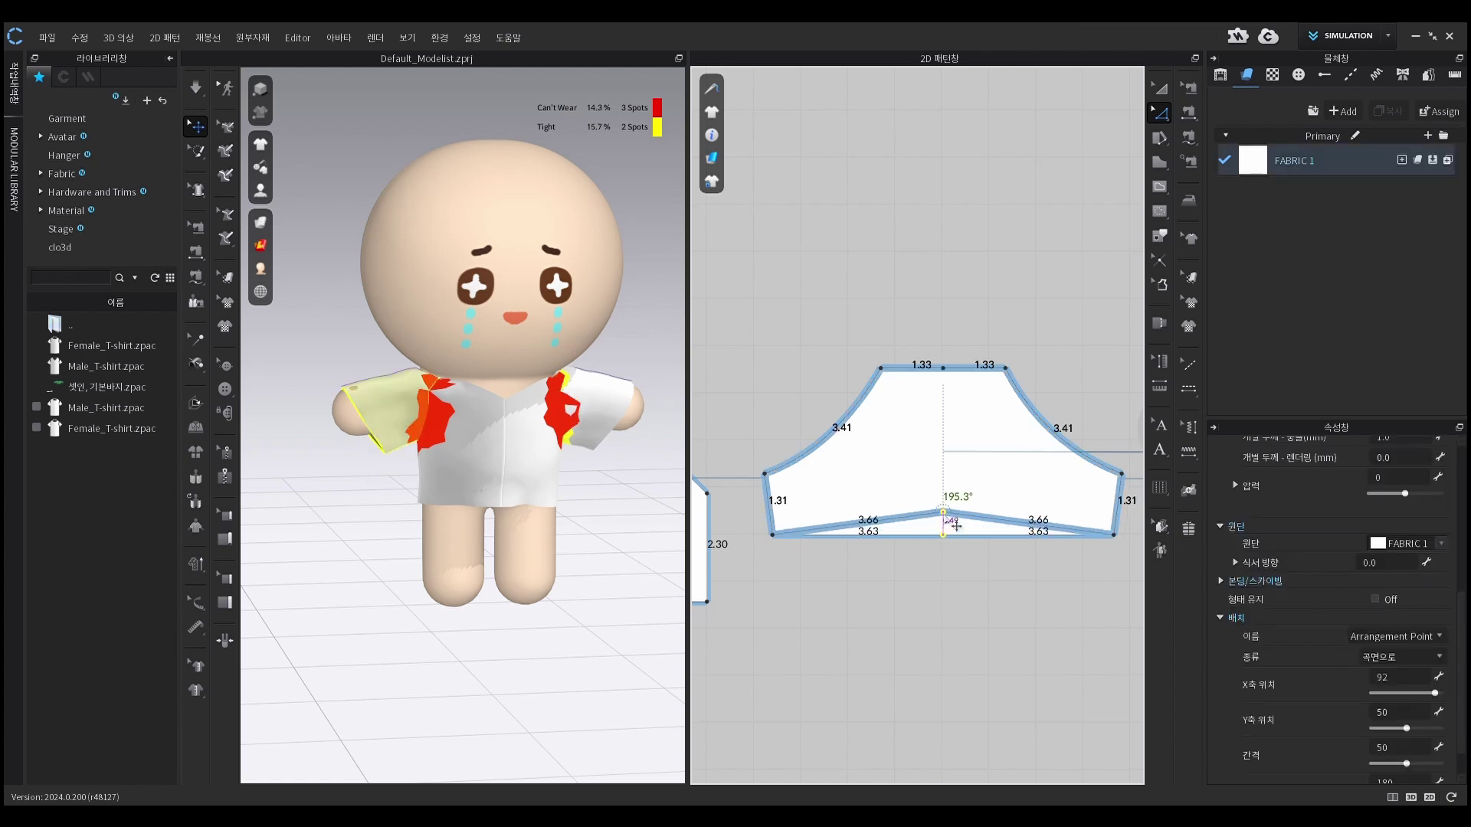
key(space)
right_drag(641, 545, 531, 559)
key(space)
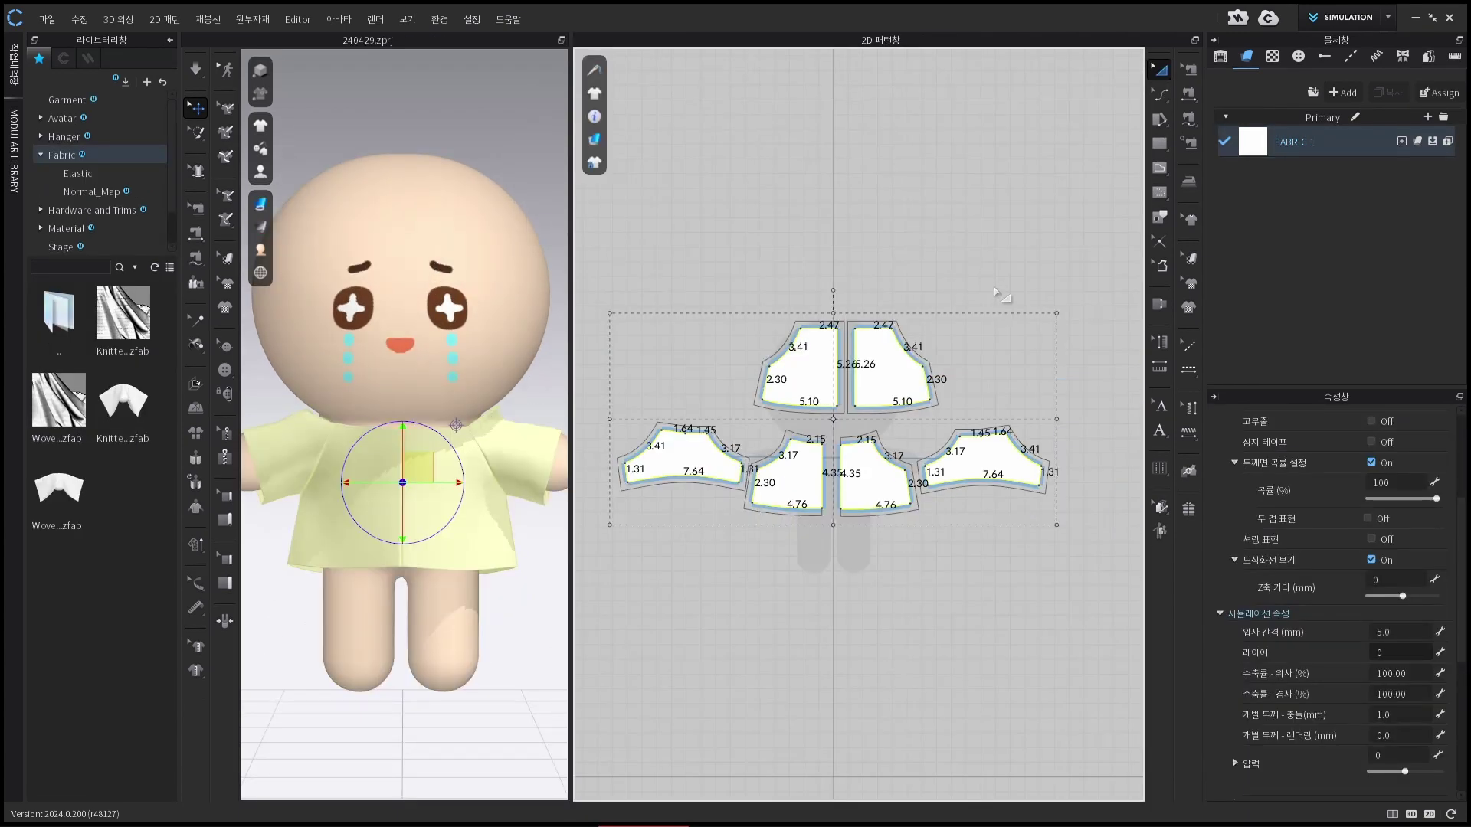
Set the colour of FABRIC 1 to Green 2, apply it, and clear the selection
click(985, 282)
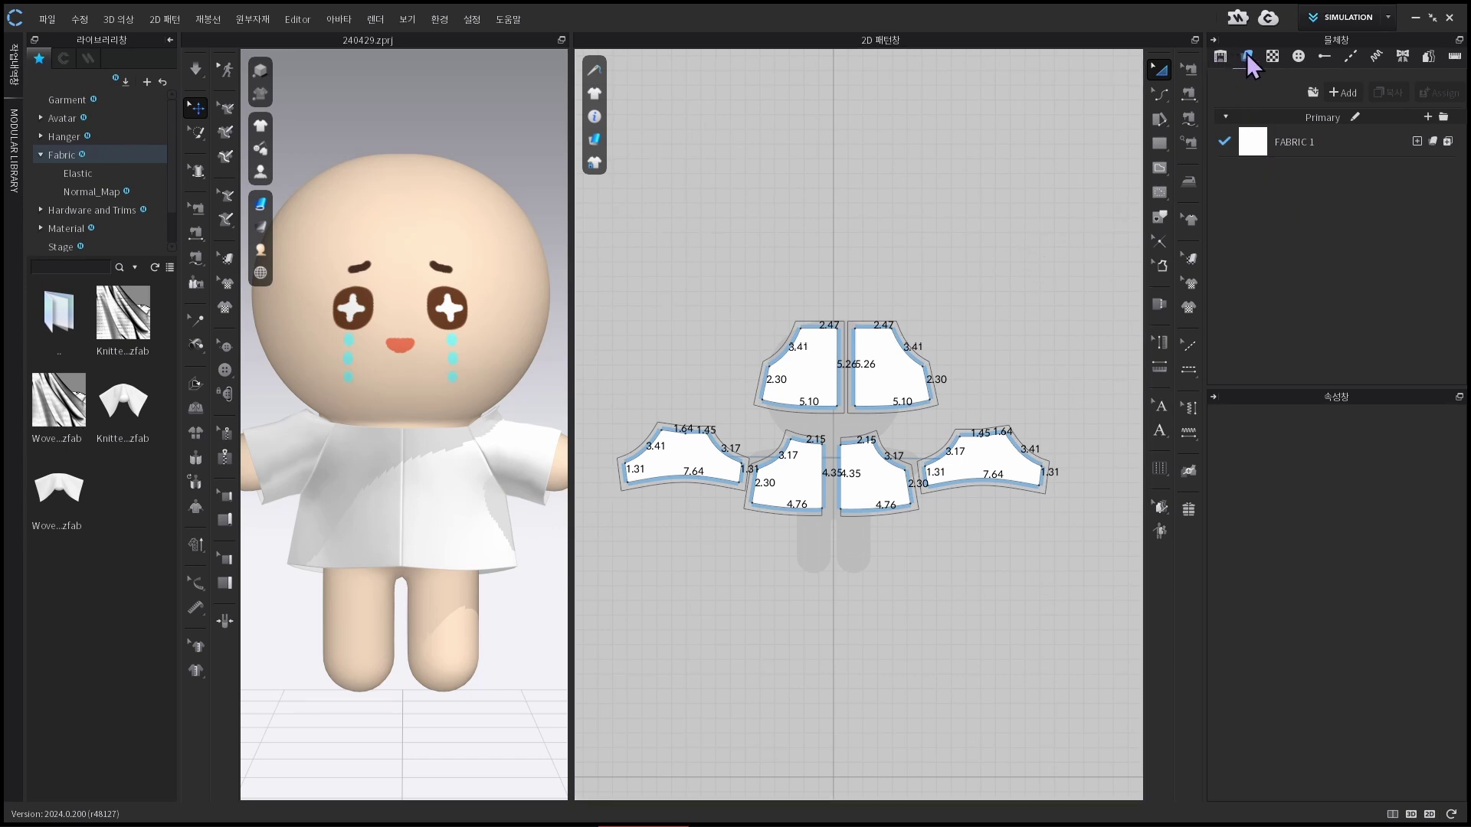
click(1294, 141)
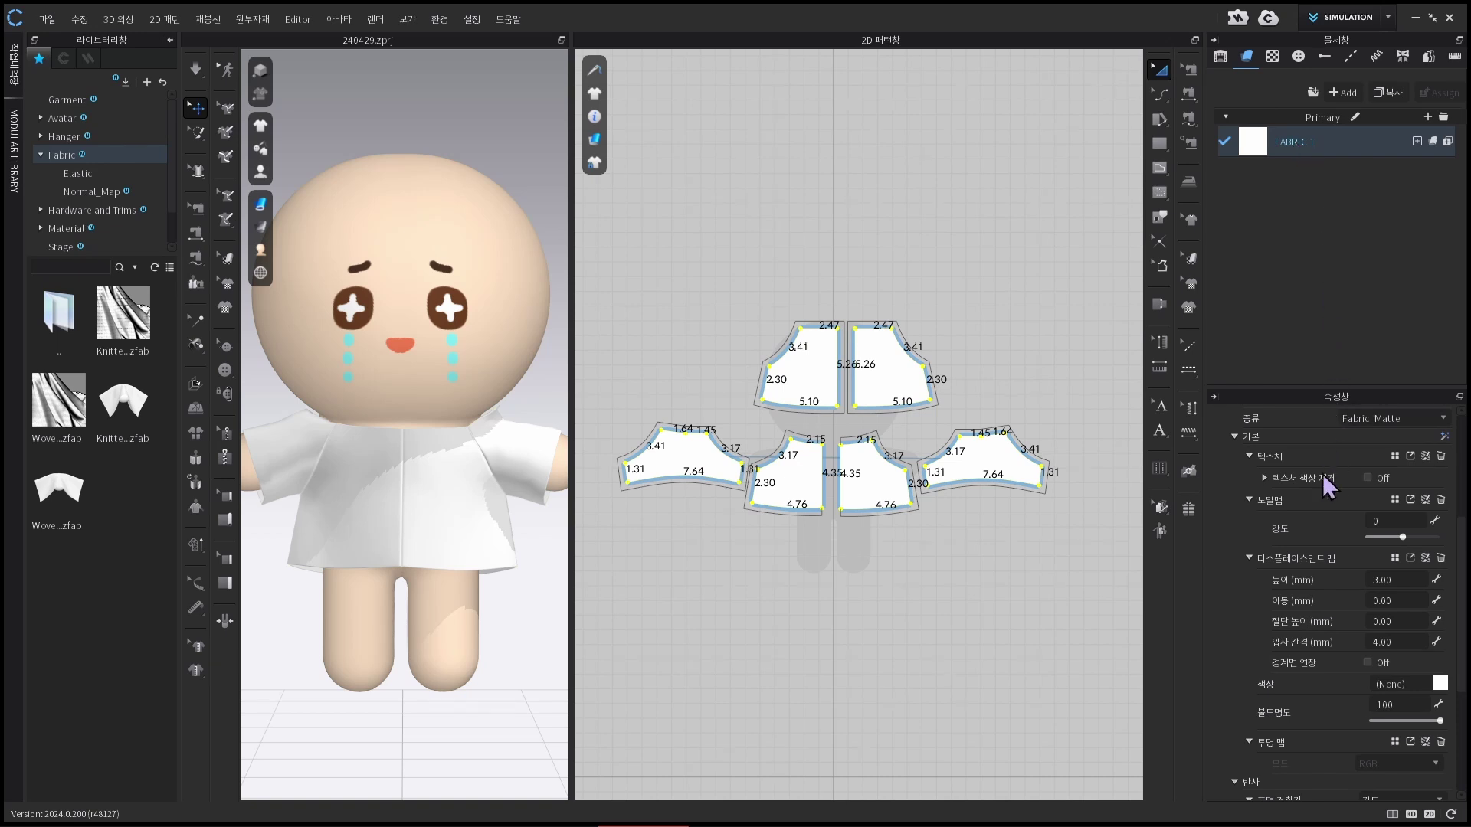
scroll(1322, 480, down, 1)
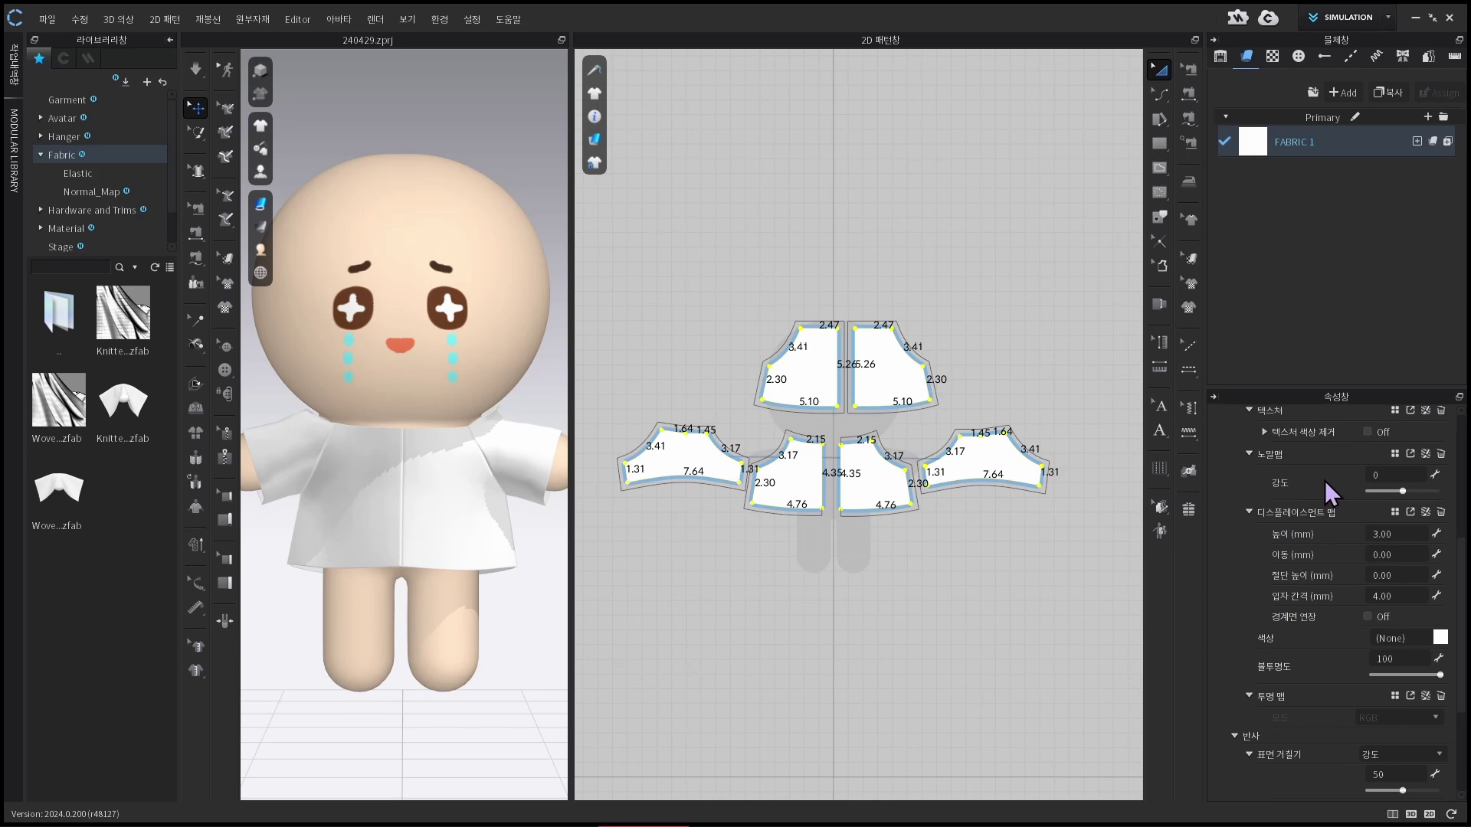
scroll(1285, 494, down, 1)
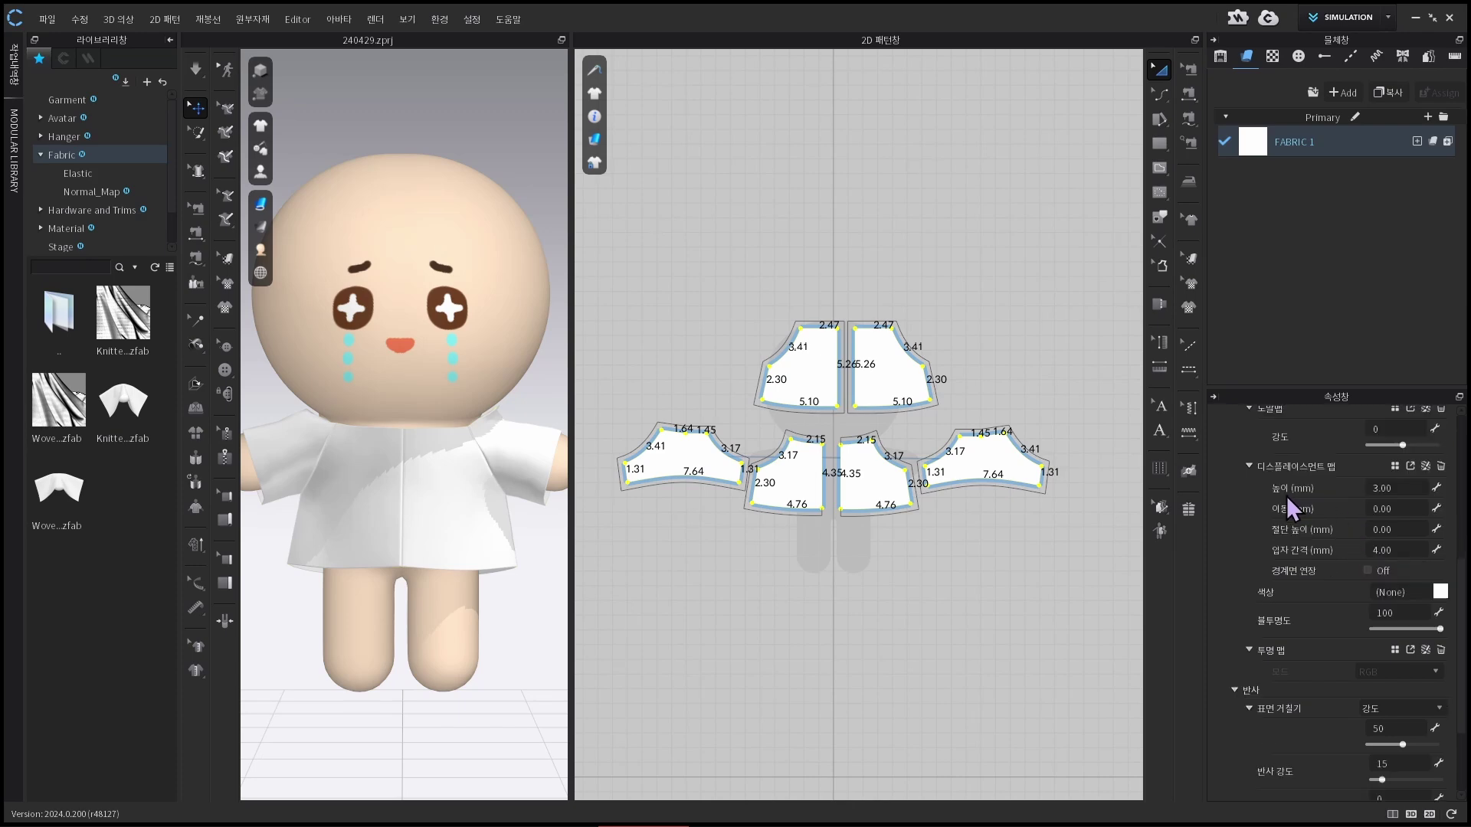
click(1440, 590)
click(842, 425)
click(564, 419)
click(582, 420)
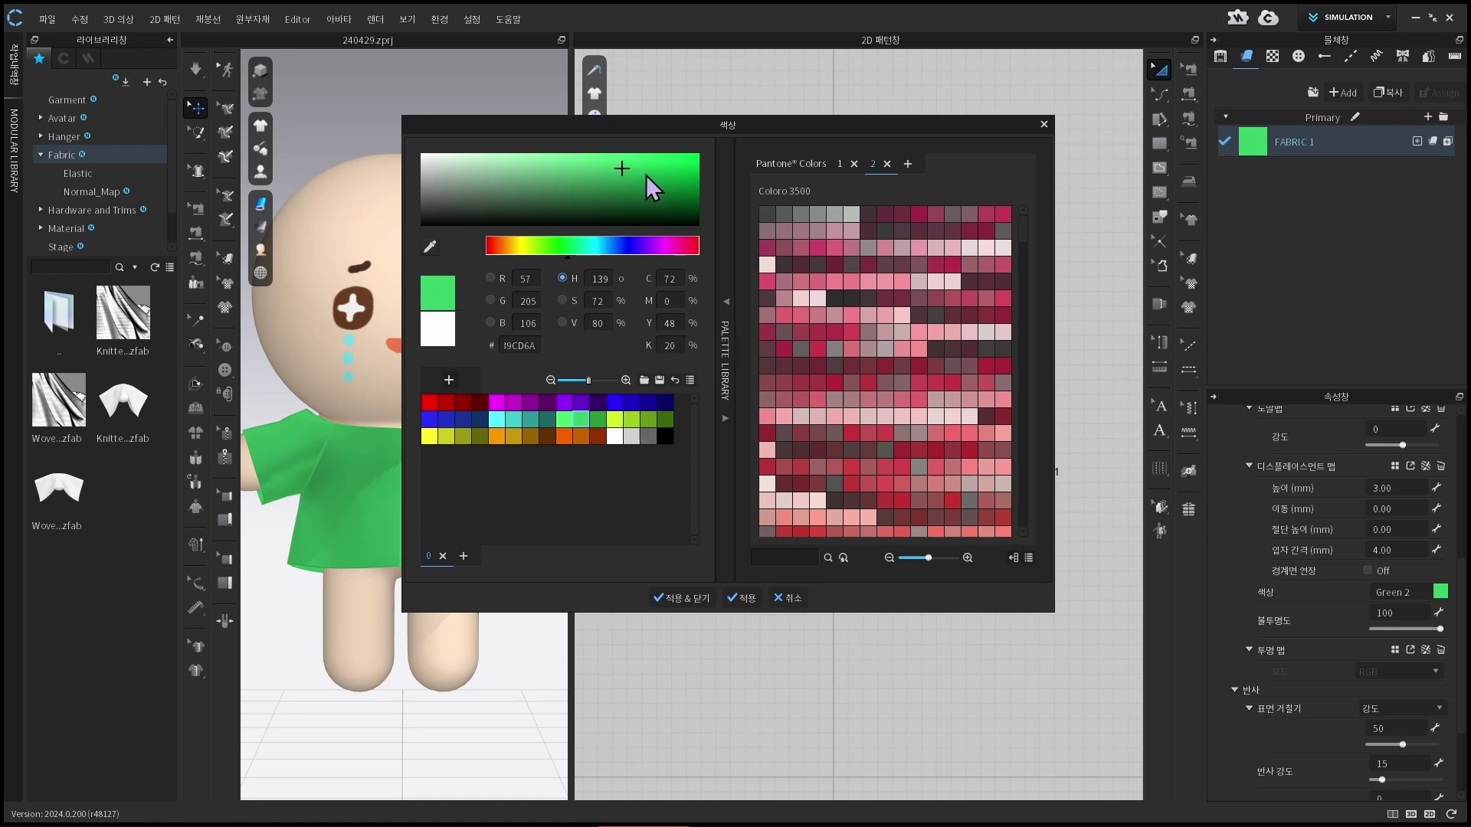
click(682, 597)
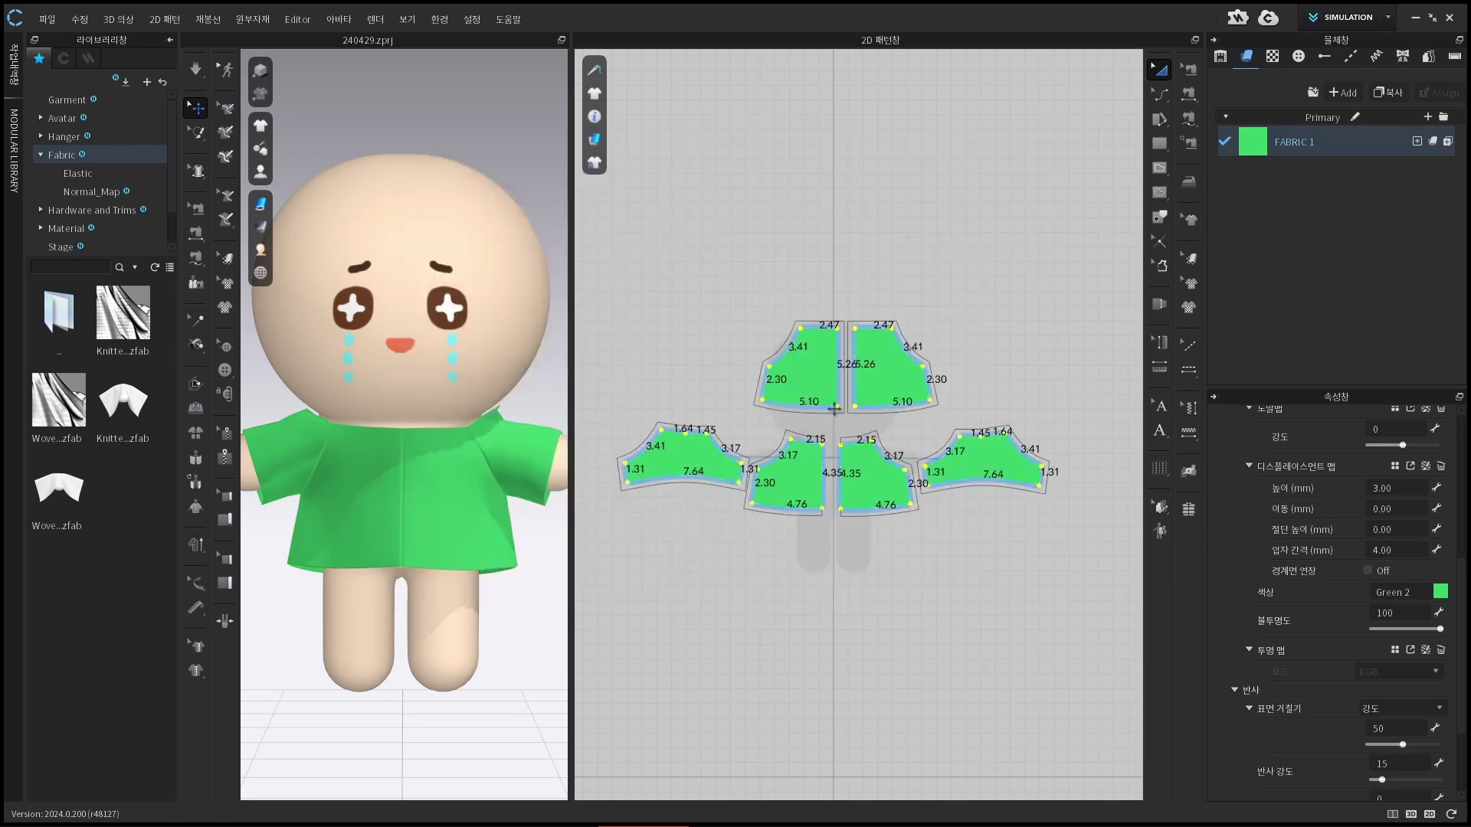
click(733, 371)
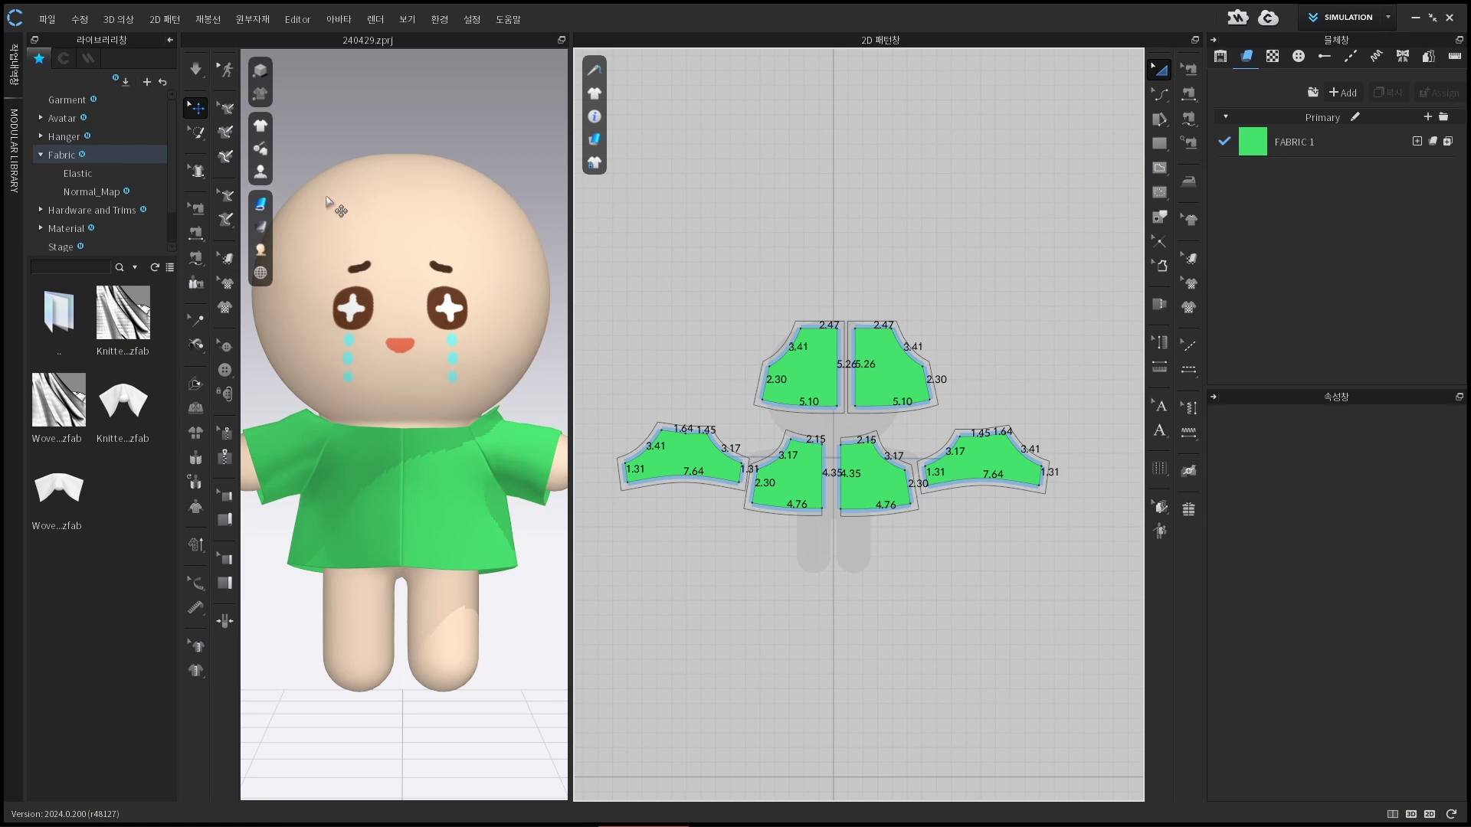
Preview the garment in the monochrome (단색) rendering style and restore the thick texture (두꺼운 텍스처) style
mouse_move(259, 204)
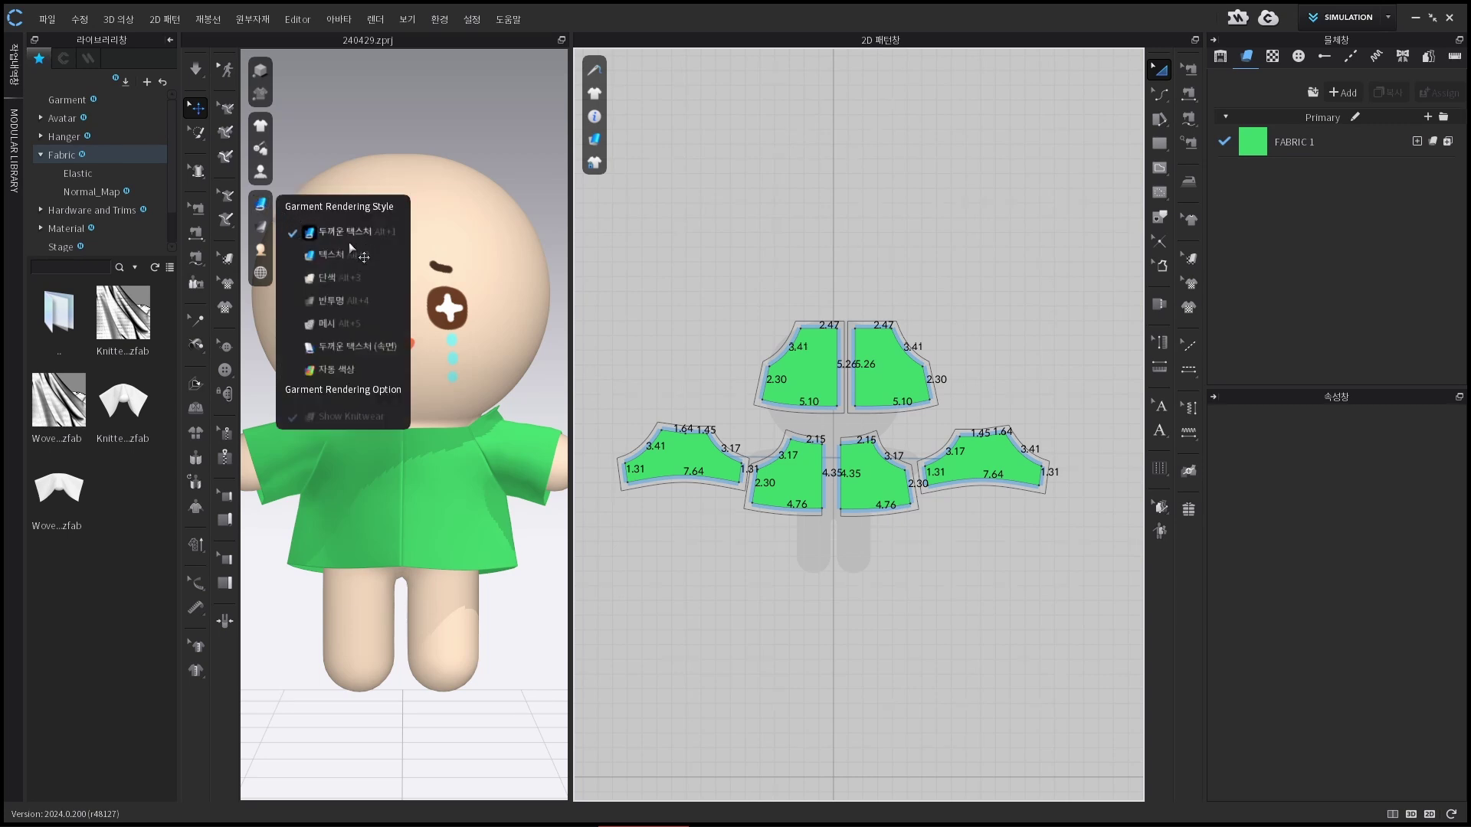
click(328, 280)
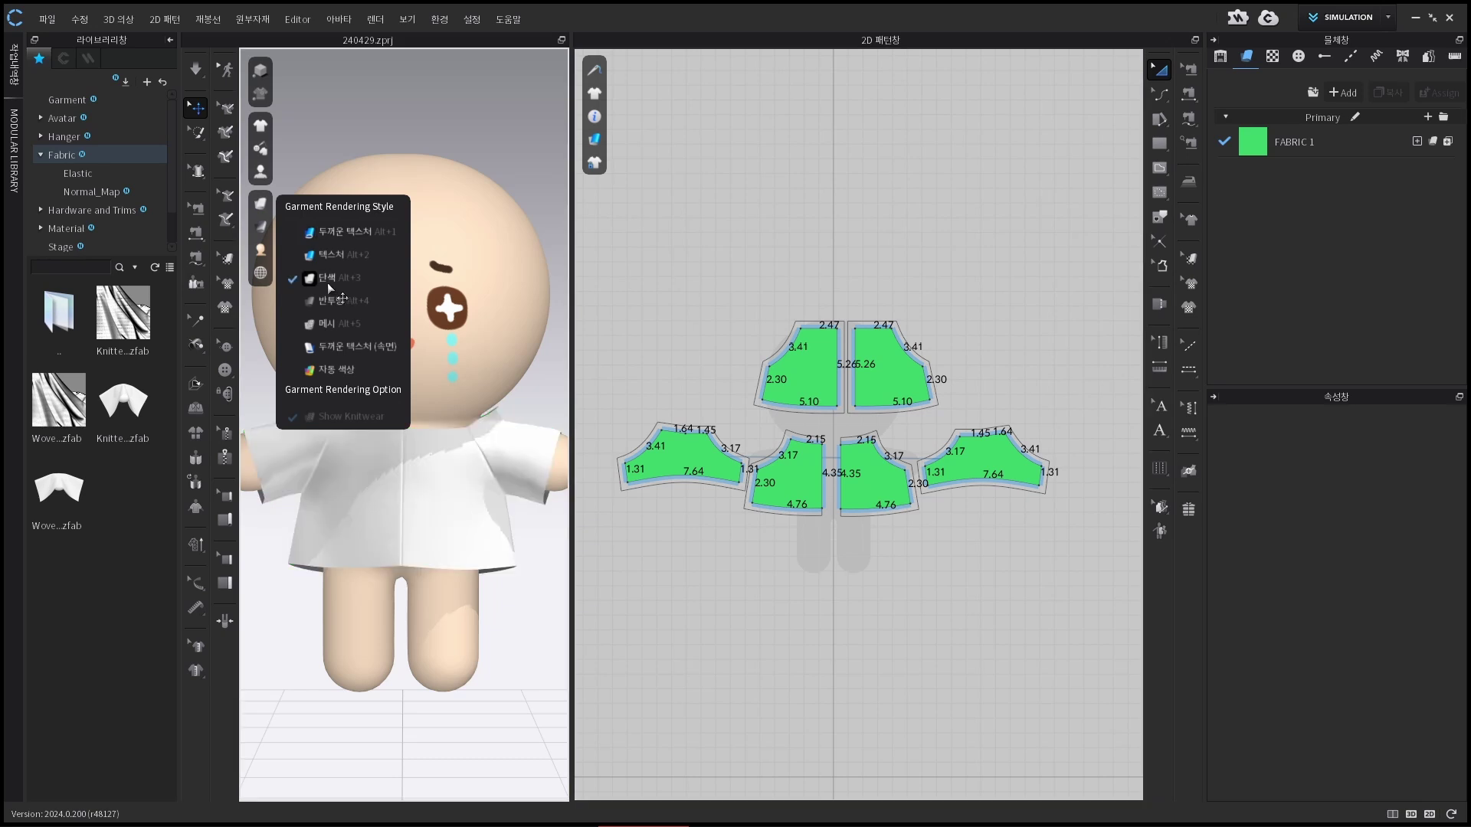
click(343, 232)
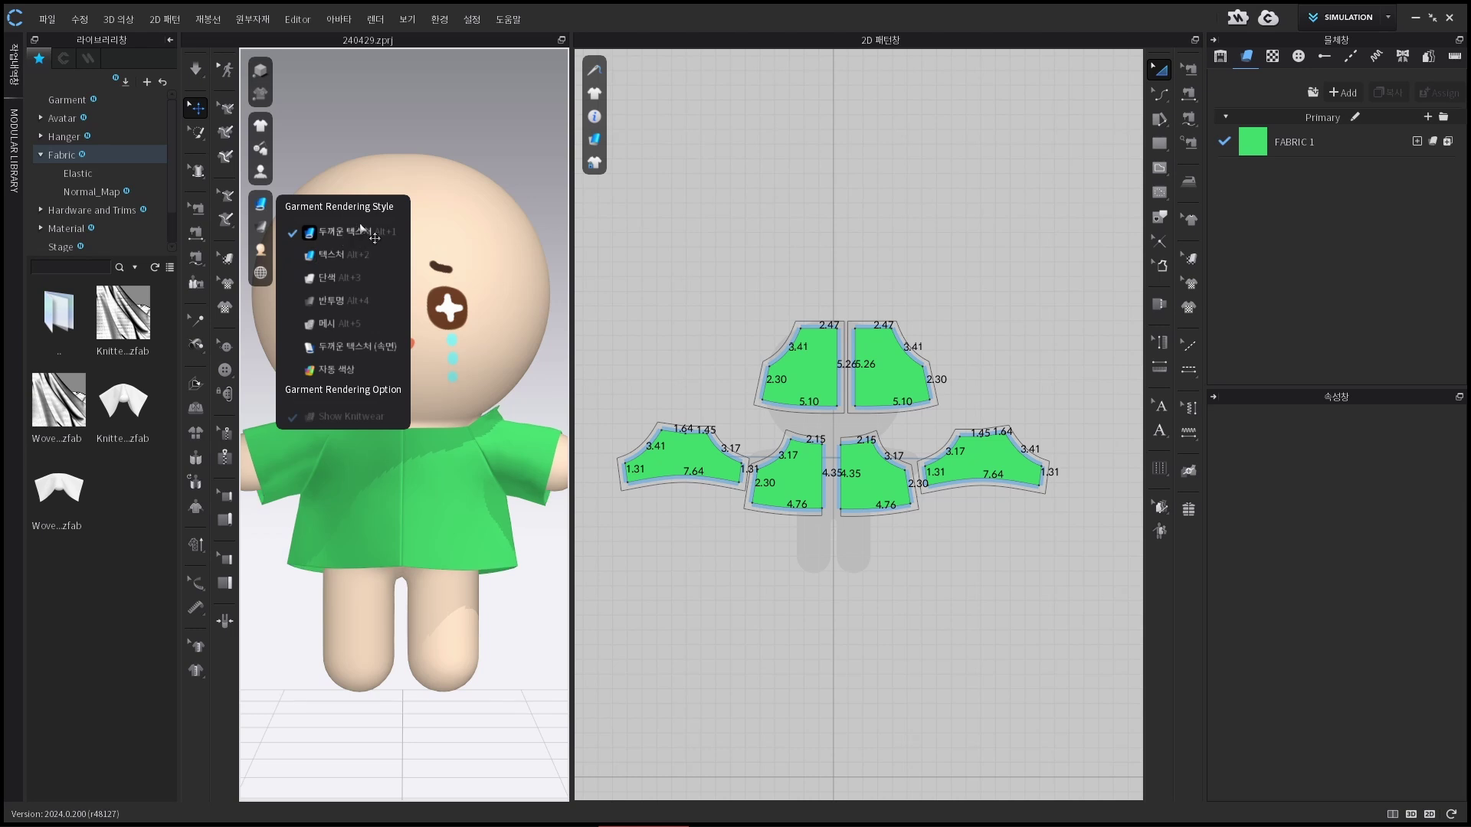
click(441, 436)
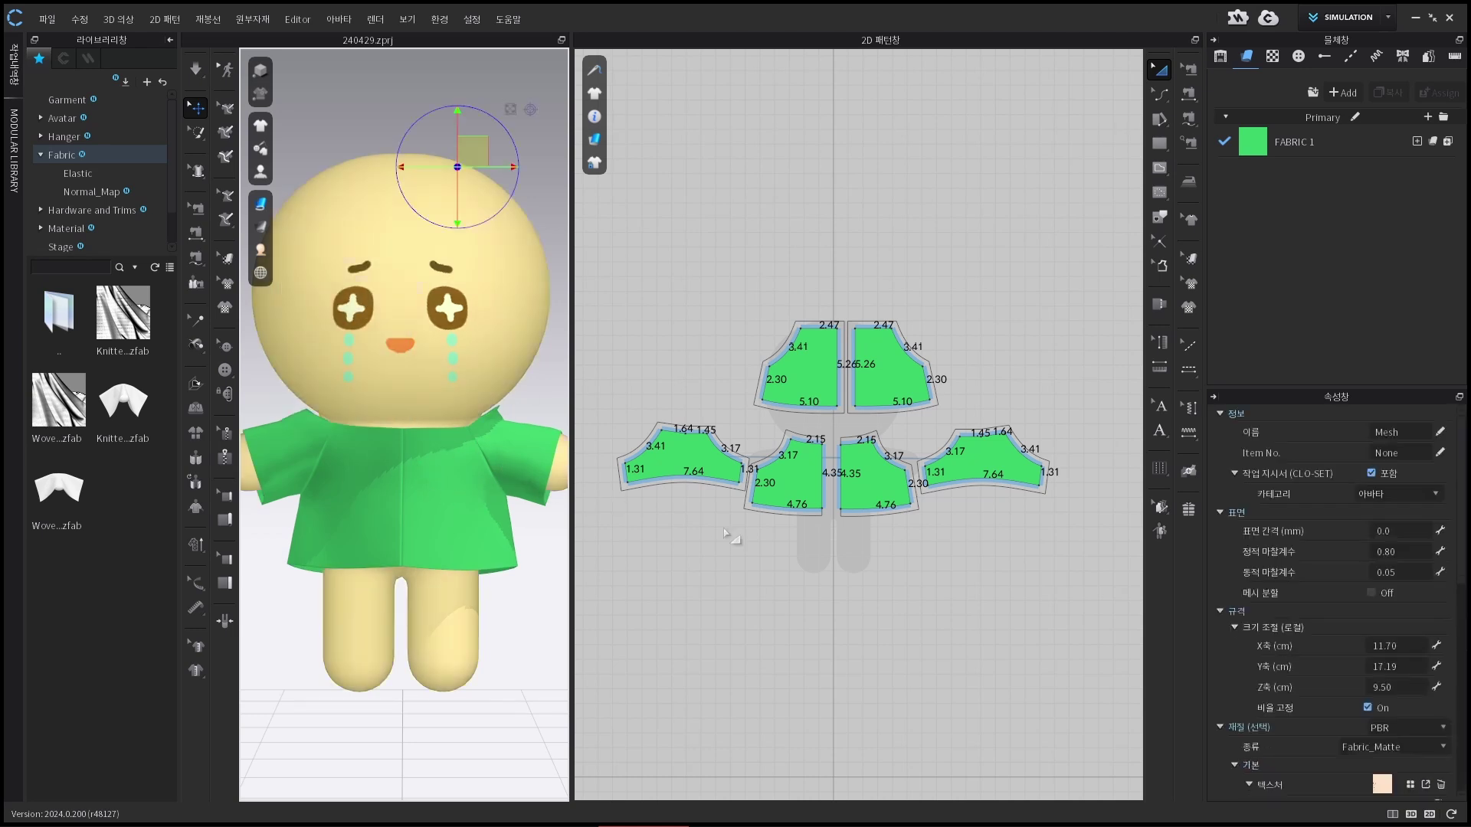
click(810, 584)
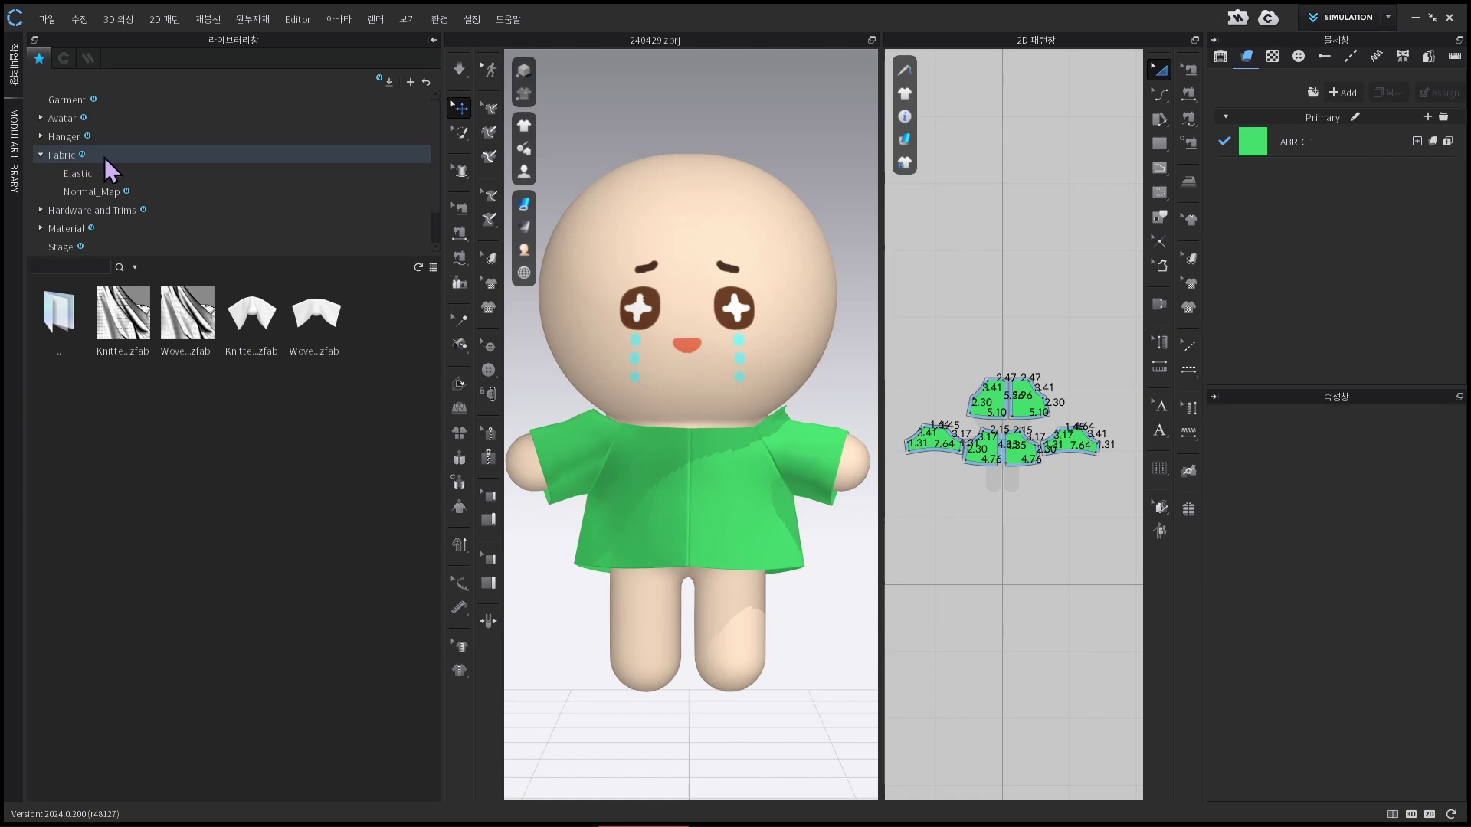
Browse the Fabric library folder and preview the details of Sherpa_Fleece_Poly_270gsm, Rib_1X1_319gsm and Rib_1X1_486gsm
click(104, 158)
click(49, 154)
click(100, 154)
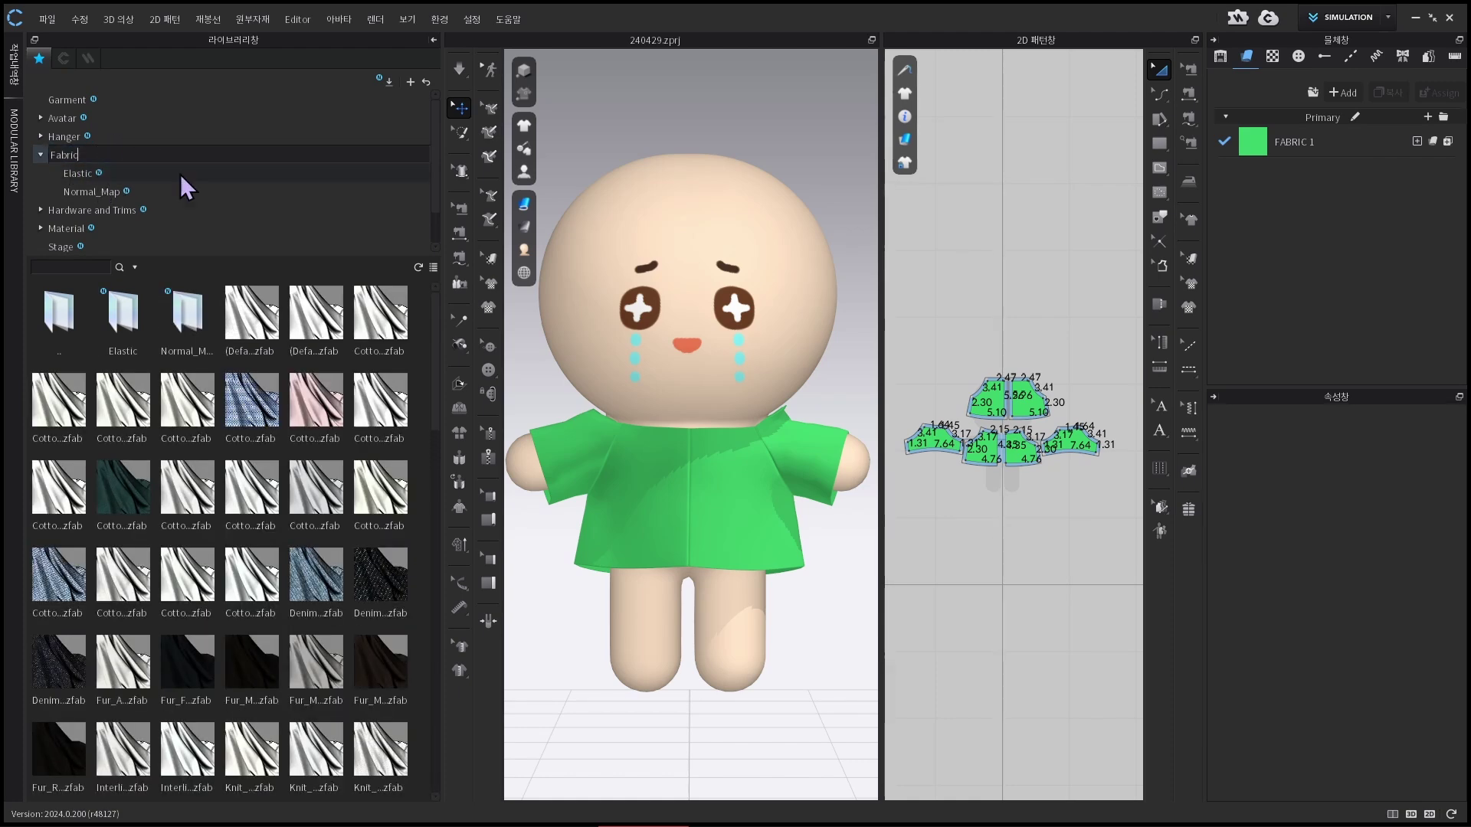
click(248, 329)
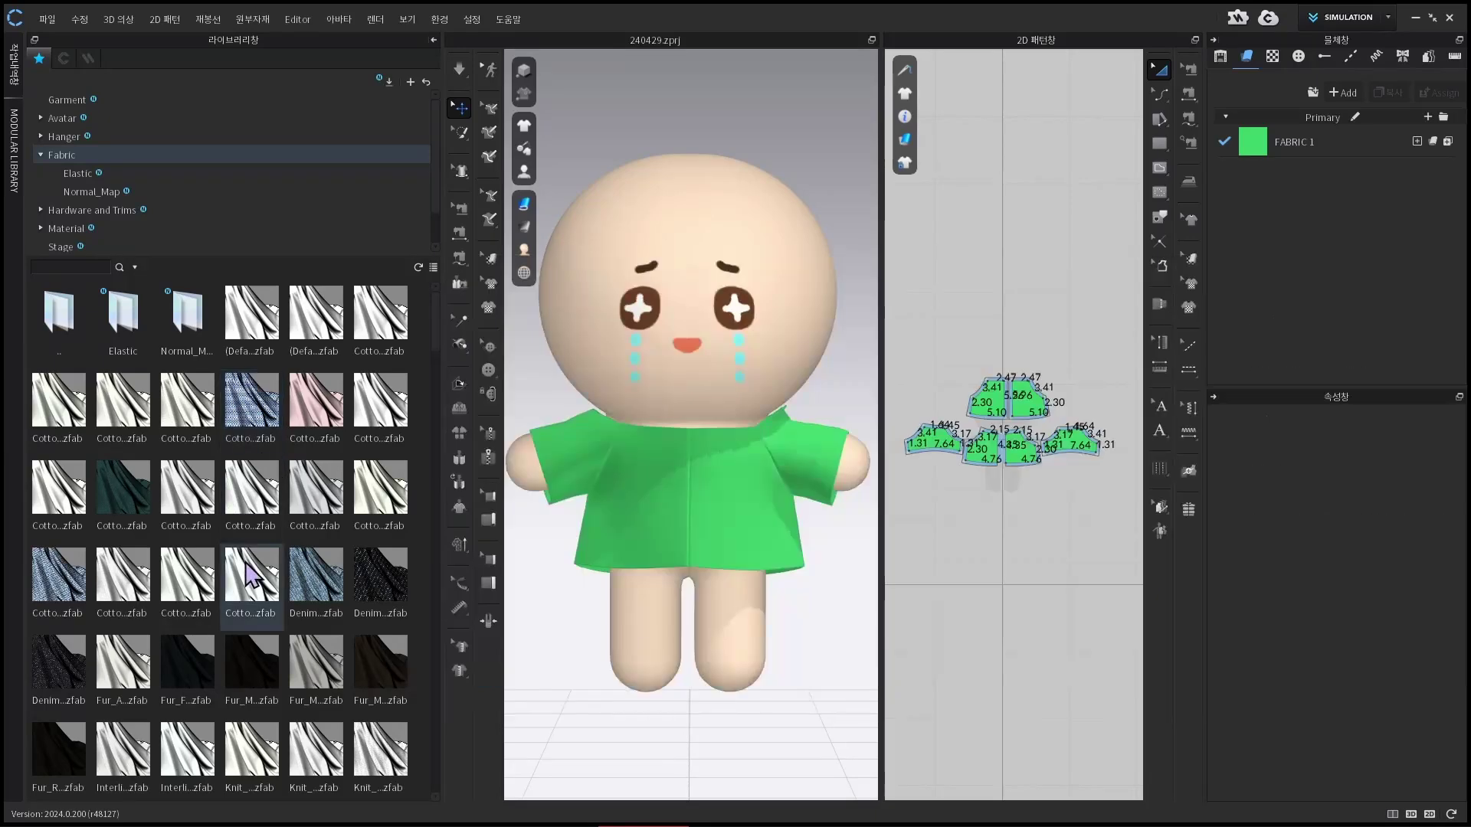
scroll(154, 490, down, 5)
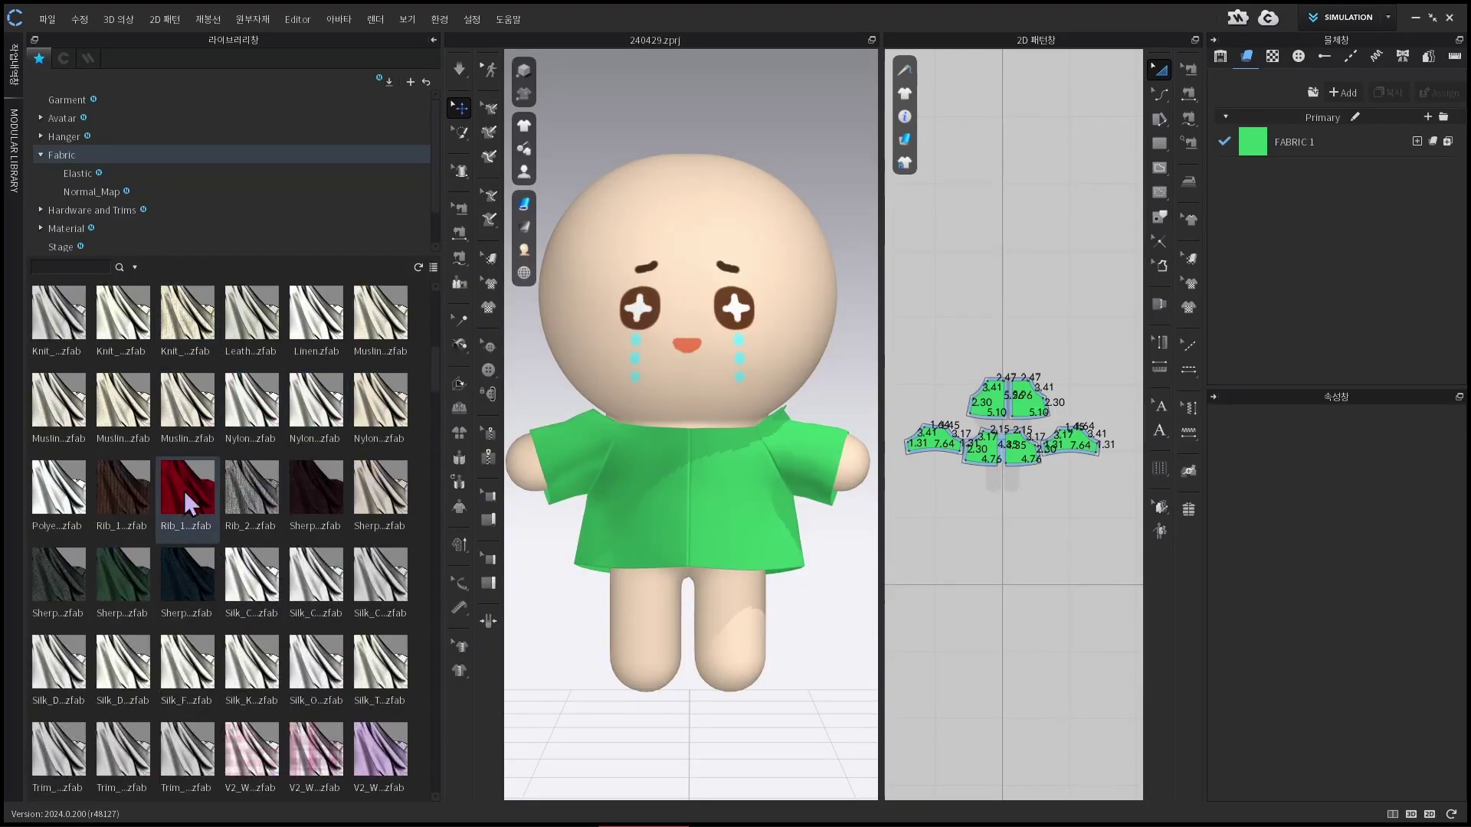
mouse_move(67, 569)
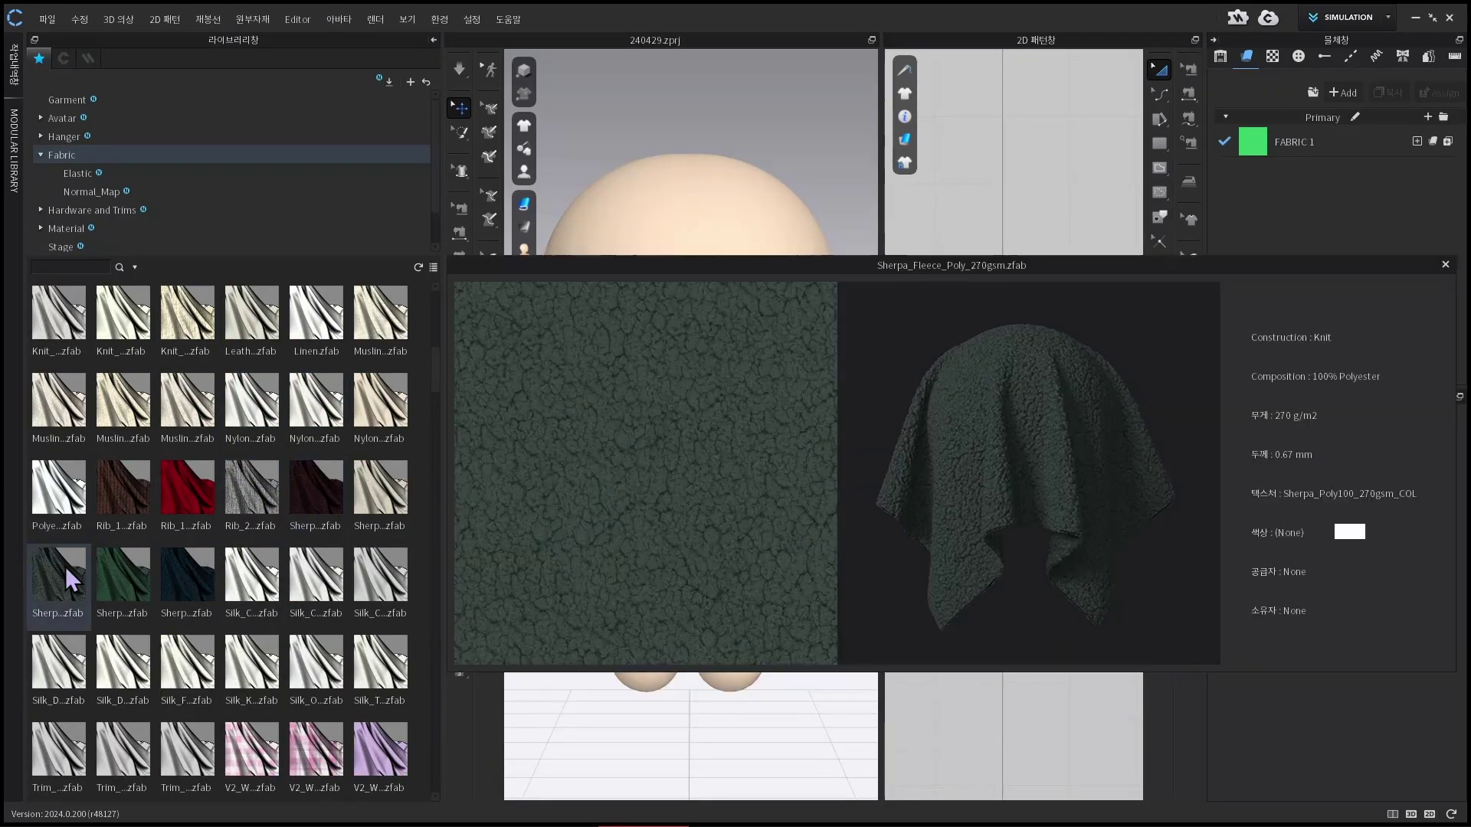
scroll(67, 570, up, 1)
mouse_move(119, 570)
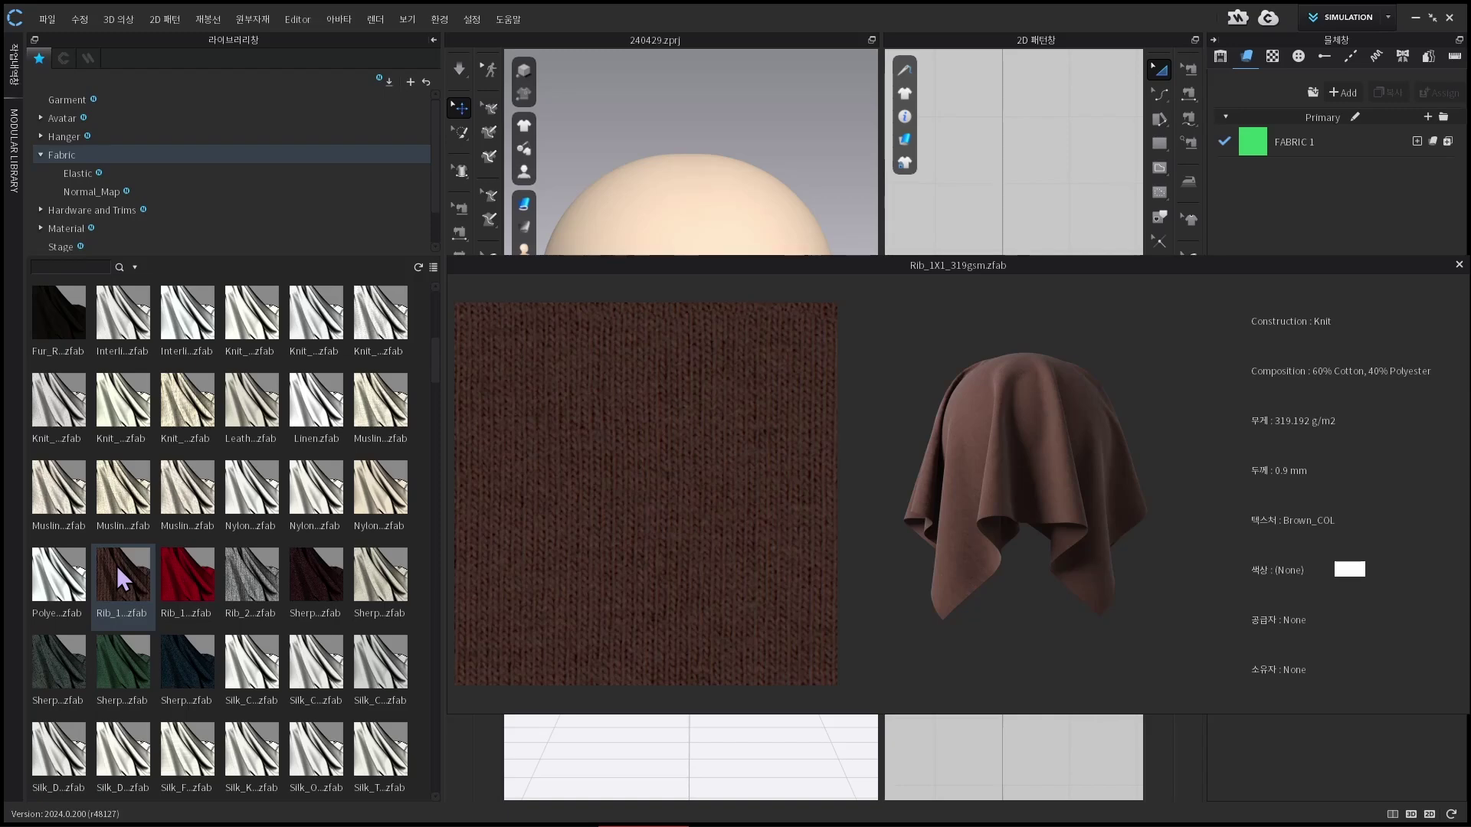
mouse_move(177, 572)
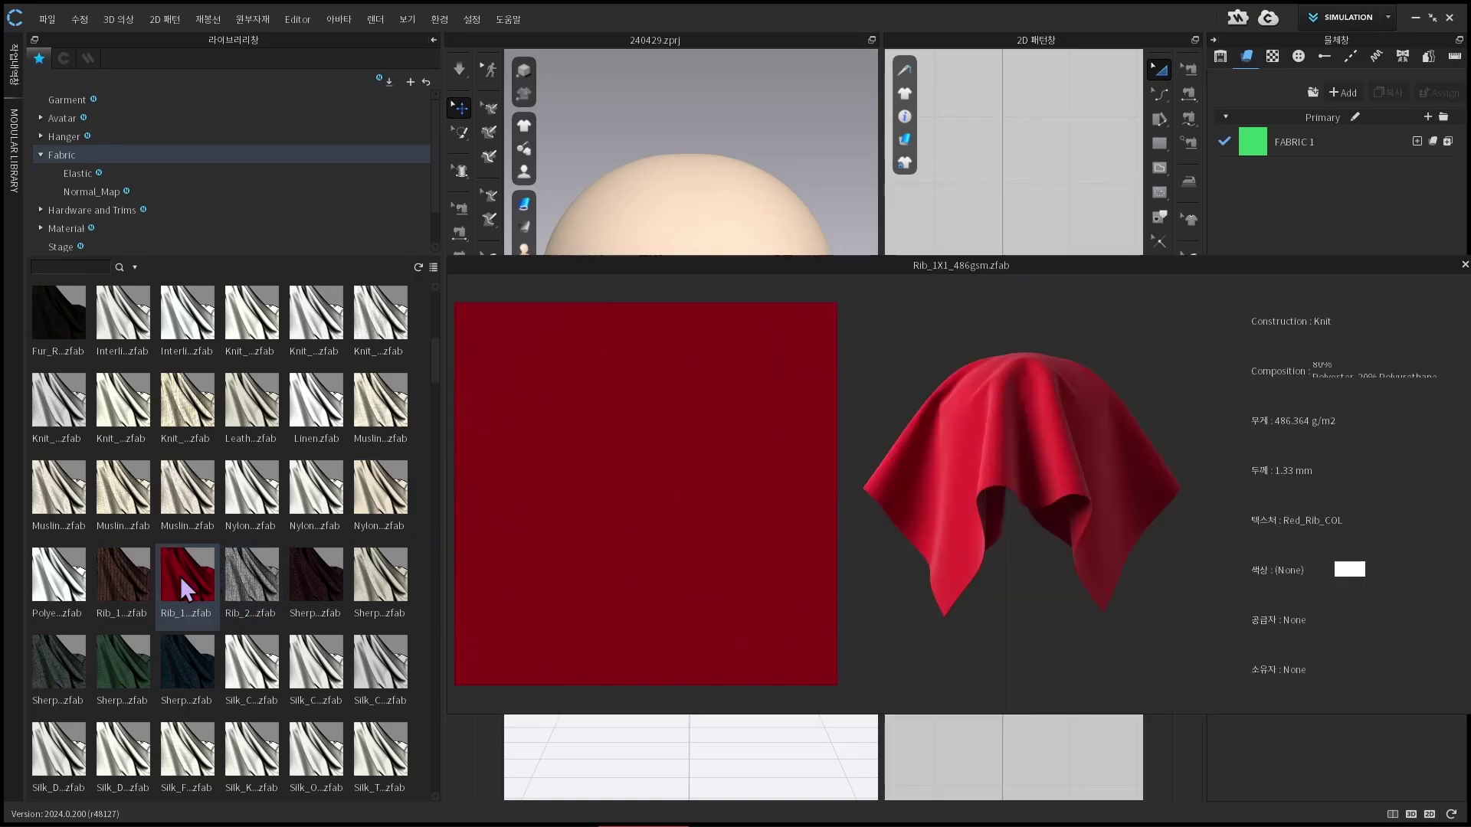
Add the Rib_1X1_486gsm library fabric to the workspace and assign it to all pattern pieces of the top
right_click(181, 576)
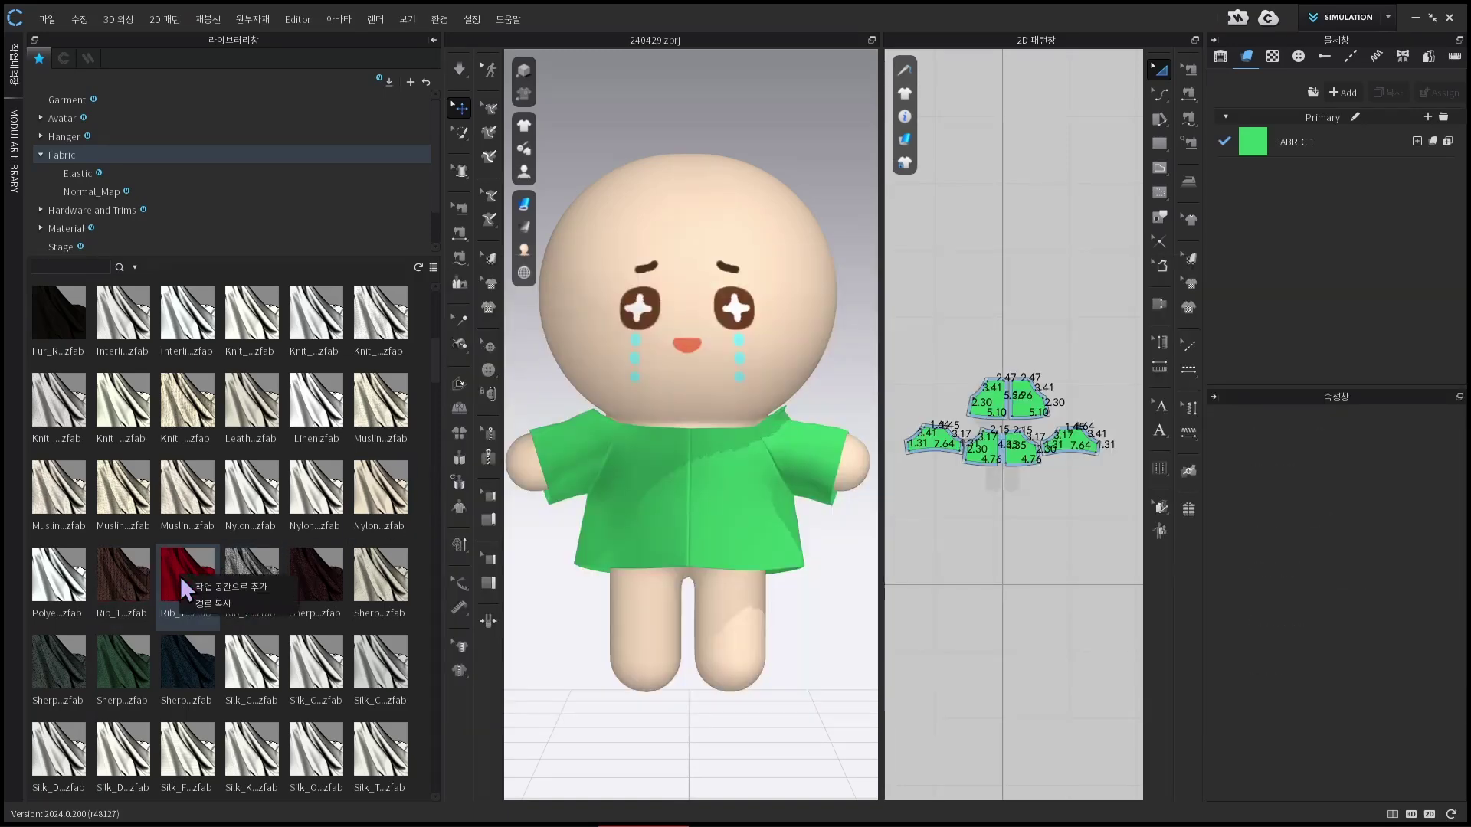
click(232, 587)
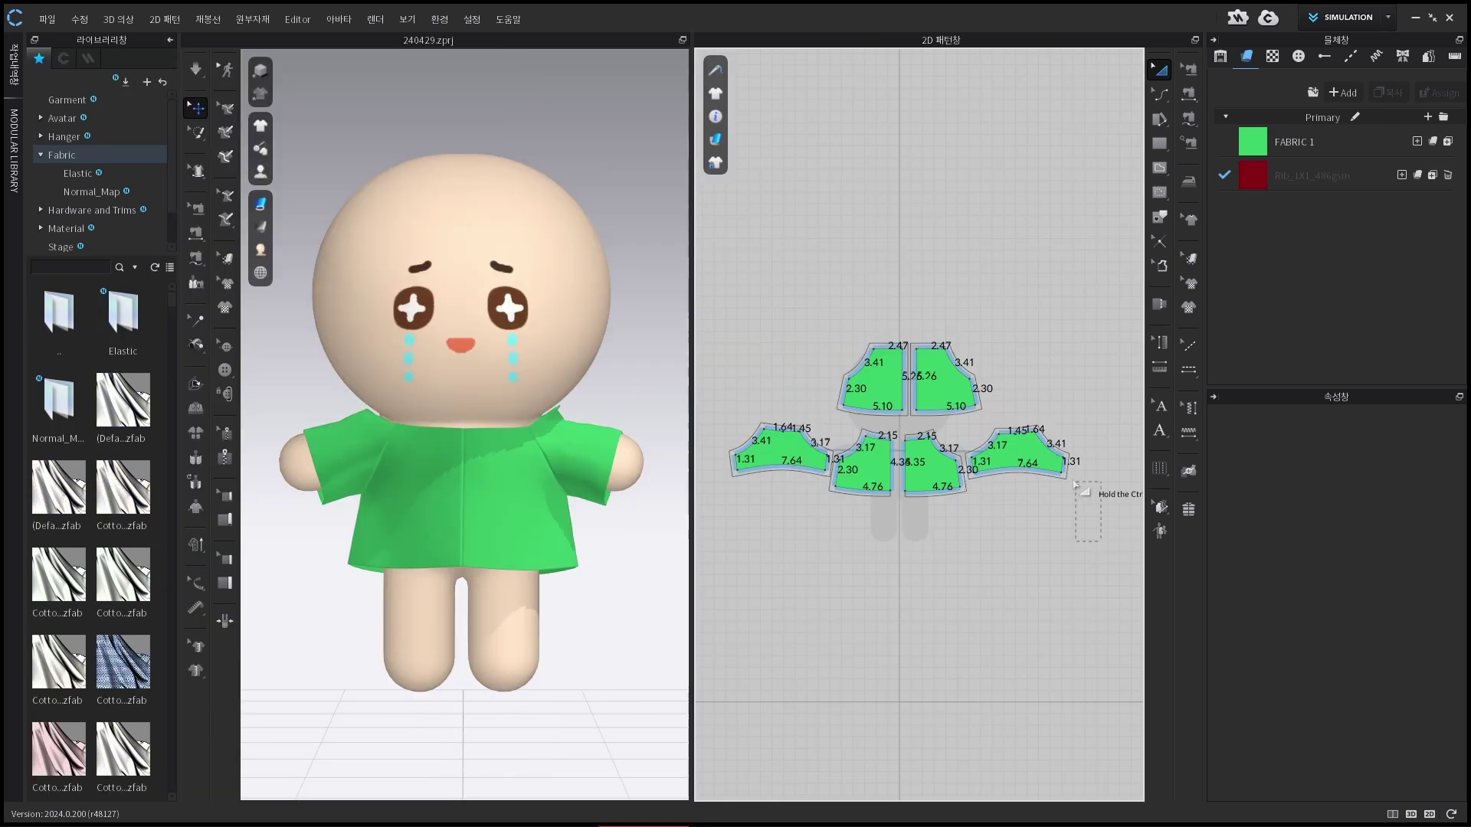
drag(1085, 510, 770, 284)
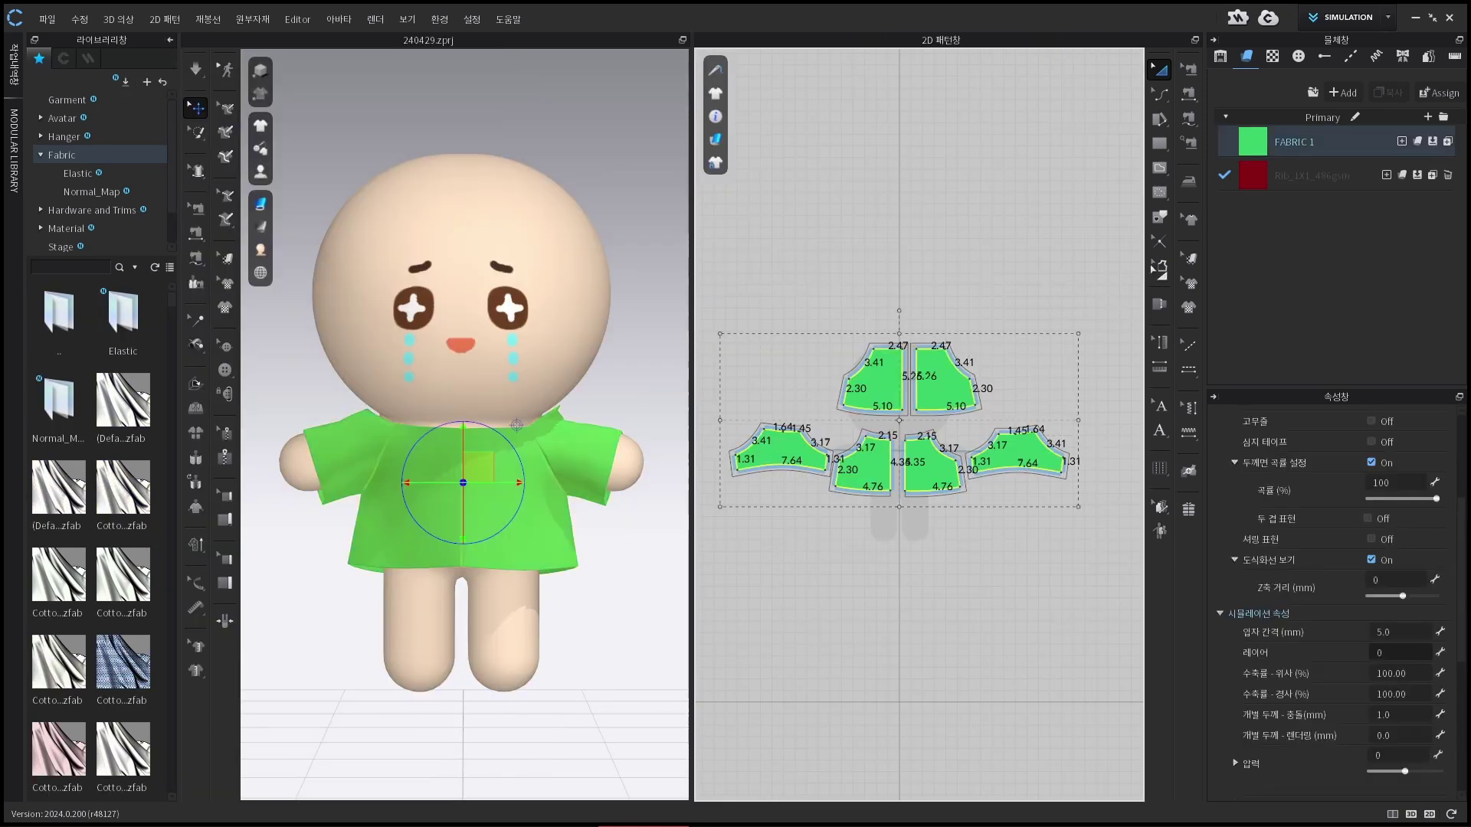
click(1414, 176)
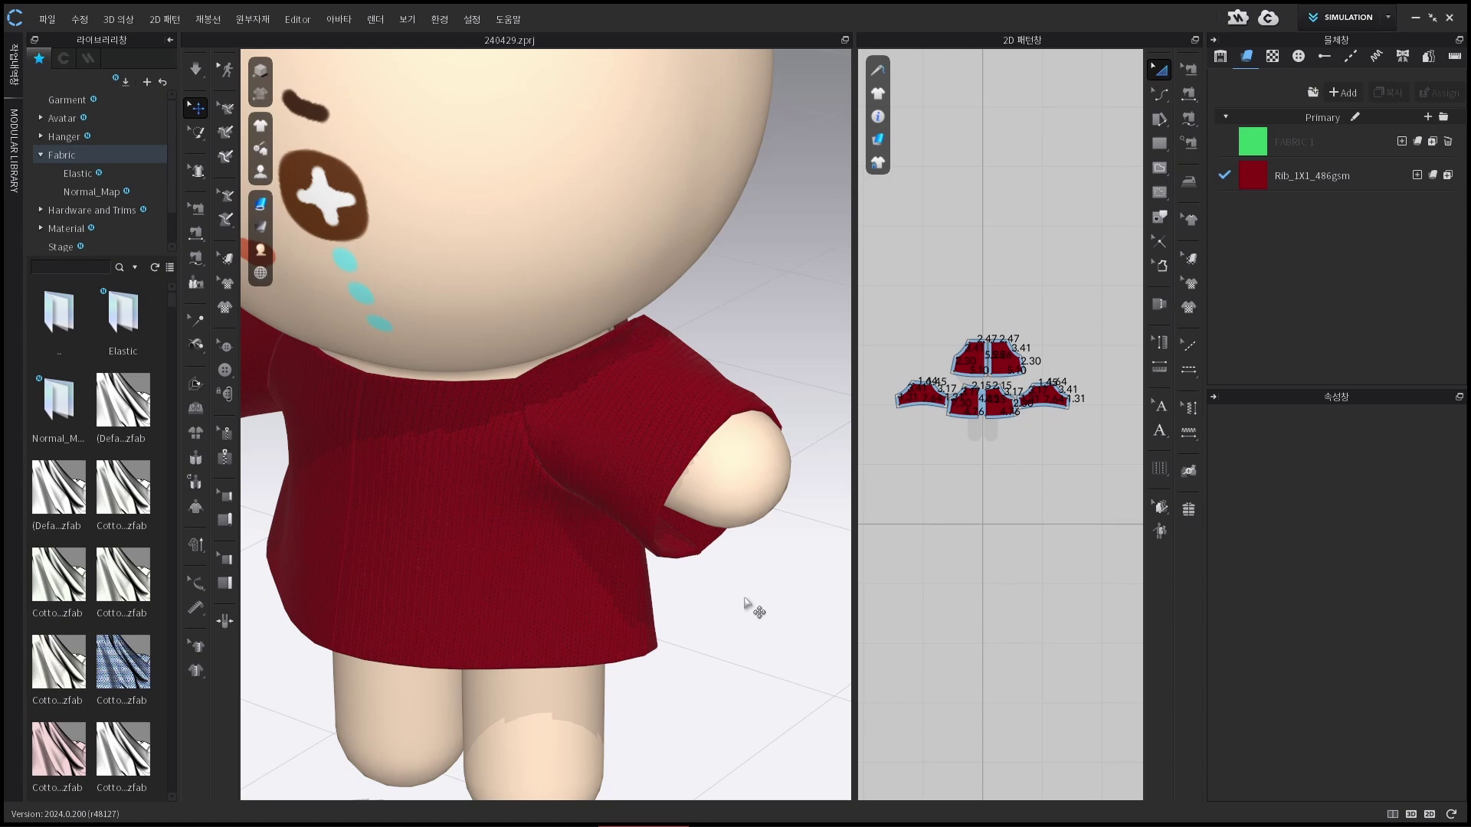
Select both sleeves, examine their fabric grain direction (식서 방향) setting, and clear the selection
key(2)
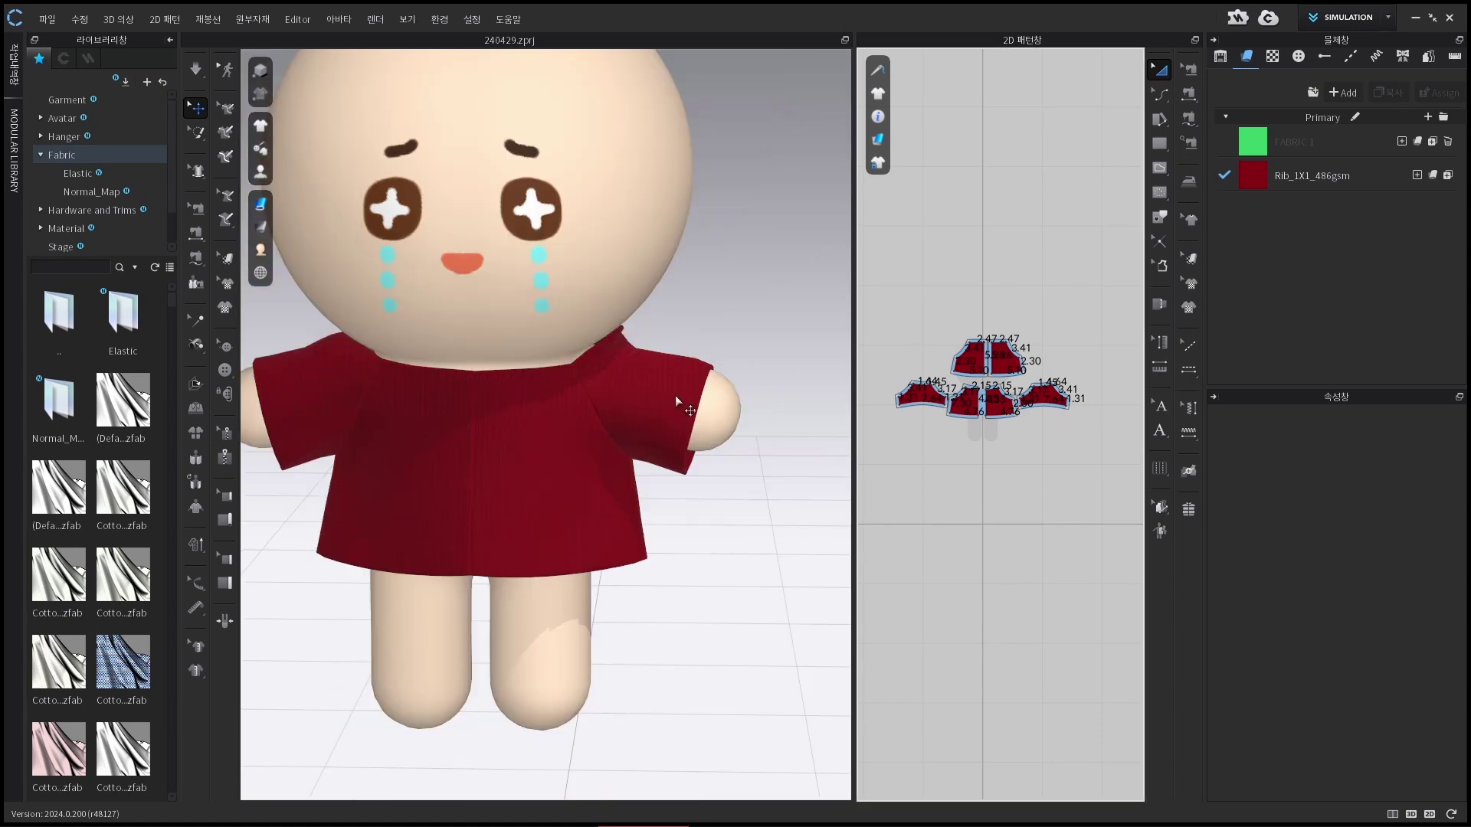
click(676, 398)
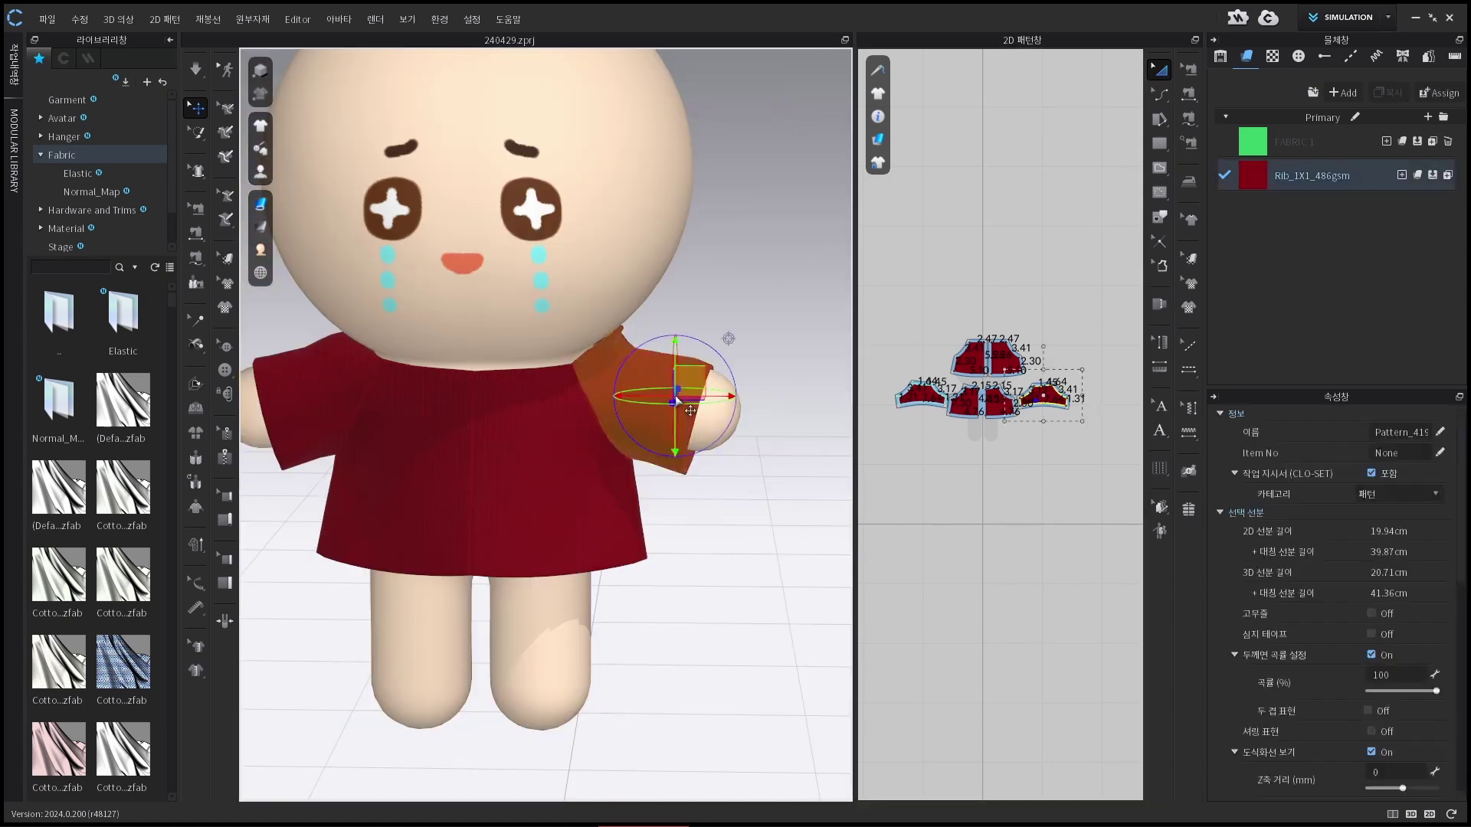
shift+click(314, 401)
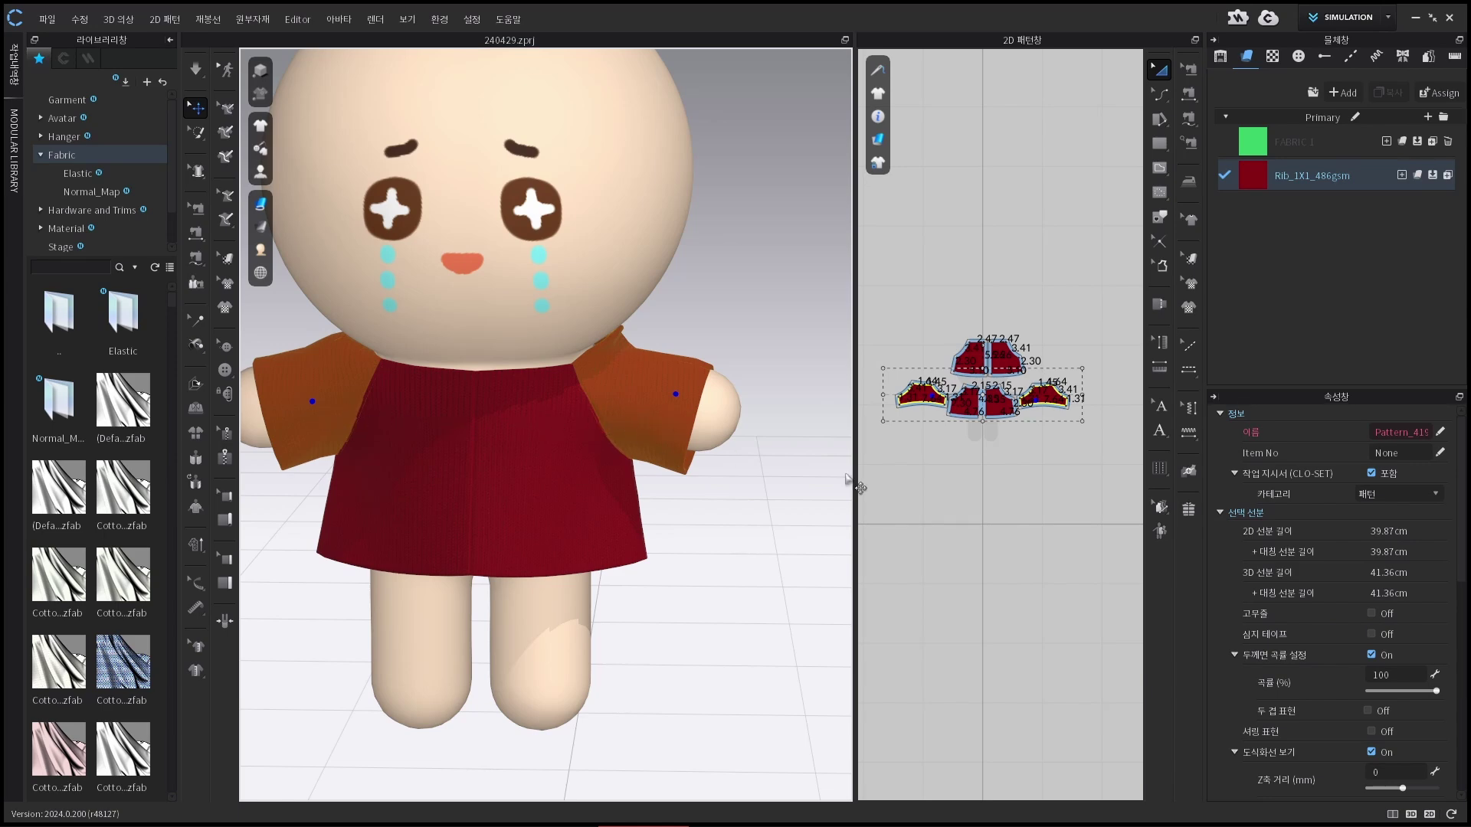
scroll(1398, 529, down, 3)
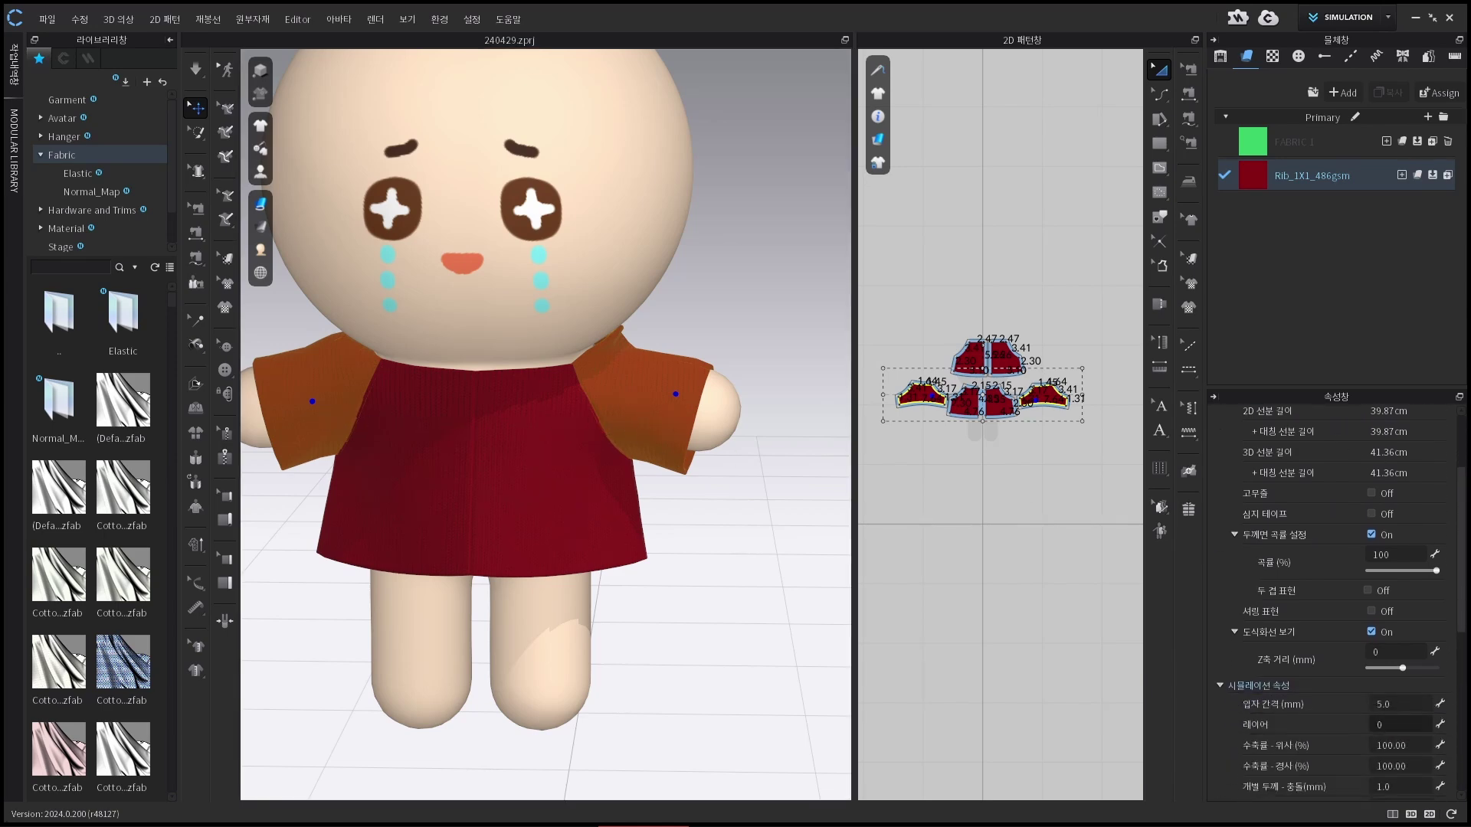
scroll(1451, 623, down, 9)
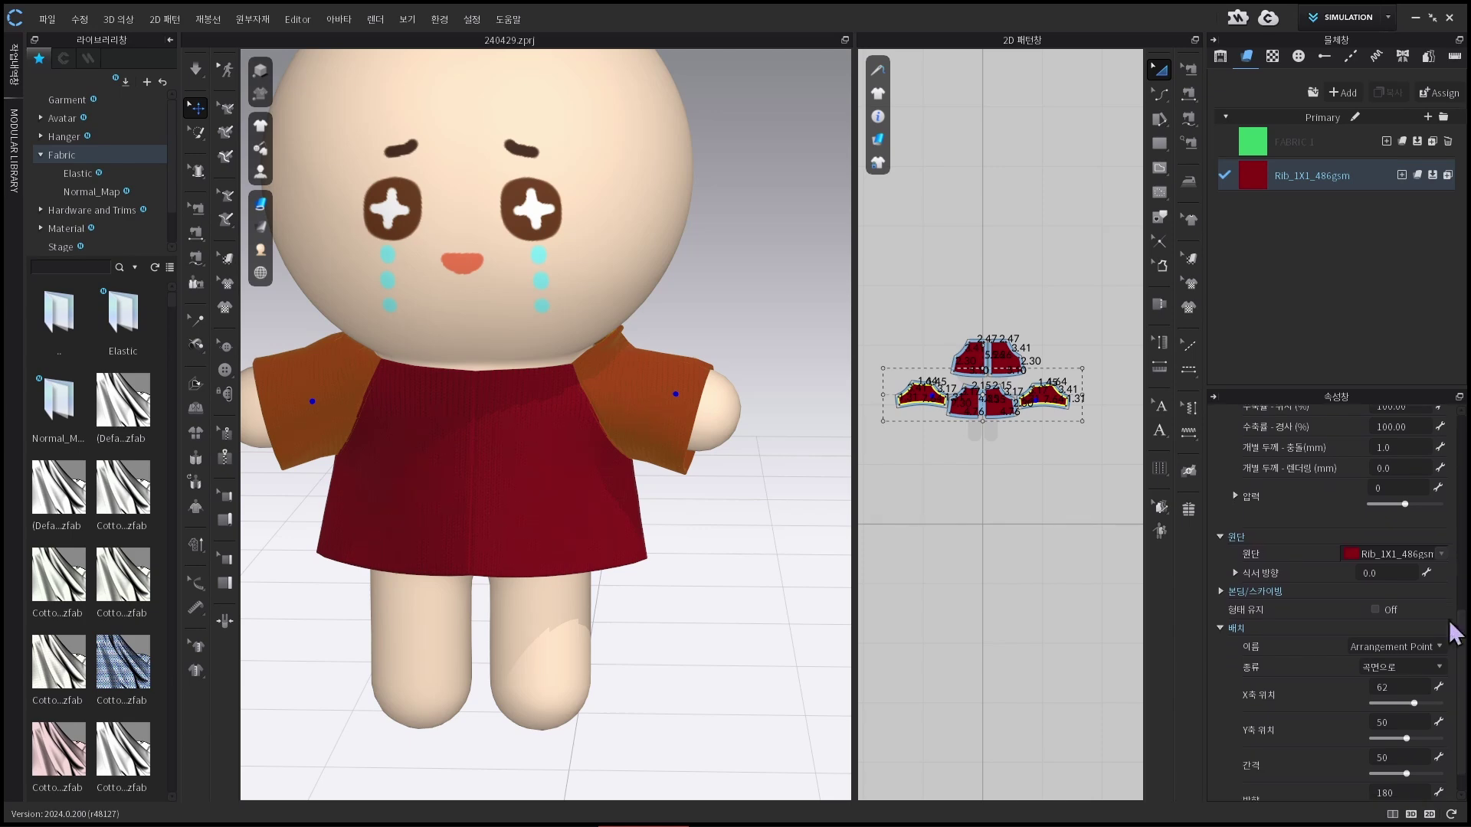
click(1353, 574)
click(737, 454)
mouse_move(758, 483)
right_down()
mouse_move(589, 491)
mouse_move(515, 476)
mouse_move(584, 482)
mouse_move(782, 455)
mouse_move(761, 420)
mouse_move(641, 422)
mouse_move(649, 499)
mouse_move(634, 503)
mouse_move(761, 486)
mouse_move(758, 466)
right_up()
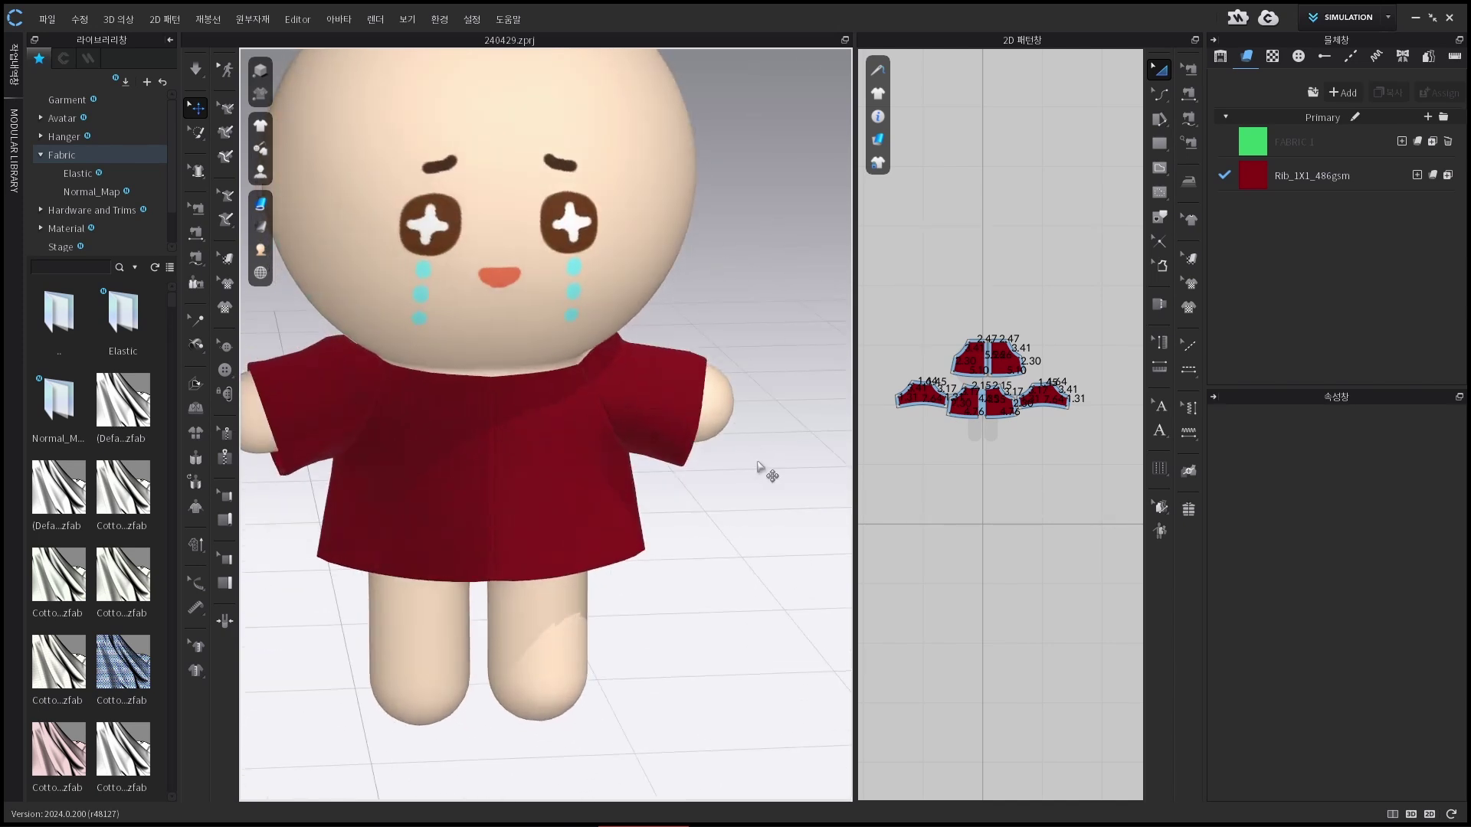
Turn on texture colour removal (텍스처 색상 제거) for the Rib_1X1_486gsm fabric
click(1317, 178)
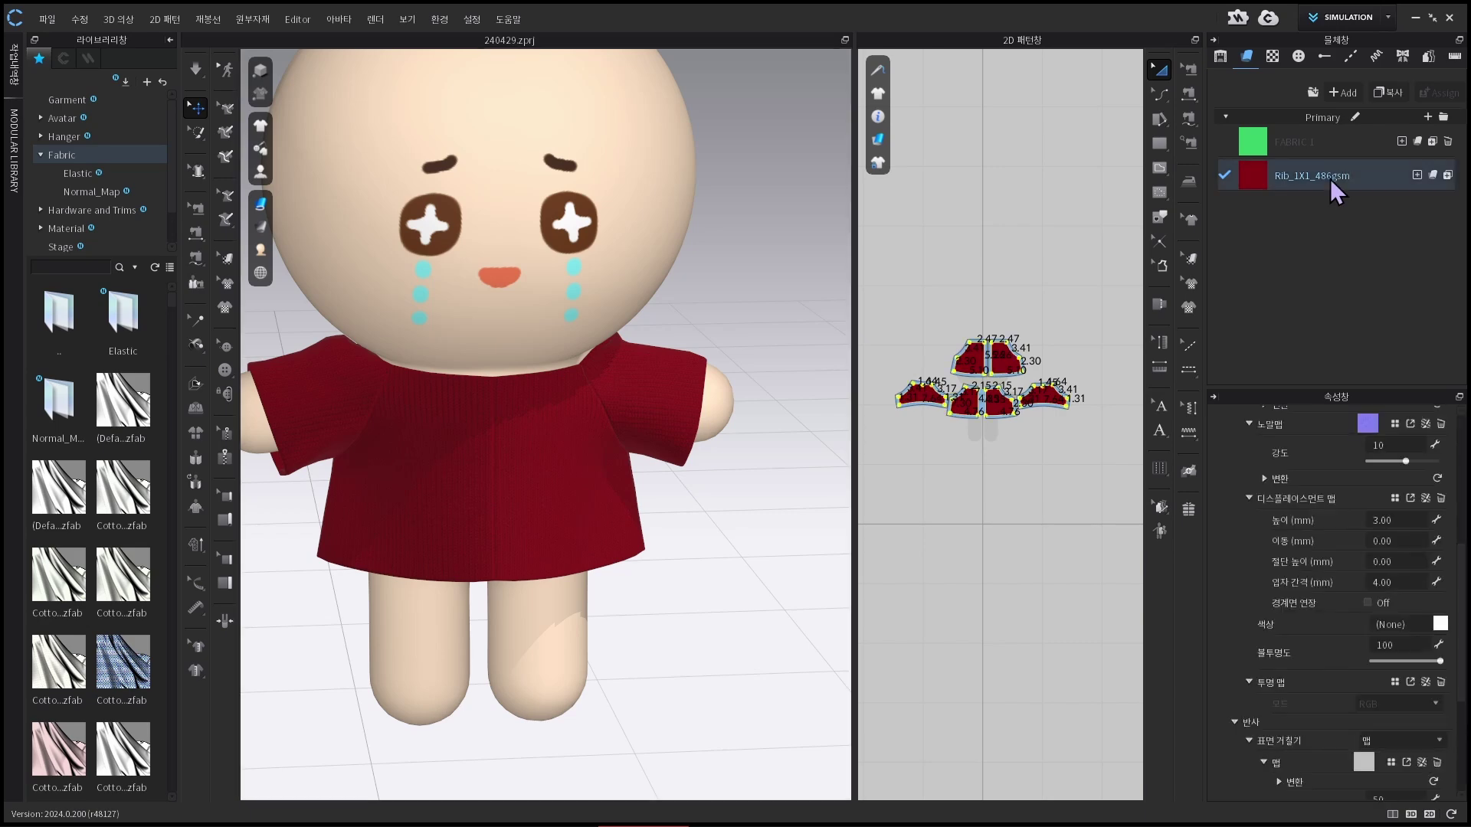
scroll(1256, 565, up, 4)
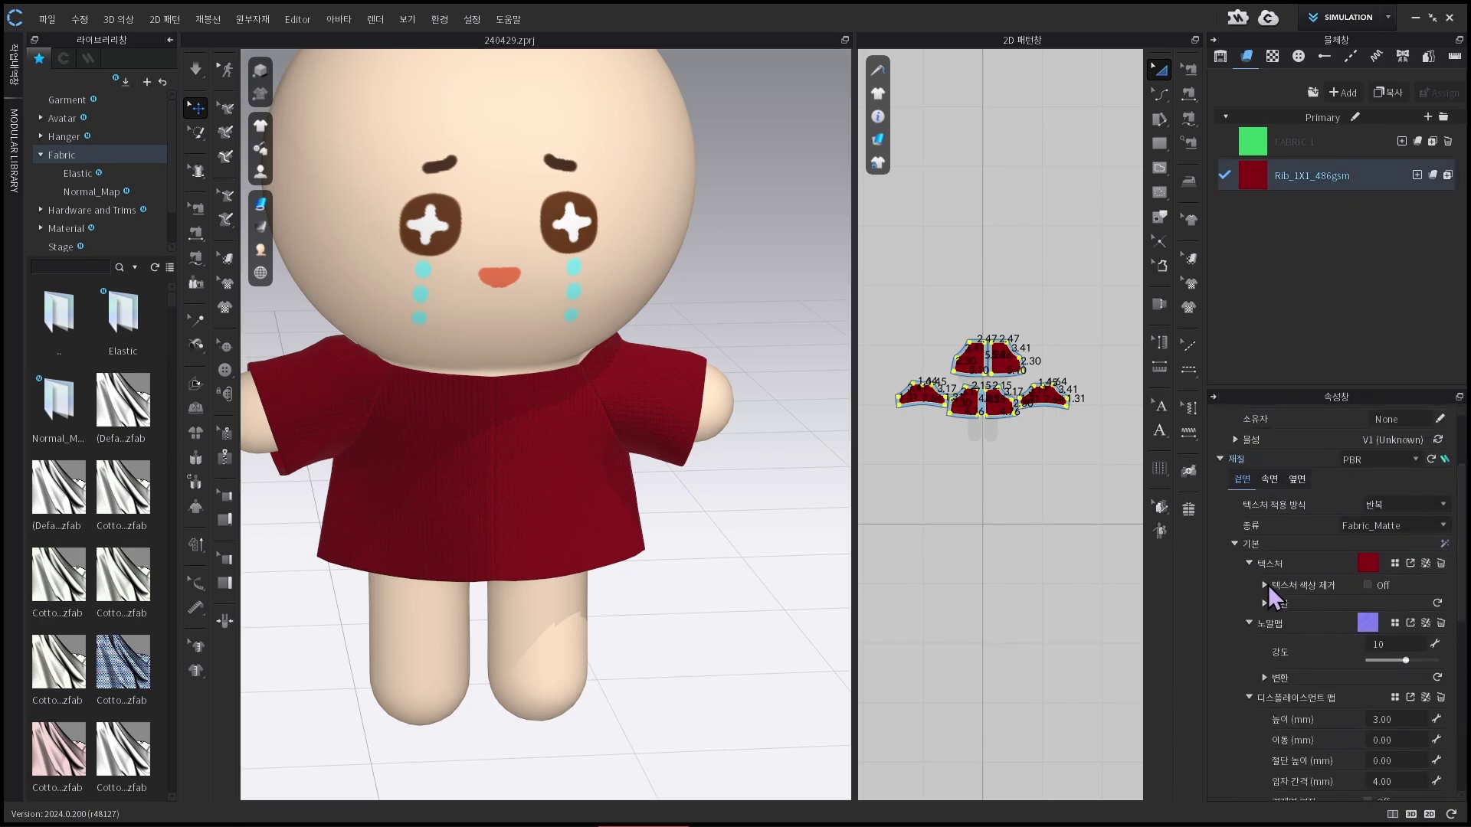
click(1367, 585)
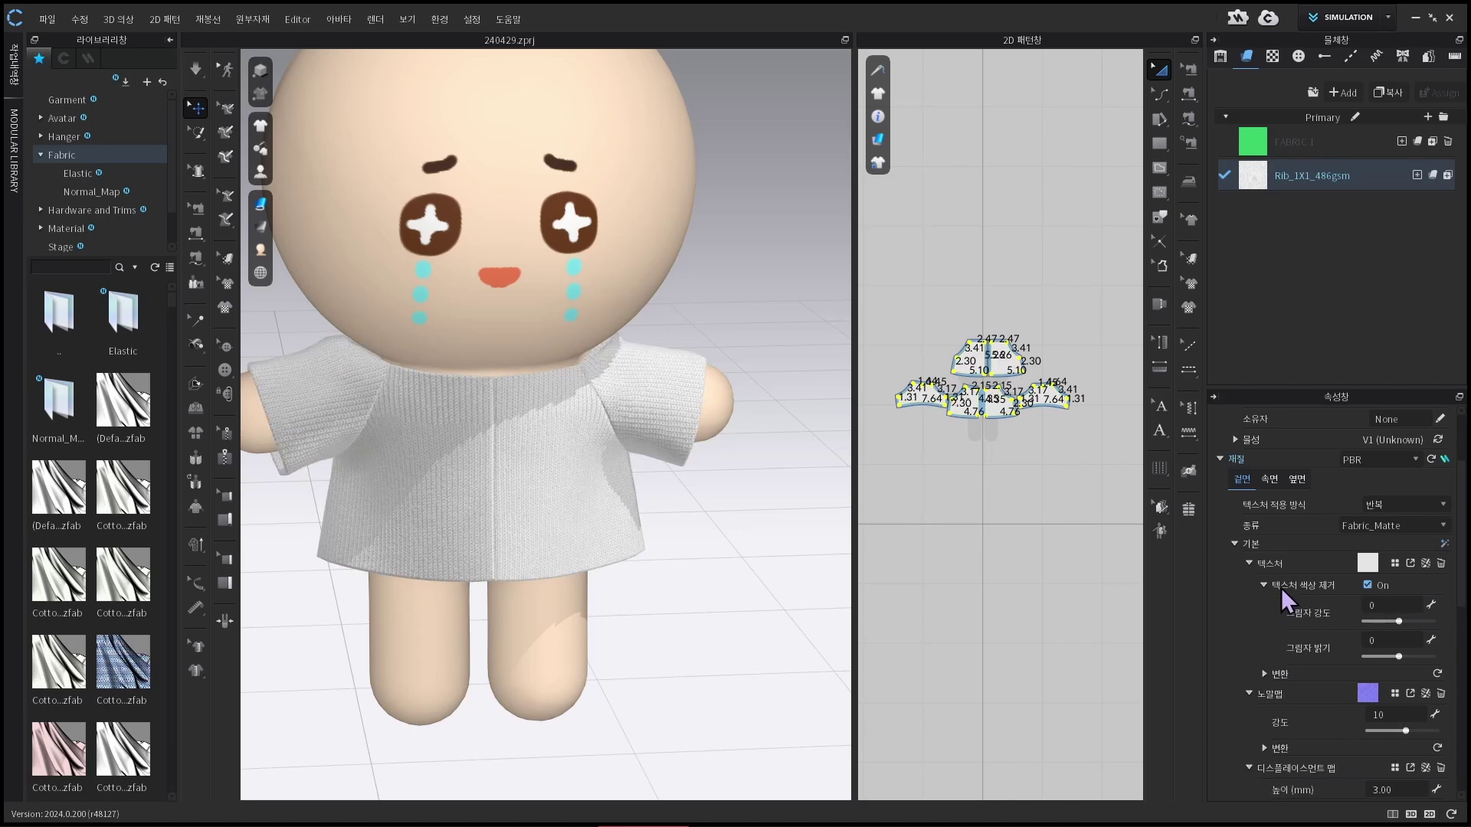
Recolour the Rib_1X1_486gsm fabric by trying Green 3, picking the lighter green swatch, softening its shade, and applying it
scroll(1295, 598, down, 1)
scroll(1390, 594, down, 4)
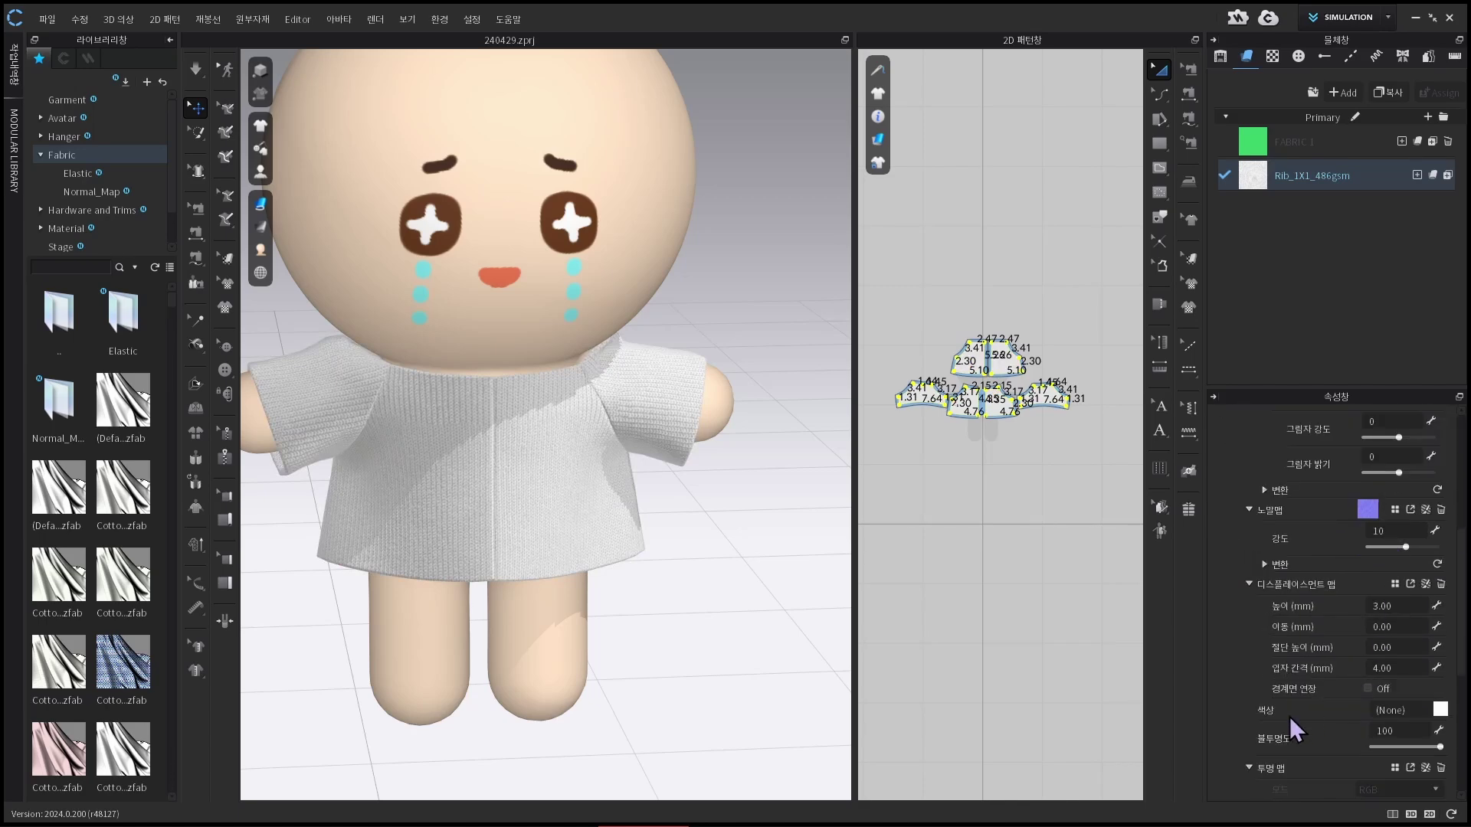
click(1440, 663)
drag(738, 145, 905, 172)
click(766, 455)
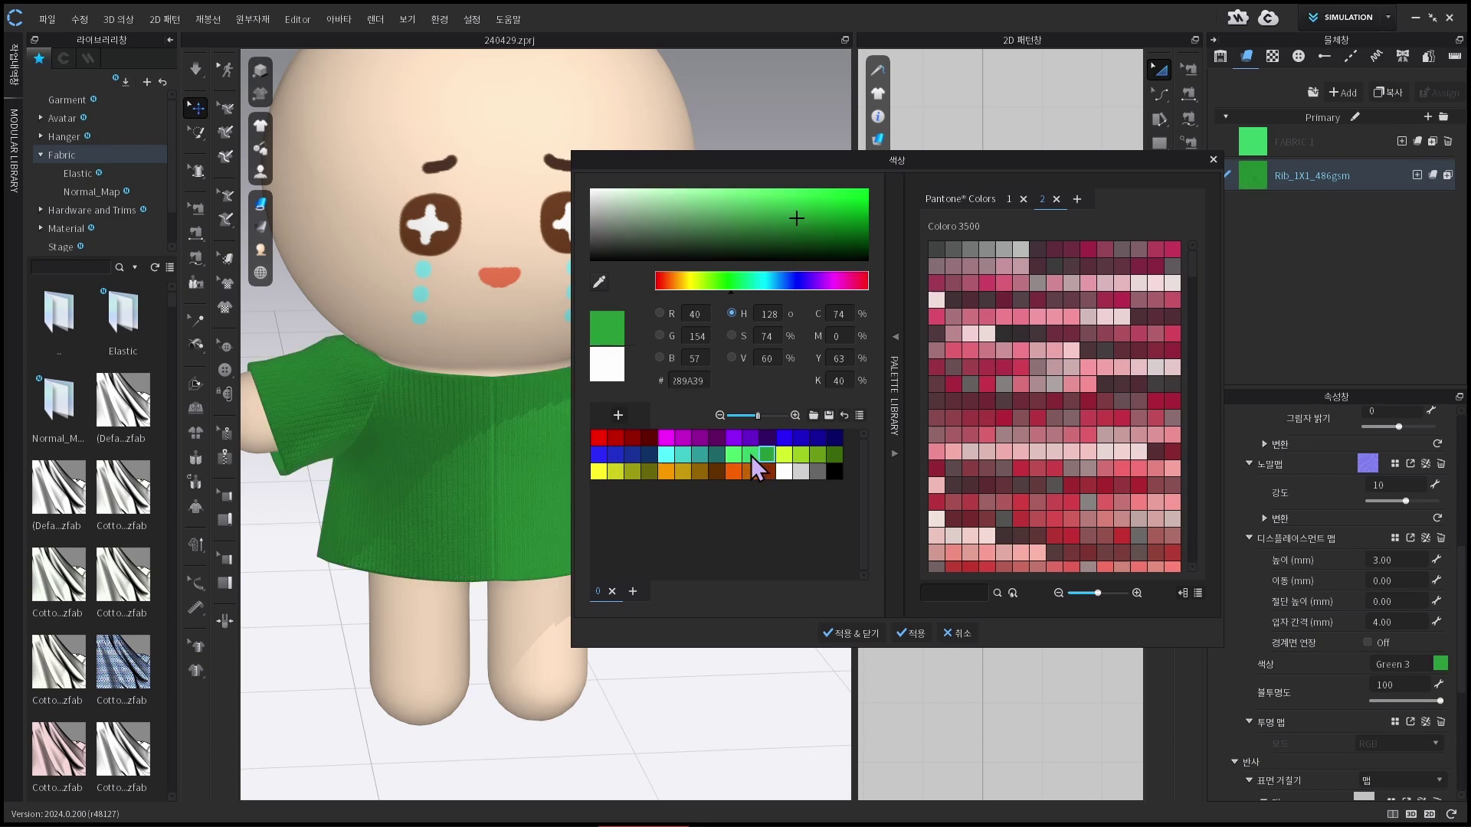
click(750, 456)
mouse_move(756, 204)
mouse_down()
mouse_move(717, 189)
mouse_move(799, 215)
mouse_move(764, 207)
mouse_up()
click(868, 640)
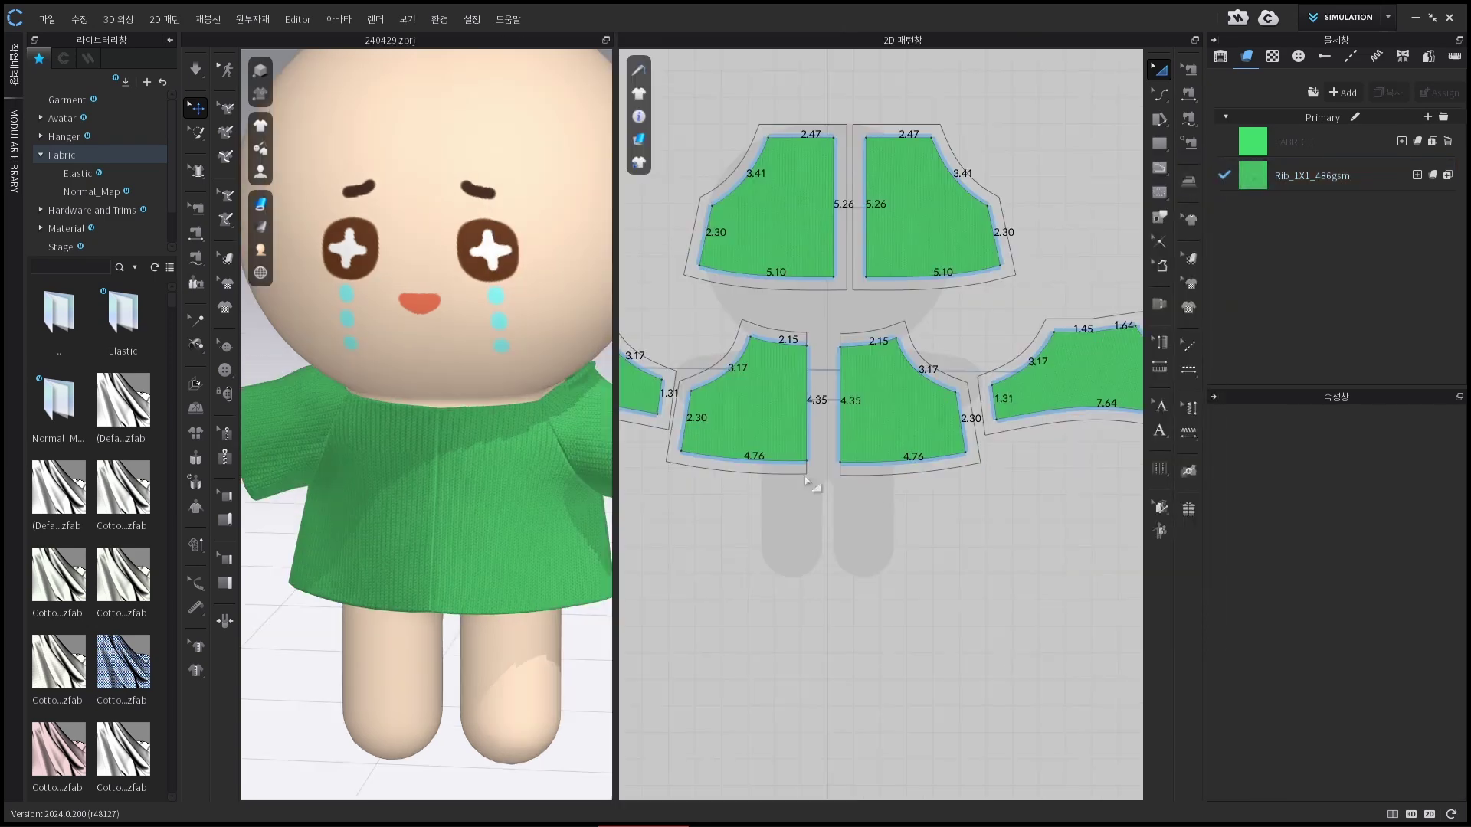
Duplicate the Rib_1X1_486gsm fabric and set the copy's colour to white
scroll(913, 509, down, 3)
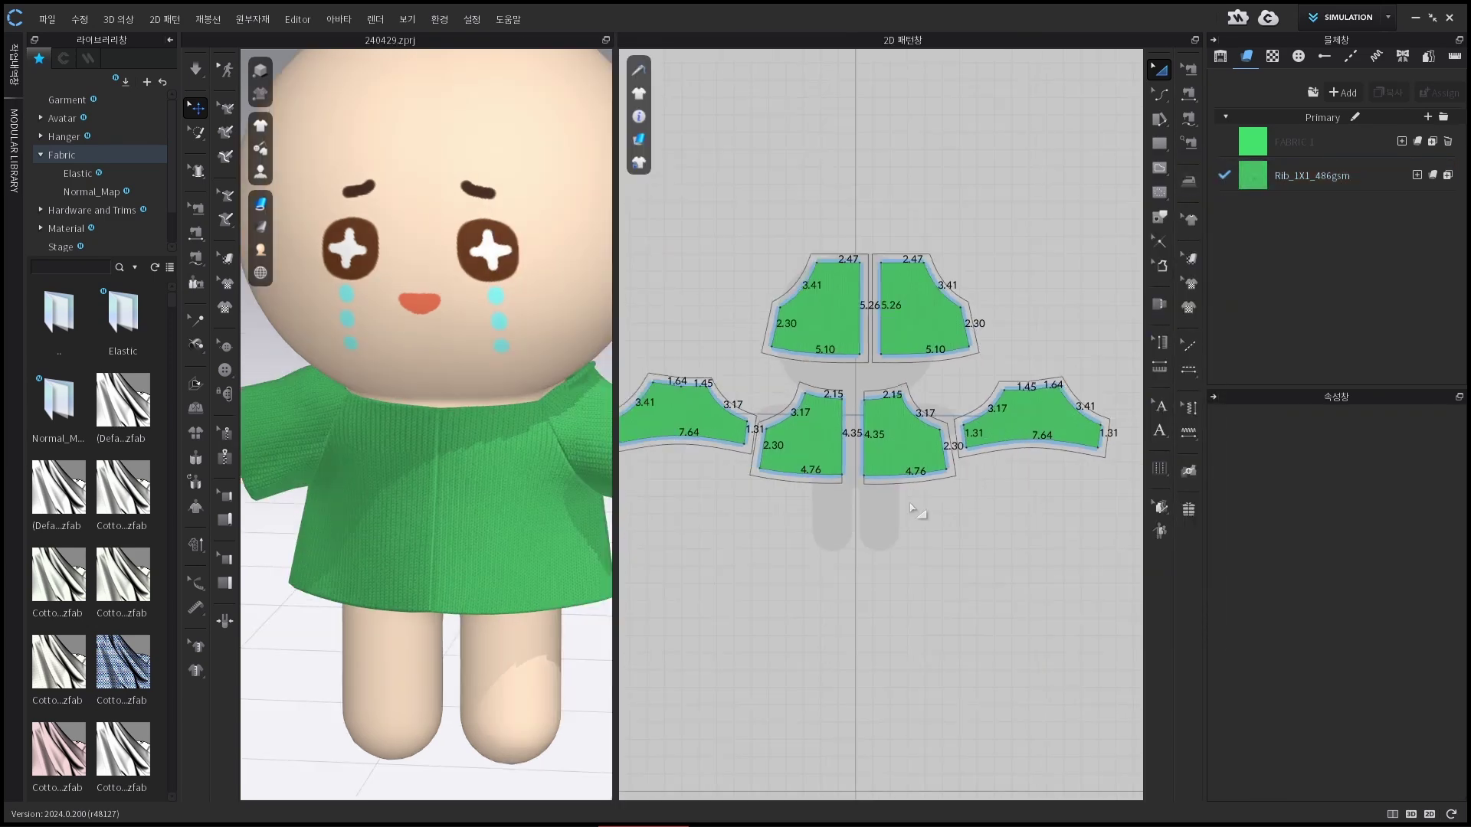
click(1348, 175)
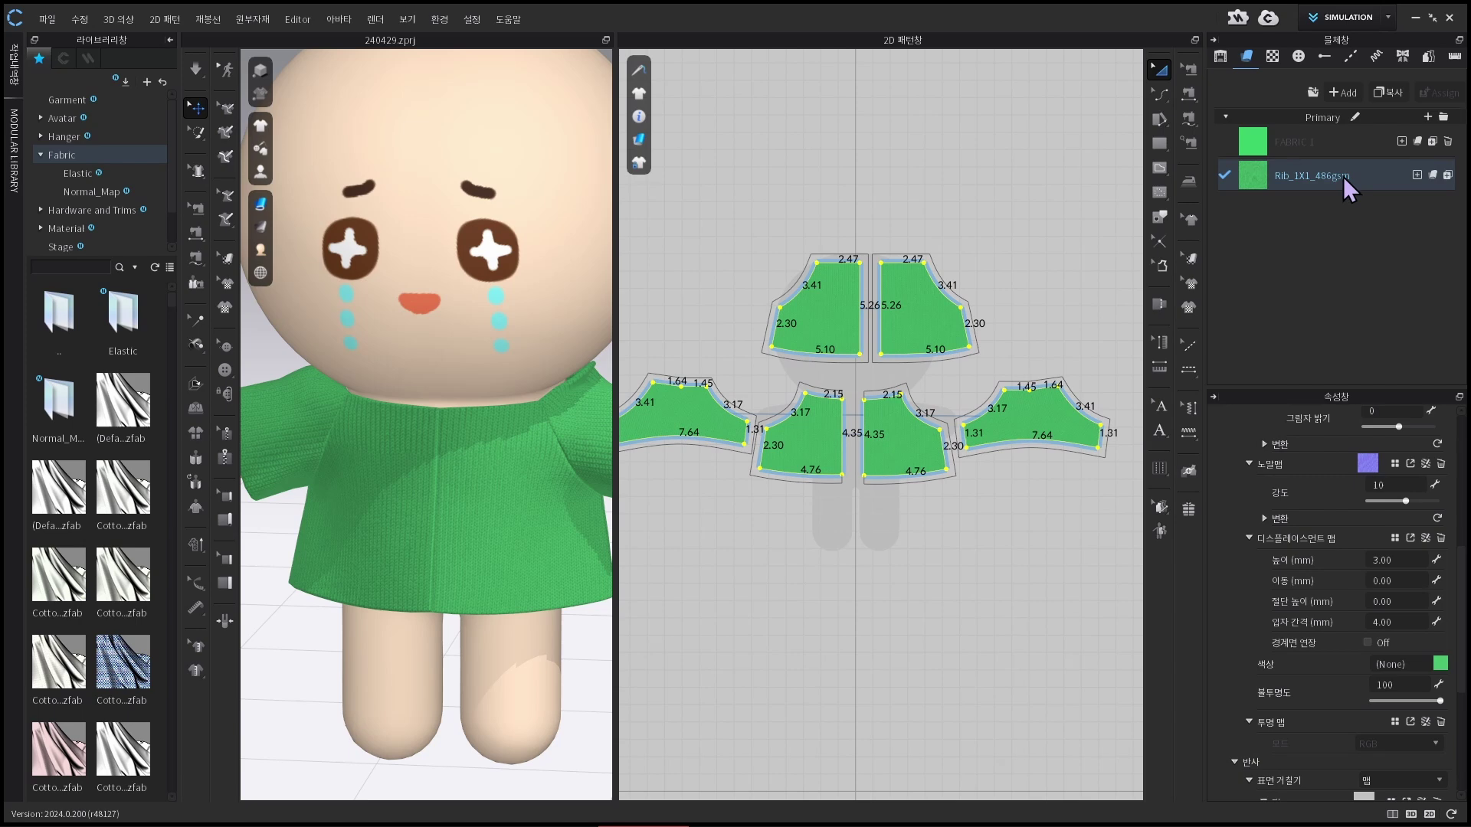
click(1386, 92)
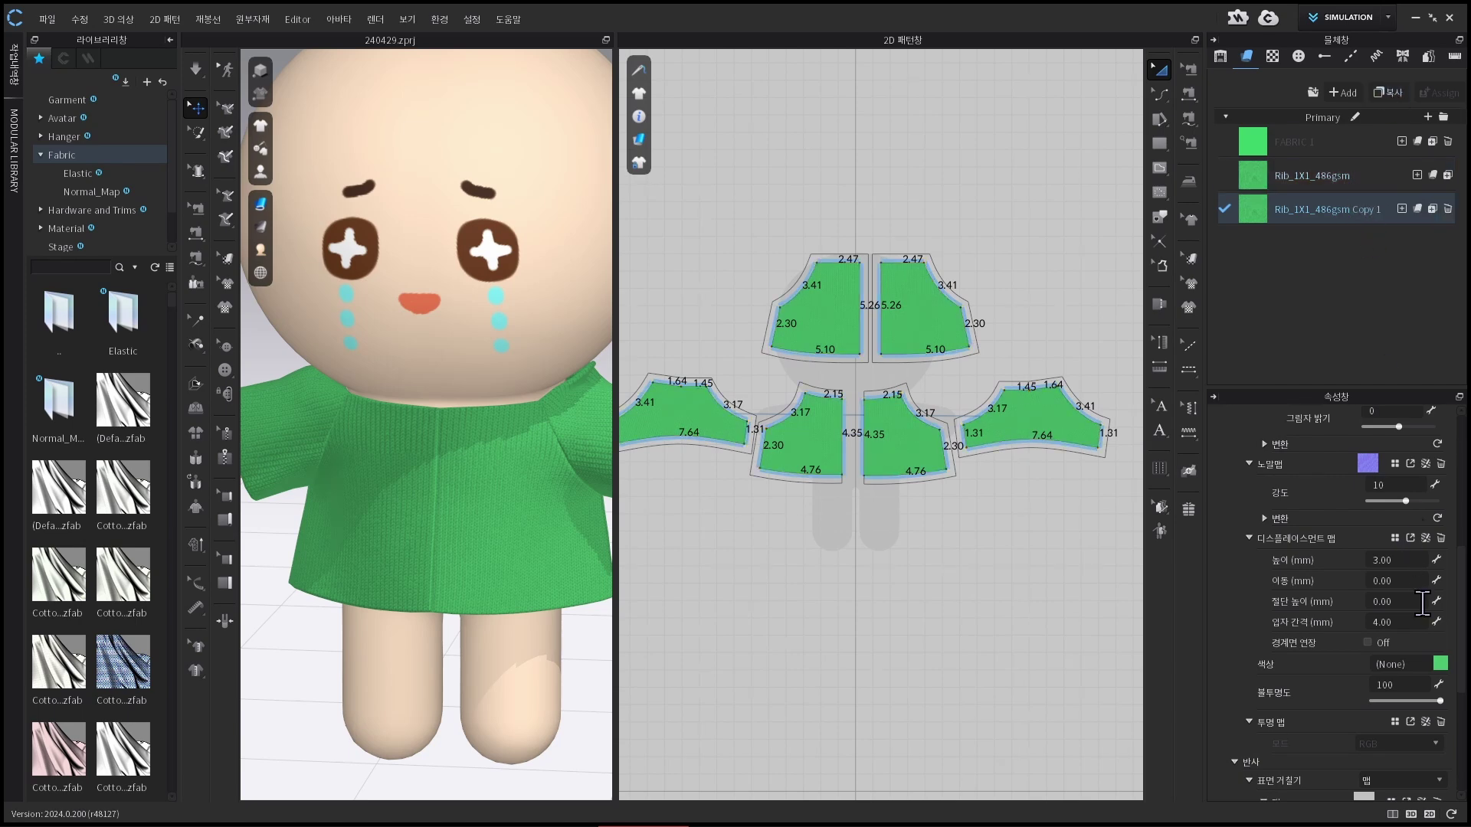
scroll(1421, 605, down, 1)
click(1439, 617)
click(593, 191)
click(850, 633)
Assign Rib_1X1_486gsm Copy 1 to the four front and back body pieces and inspect the two-tone top on the doll
click(830, 318)
shift+click(919, 316)
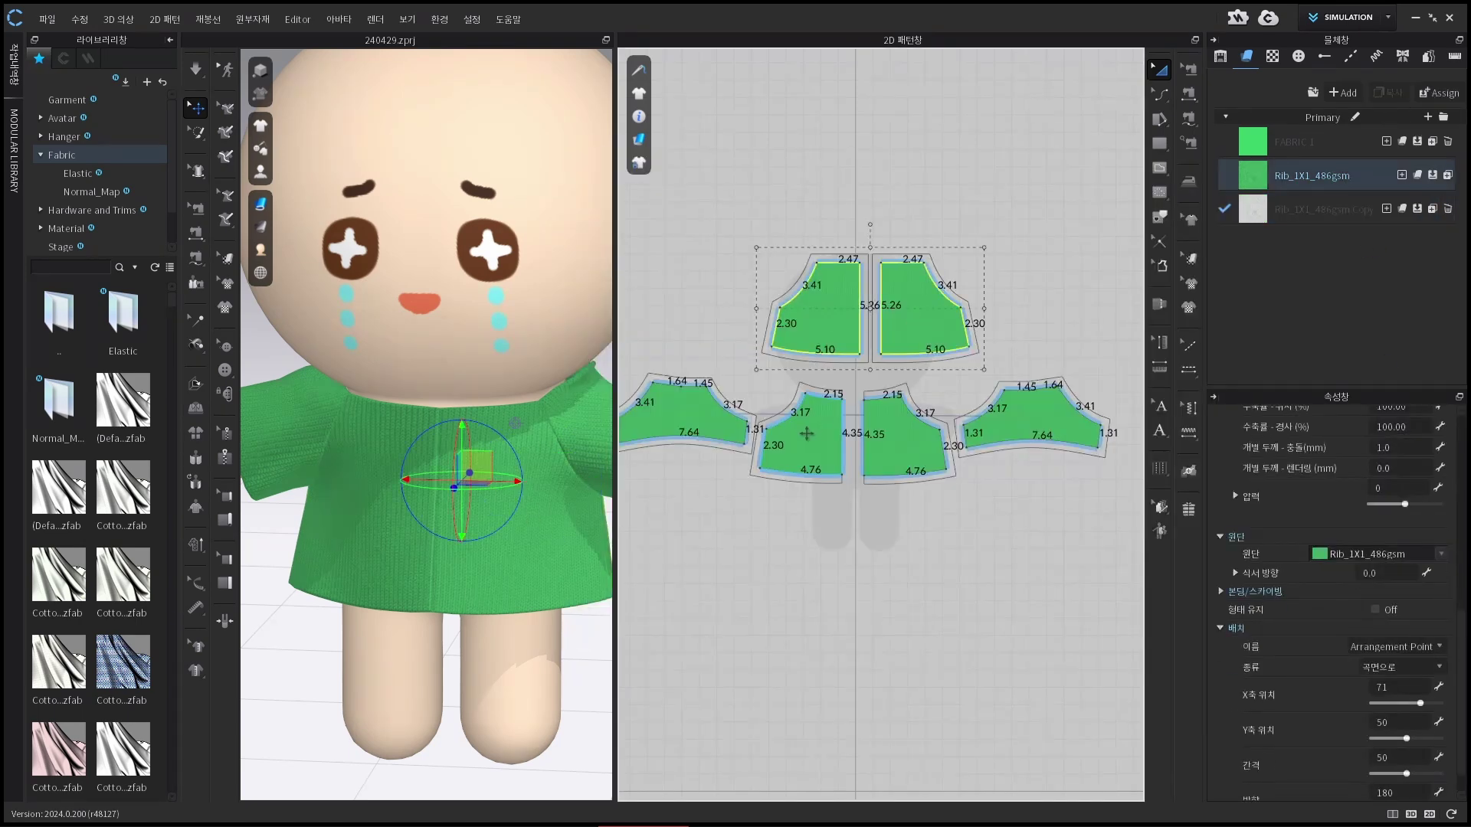
shift+click(804, 435)
shift+click(929, 438)
click(1415, 209)
click(711, 617)
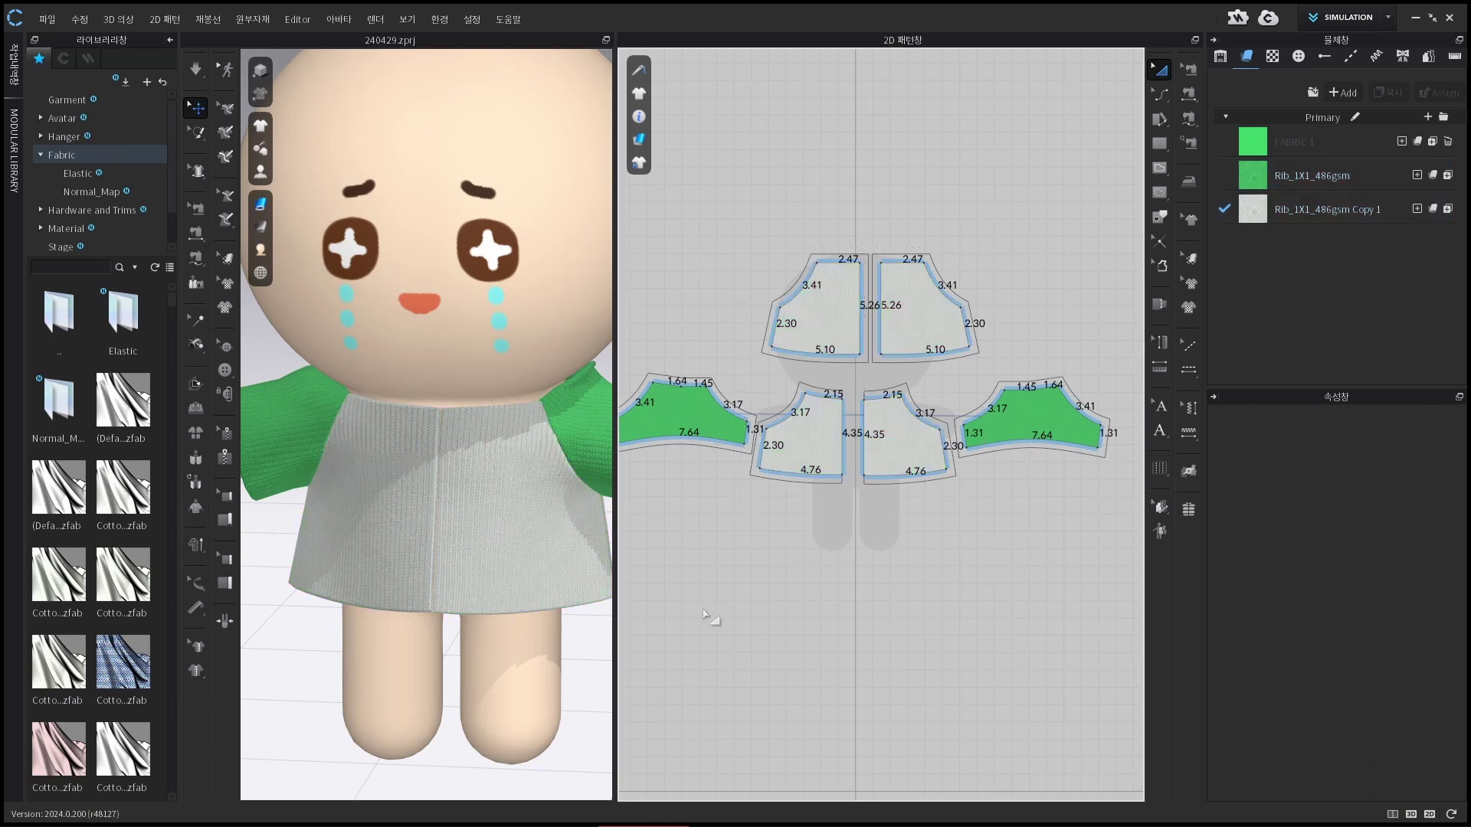
right_drag(492, 597, 598, 585)
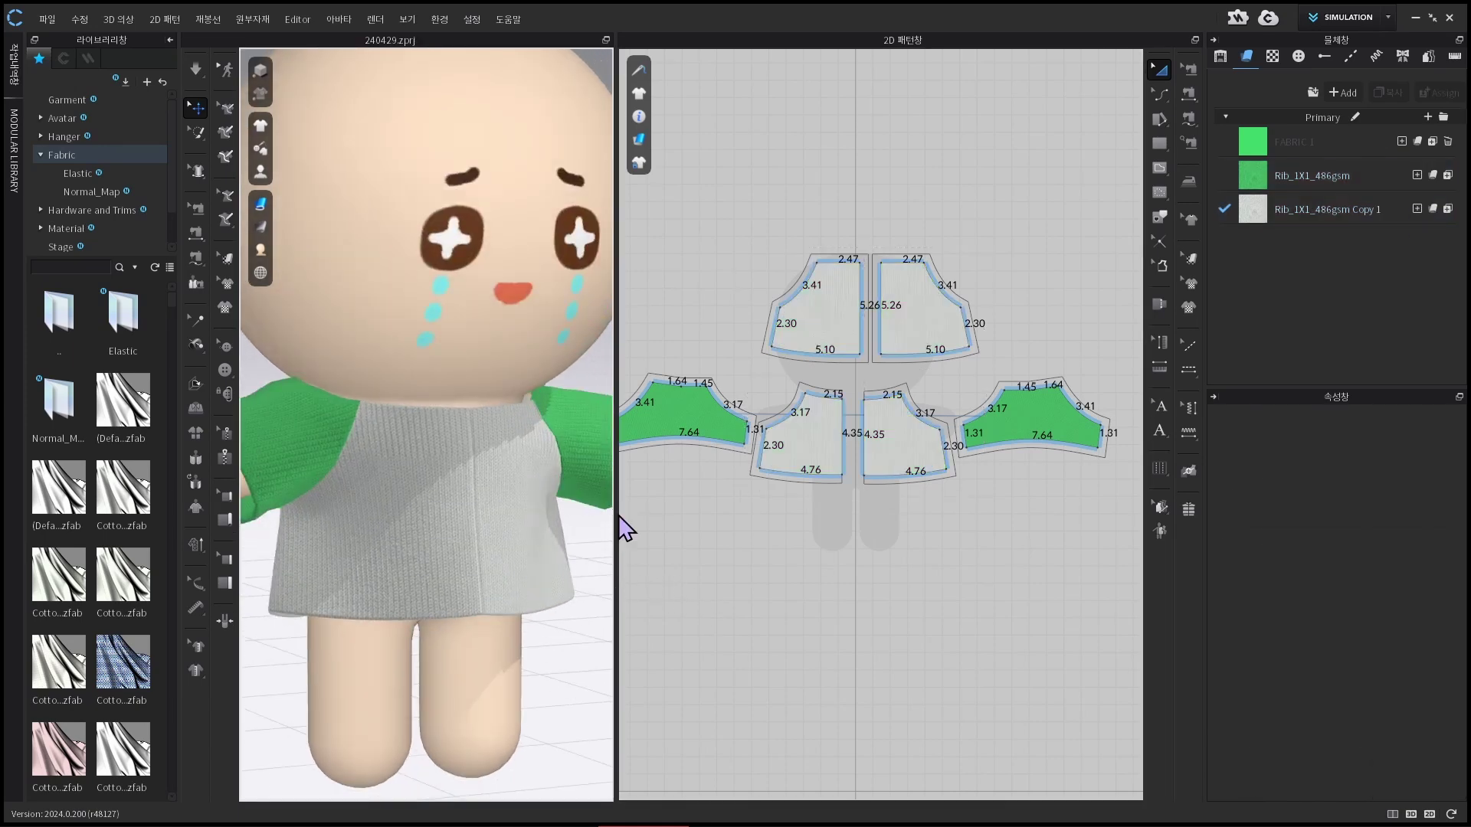
drag(625, 512, 944, 529)
right_drag(812, 565, 476, 558)
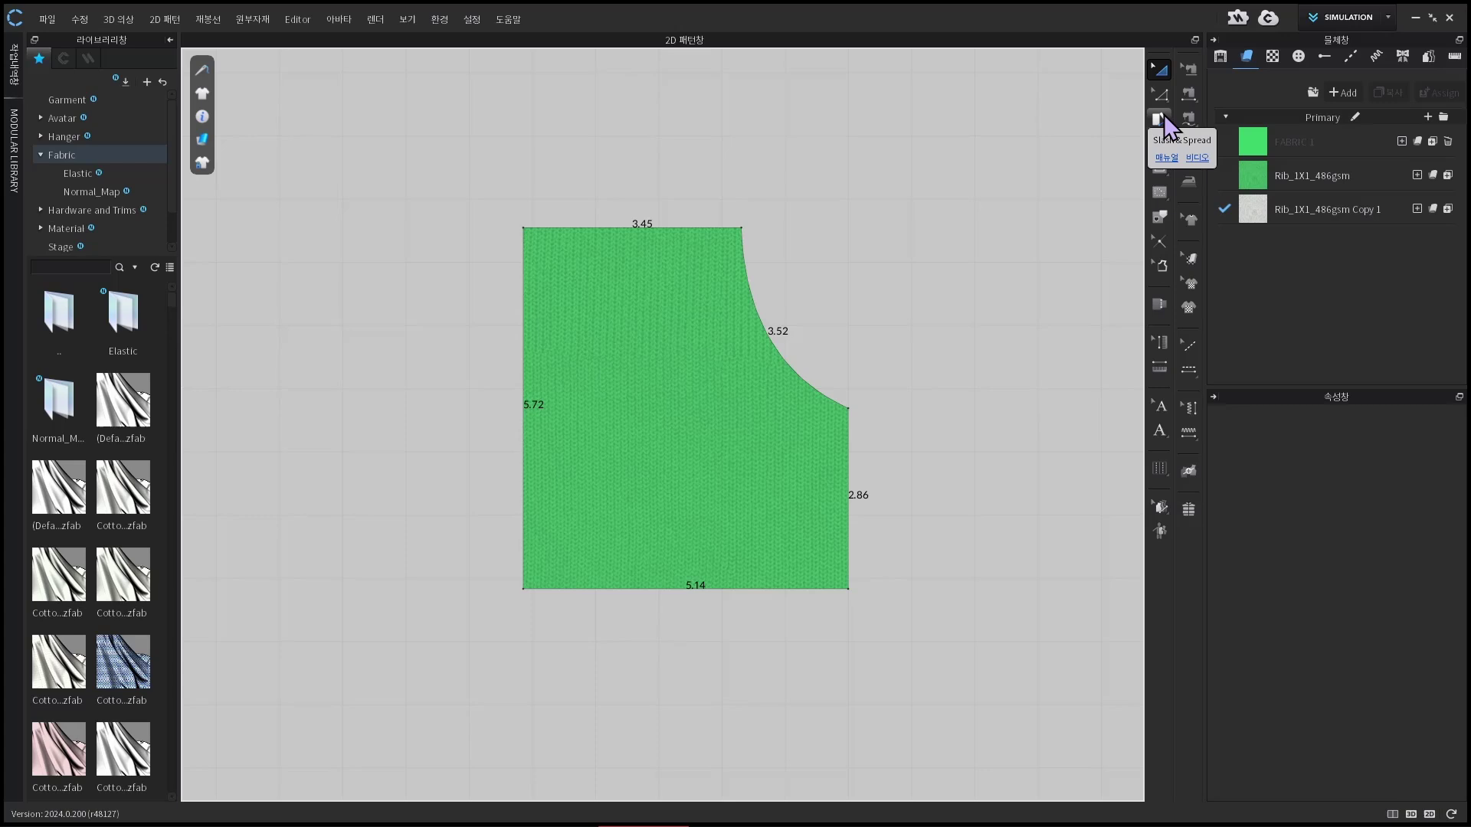
Slash and spread (패턴 벌리기 (점)) the bodice piece along a vertical line from the armhole's upper point to the hem, opening the side section 2 cm
click(1162, 121)
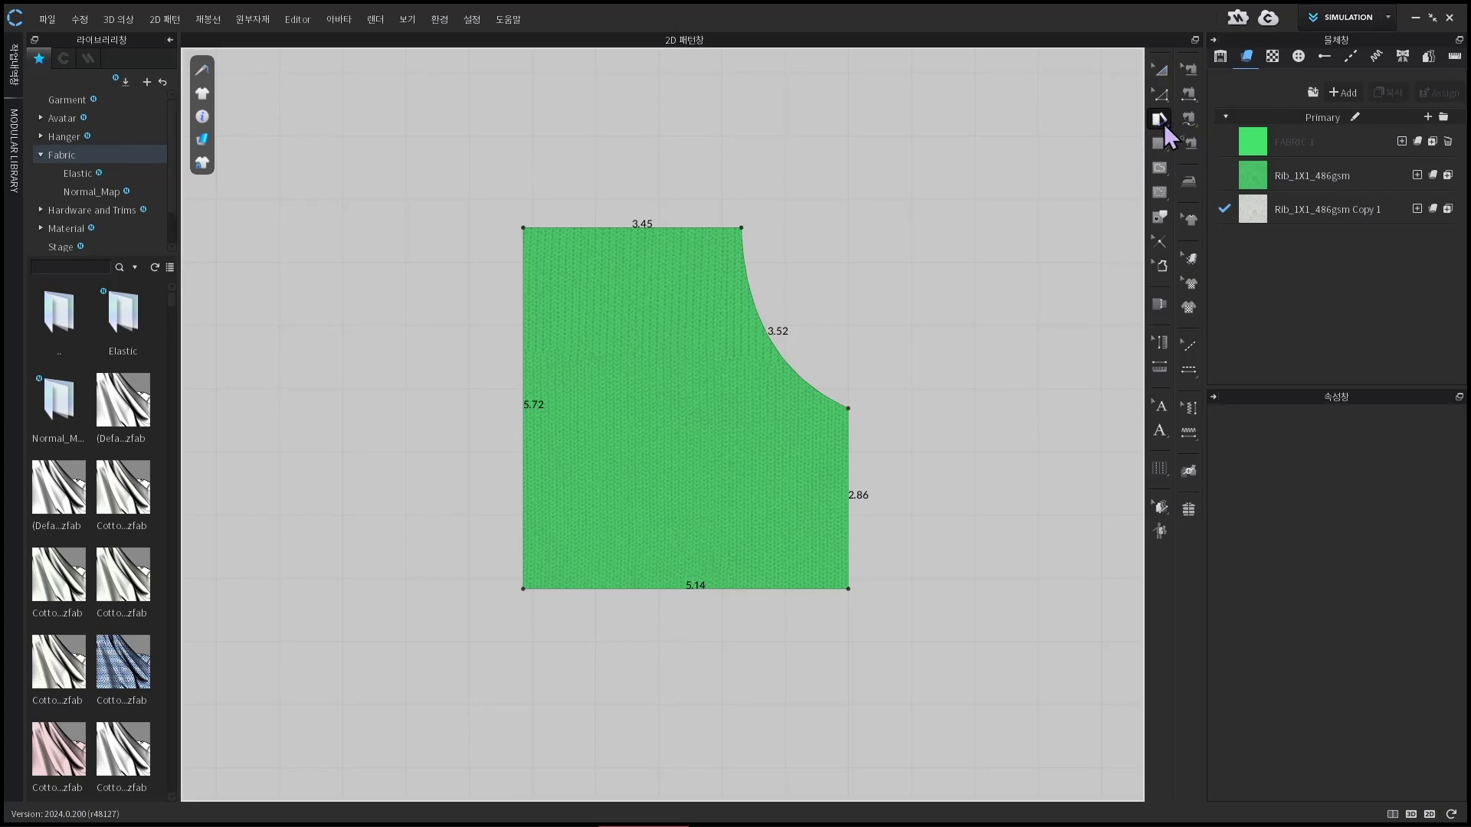
click(1166, 121)
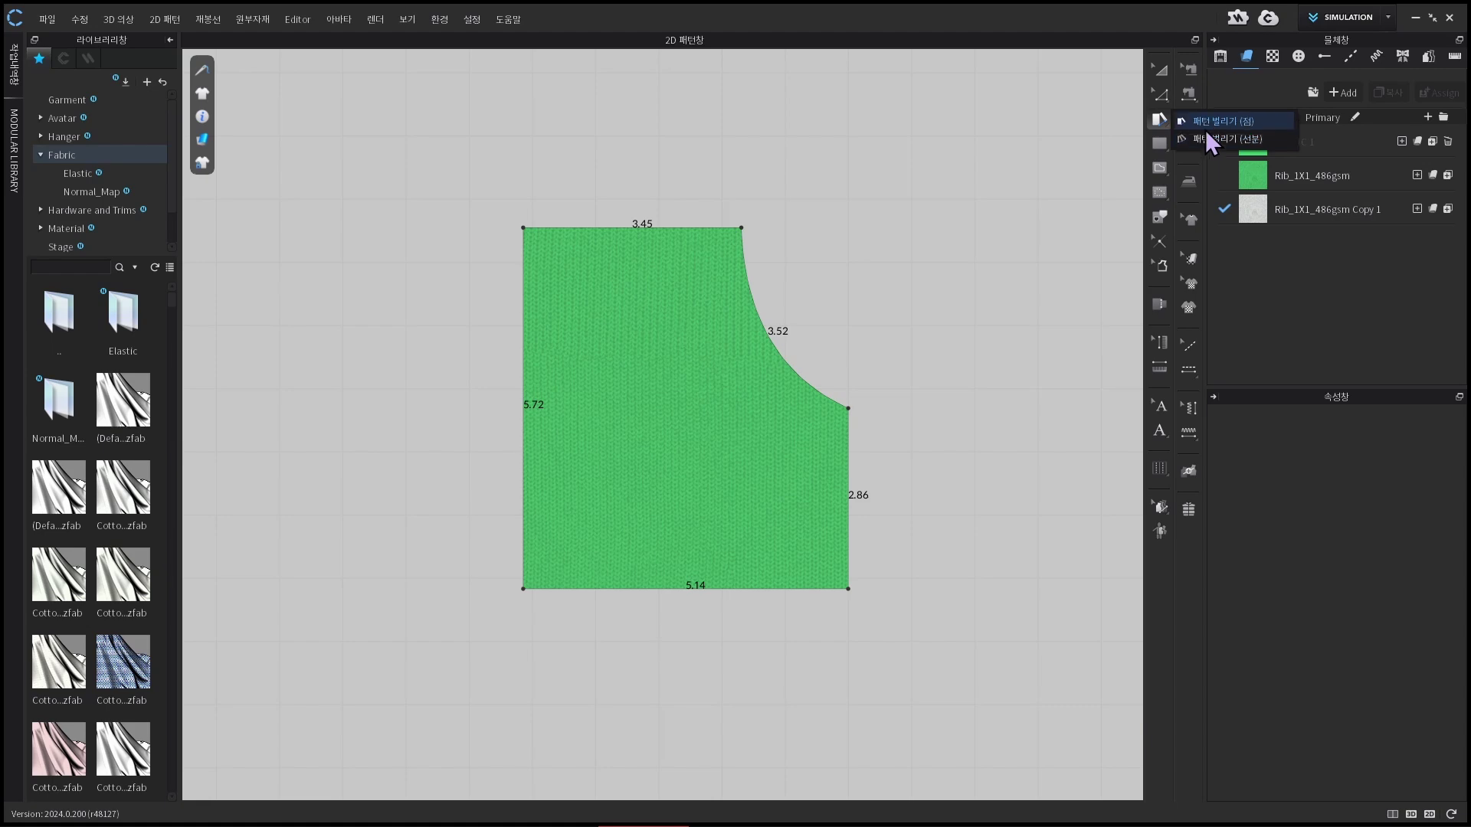
click(1206, 128)
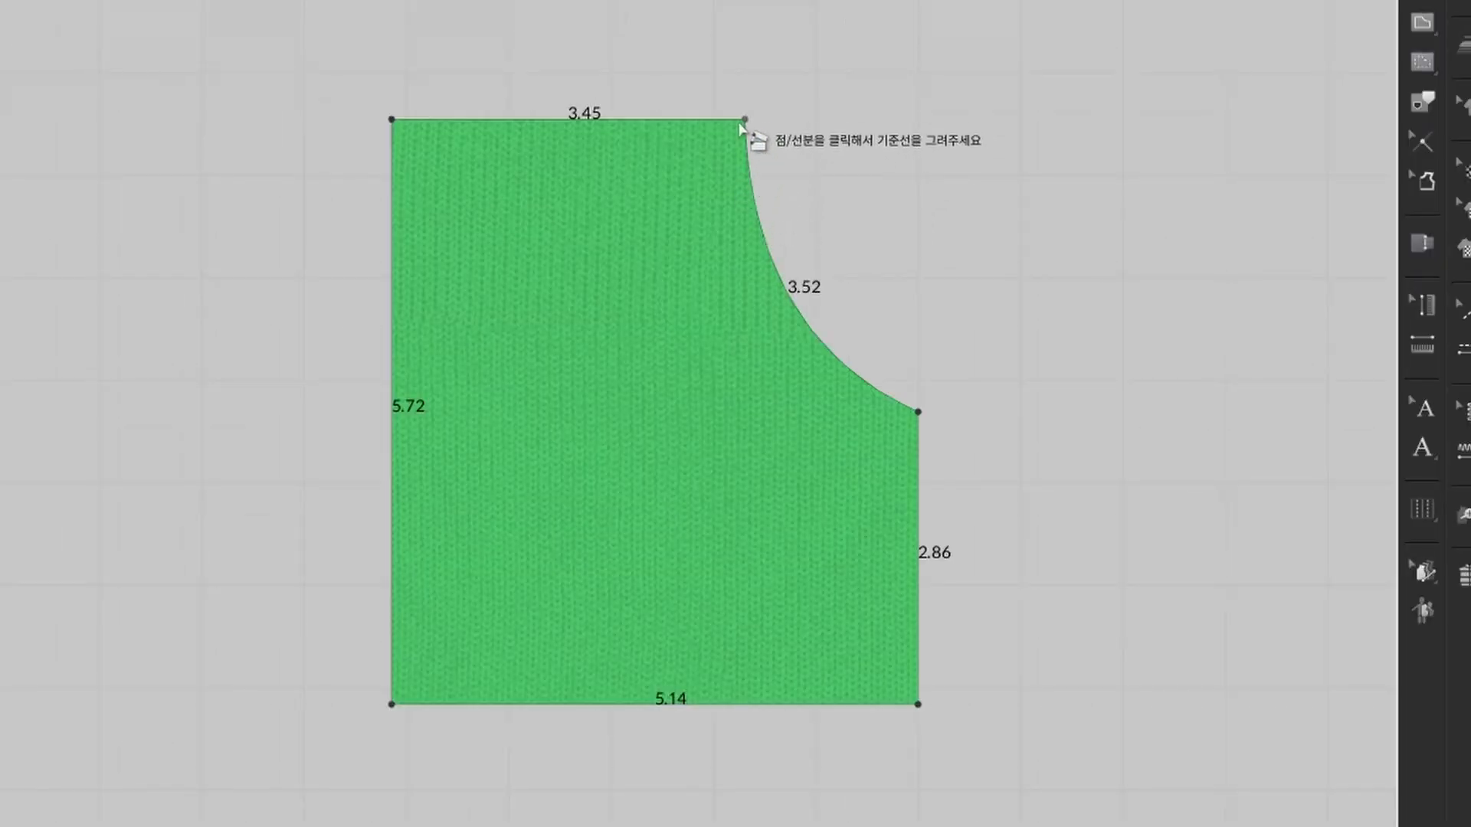
click(742, 122)
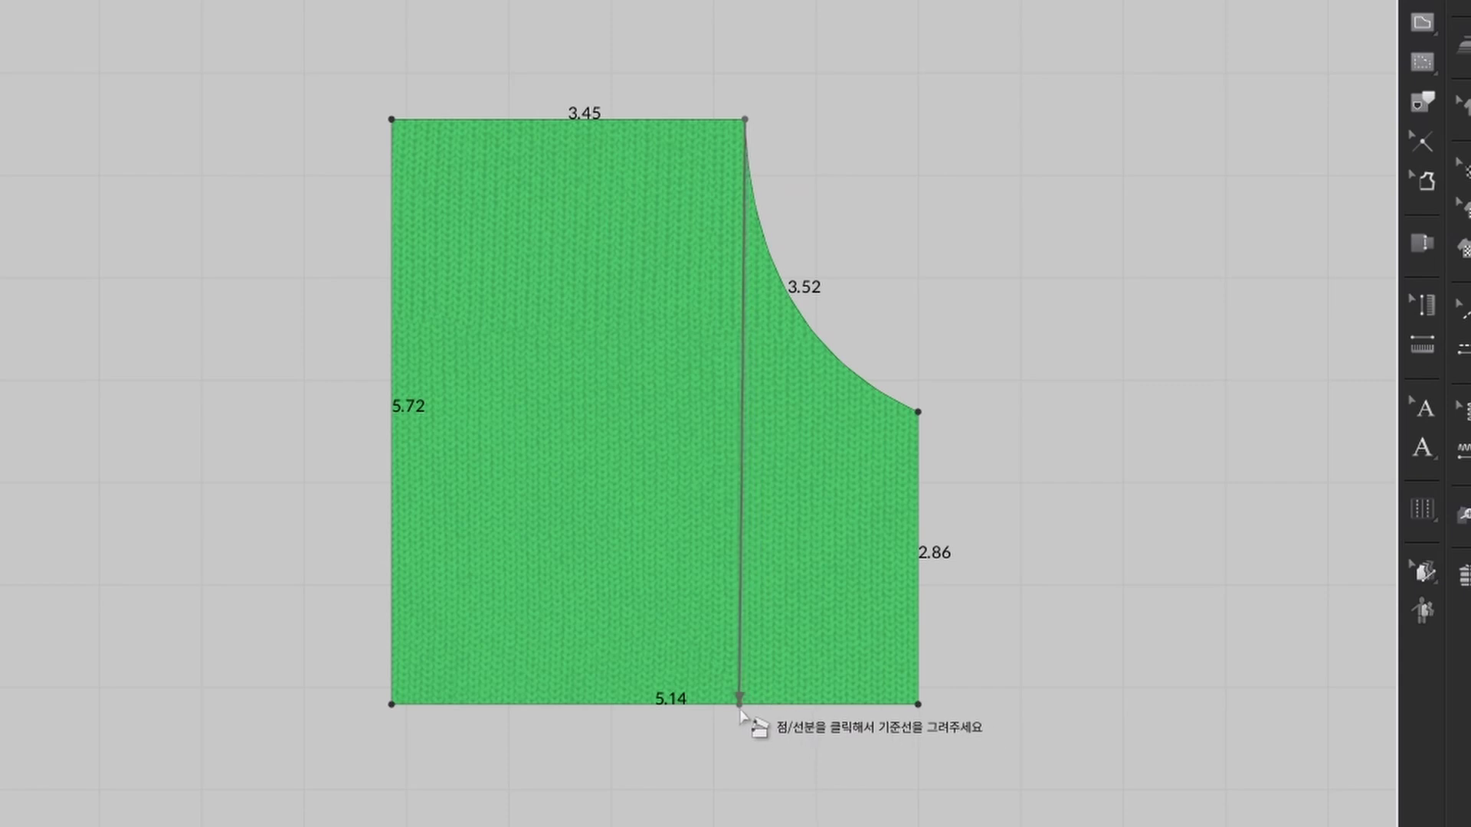
click(744, 703)
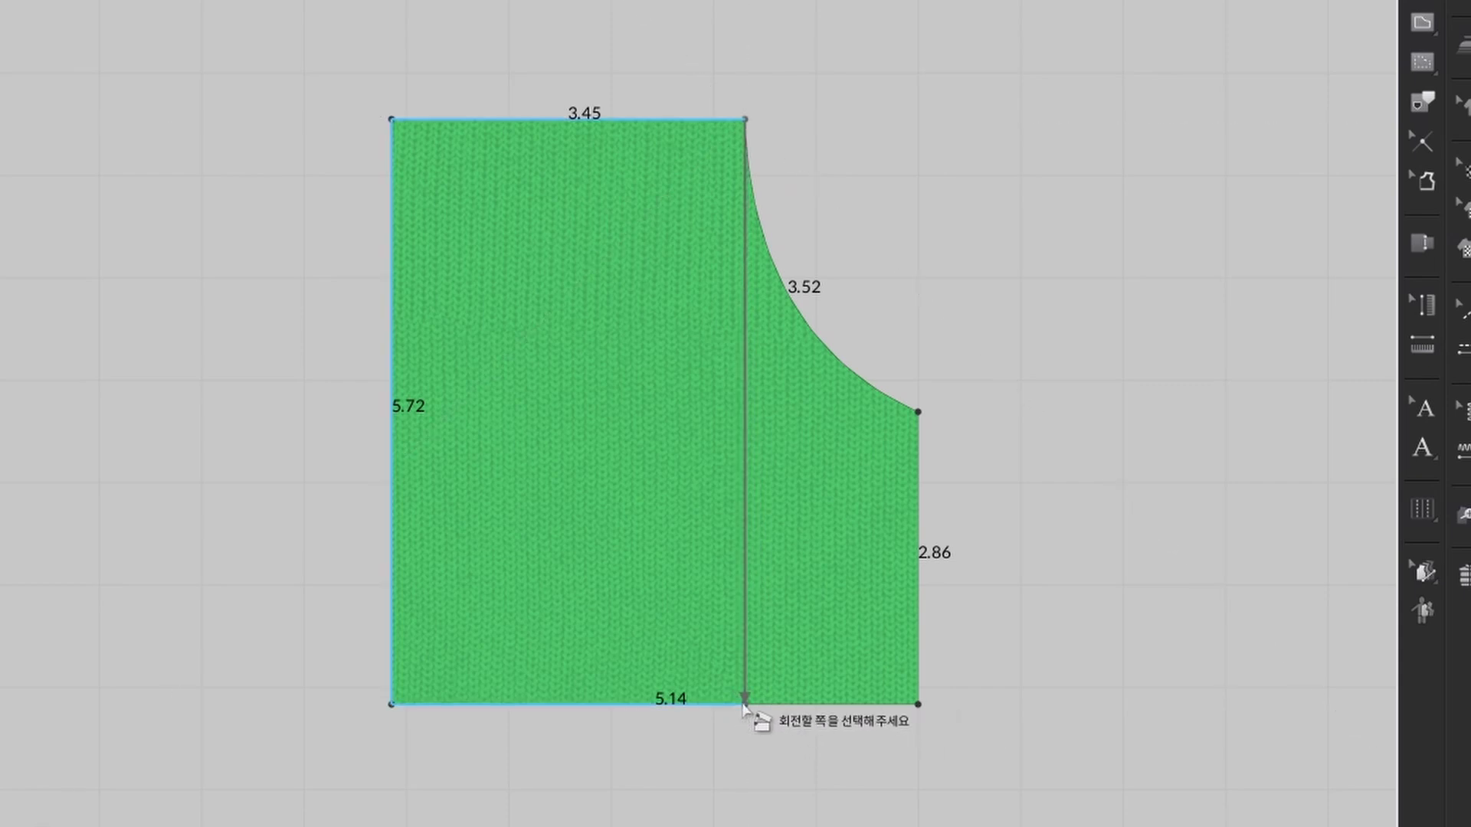
click(787, 690)
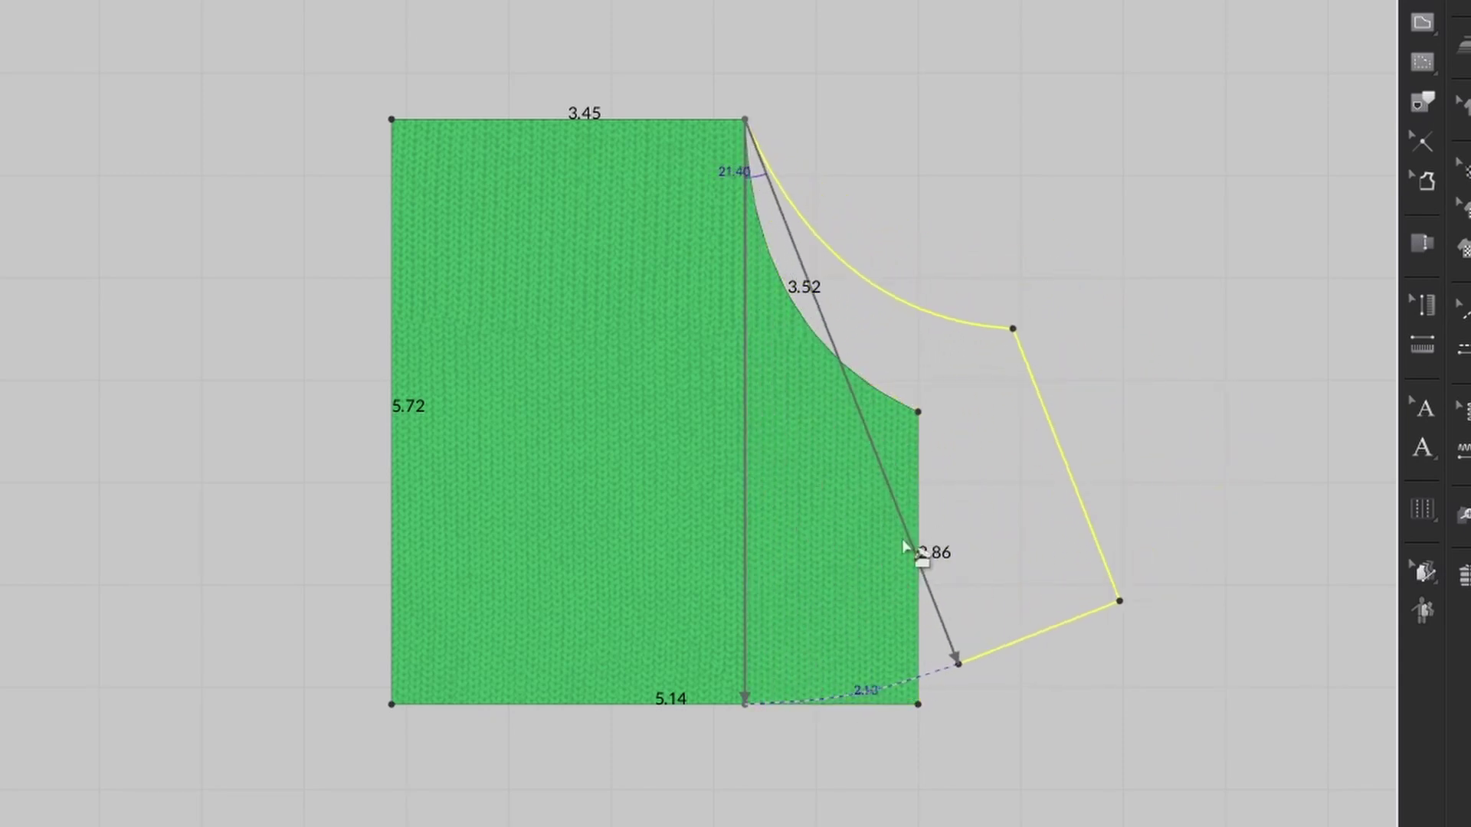
click(917, 494)
text(2)
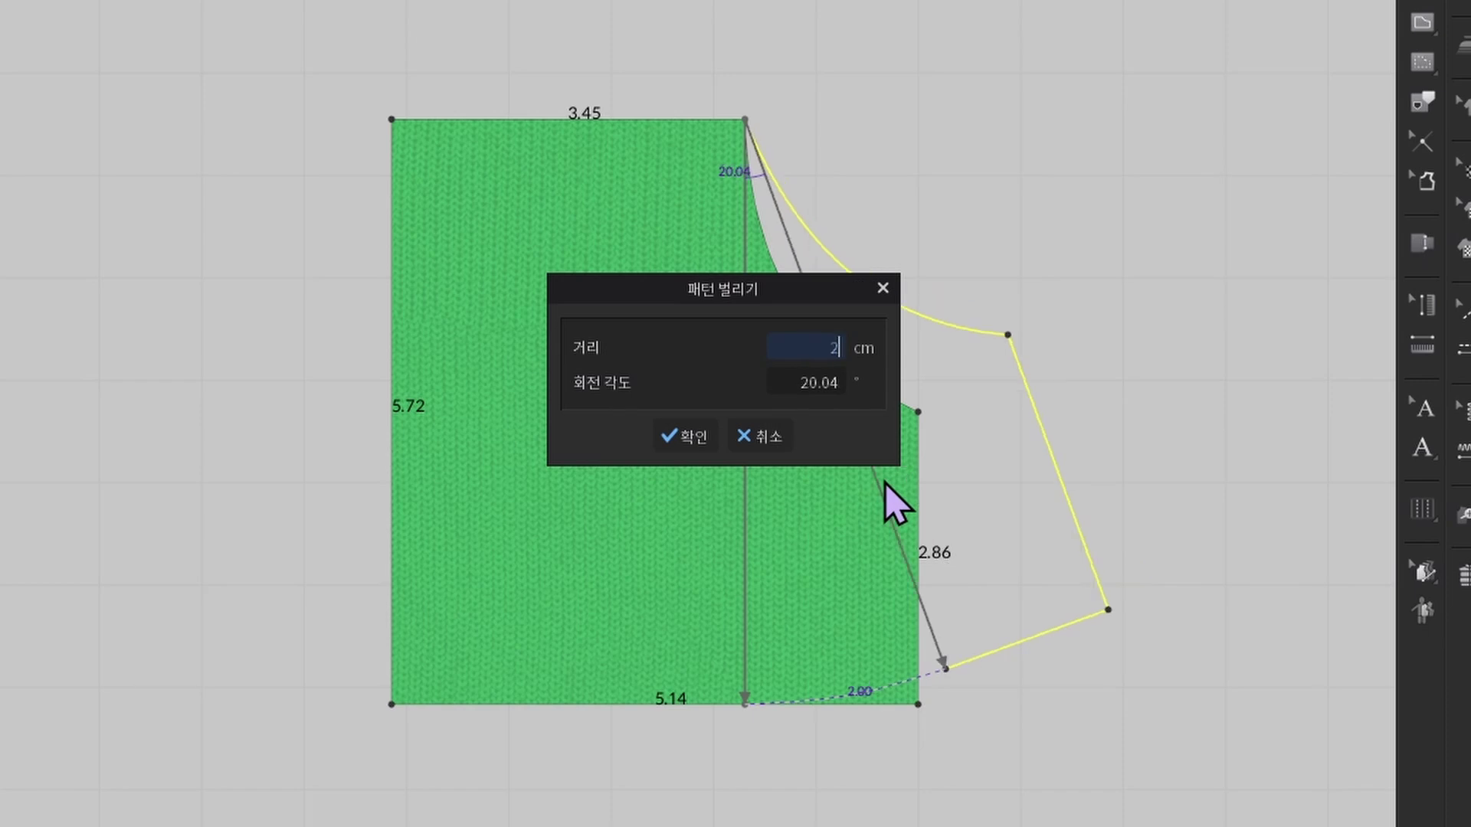
click(689, 440)
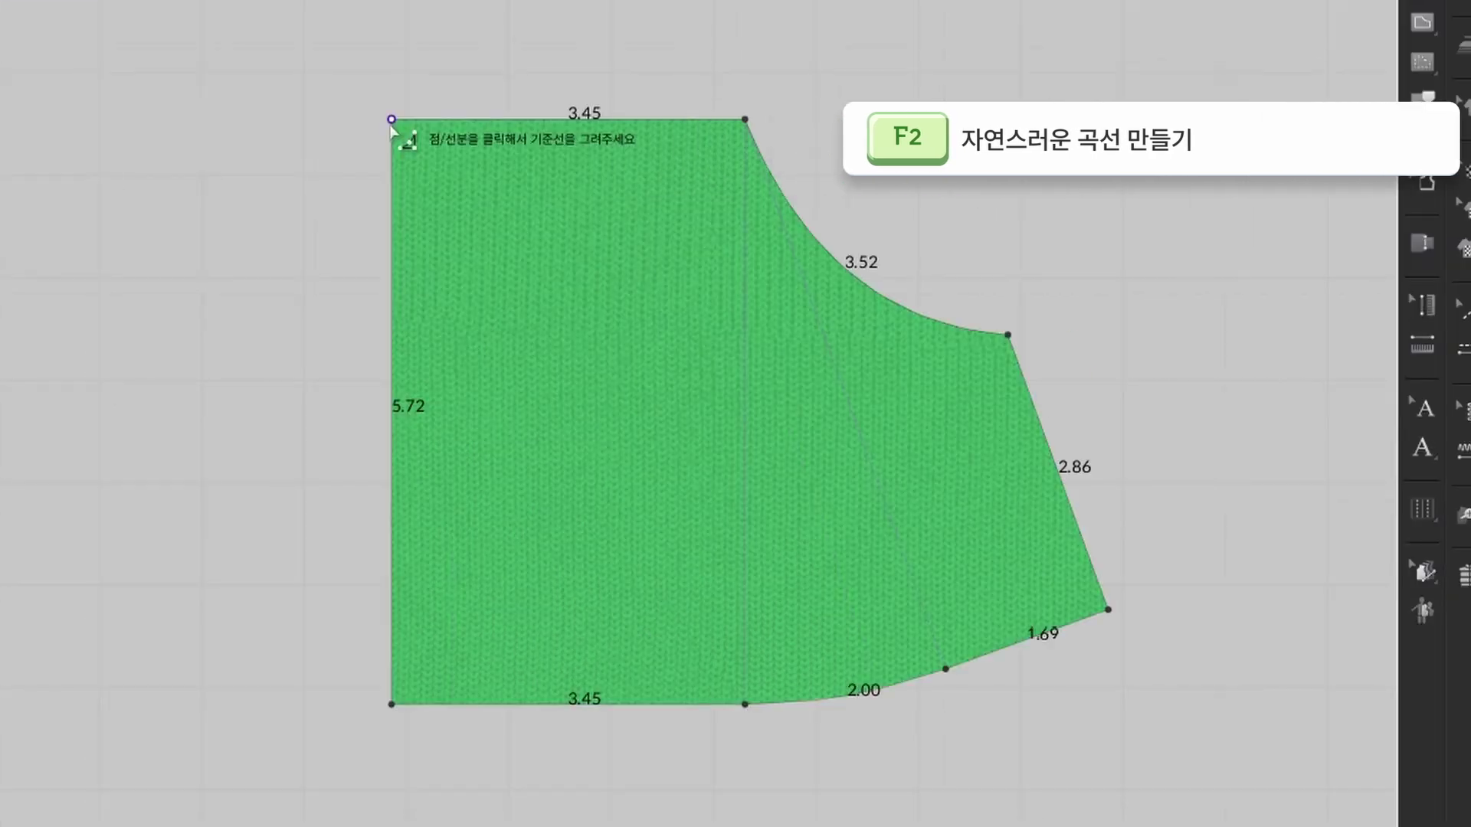
drag(392, 120, 426, 253)
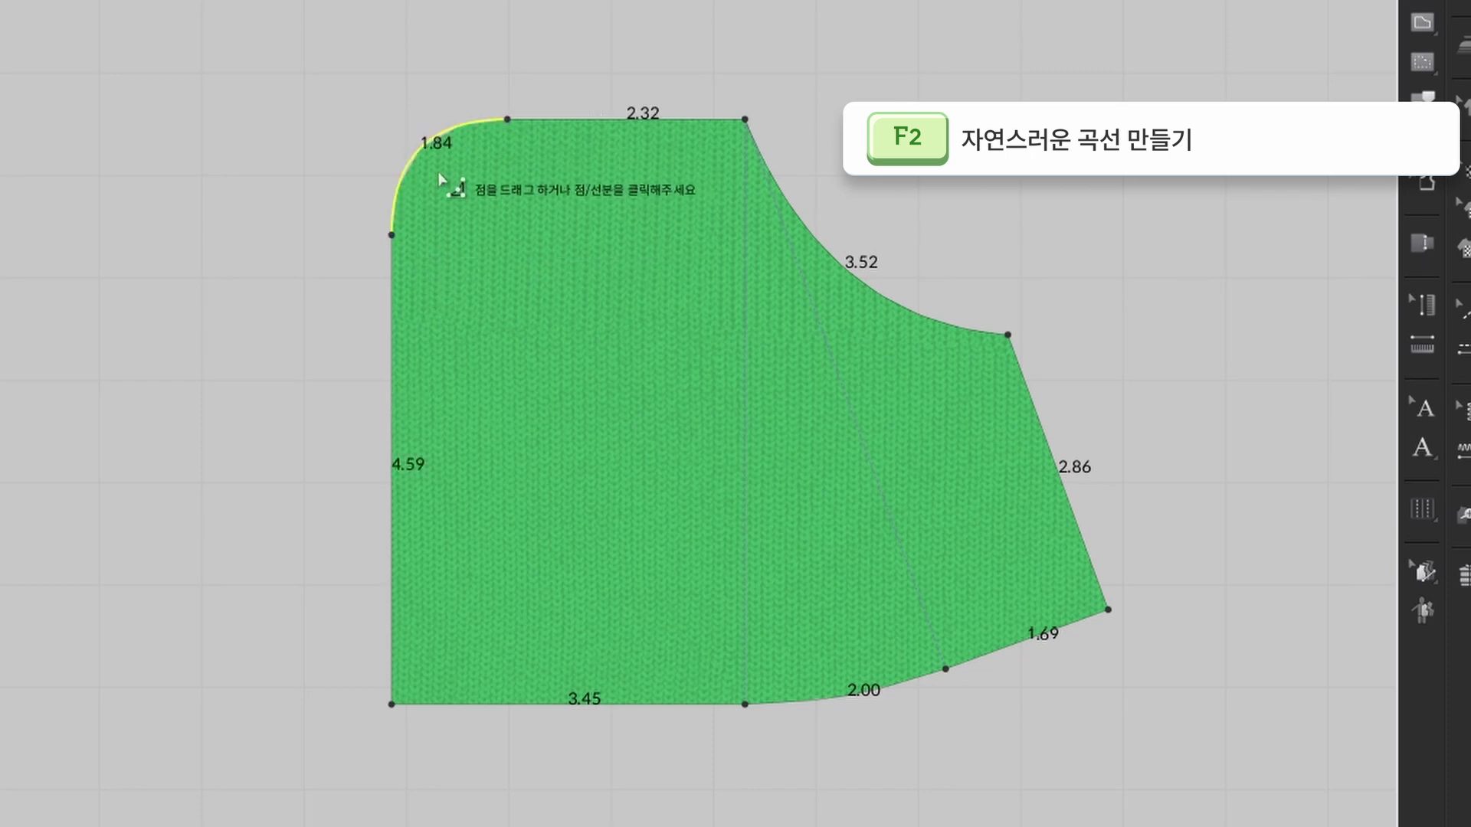
key(ctrl+z)
drag(391, 120, 426, 243)
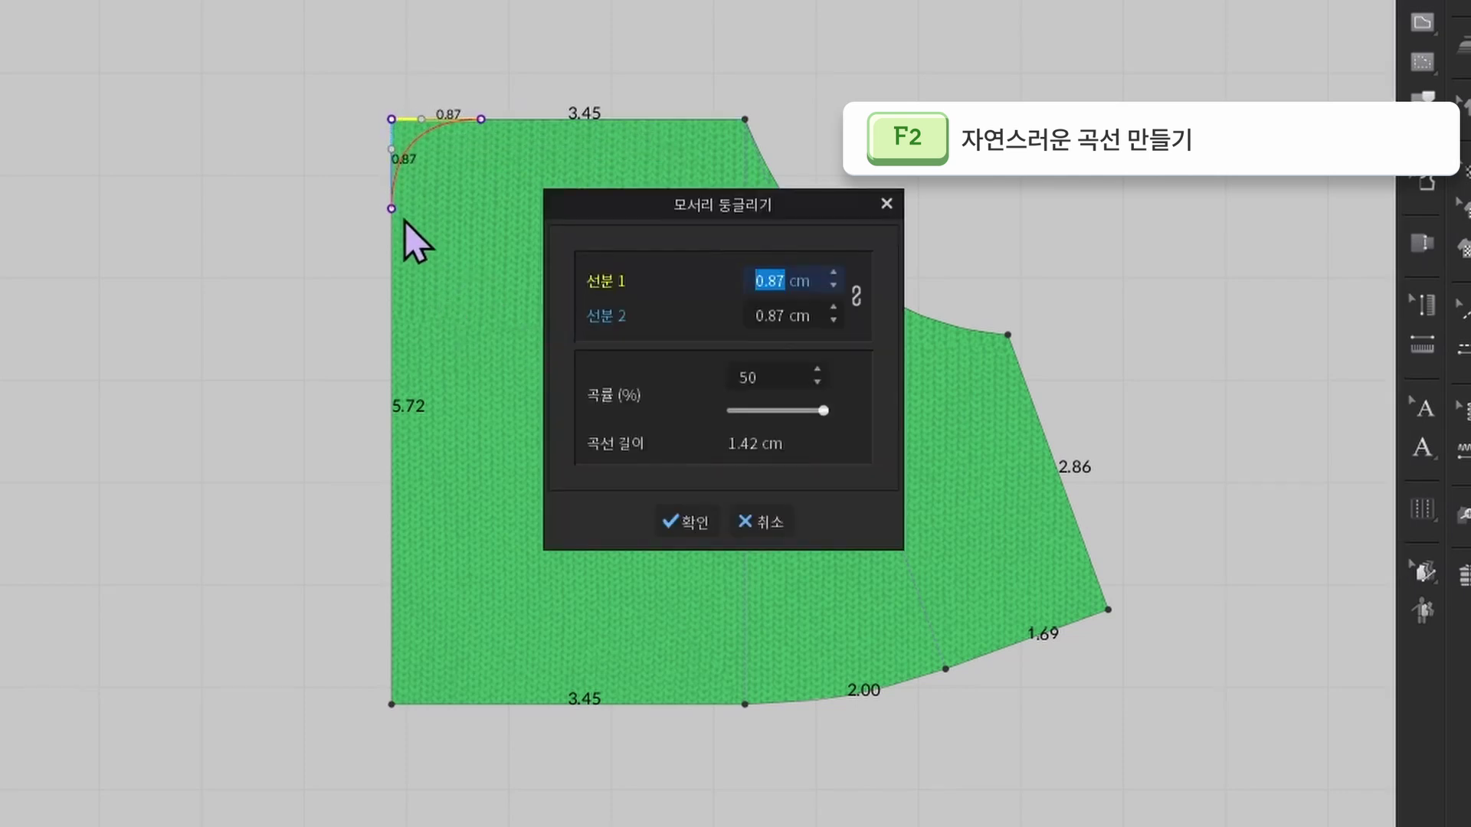
key(Escape)
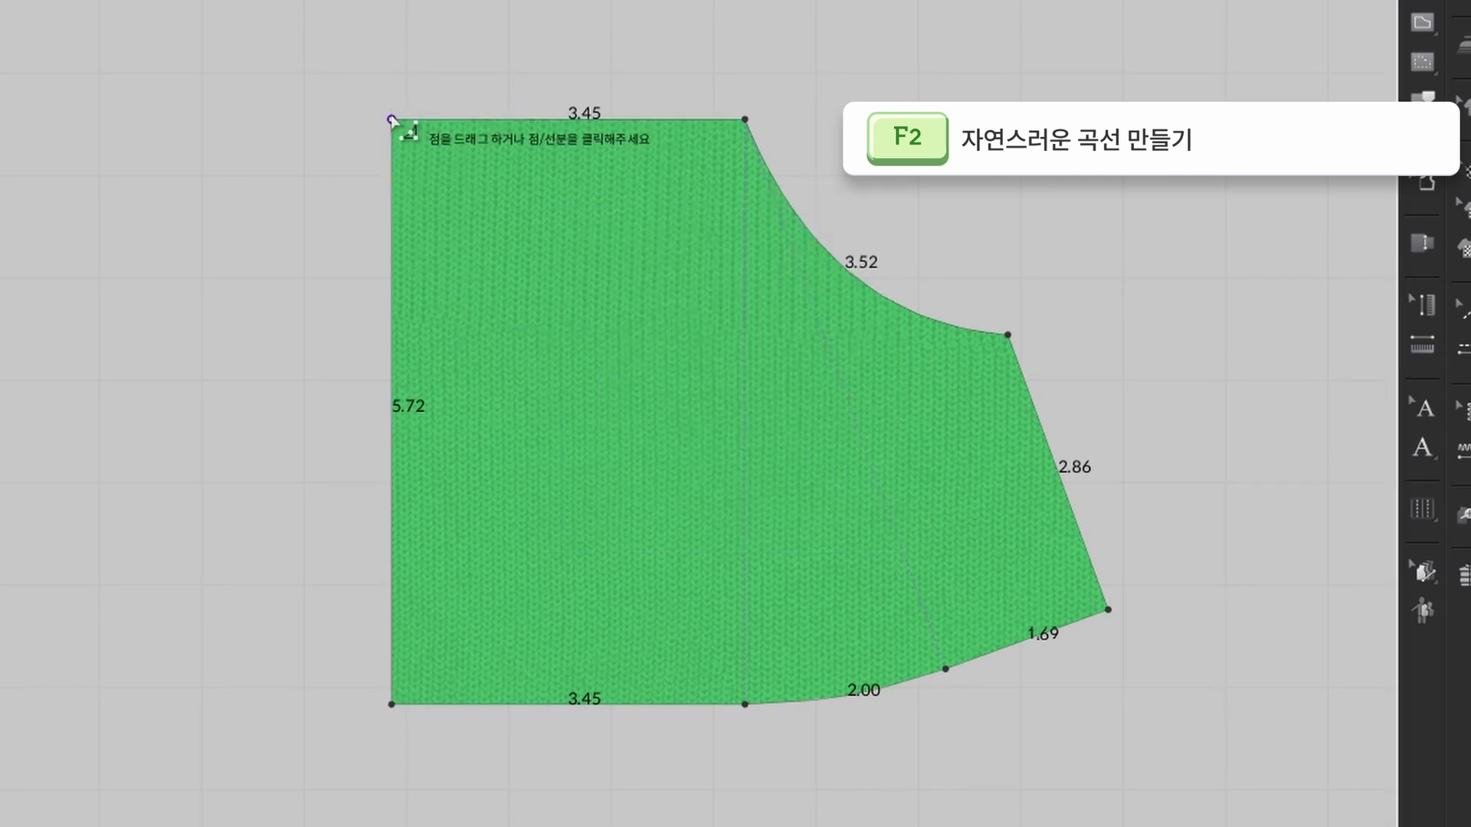
Round the bodice's upper corner into a curve about 2.49 cm long and reshape the whole hem into one smooth curve between its end points
click(391, 121)
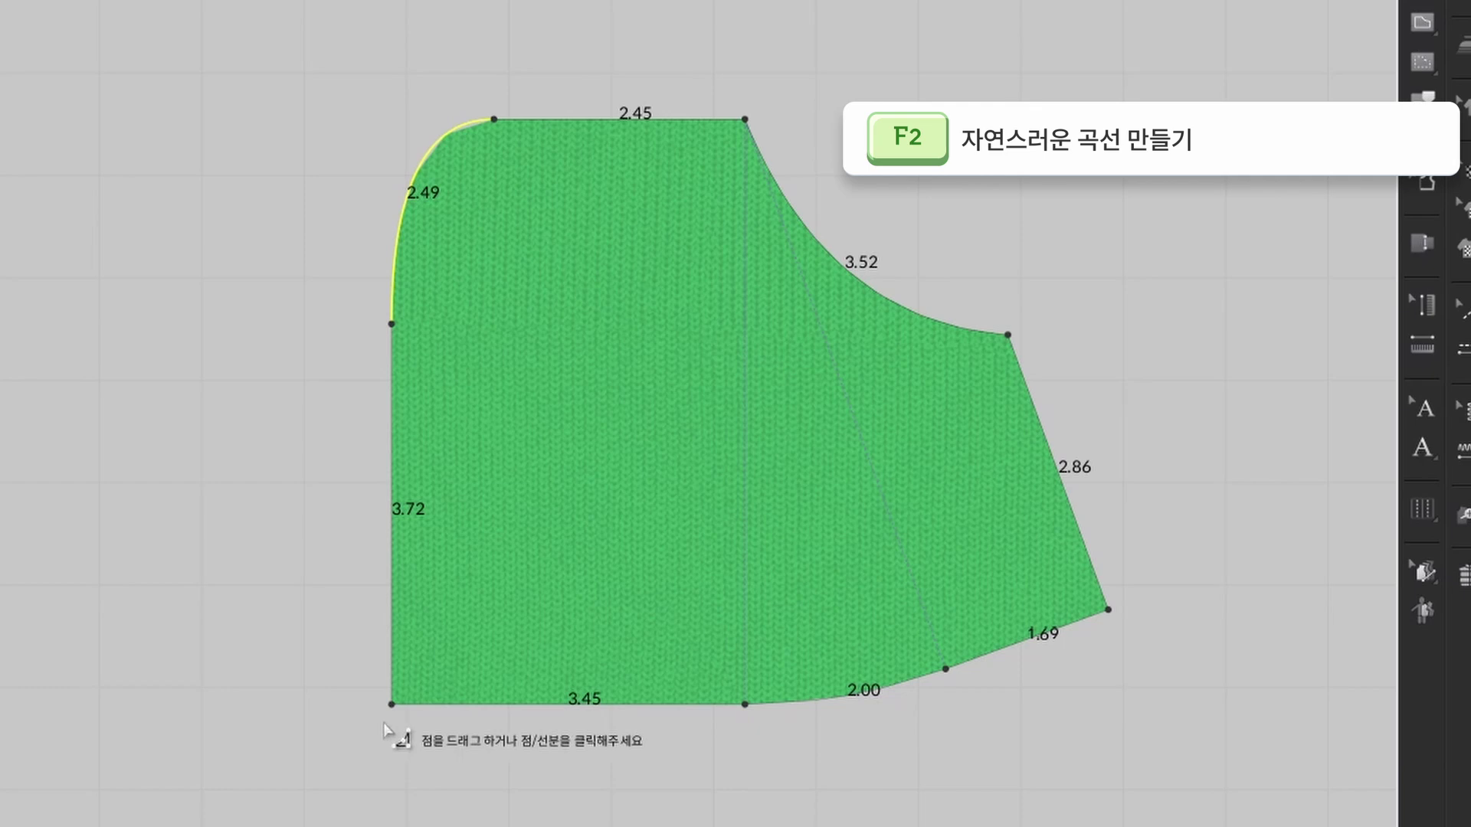
click(392, 704)
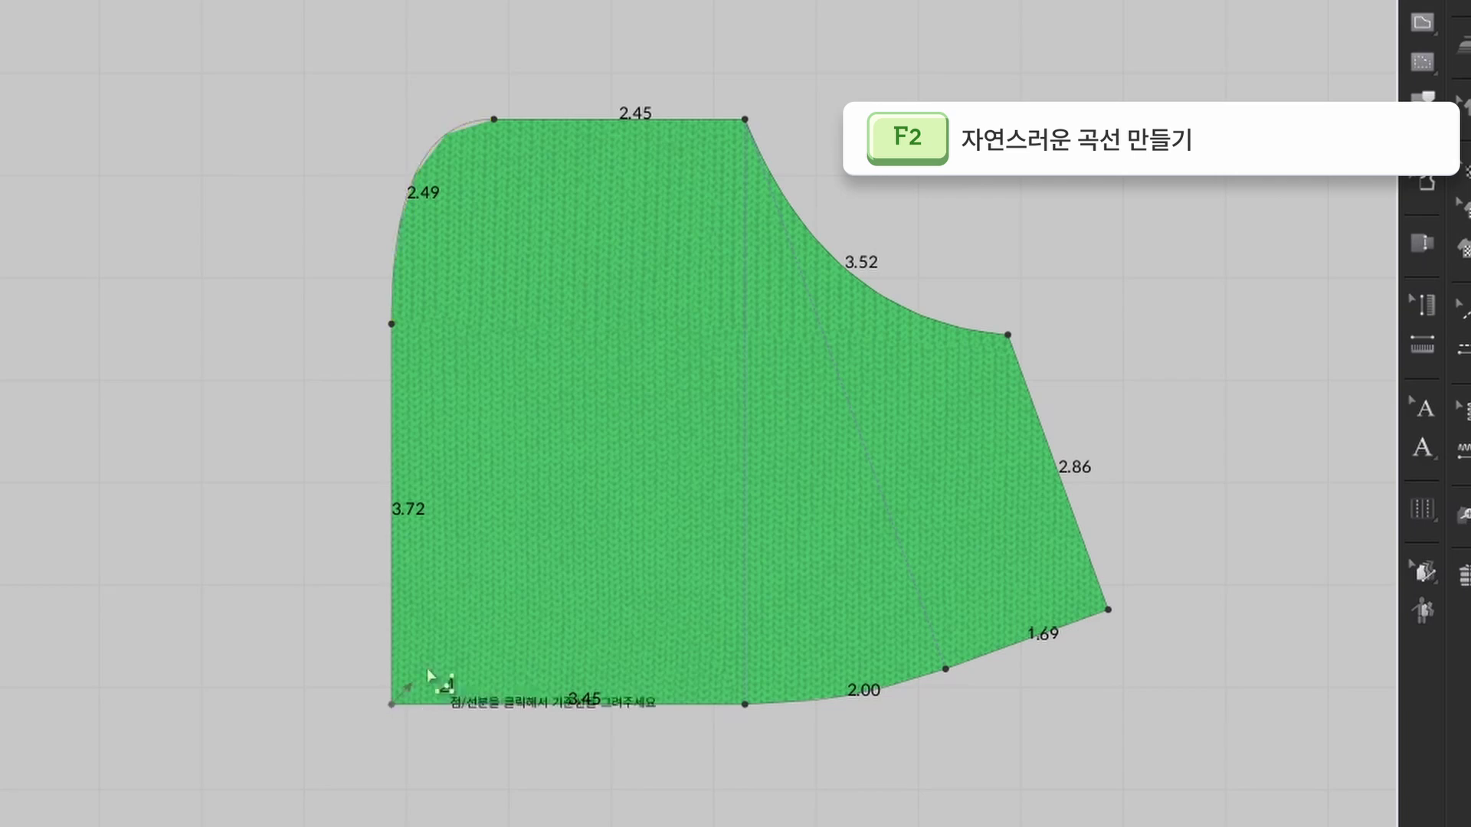
click(1108, 611)
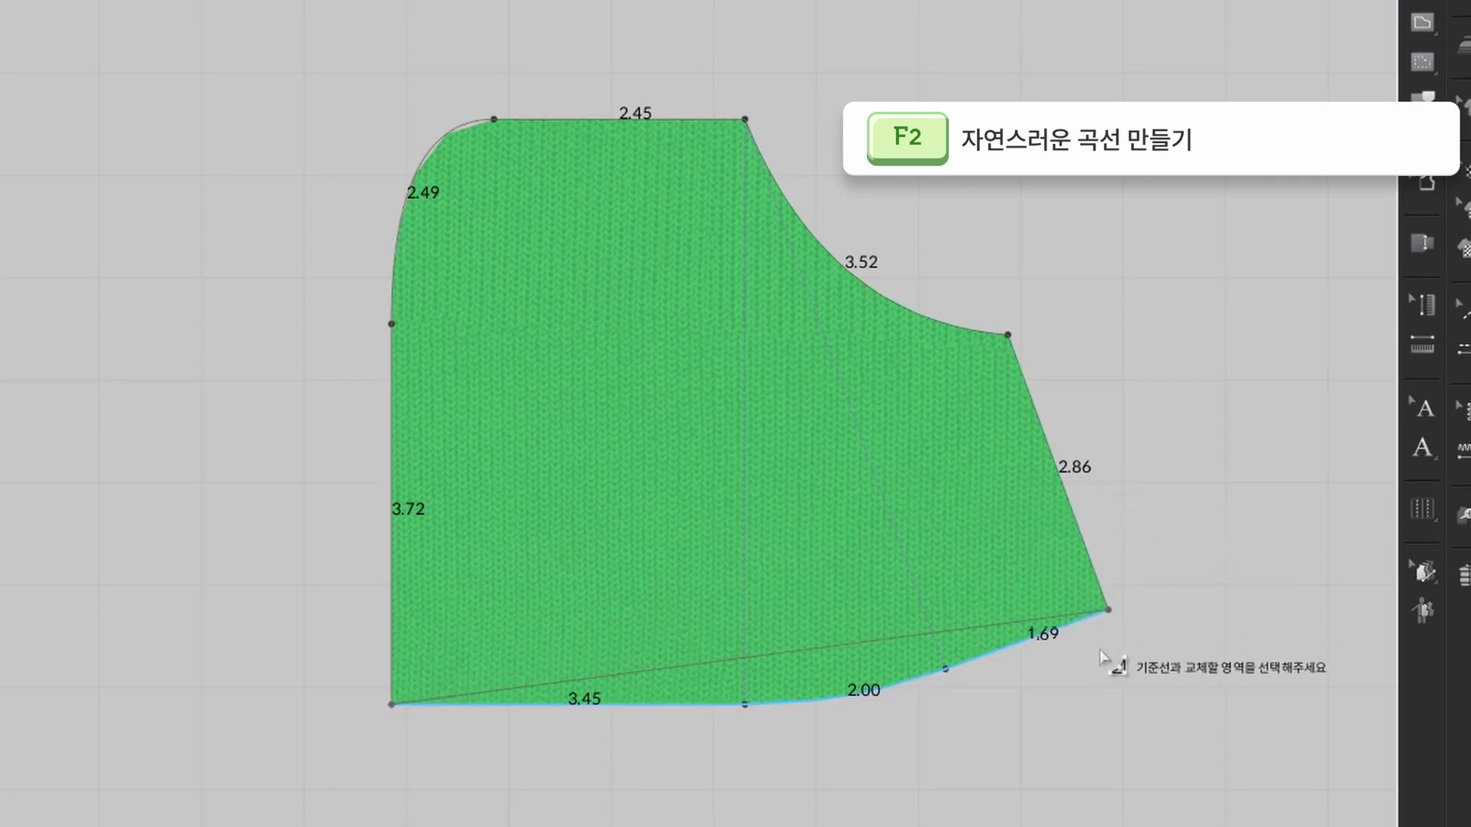
click(780, 713)
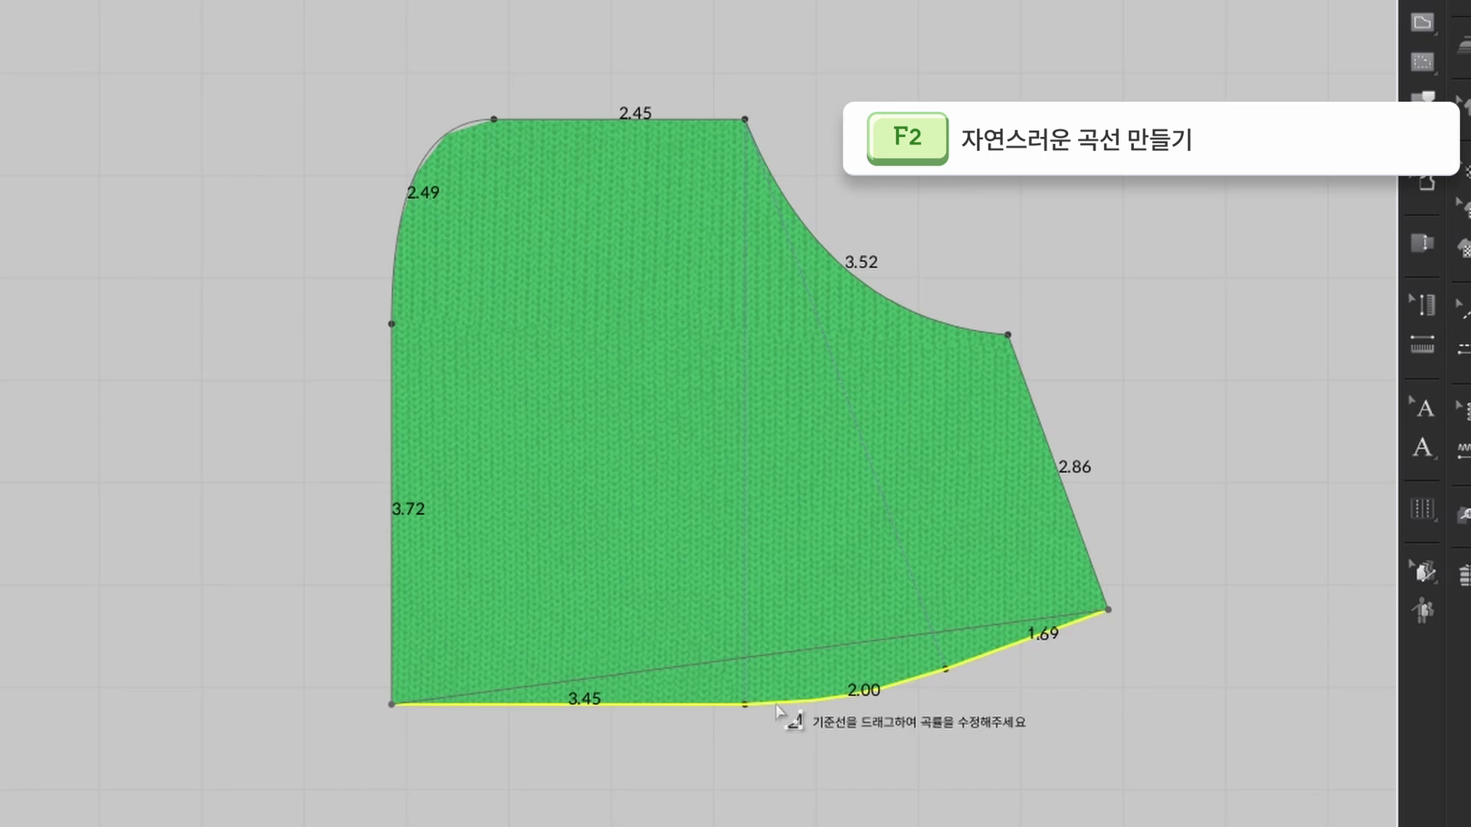
drag(763, 657, 821, 715)
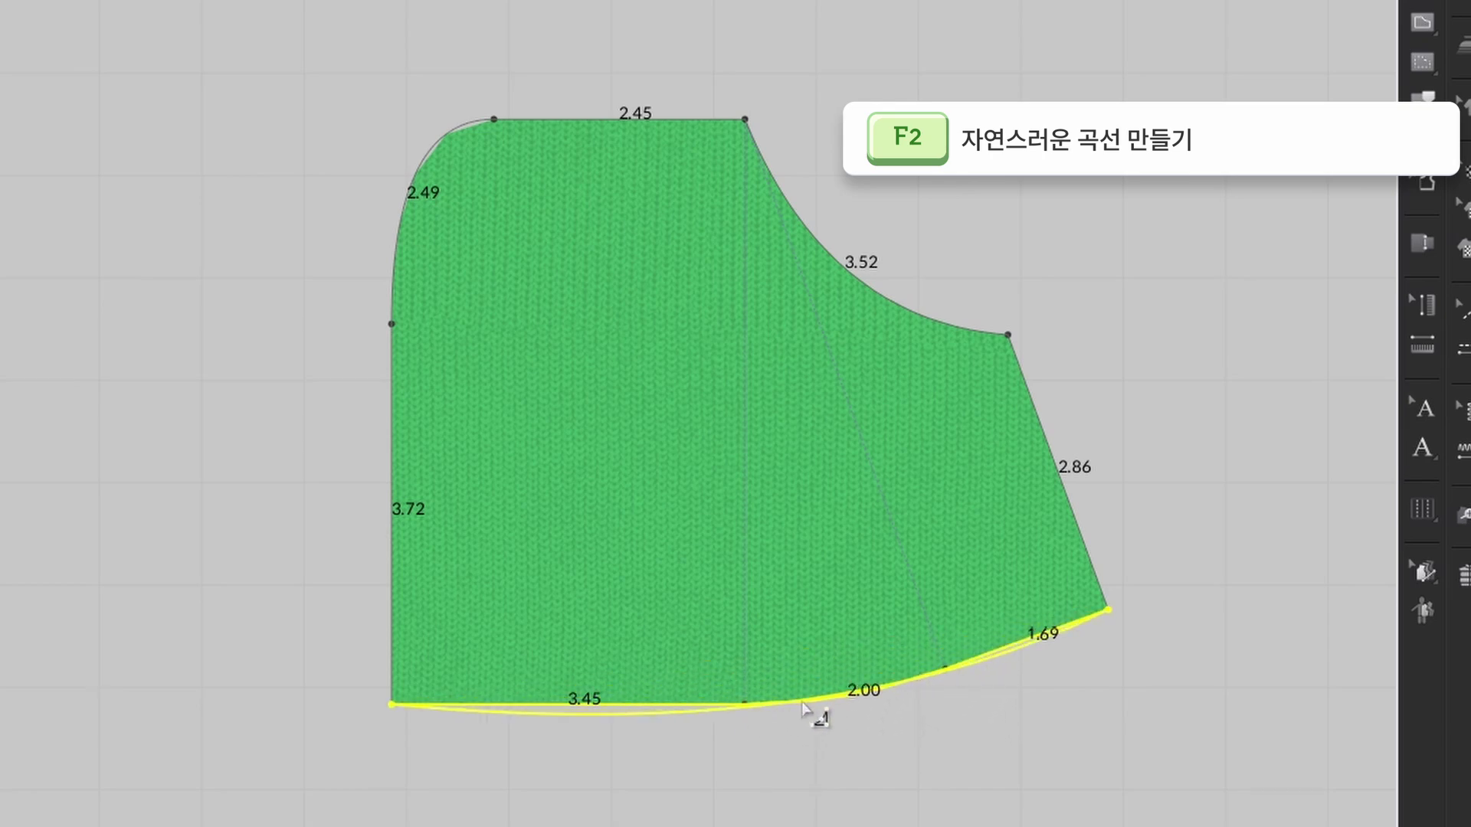